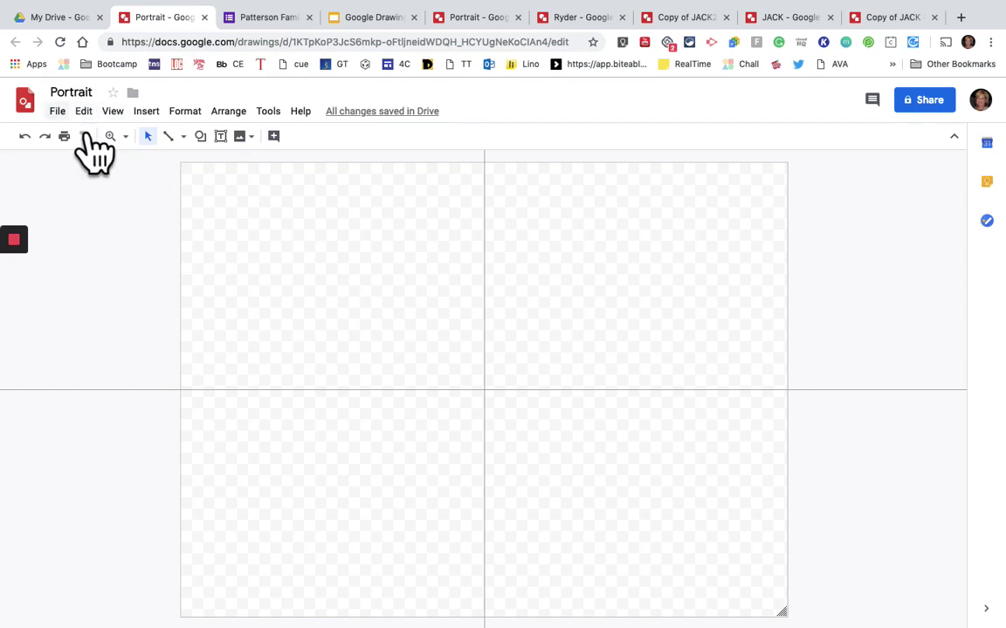
# Set the drawing's page size to Widescreen 16:10.
pyautogui.click(57, 111)
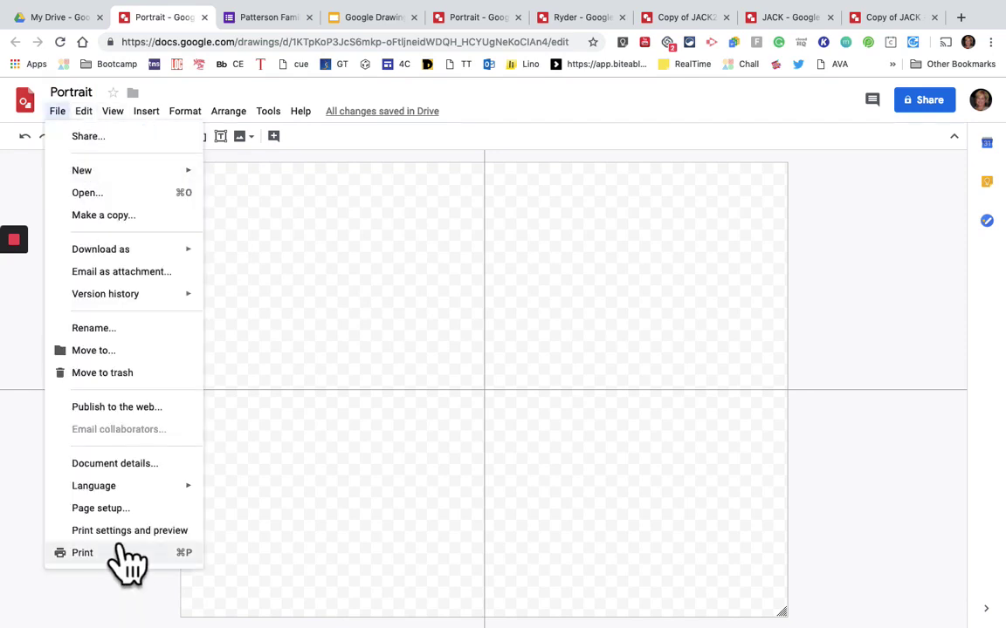
pyautogui.click(131, 510)
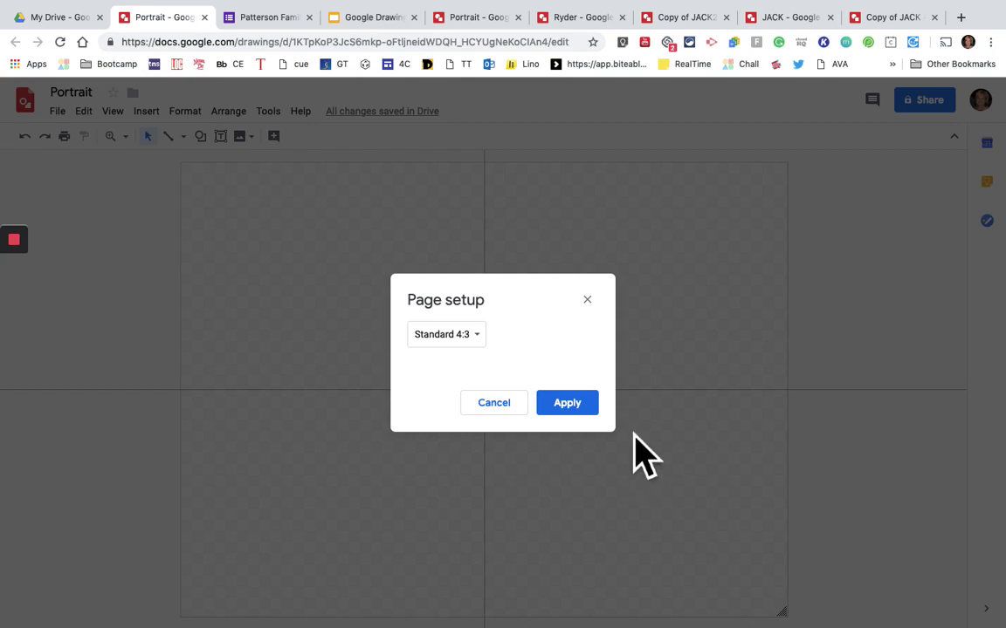
pyautogui.click(509, 353)
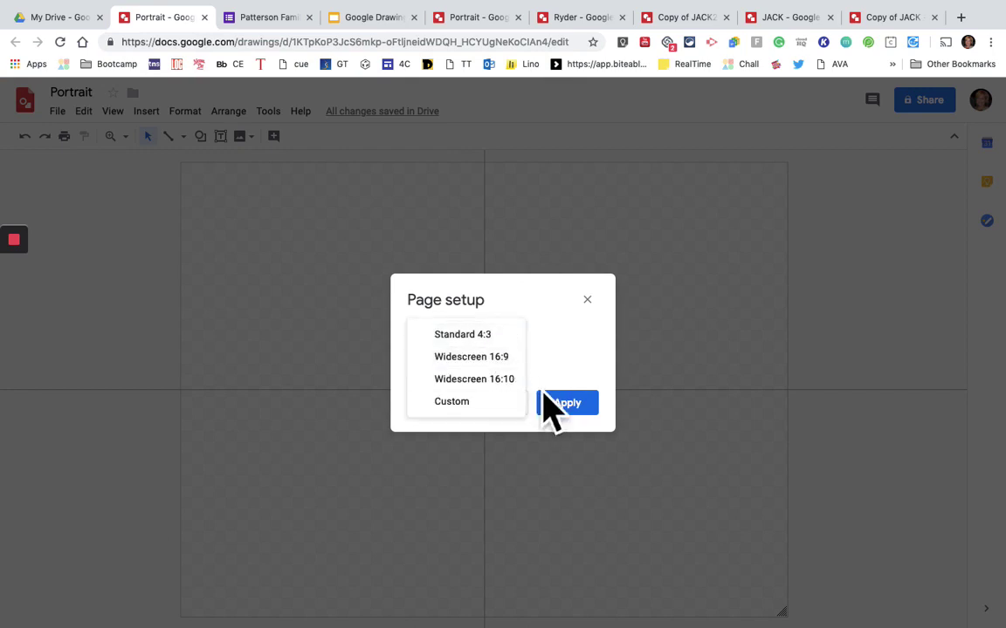
pyautogui.click(492, 382)
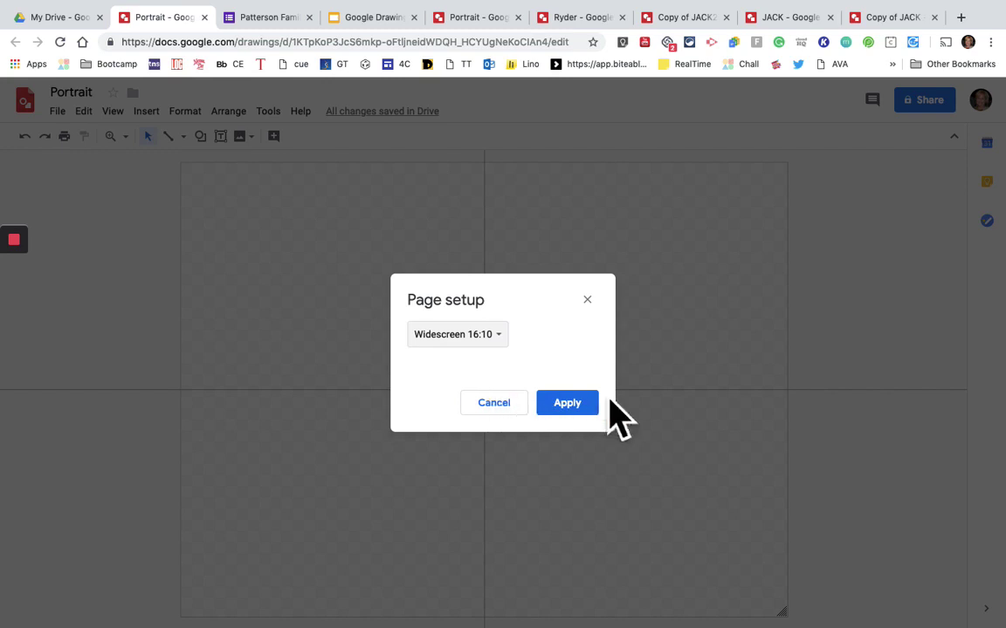
pyautogui.click(602, 428)
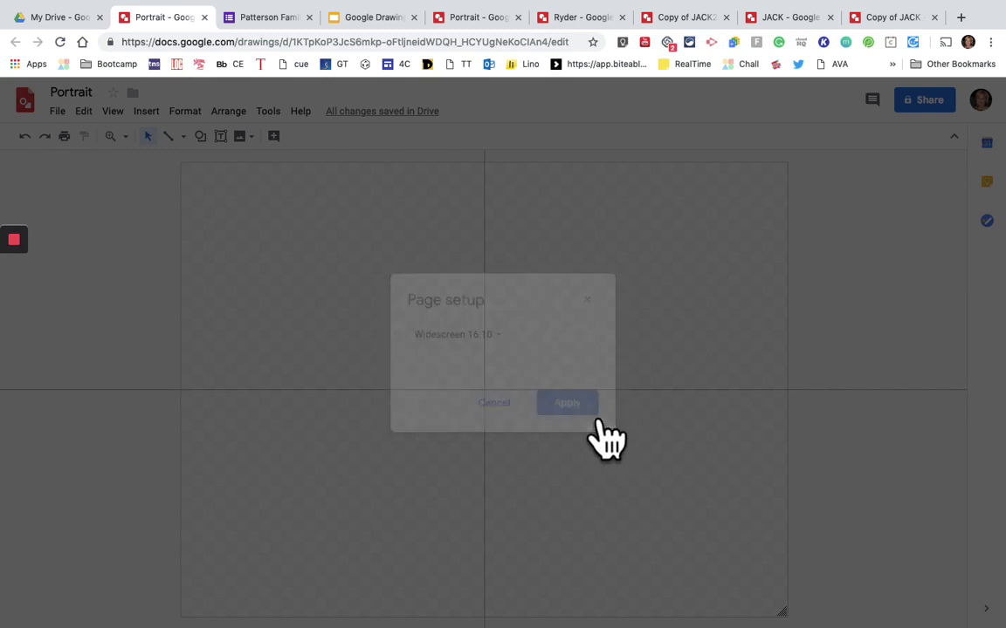
# Delete the horizontal and the vertical guide from the canvas.
pyautogui.rightClick(54, 398)
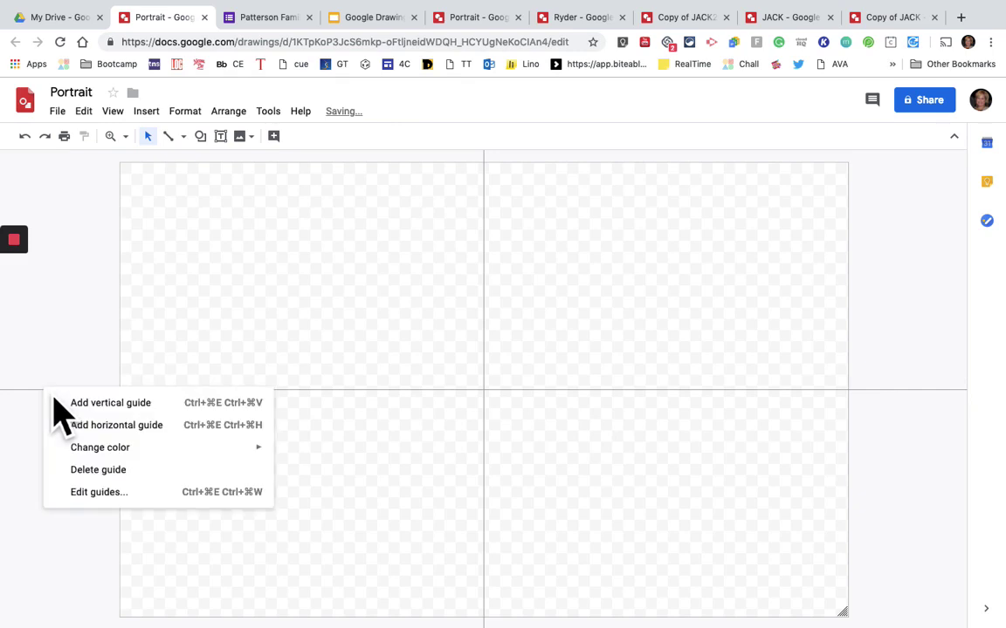
pyautogui.click(123, 474)
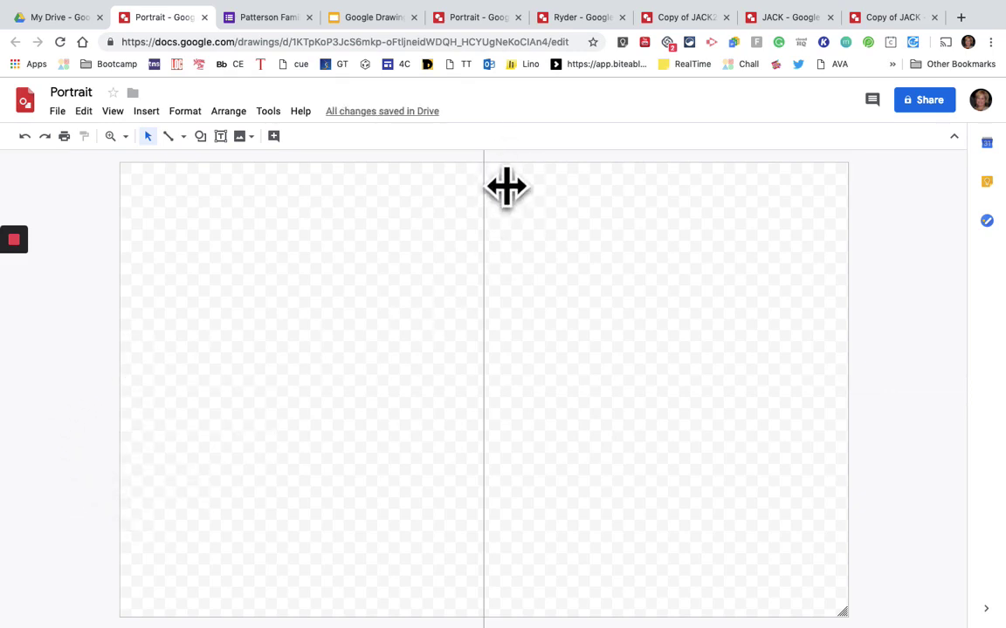
pyautogui.rightClick(485, 166)
pyautogui.click(548, 248)
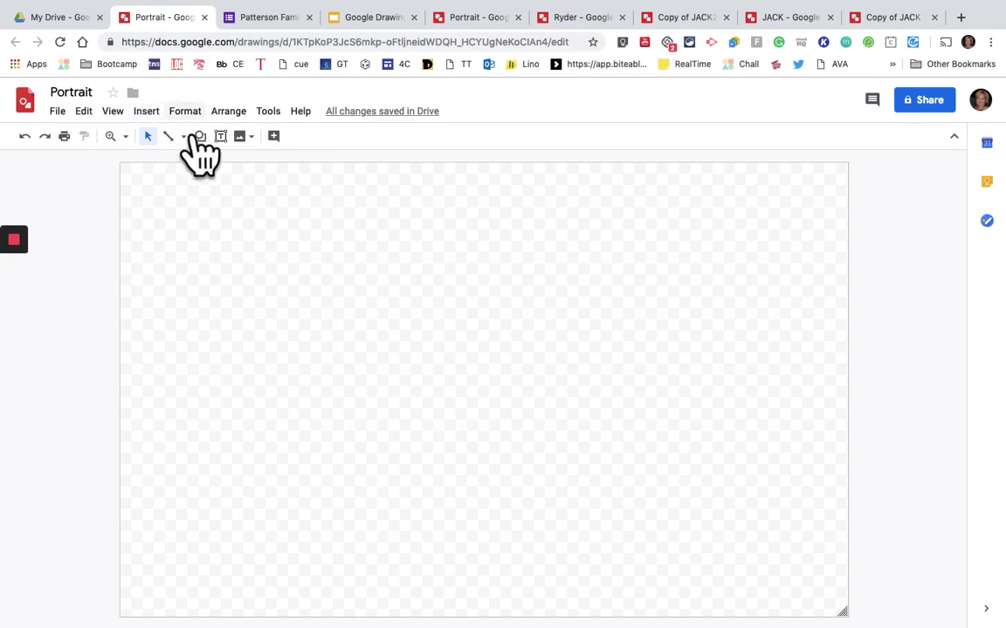
# Insert the photo of the two boys from the computer's Pictures folder.
pyautogui.click(145, 111)
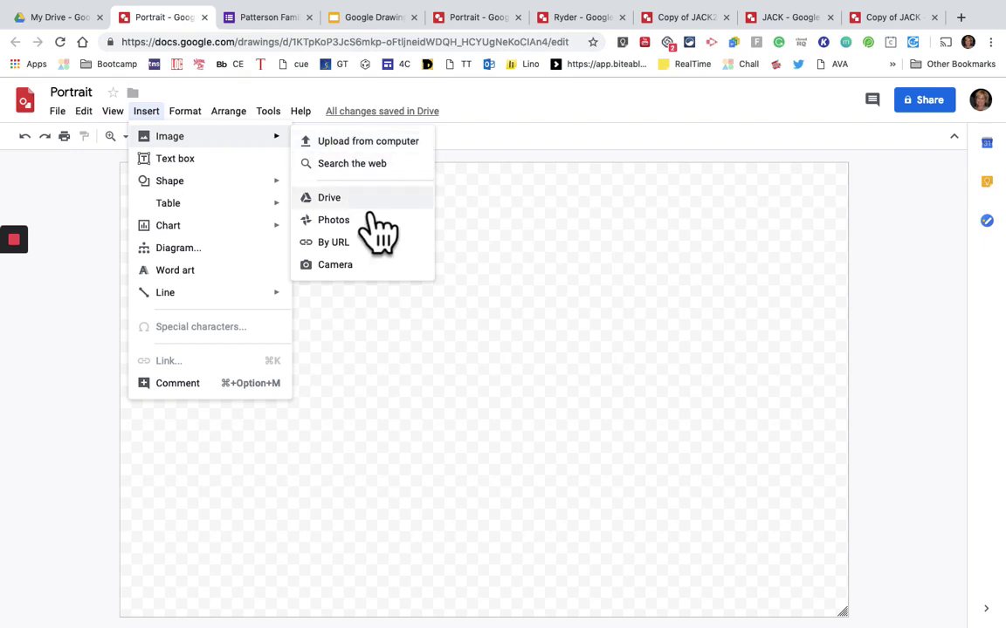
pyautogui.click(382, 152)
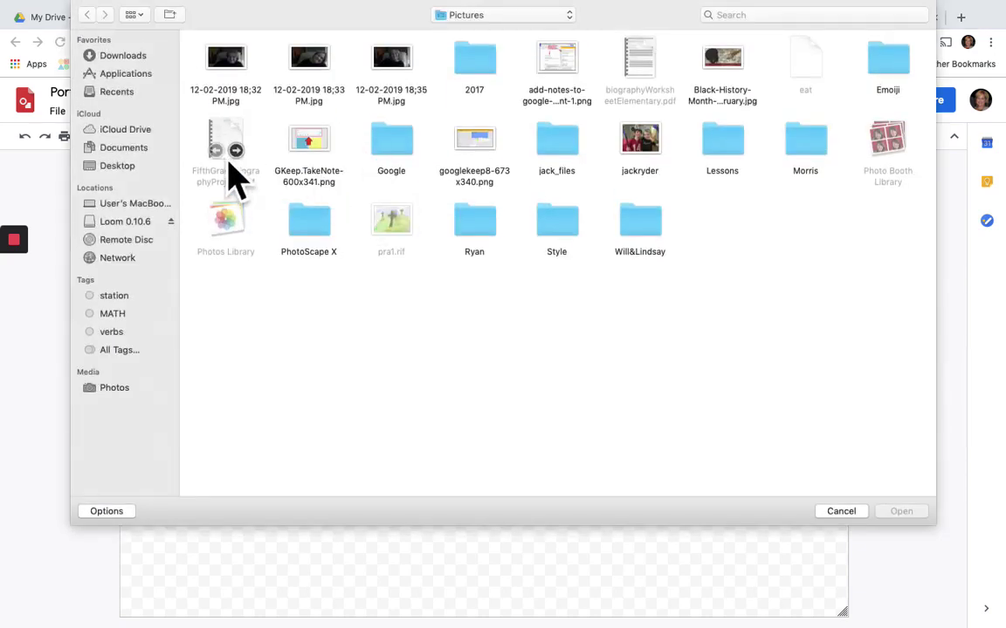
pyautogui.doubleClick(642, 174)
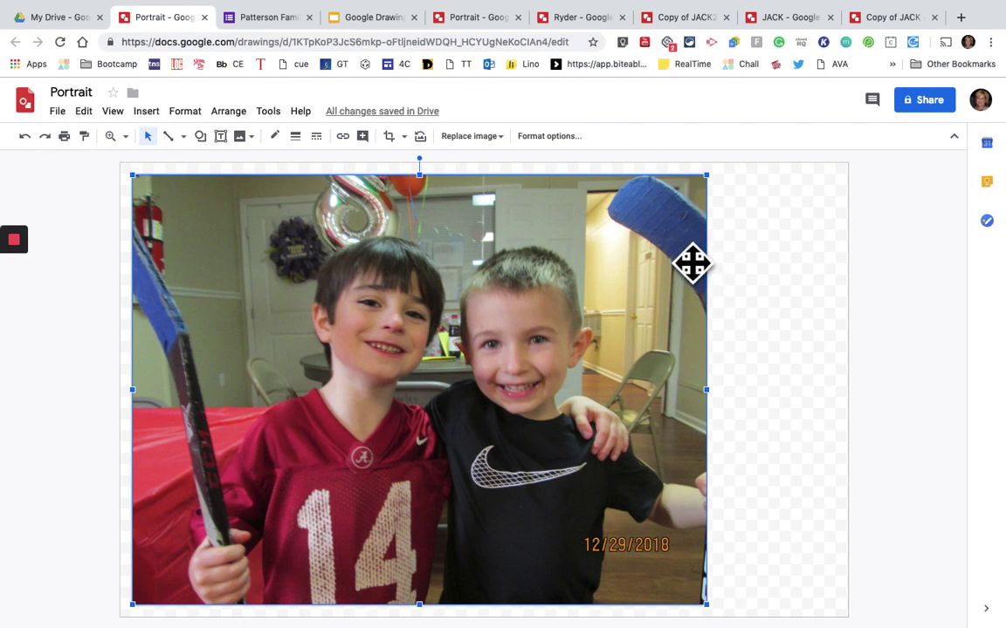
# Crop the photo on all four sides to the head and shoulders of the boy in the red jersey.
pyautogui.doubleClick(636, 293)
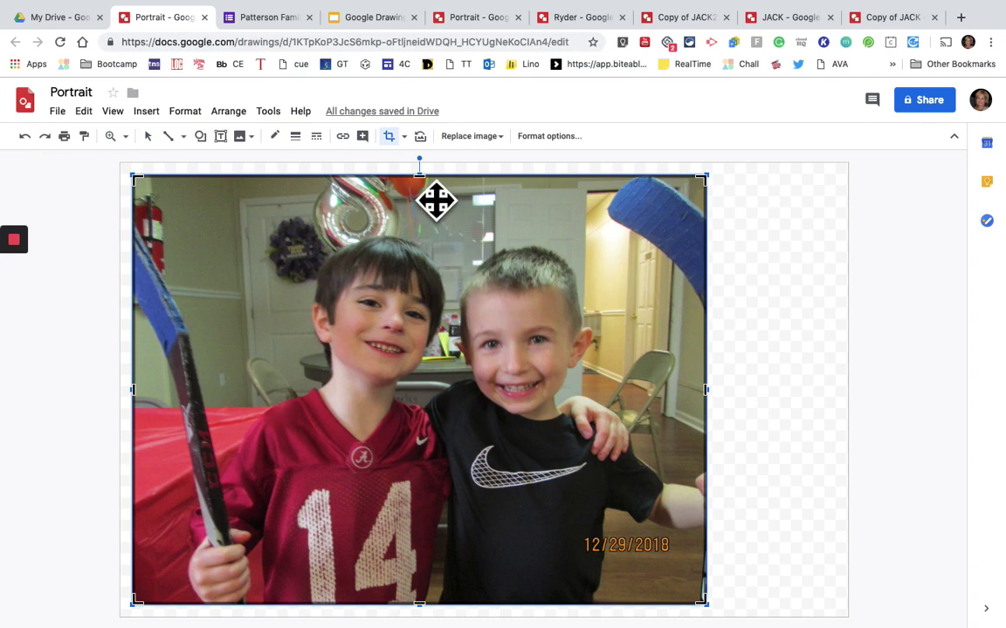
pyautogui.moveTo(439, 193); pyautogui.dragTo(437, 236)
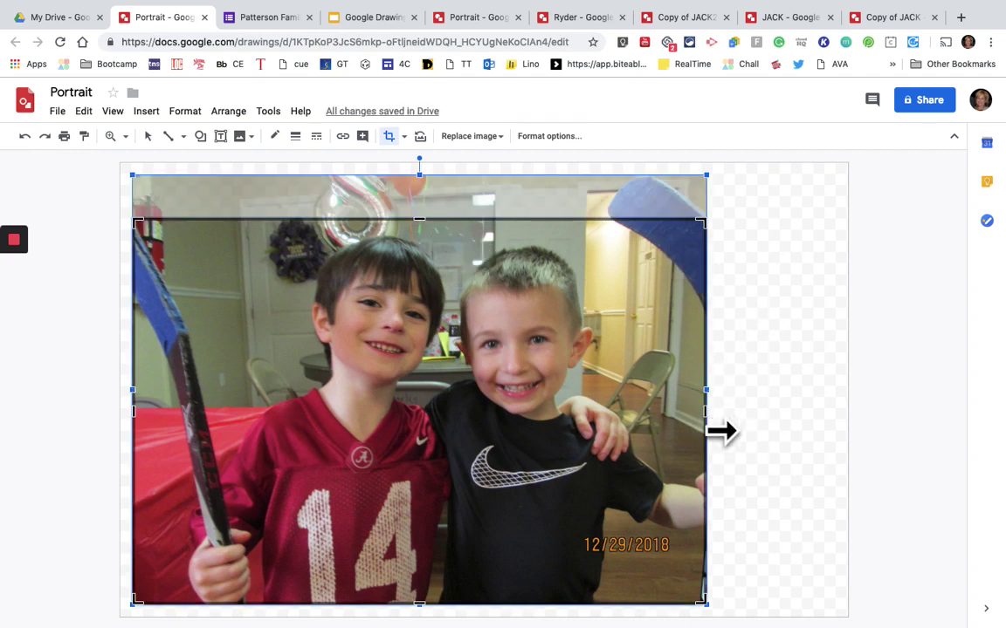
pyautogui.moveTo(721, 430); pyautogui.dragTo(472, 406)
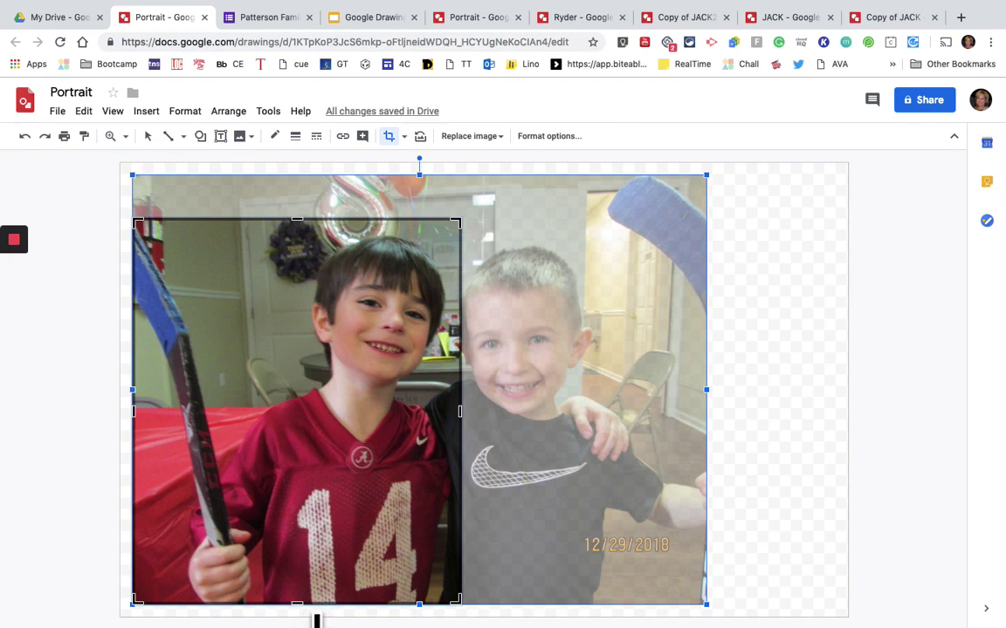
pyautogui.moveTo(316, 617); pyautogui.dragTo(340, 470)
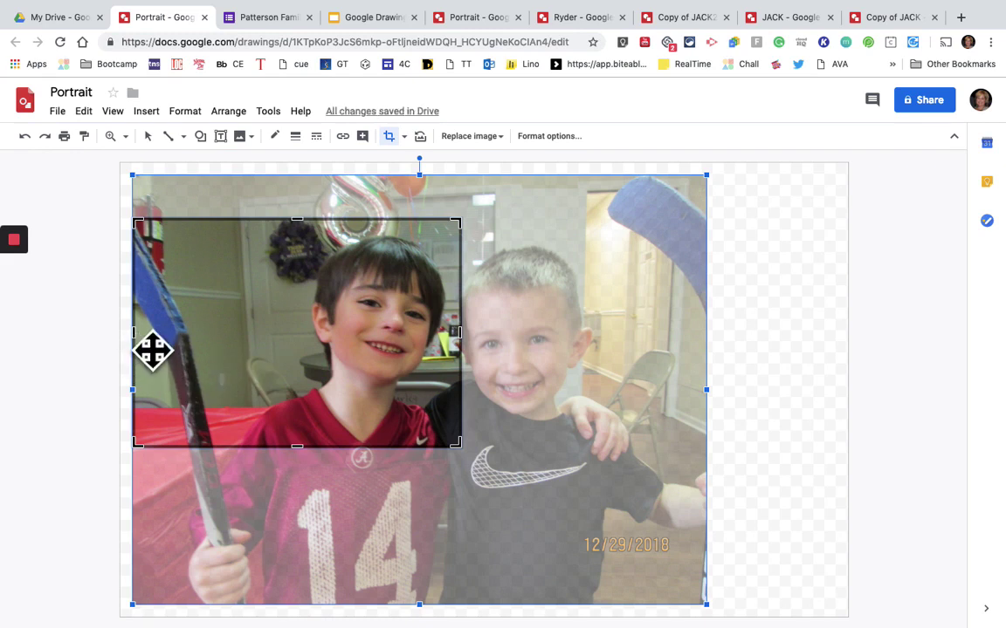
pyautogui.moveTo(152, 353); pyautogui.dragTo(297, 353)
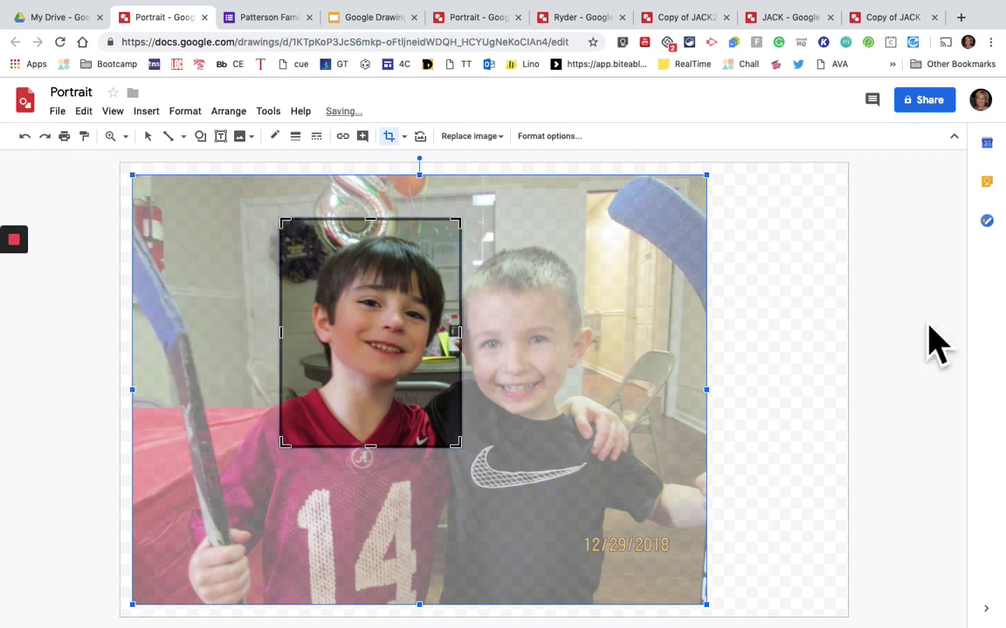
pyautogui.press('Return')
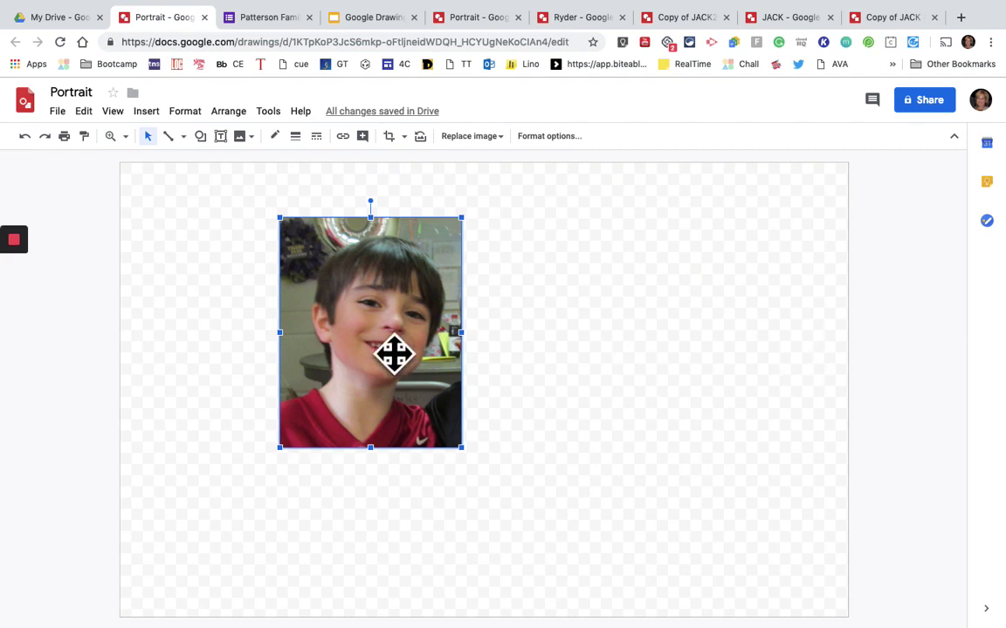
# Place the cropped photo in the canvas's upper-left corner and enlarge it to fill the left half.
pyautogui.moveTo(394, 354); pyautogui.dragTo(236, 302)
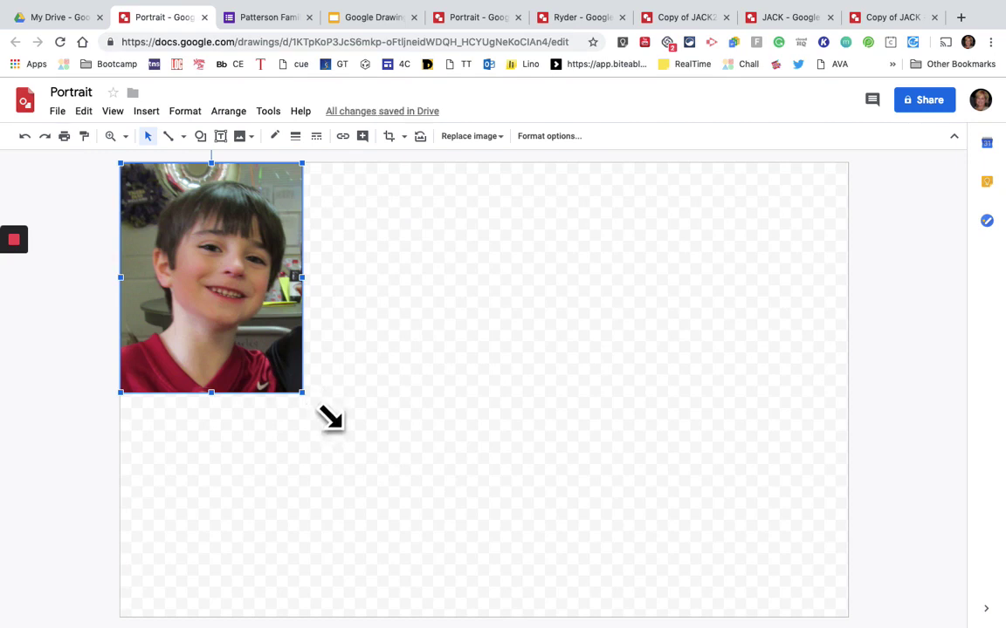
pyautogui.moveTo(333, 419); pyautogui.dragTo(471, 622)
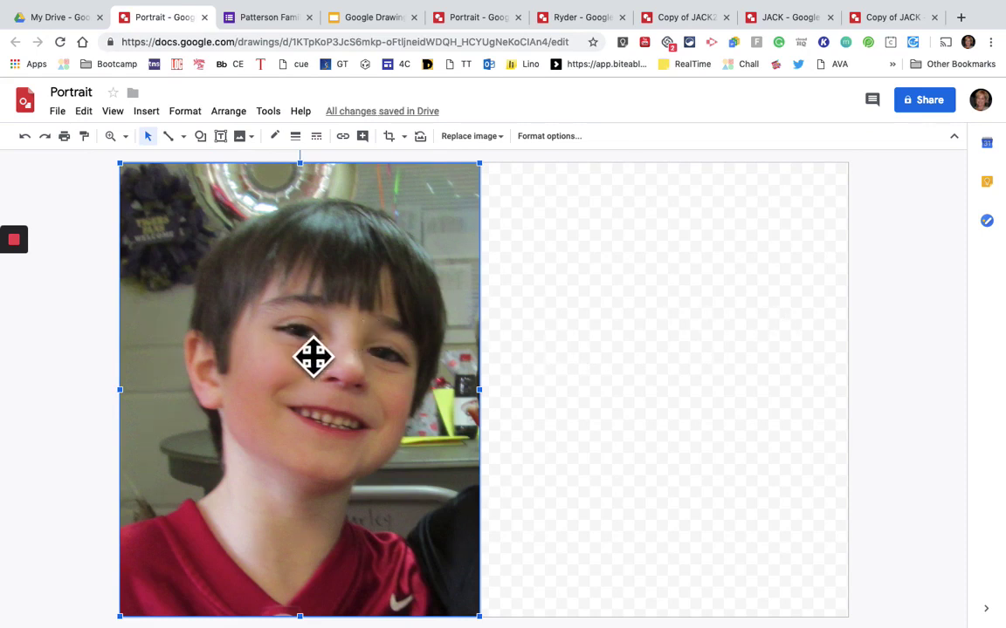
# Duplicate the cropped photo and place the copy on the right half of the canvas.
pyautogui.rightClick(285, 330)
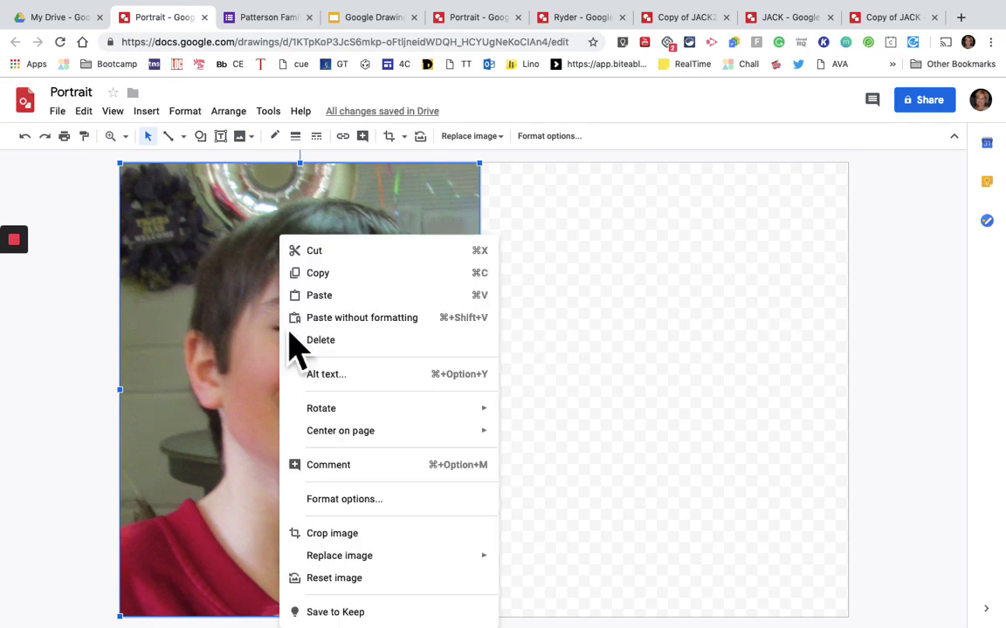
pyautogui.click(358, 272)
pyautogui.click(552, 287)
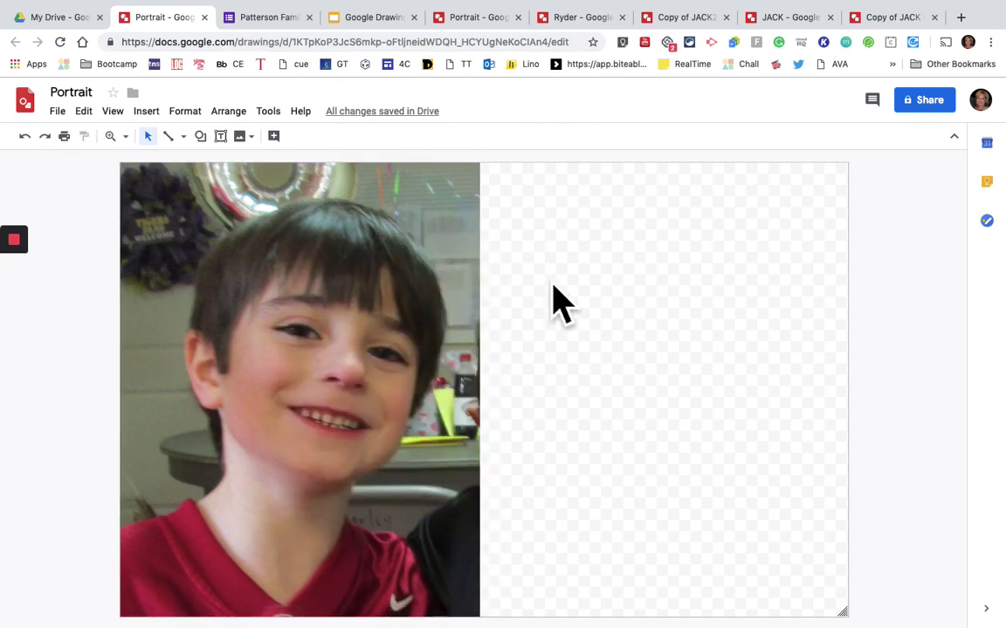
pyautogui.rightClick(564, 299)
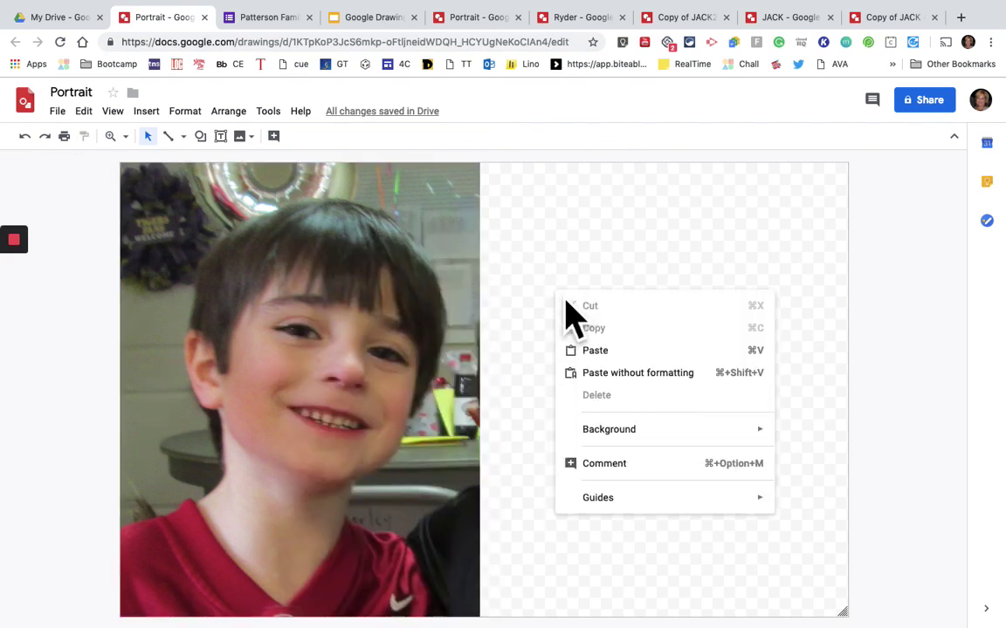
pyautogui.click(606, 356)
pyautogui.moveTo(500, 364); pyautogui.dragTo(806, 364)
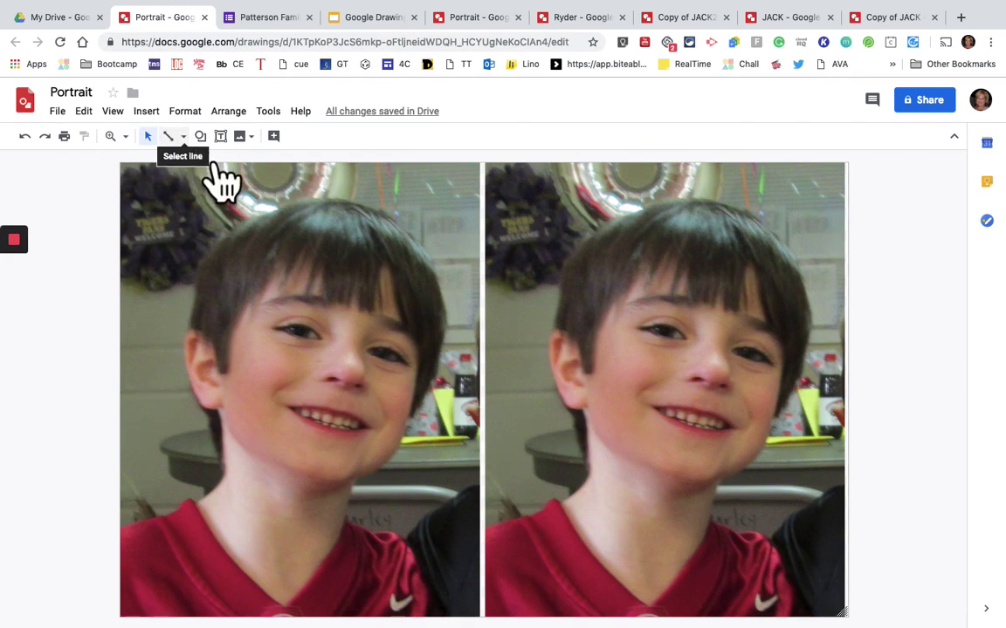
# Try to trace the boy's head and shoulders on the left photo with the Polyline tool and fill the outline light yellow.
pyautogui.click(184, 137)
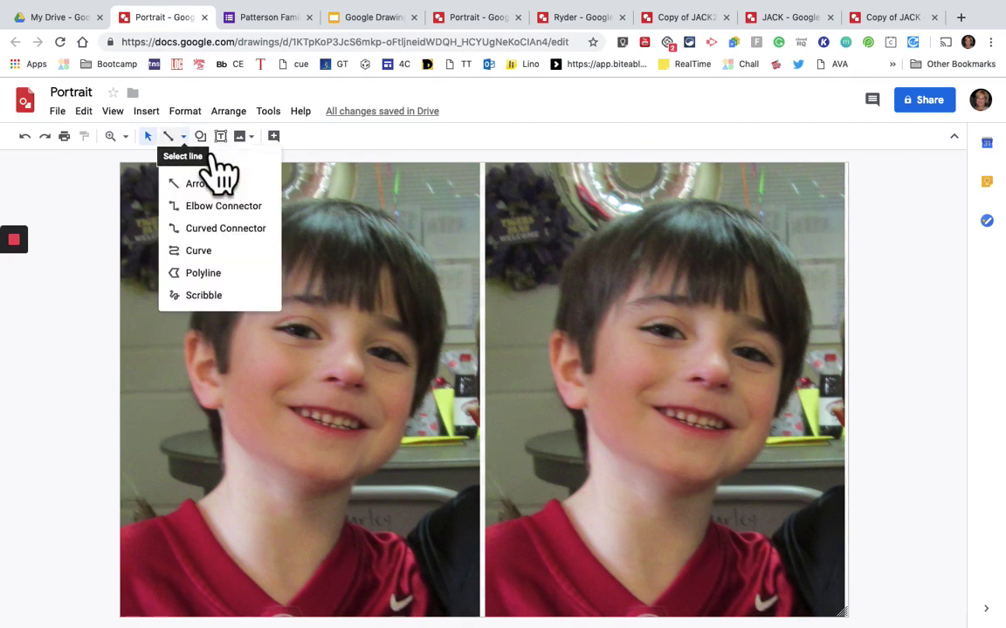
pyautogui.click(255, 281)
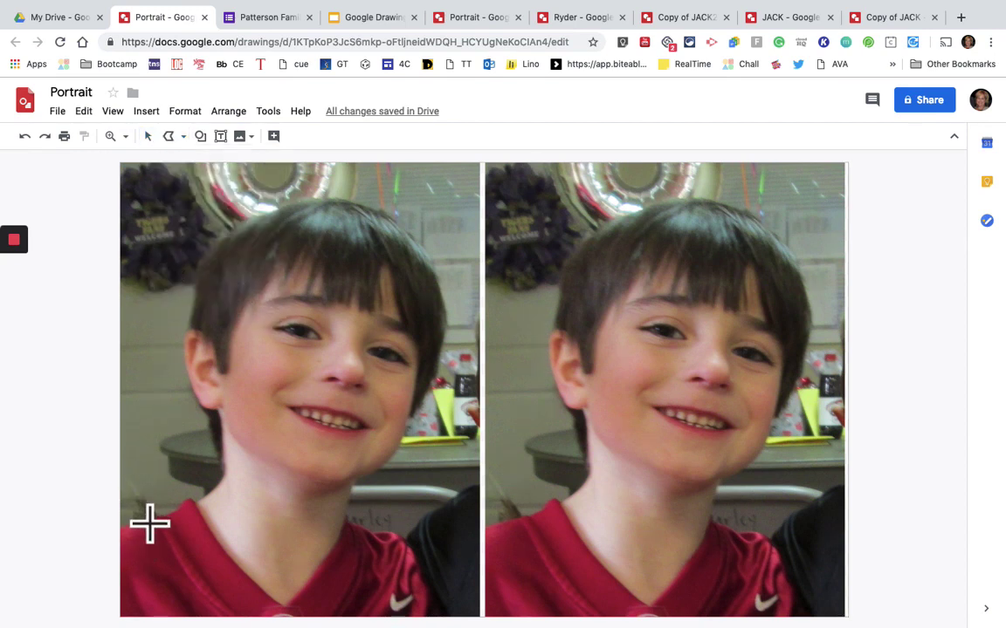
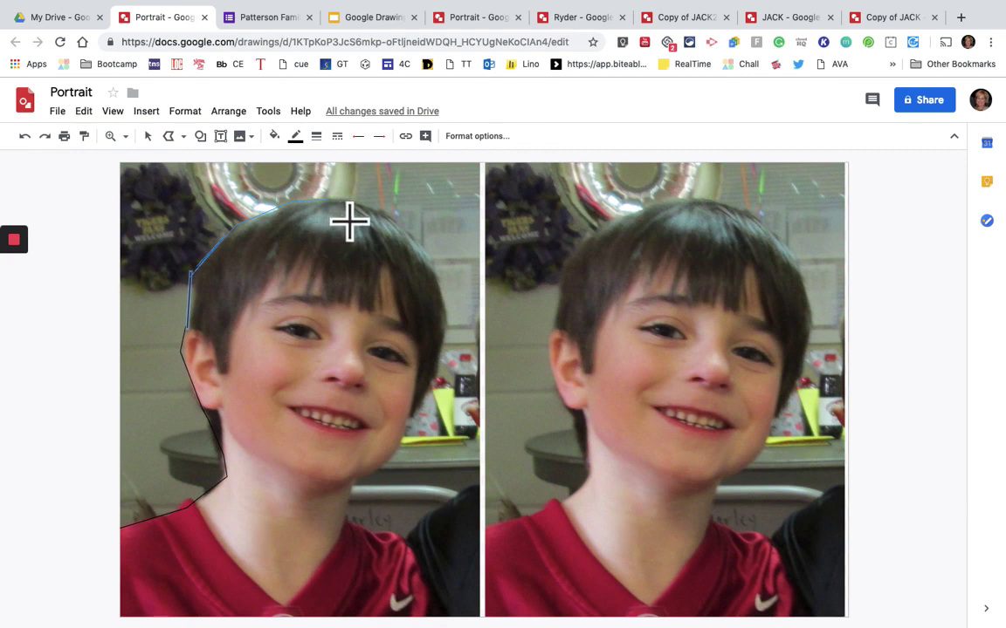
pyautogui.moveTo(350, 222)
pyautogui.mouseDown()
pyautogui.moveTo(422, 242)
pyautogui.moveTo(453, 286)
pyautogui.moveTo(476, 347)
pyautogui.moveTo(455, 417)
pyautogui.moveTo(434, 445)
pyautogui.mouseUp()
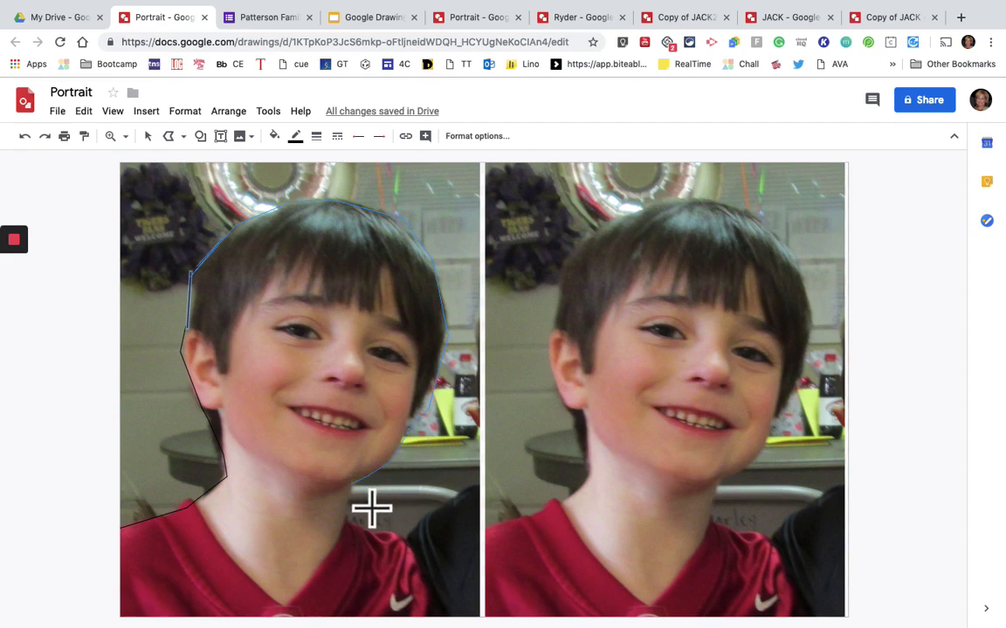
pyautogui.moveTo(372, 508)
pyautogui.mouseDown()
pyautogui.moveTo(367, 542)
pyautogui.moveTo(445, 575)
pyautogui.moveTo(455, 614)
pyautogui.mouseUp()
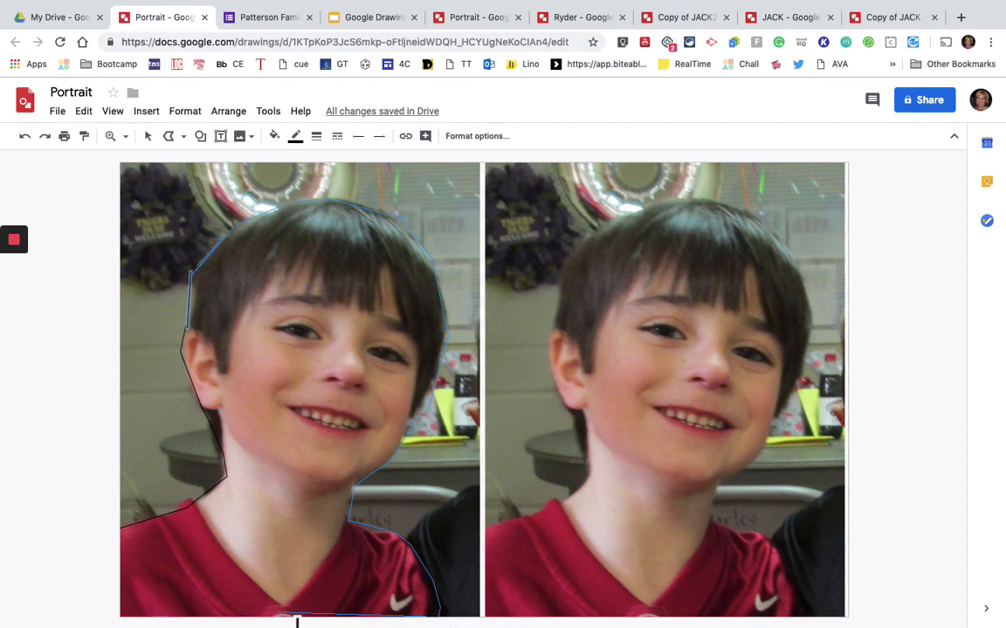
pyautogui.moveTo(150, 620)
pyautogui.mouseDown()
pyautogui.moveTo(137, 624)
pyautogui.moveTo(143, 548)
pyautogui.mouseUp()
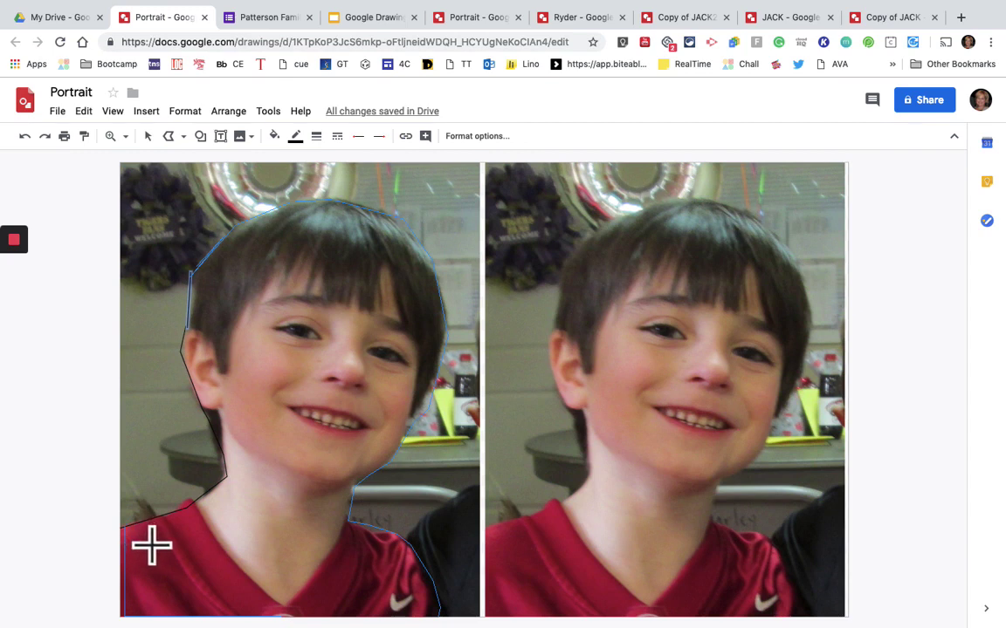
pyautogui.doubleClick(145, 550)
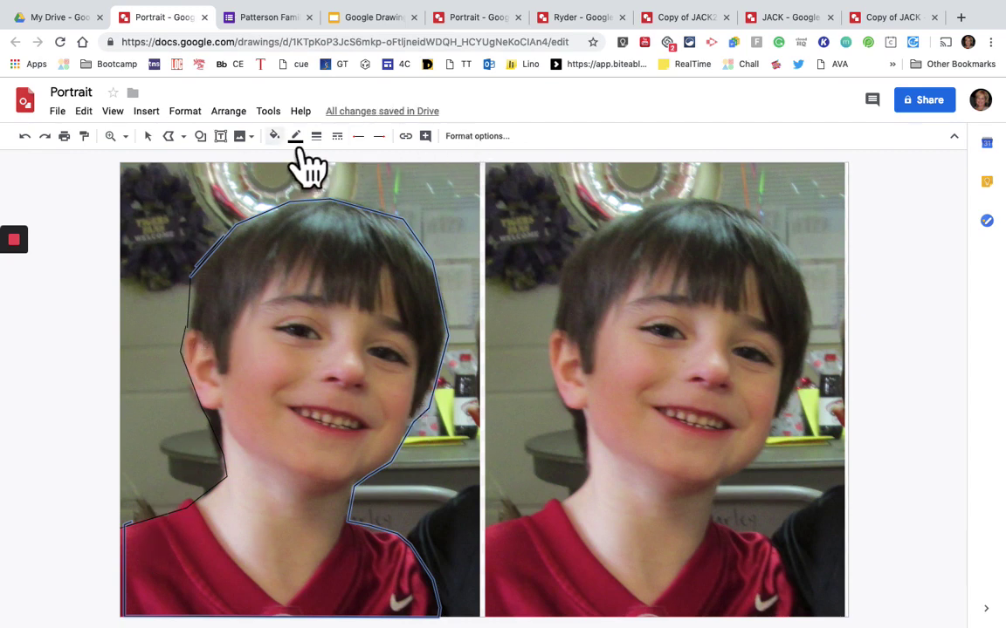
pyautogui.click(274, 136)
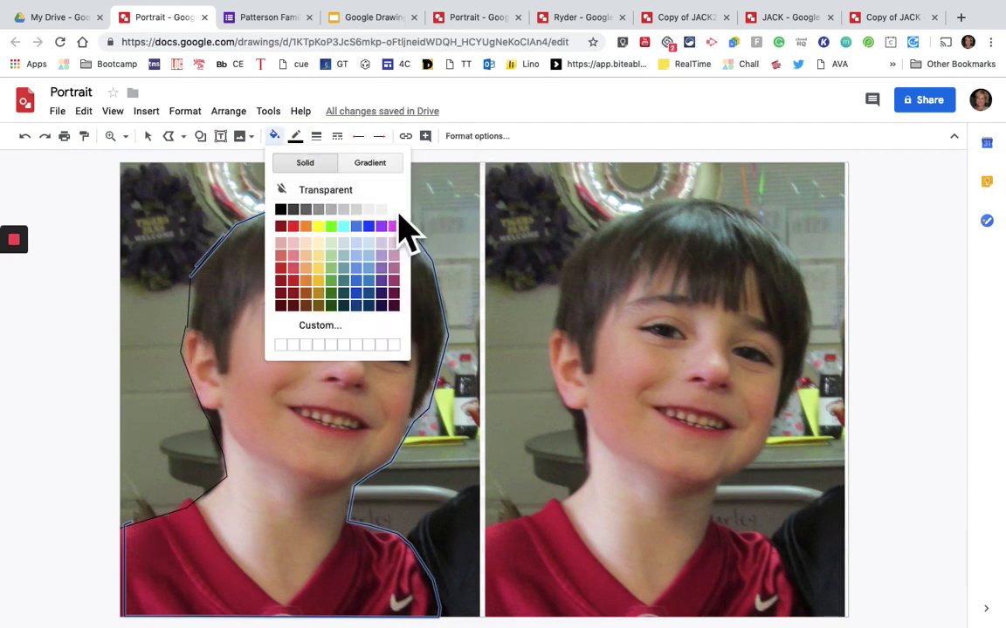
pyautogui.click(317, 243)
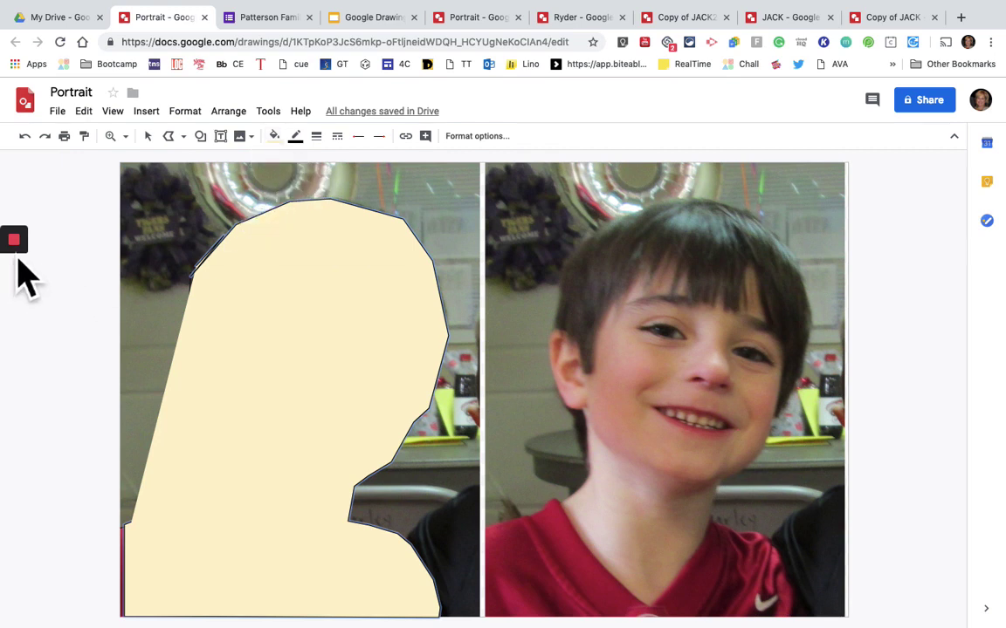
# Fill the closed head-and-shoulders shape on the left photo with the light orange skin tone.
pyautogui.moveTo(23, 255)
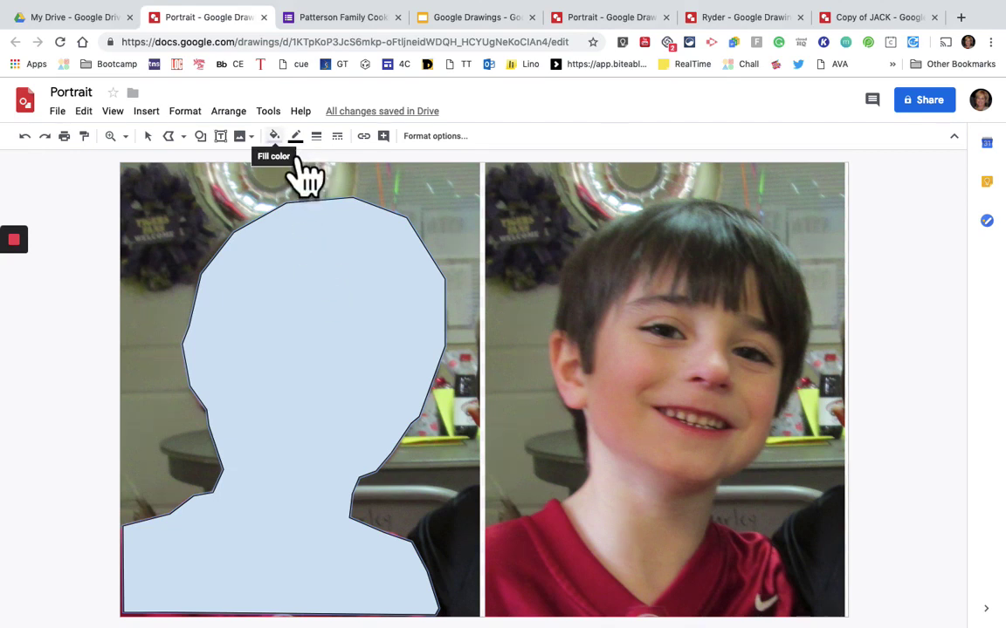
pyautogui.click(273, 136)
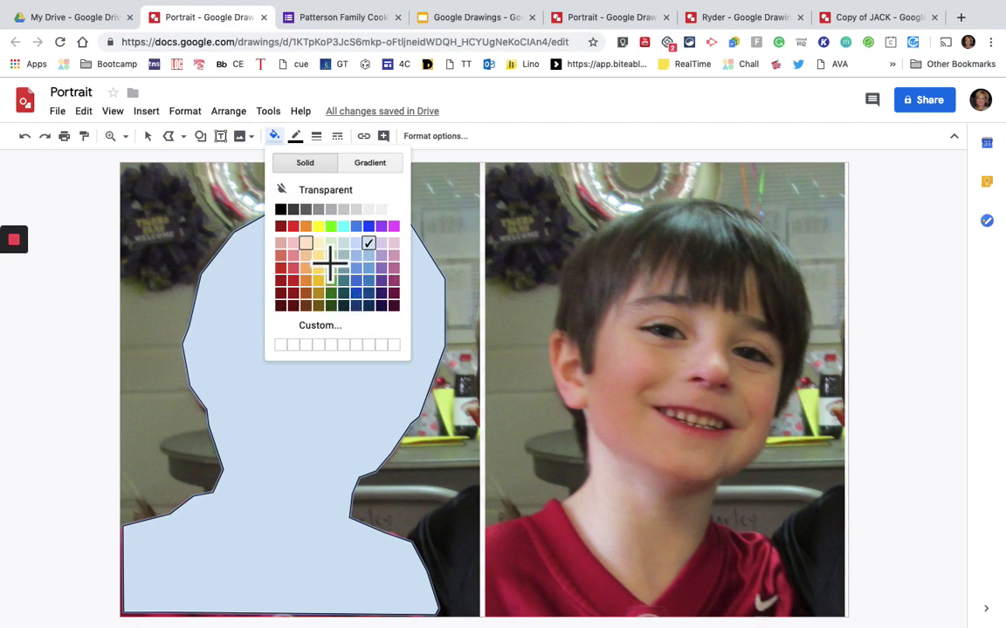
pyautogui.click(307, 244)
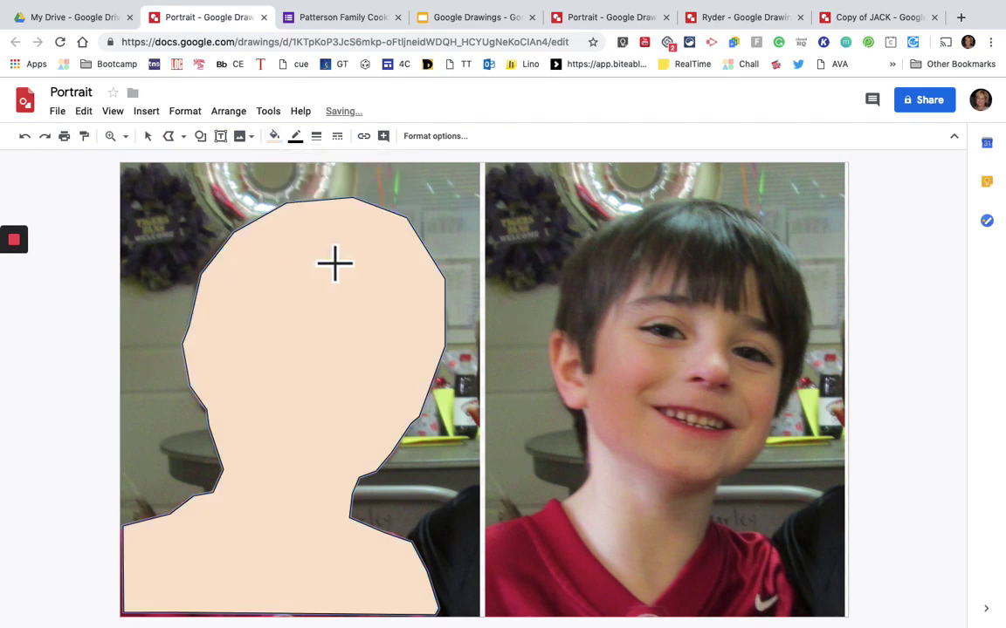
# Make the head-and-shoulders fill a semi-transparent, slightly darker skin tone using the custom color #ebd5bfb4.
pyautogui.click(274, 136)
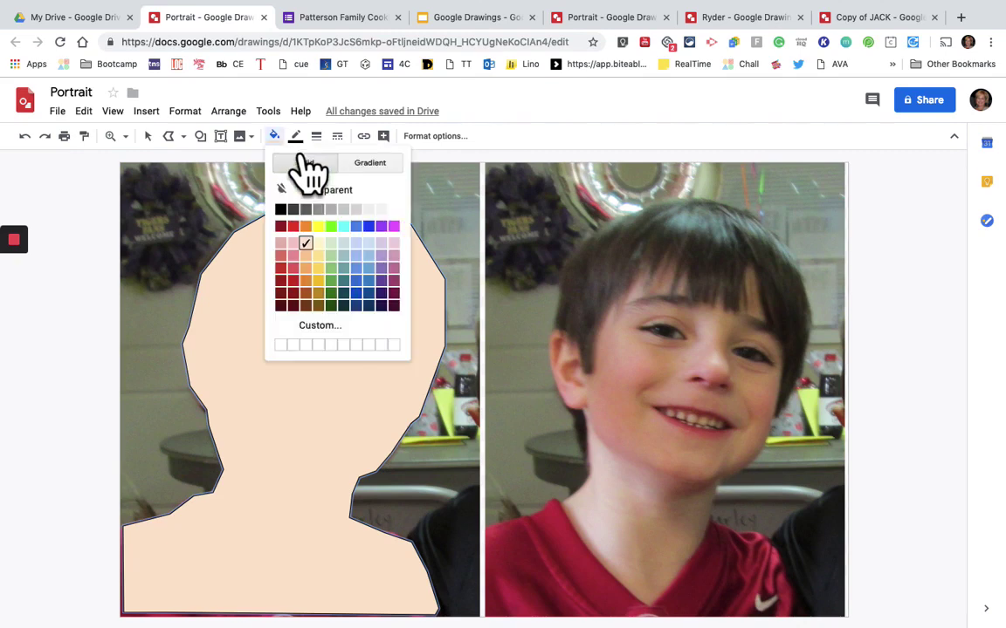
pyautogui.click(321, 325)
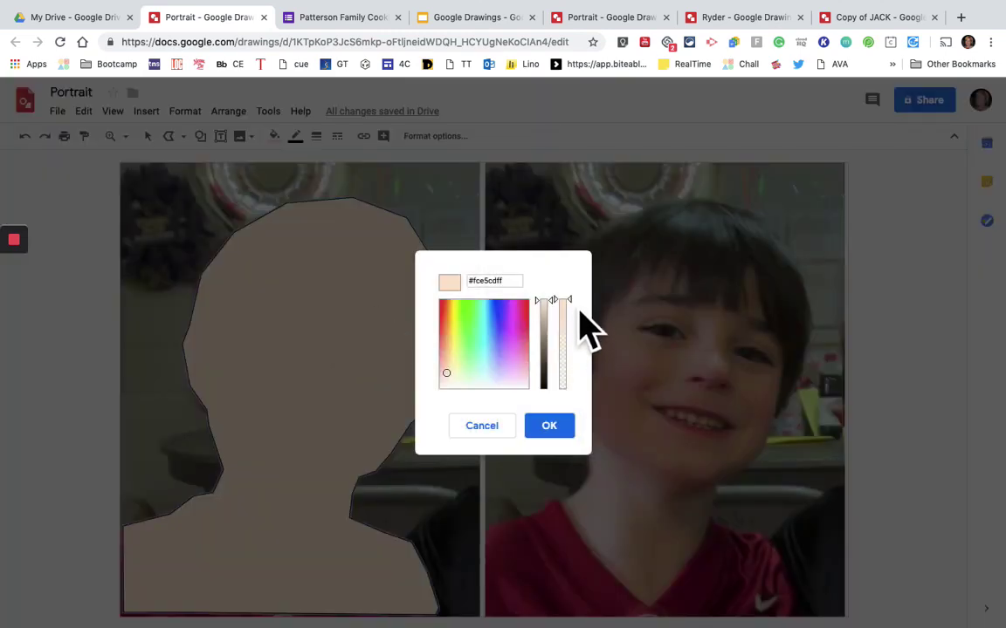
pyautogui.moveTo(580, 313); pyautogui.dragTo(576, 326)
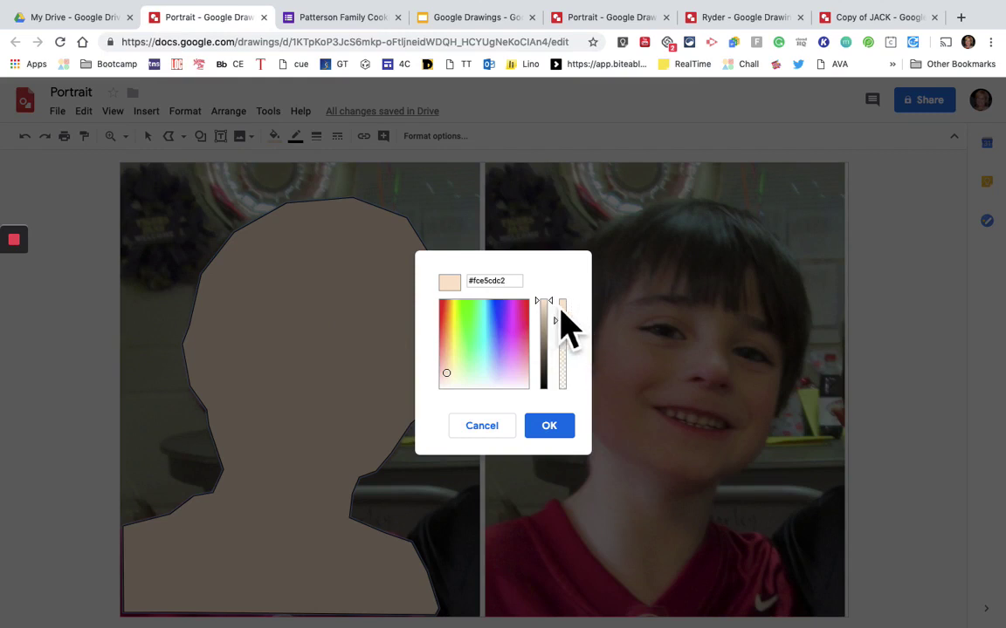
pyautogui.moveTo(559, 315); pyautogui.dragTo(557, 314)
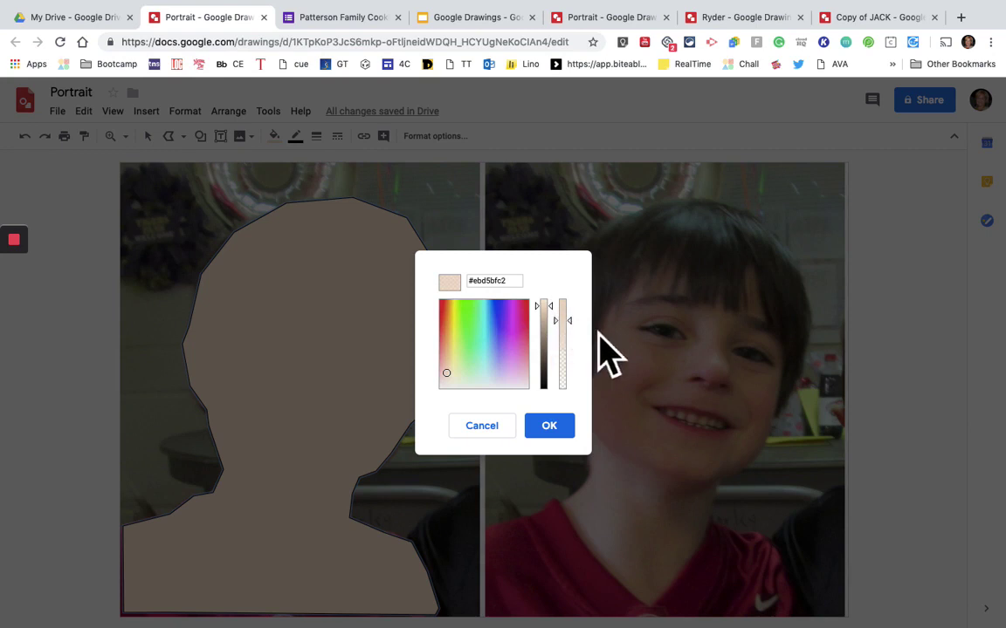
pyautogui.moveTo(578, 332); pyautogui.dragTo(578, 336)
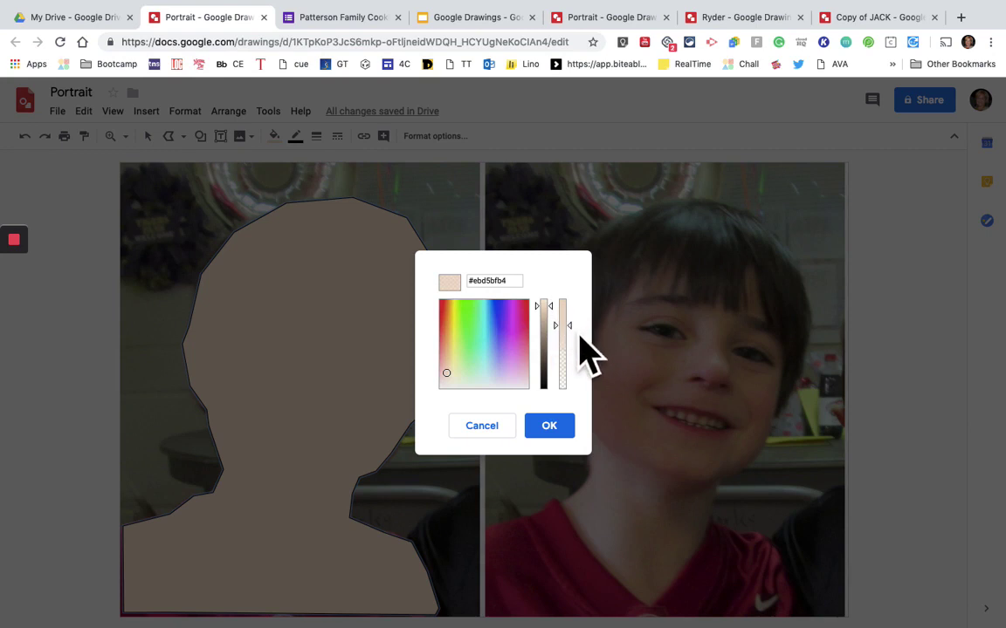
pyautogui.click(572, 431)
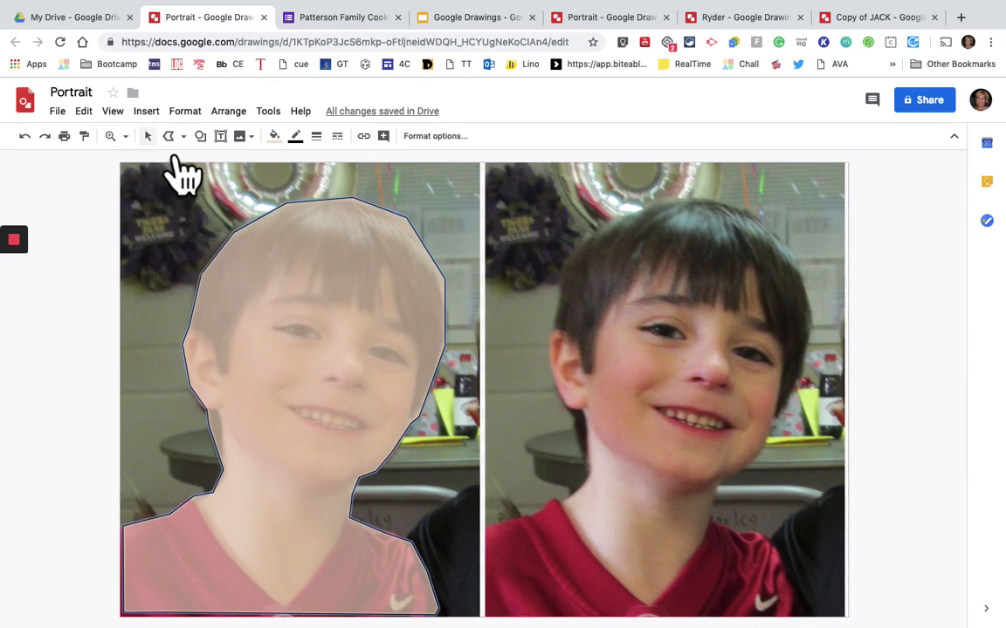
# Move the semi-transparent head-and-shoulders shape from the left photo onto the boy in the right photo.
pyautogui.click(147, 136)
pyautogui.click(256, 310)
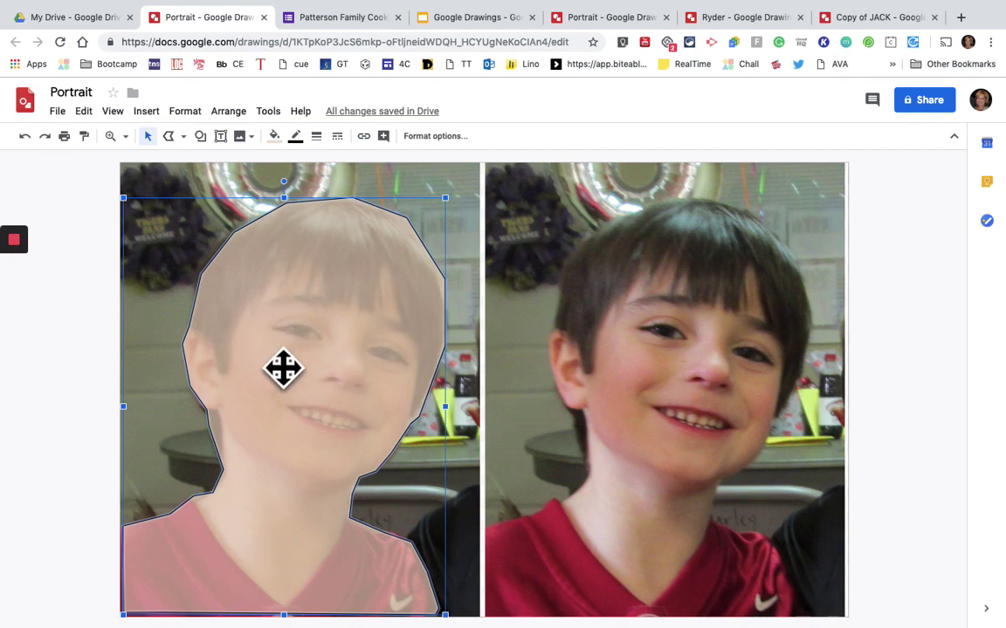
pyautogui.moveTo(280, 371); pyautogui.dragTo(645, 371)
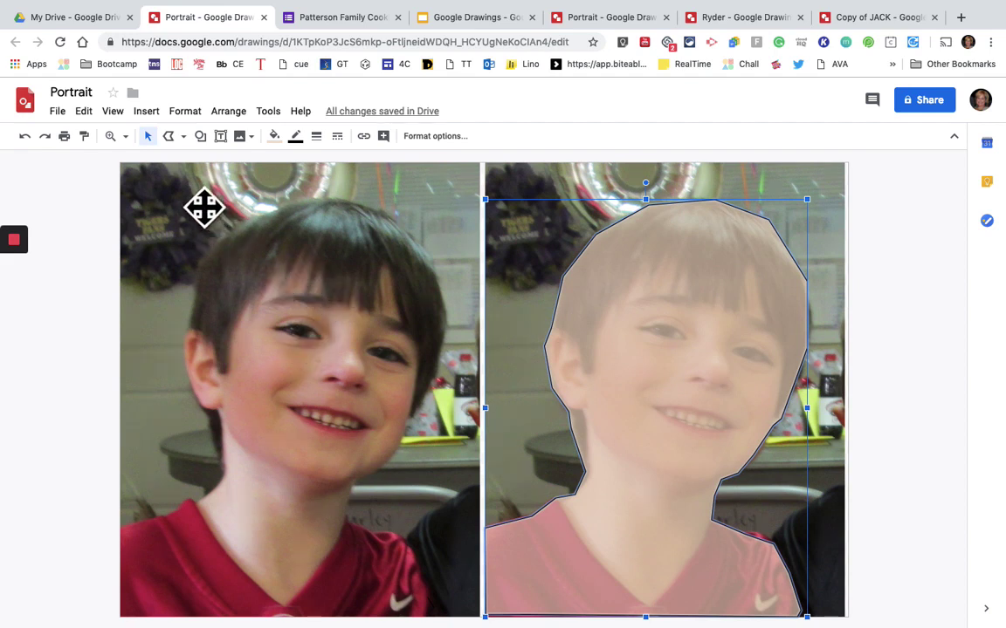
# Trace closed outlines around both of the boy's eyes on the left photo with the Polyline tool.
pyautogui.click(170, 137)
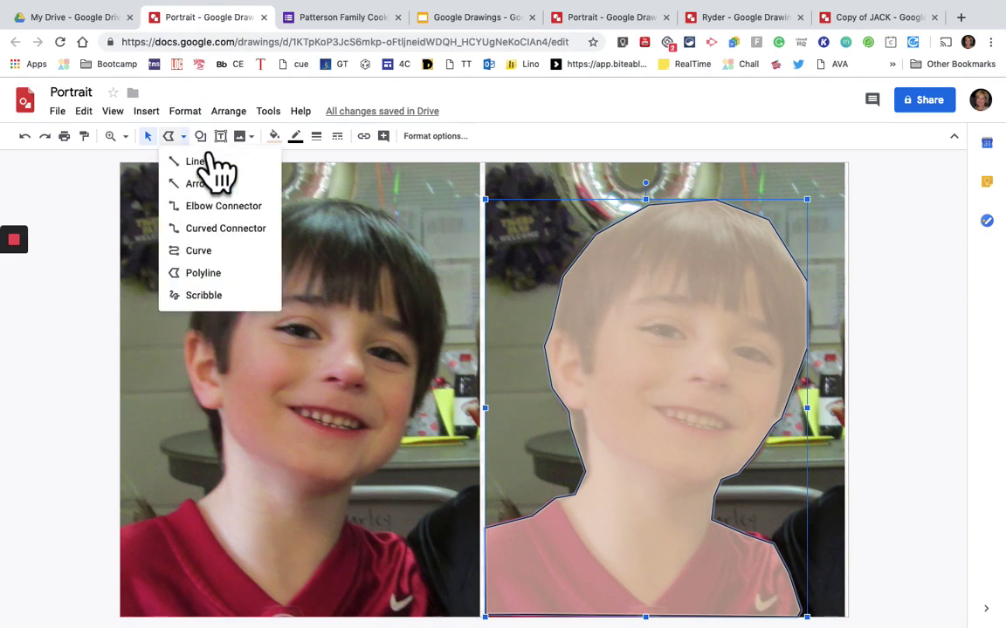
pyautogui.click(228, 276)
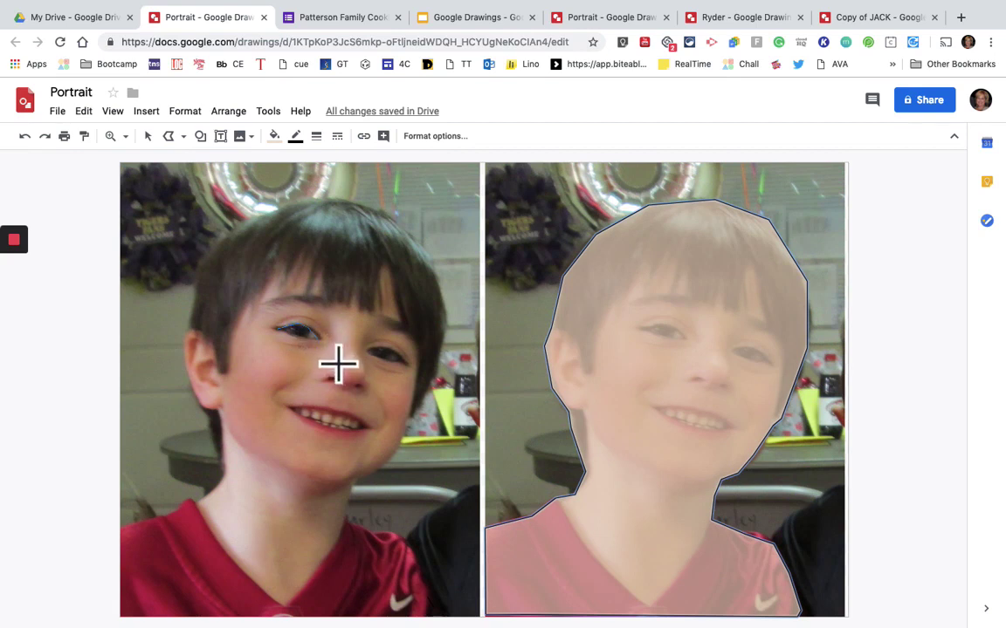
pyautogui.moveTo(276, 330); pyautogui.dragTo(318, 337)
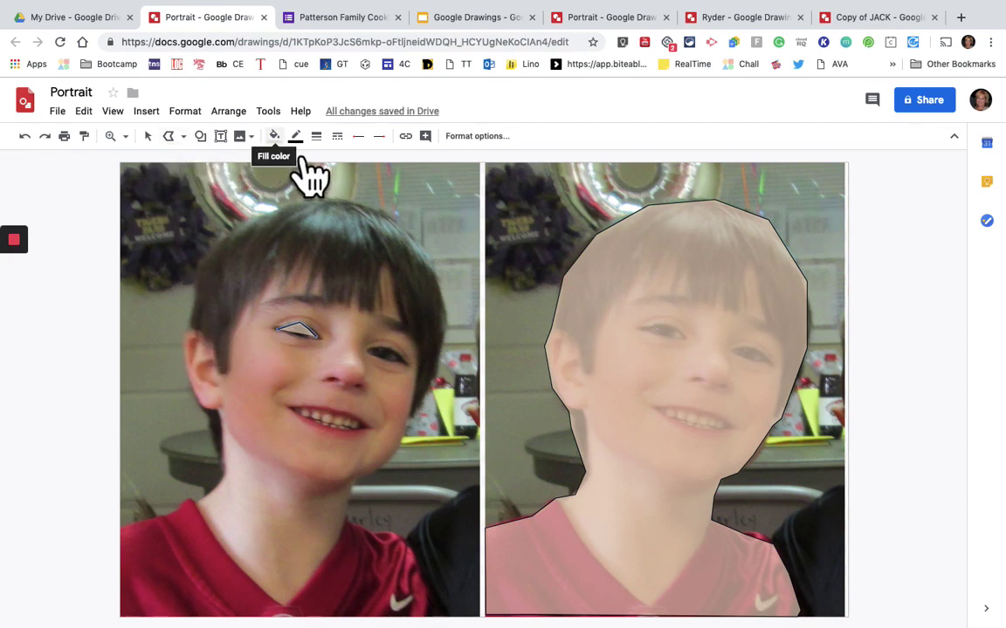
pyautogui.doubleClick(389, 365)
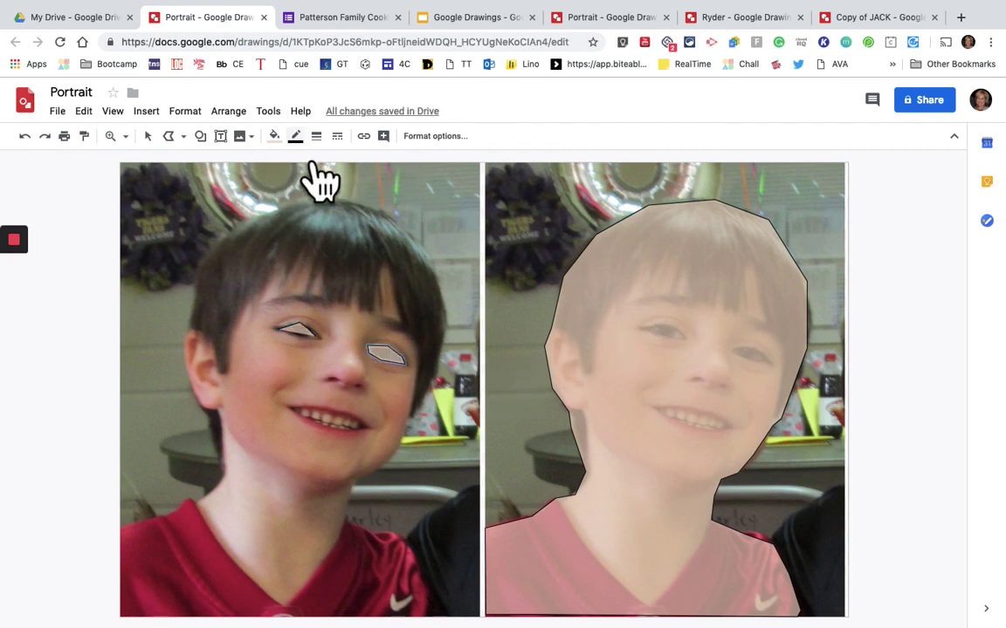
pyautogui.moveTo(21, 305)
pyautogui.click(14, 275)
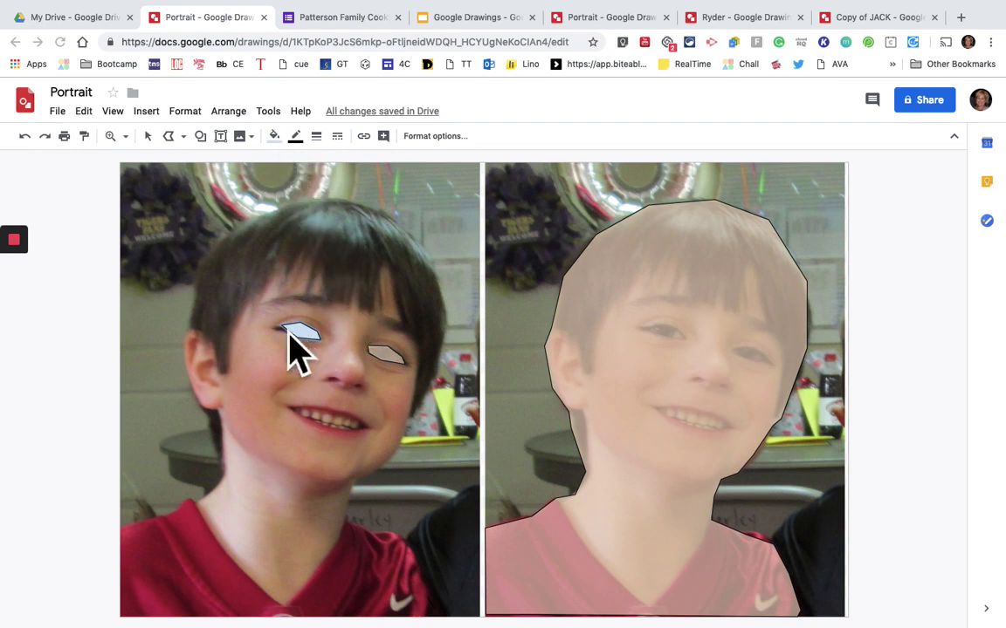
# Fill both traced eye shapes on the left photo with solid white.
pyautogui.click(274, 137)
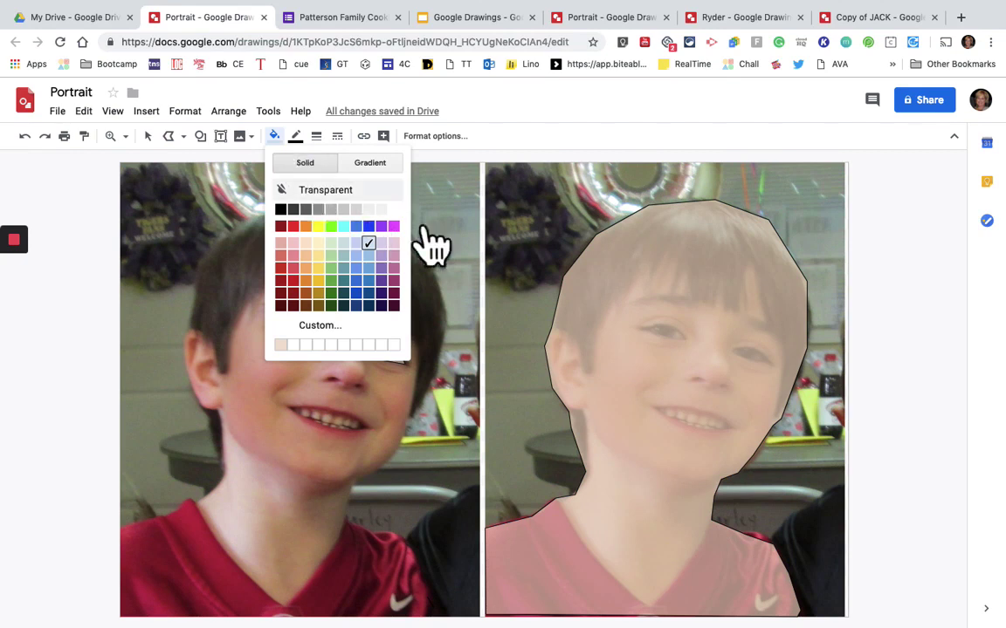
pyautogui.click(427, 244)
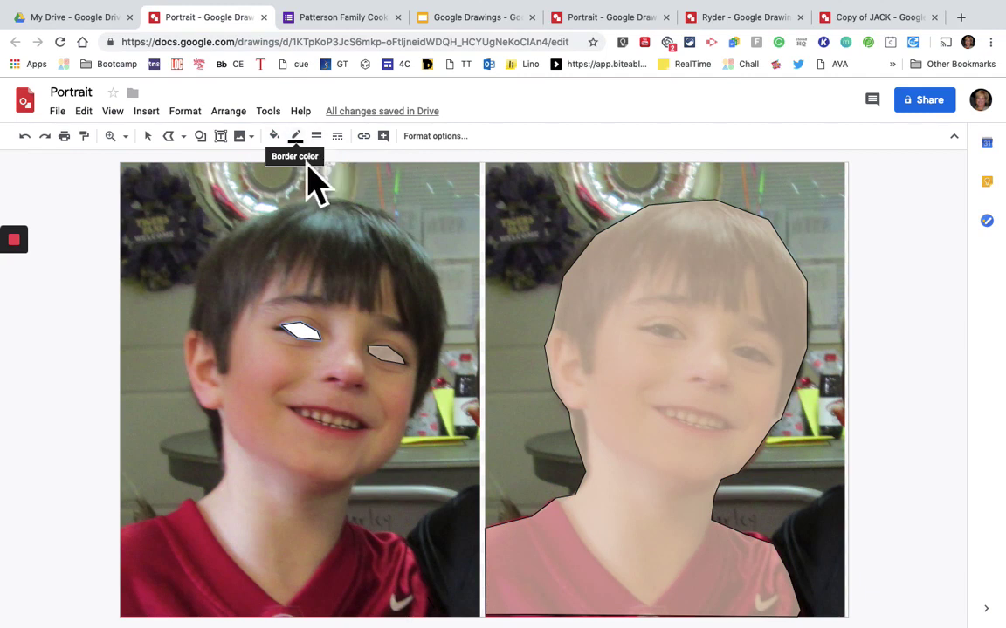
pyautogui.click(275, 136)
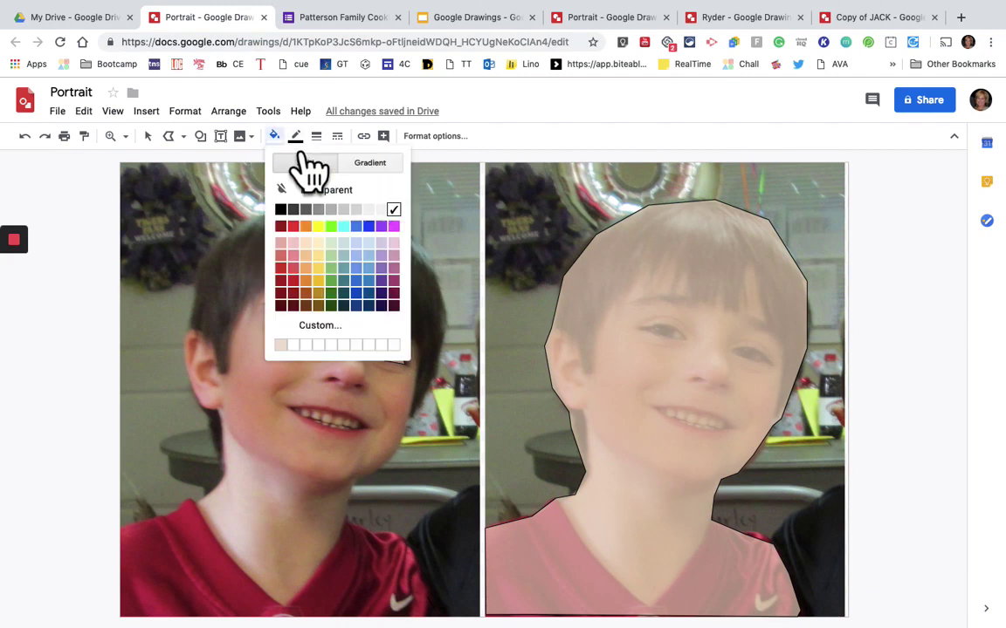
pyautogui.click(88, 214)
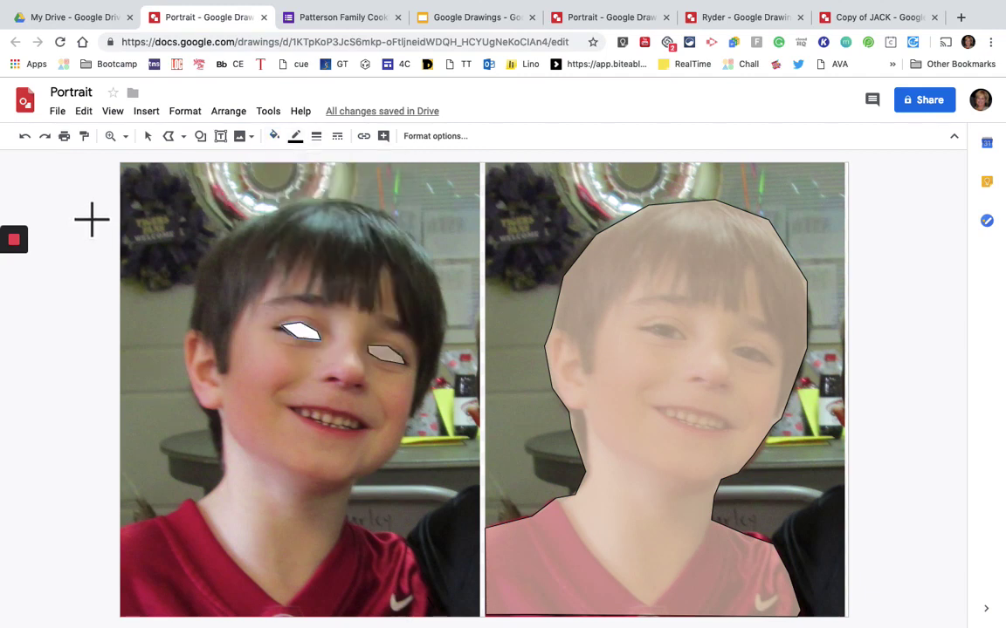
pyautogui.click(148, 137)
pyautogui.click(402, 359)
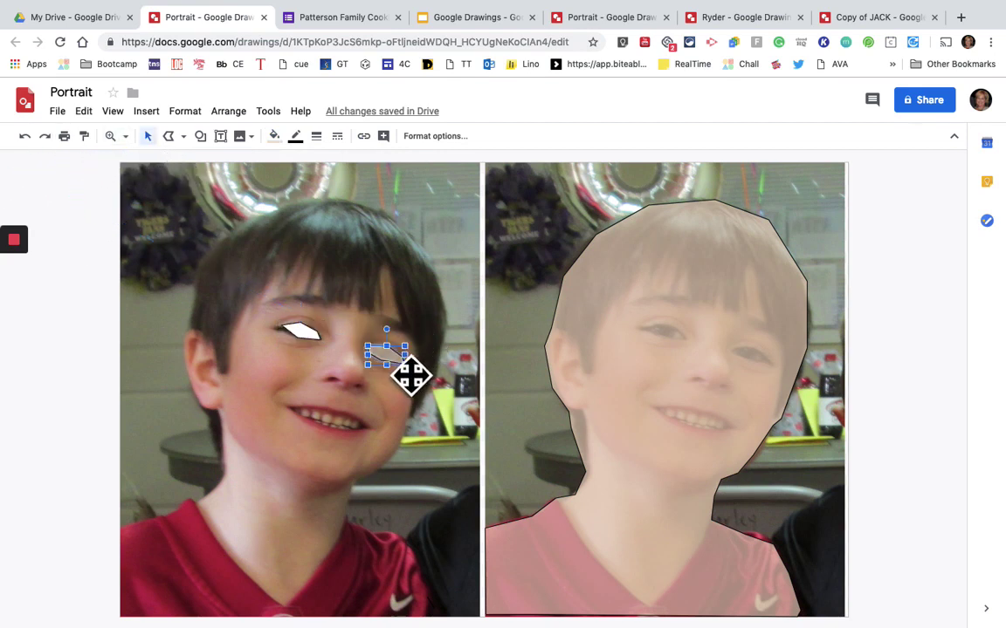
pyautogui.click(274, 136)
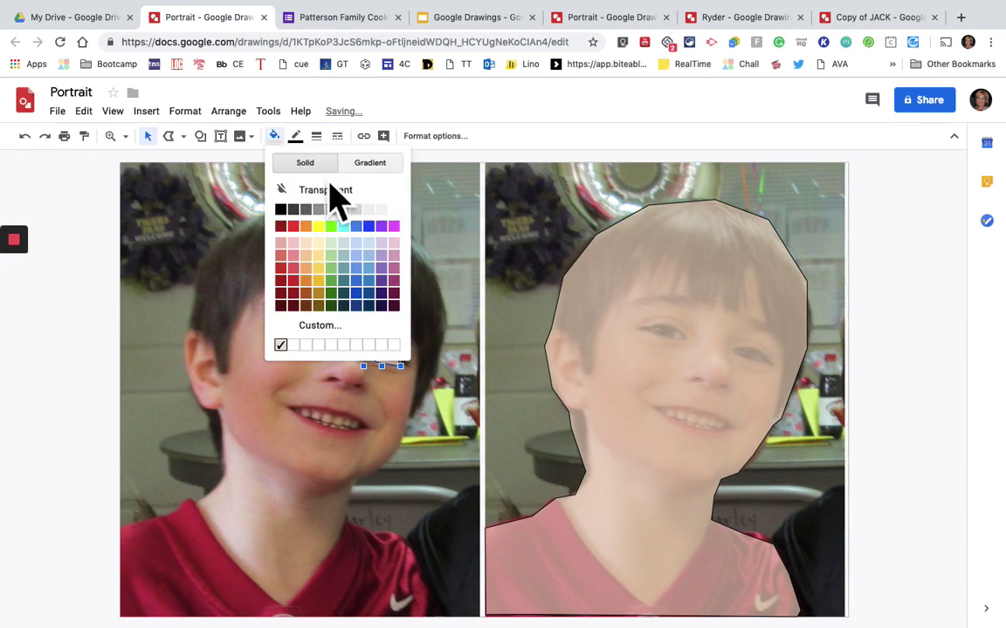
pyautogui.click(393, 207)
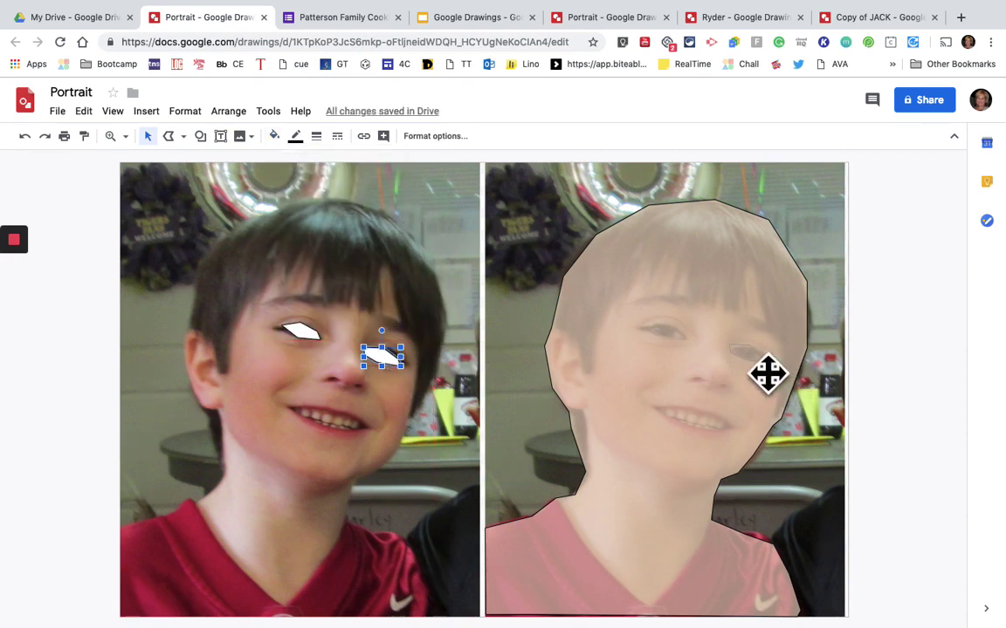
# Move both white eye shapes onto the matching eyes of the skin-toned figure on the right photo.
pyautogui.moveTo(382, 357); pyautogui.dragTo(748, 353)
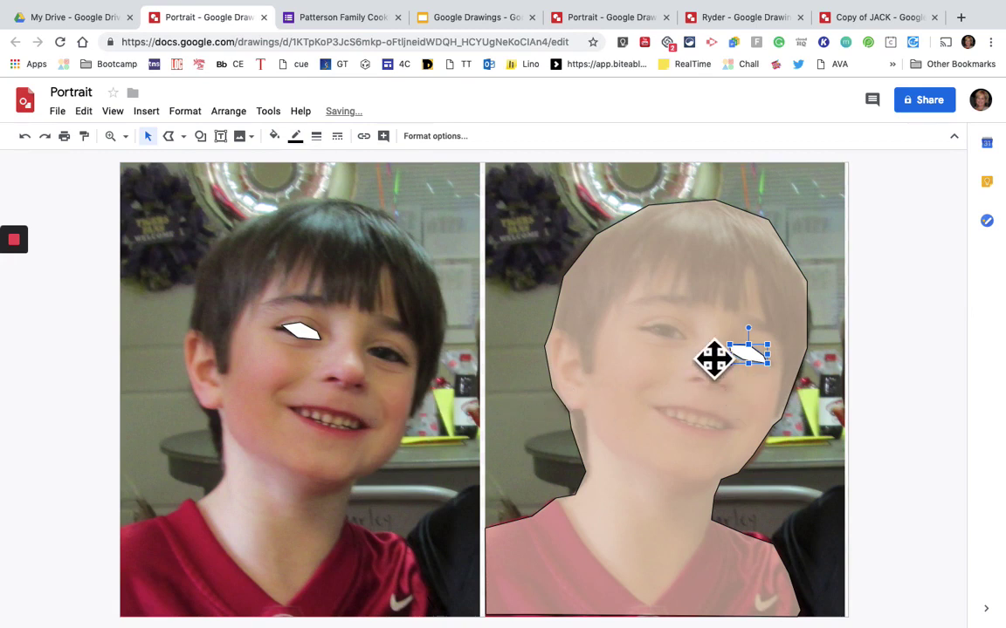
pyautogui.click(307, 338)
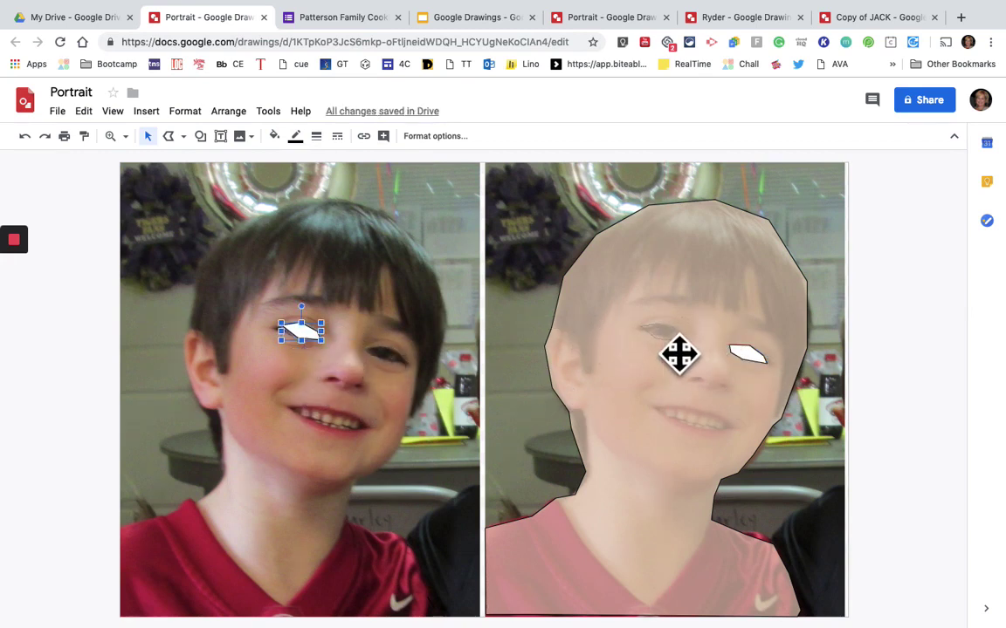
pyautogui.moveTo(679, 354); pyautogui.dragTo(673, 359)
pyautogui.click(961, 415)
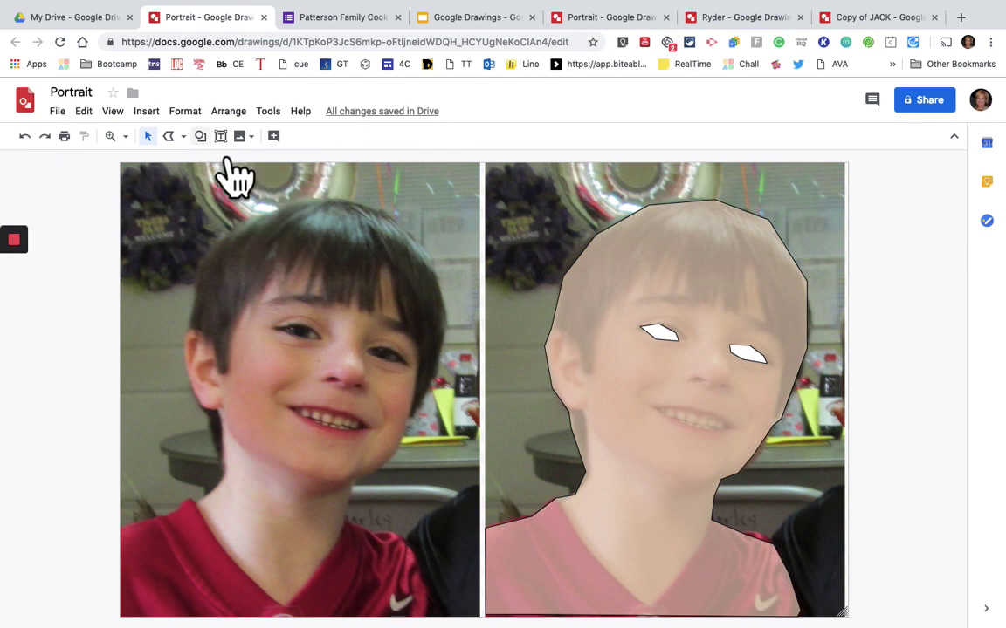
# Draw a small circle over the iris of the left-hand eye on the left photo and fill it dark blue.
pyautogui.click(200, 136)
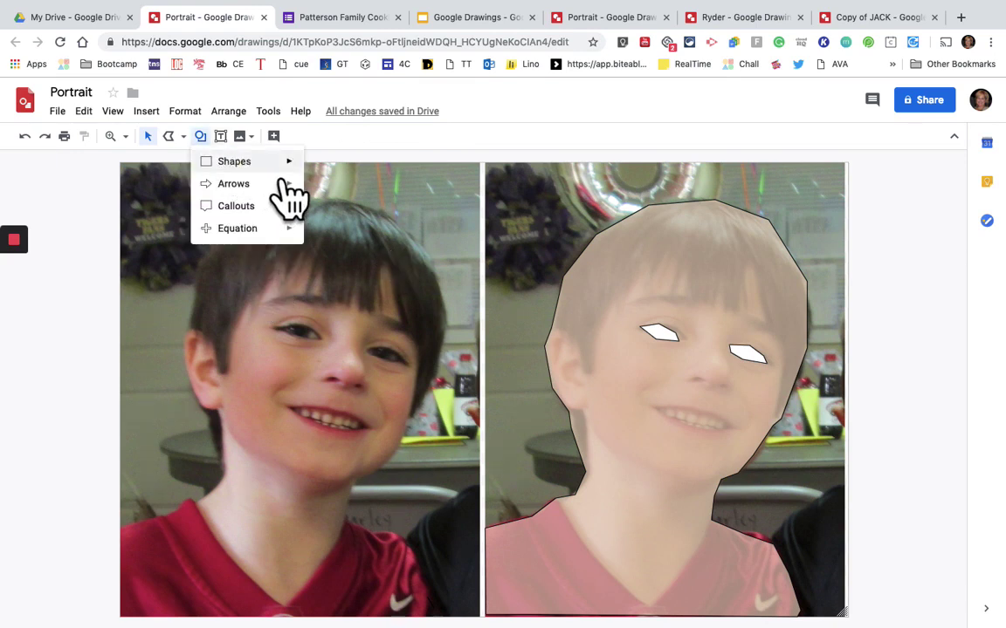
pyautogui.moveTo(253, 162)
pyautogui.click(342, 210)
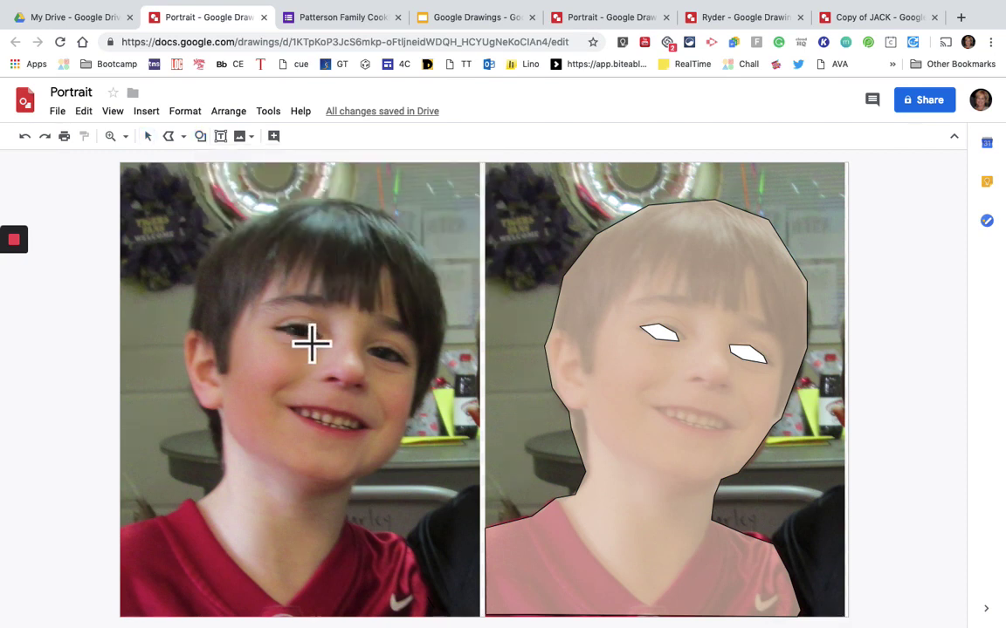
pyautogui.moveTo(291, 321); pyautogui.dragTo(326, 356)
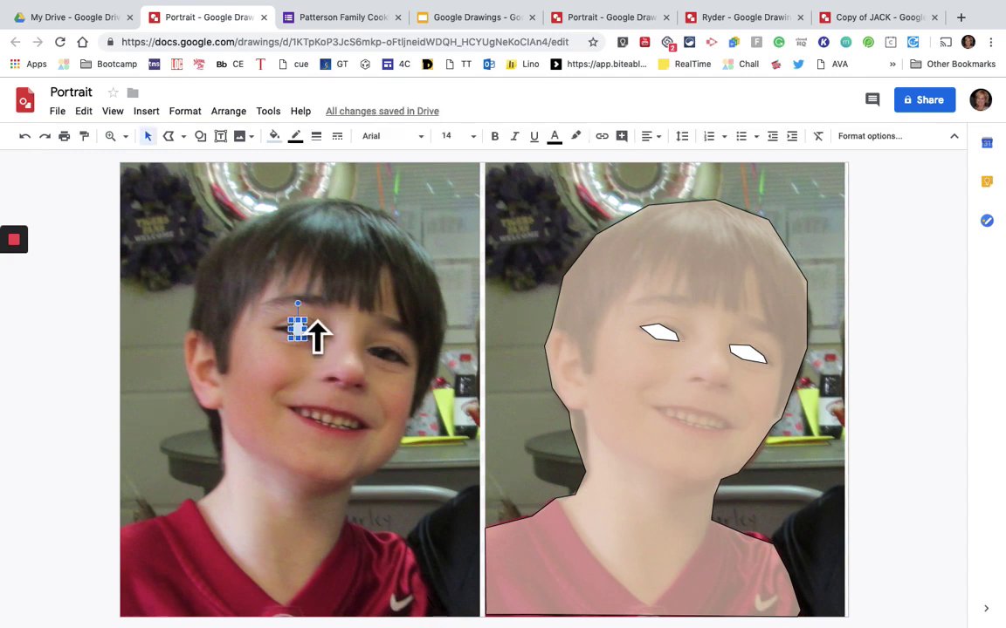
pyautogui.moveTo(318, 323); pyautogui.dragTo(316, 330)
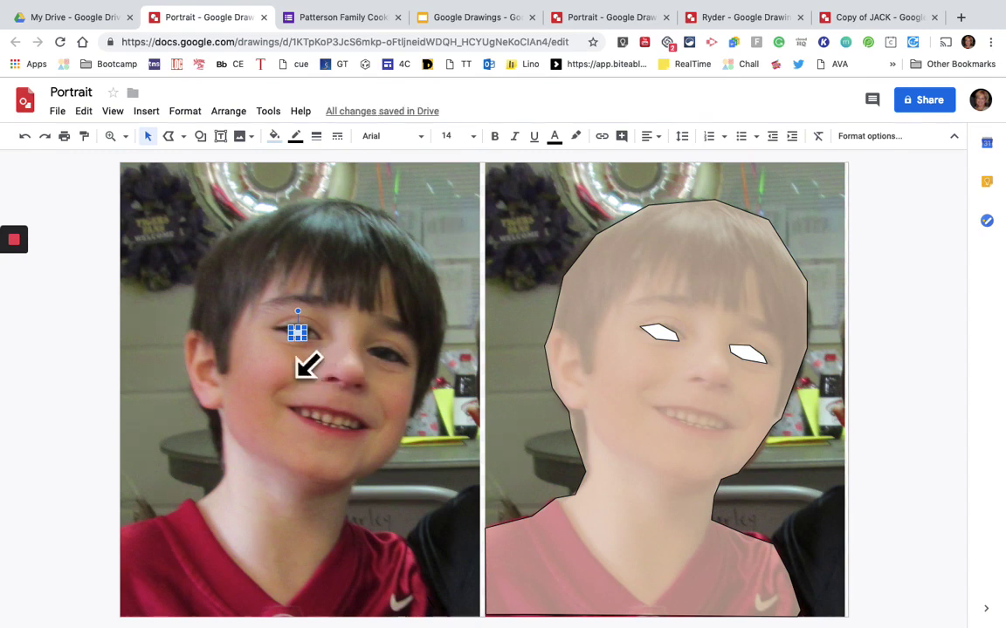
pyautogui.click(274, 136)
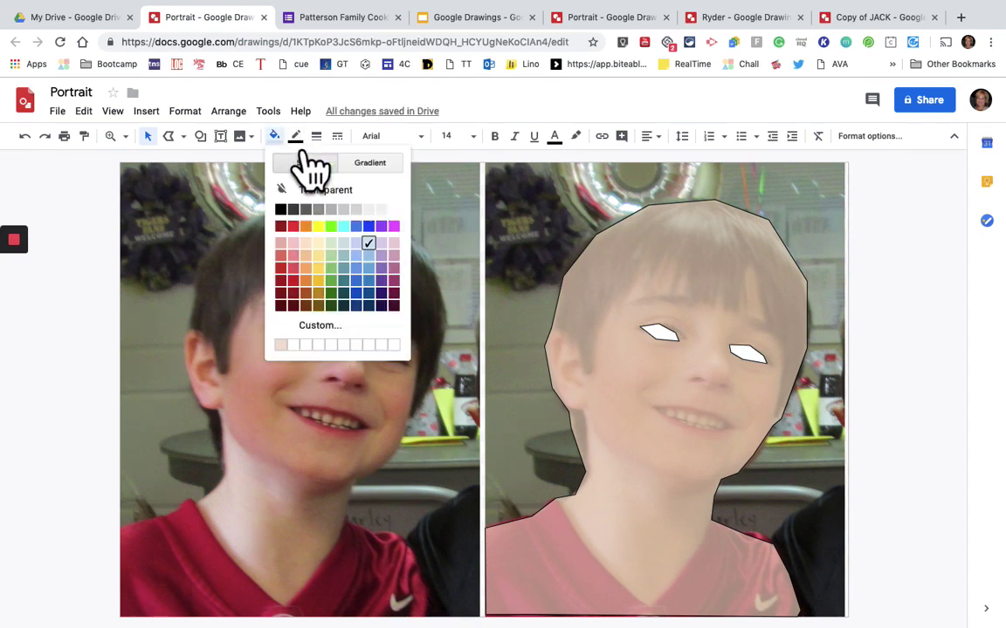
pyautogui.click(378, 327)
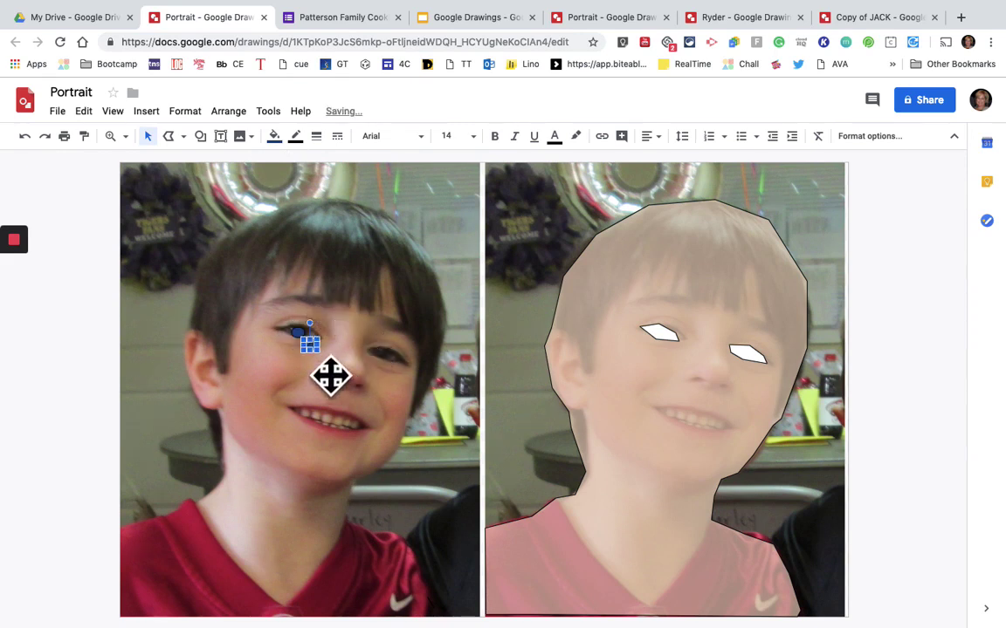
# Duplicate the dark blue iris circle and center one circle on each white eye shape on the right photo.
pyautogui.moveTo(329, 358); pyautogui.dragTo(769, 378)
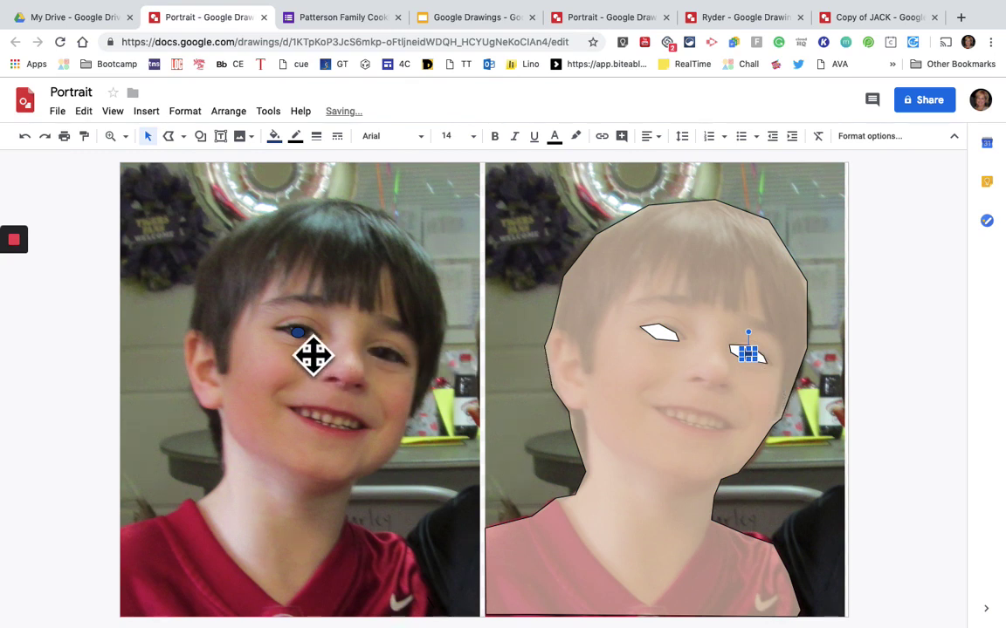
pyautogui.moveTo(313, 356); pyautogui.dragTo(675, 352)
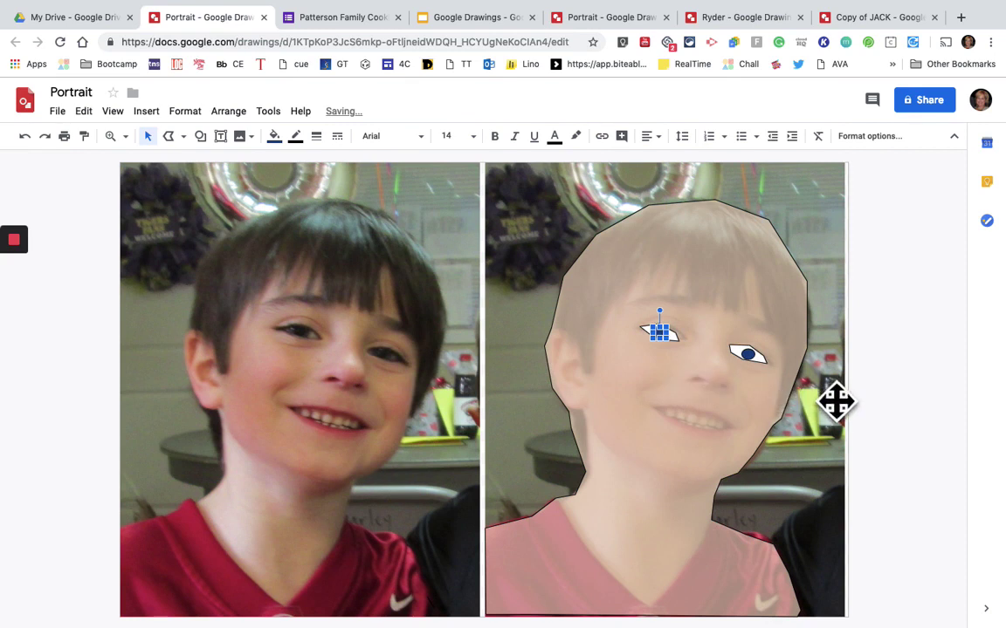
pyautogui.click(900, 400)
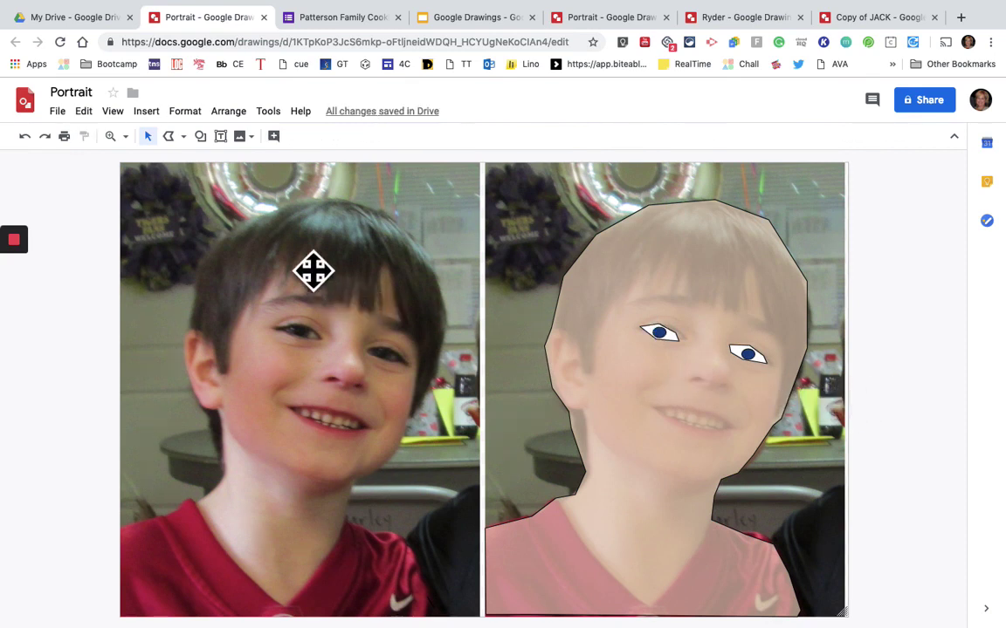
pyautogui.click(199, 136)
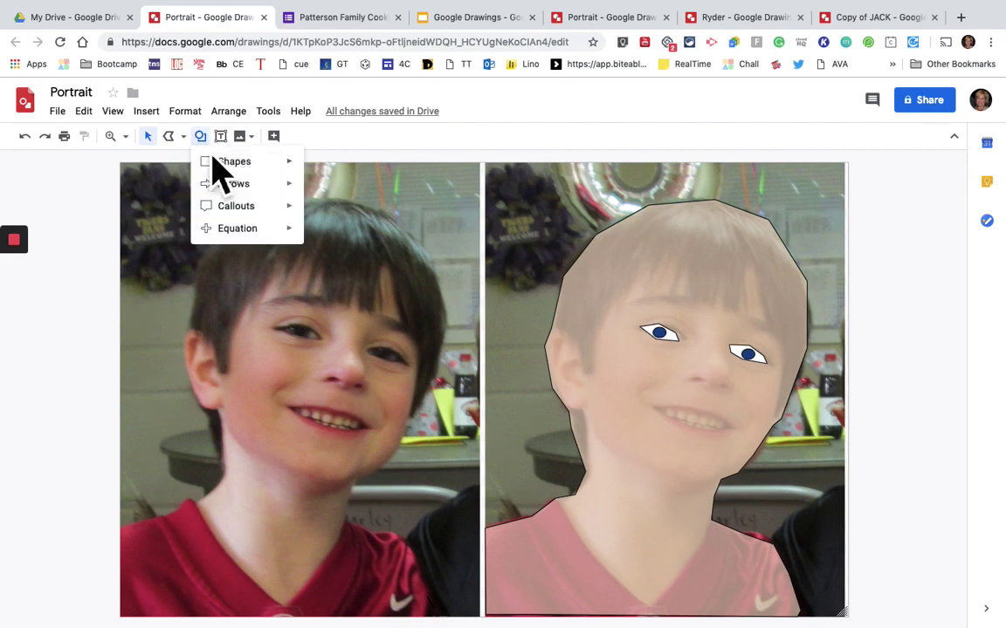
pyautogui.moveTo(259, 161)
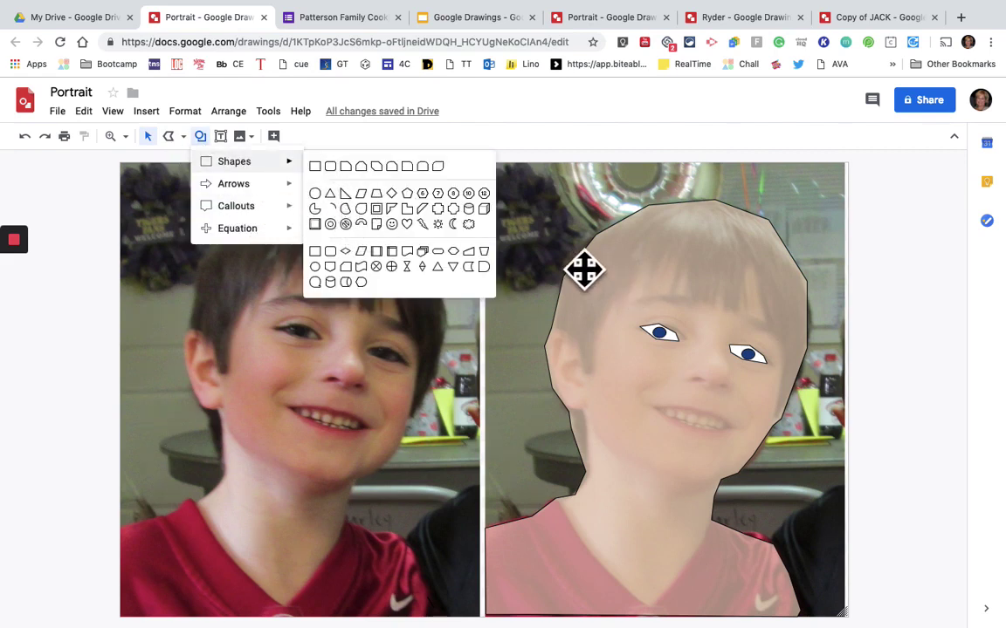
pyautogui.click(905, 320)
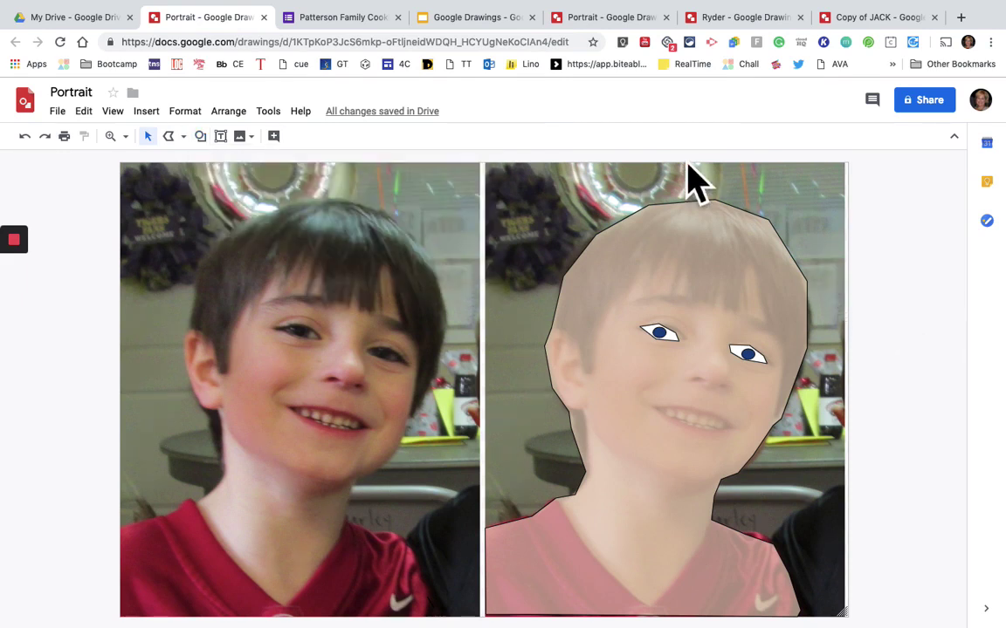
# Paste another copy of the iris circle on the left photo, fill it solid black and reduce its height slightly.
pyautogui.hotkey('ctrl', 'v')
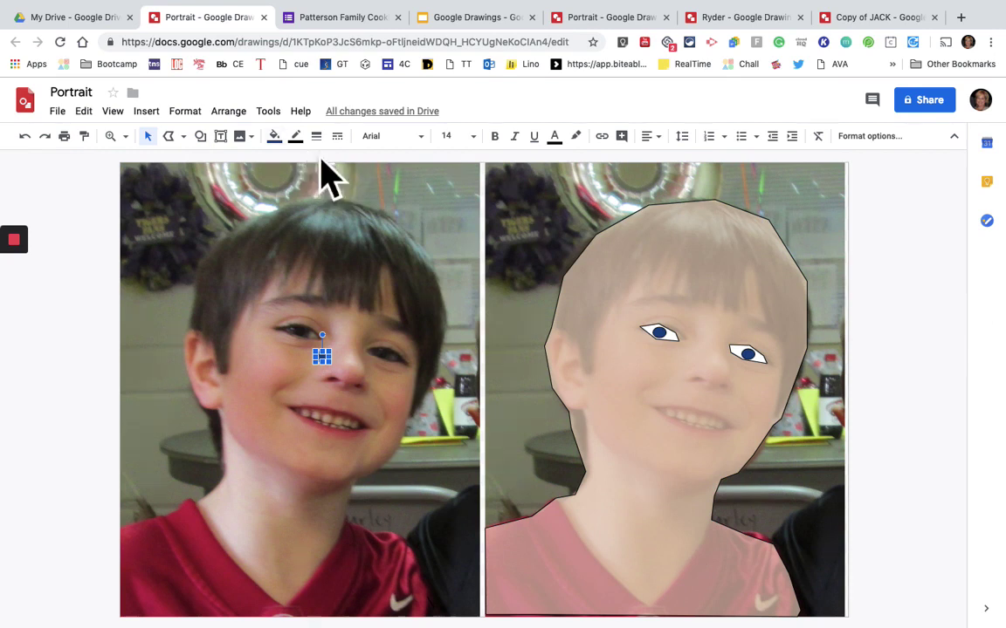
pyautogui.click(274, 136)
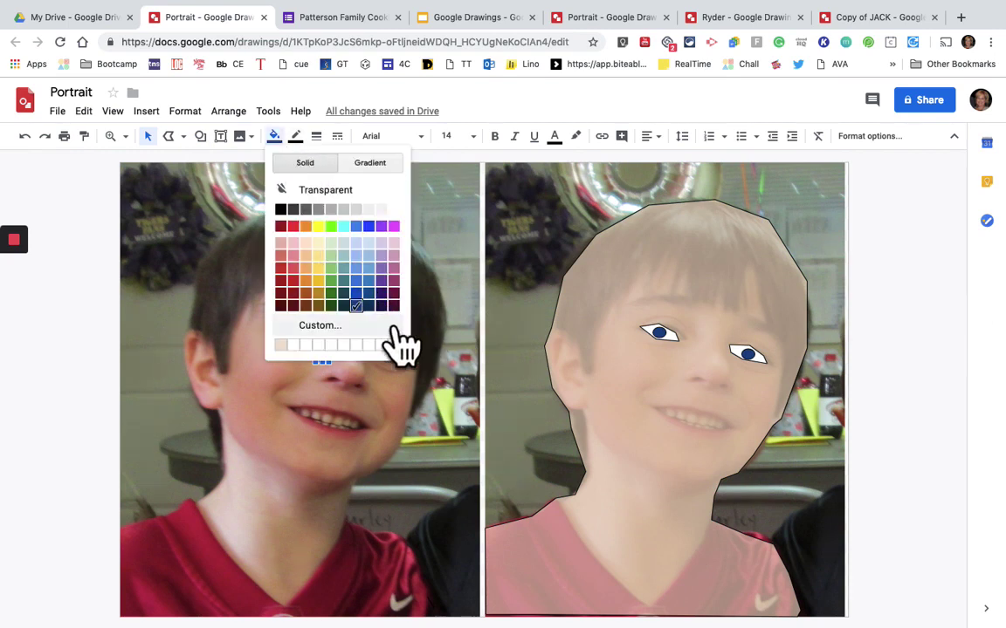
pyautogui.click(301, 227)
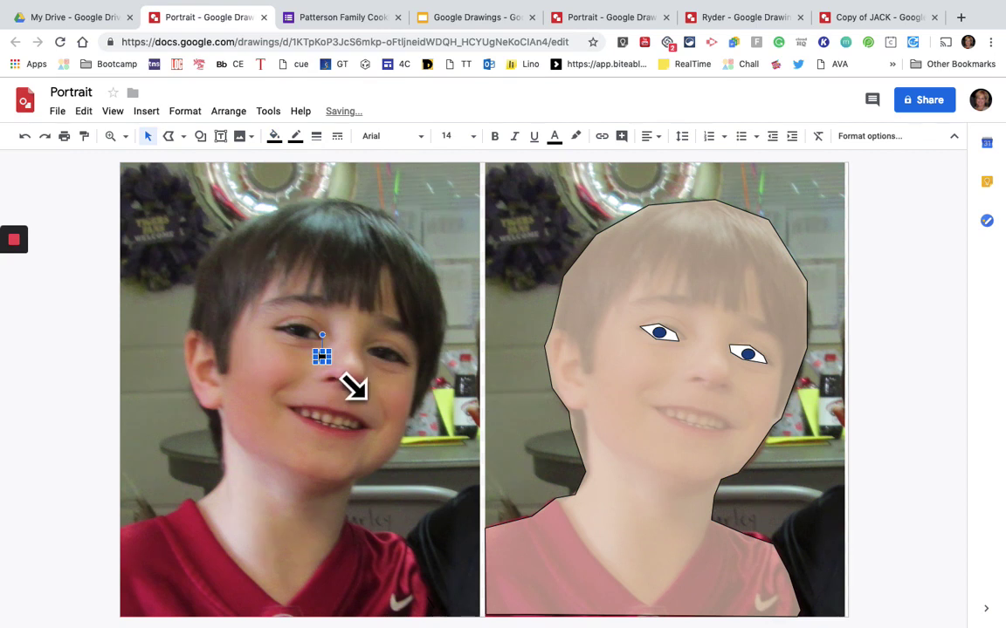
pyautogui.moveTo(352, 385); pyautogui.dragTo(343, 380)
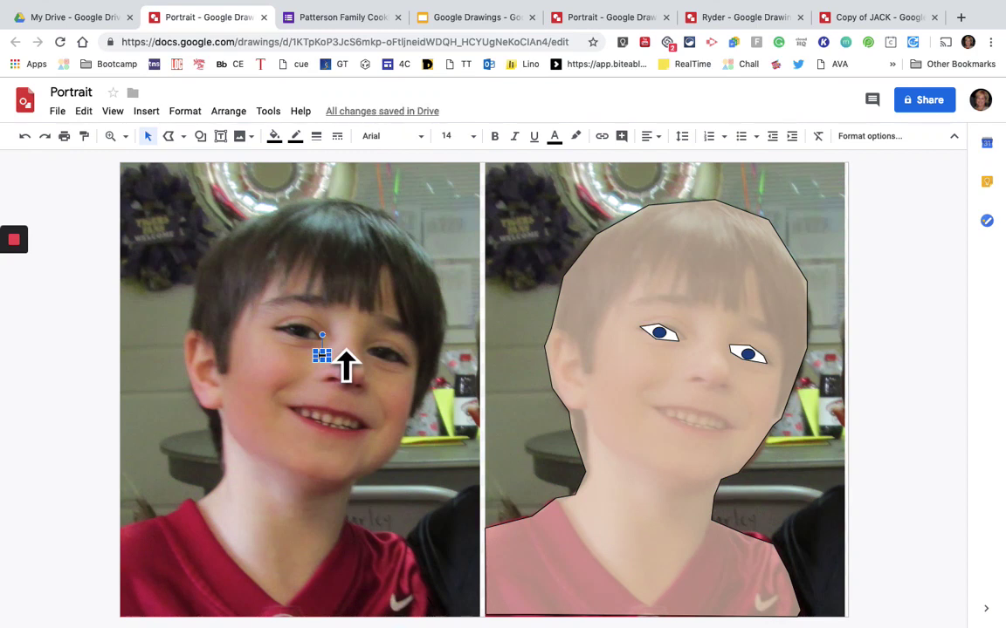
# Duplicate the black circle, narrow the copy to pupil size and make a second copy of that small pupil.
pyautogui.hotkey('ctrl', 'd')
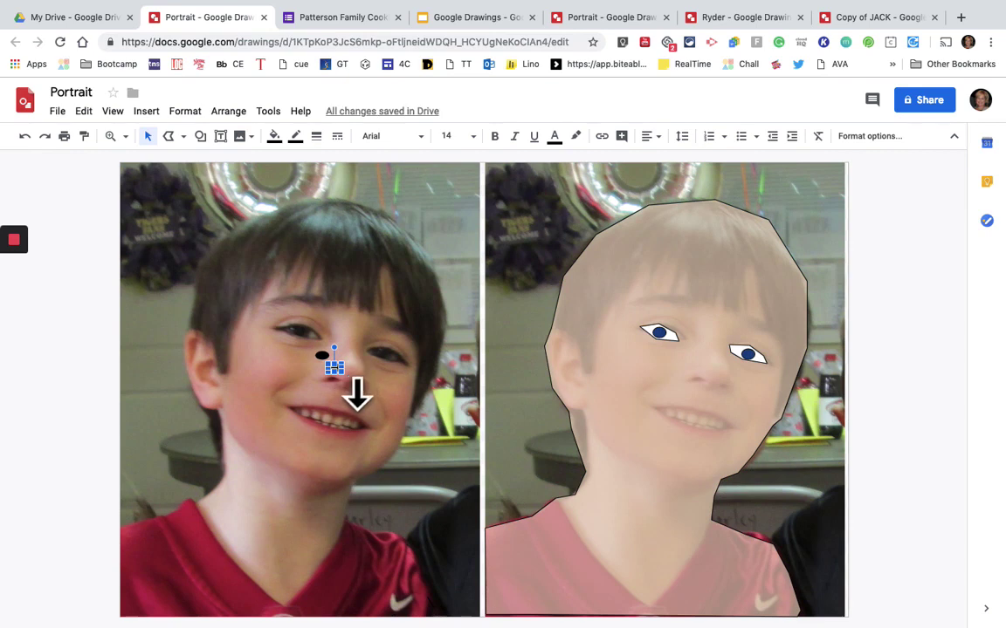
pyautogui.moveTo(363, 397); pyautogui.dragTo(358, 384)
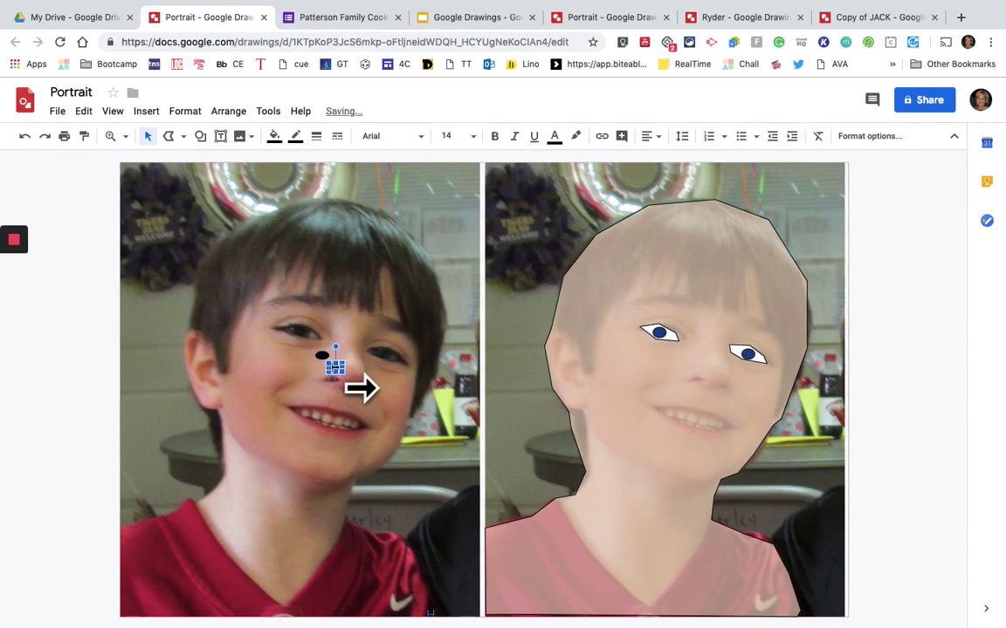
pyautogui.moveTo(374, 397); pyautogui.dragTo(356, 387)
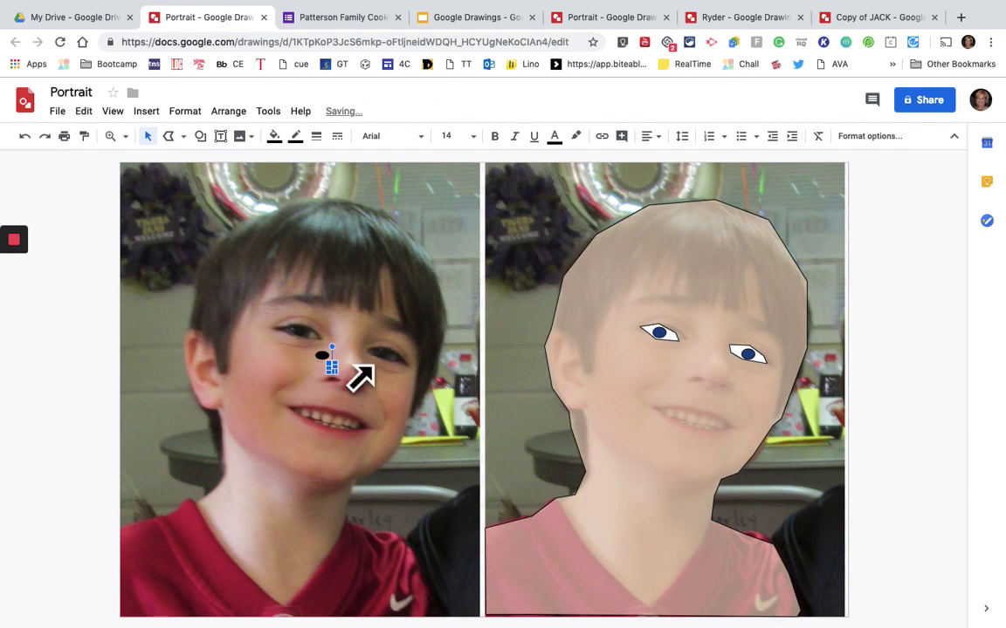
pyautogui.click(382, 402)
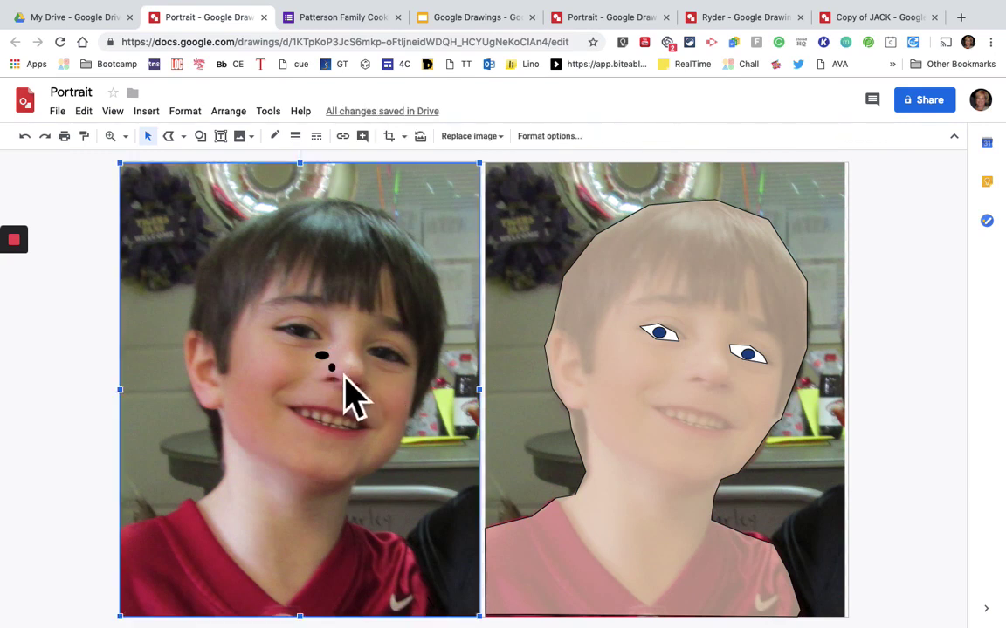
pyautogui.moveTo(352, 389); pyautogui.dragTo(395, 403)
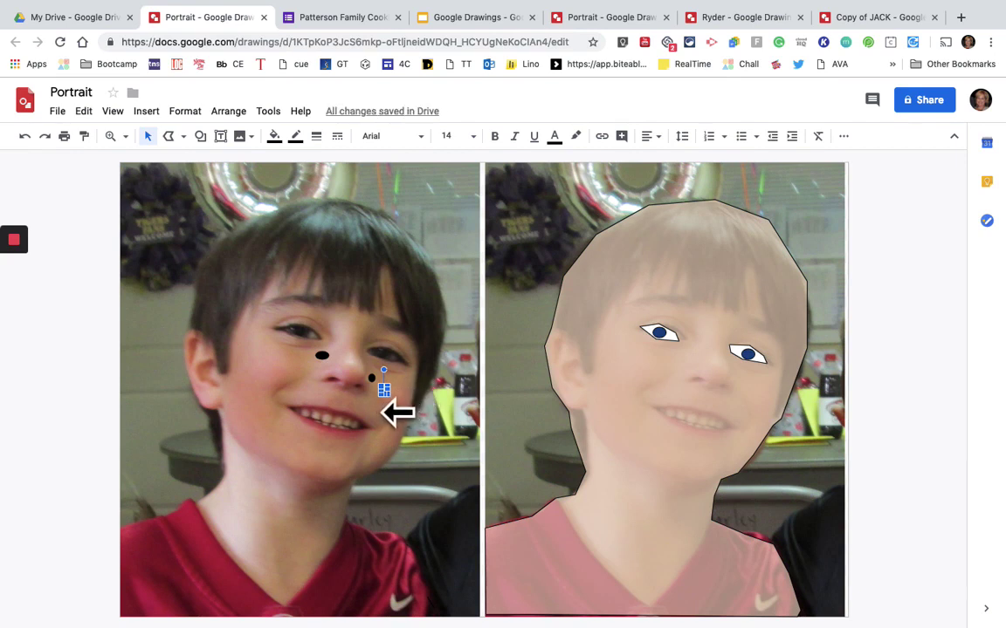
pyautogui.moveTo(412, 411)
pyautogui.mouseDown()
pyautogui.moveTo(590, 391)
pyautogui.moveTo(683, 353)
pyautogui.moveTo(435, 415)
pyautogui.moveTo(390, 406)
pyautogui.moveTo(411, 409)
pyautogui.mouseUp()
pyautogui.press('Tab')
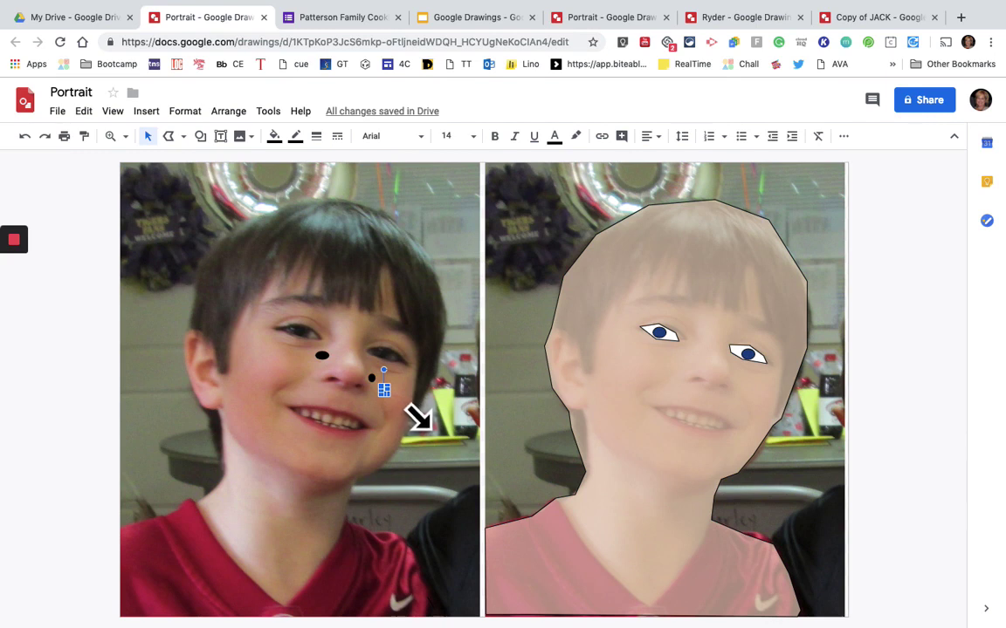
pyautogui.moveTo(414, 406); pyautogui.dragTo(478, 358)
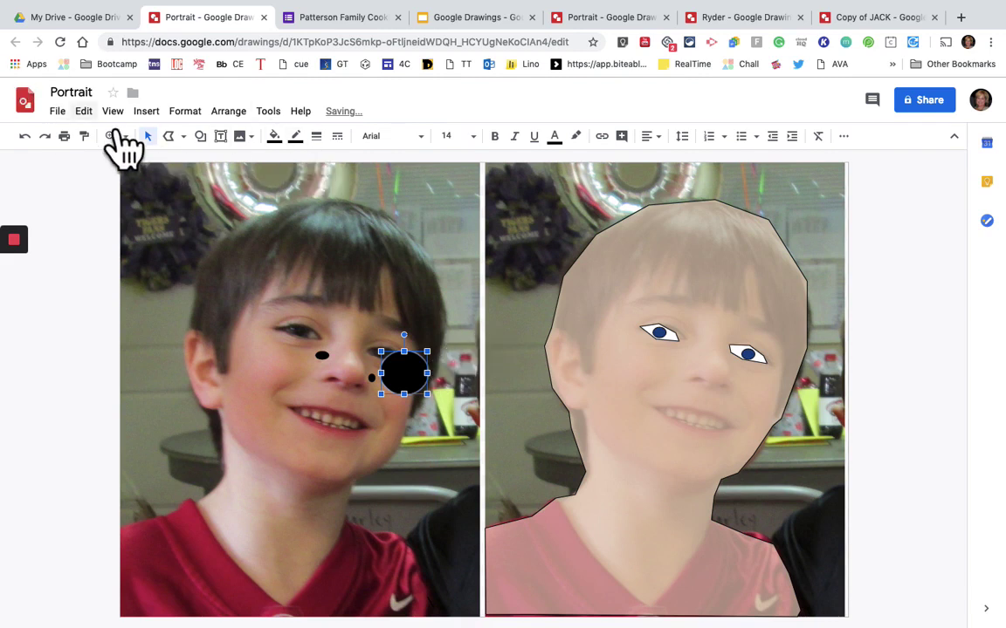
pyautogui.click(26, 136)
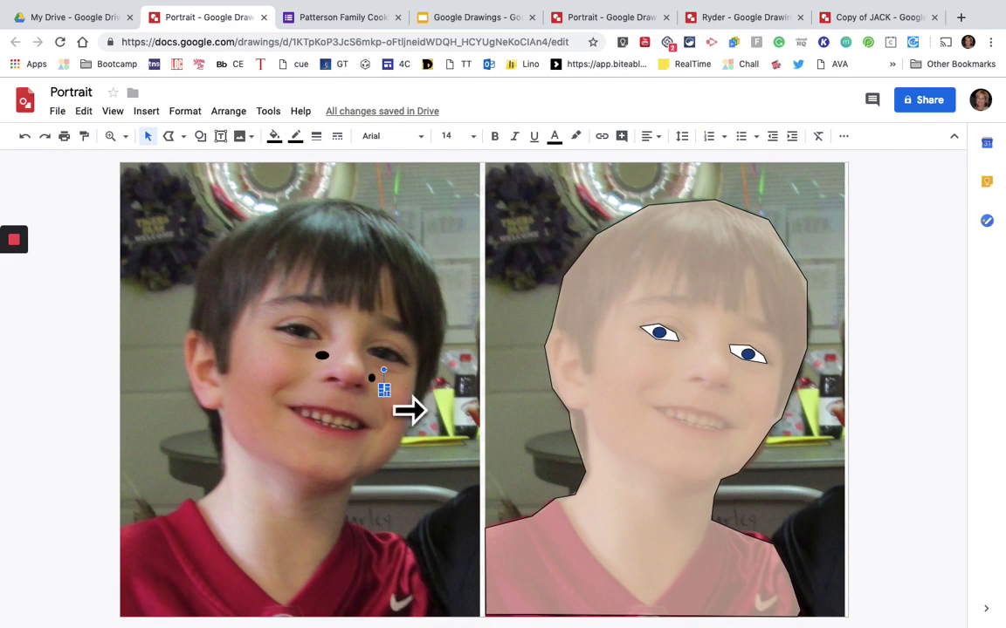
# Move the left photo aside to expose the black pupils and place one small pupil on the left-hand iris of the right photo.
pyautogui.moveTo(400, 400)
pyautogui.mouseDown()
pyautogui.moveTo(449, 406)
pyautogui.moveTo(411, 409)
pyautogui.mouseUp()
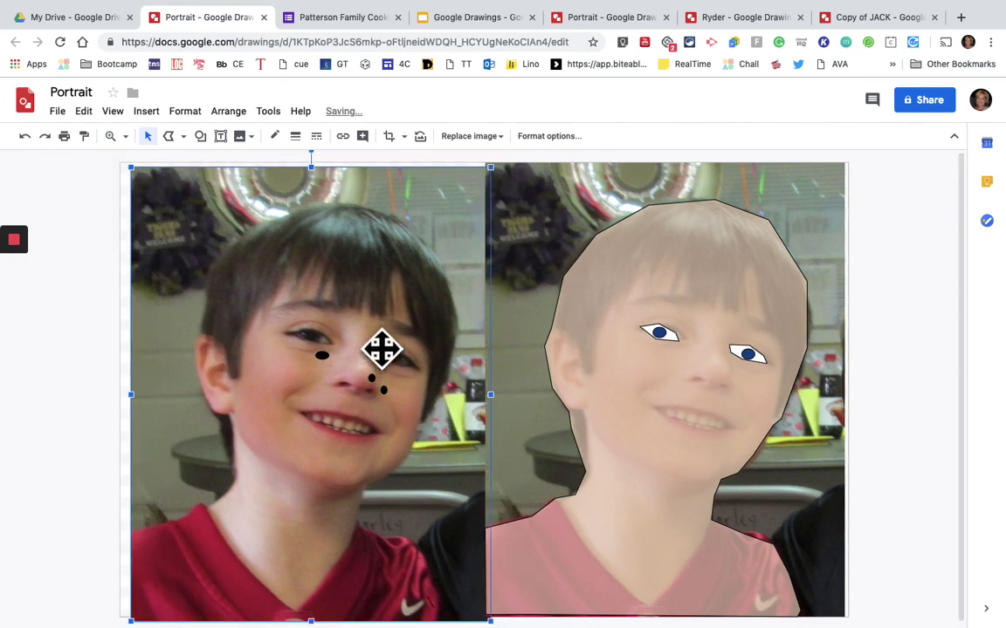
pyautogui.moveTo(382, 350); pyautogui.dragTo(74, 316)
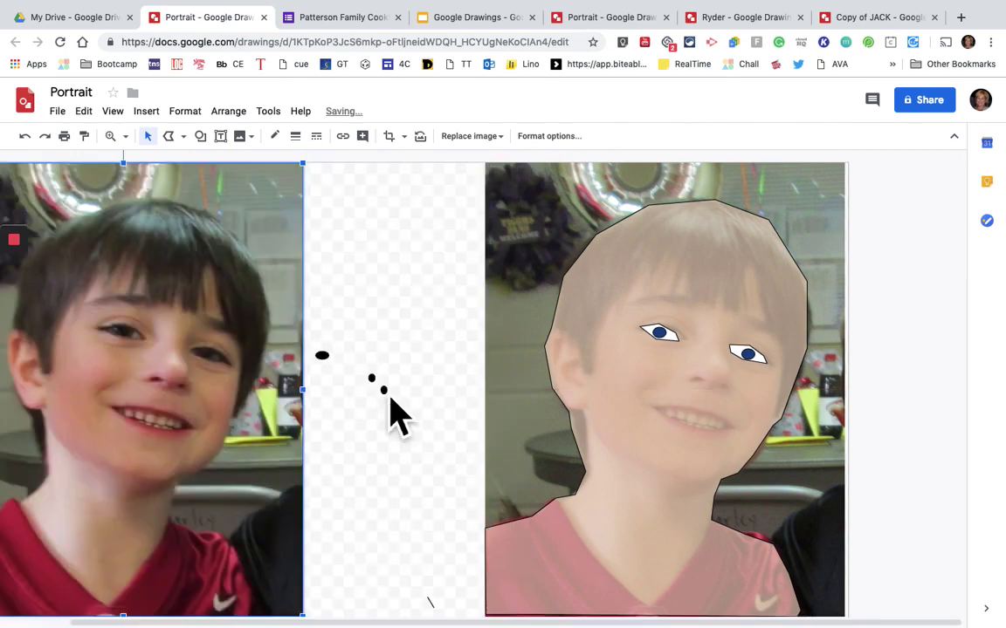
pyautogui.click(384, 390)
pyautogui.moveTo(426, 409); pyautogui.dragTo(672, 350)
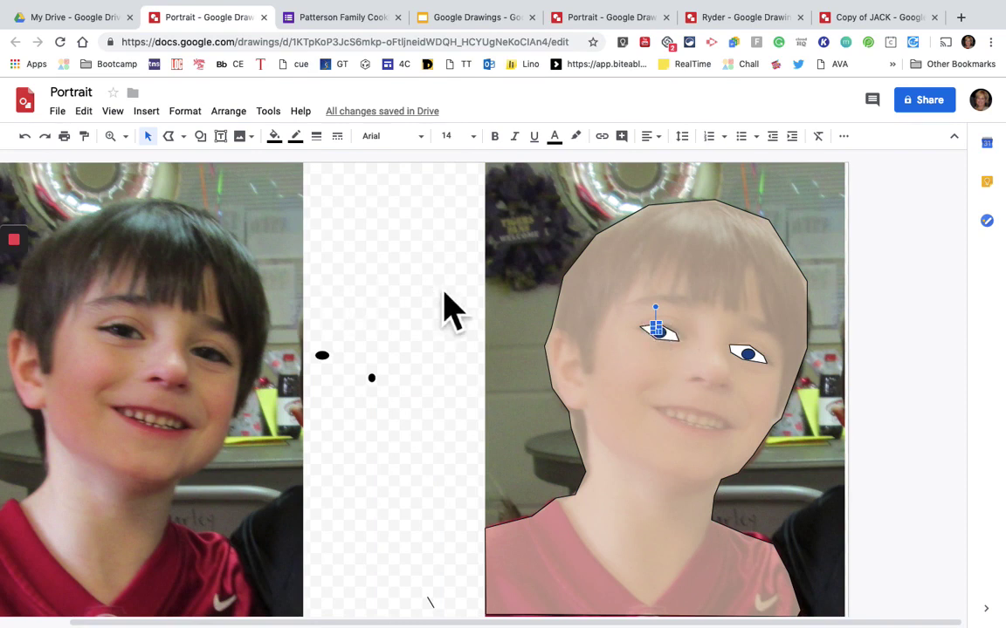
pyautogui.moveTo(41, 260)
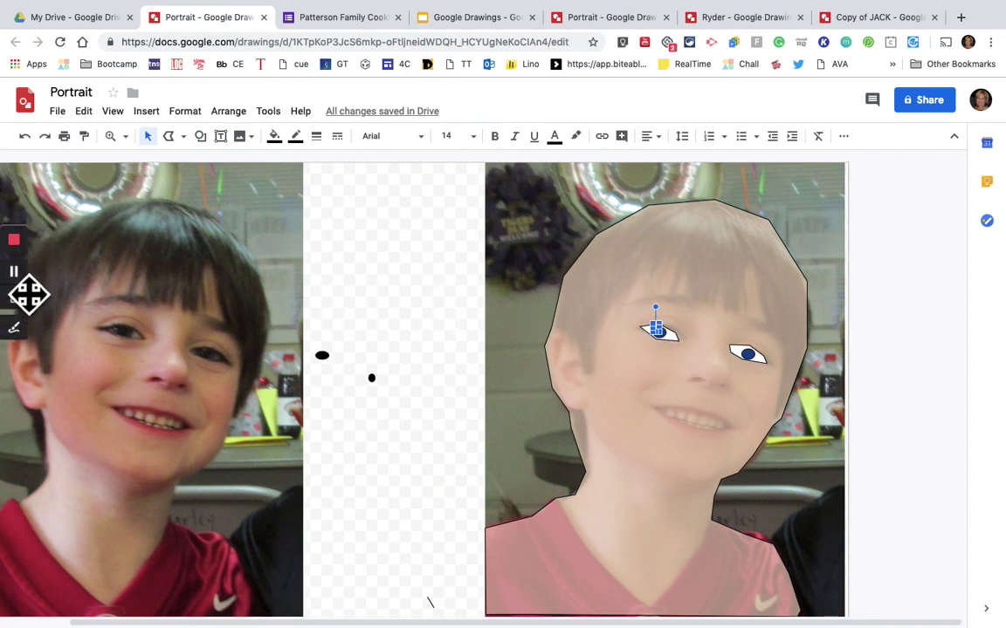
pyautogui.click(415, 295)
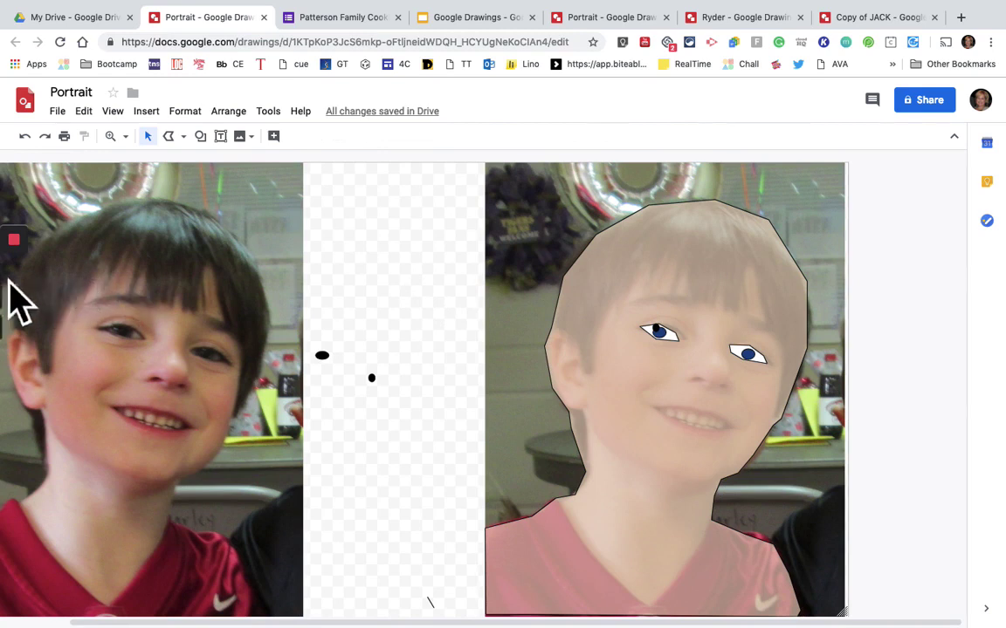
pyautogui.moveTo(18, 292)
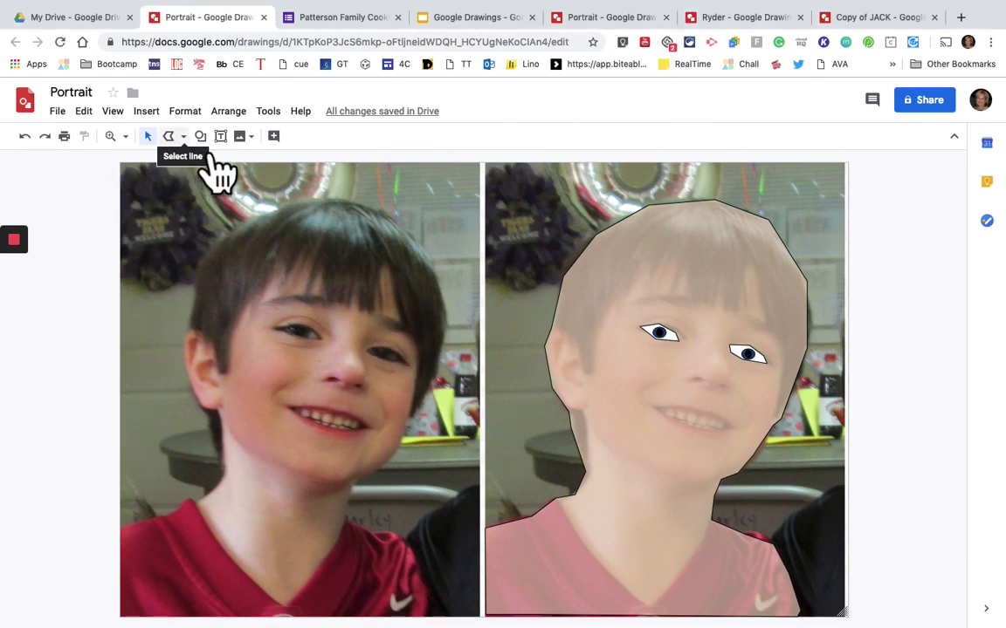
# Trace the nose on the left photo as a closed polyline from the brow down around the nostrils.
pyautogui.click(181, 137)
pyautogui.click(234, 278)
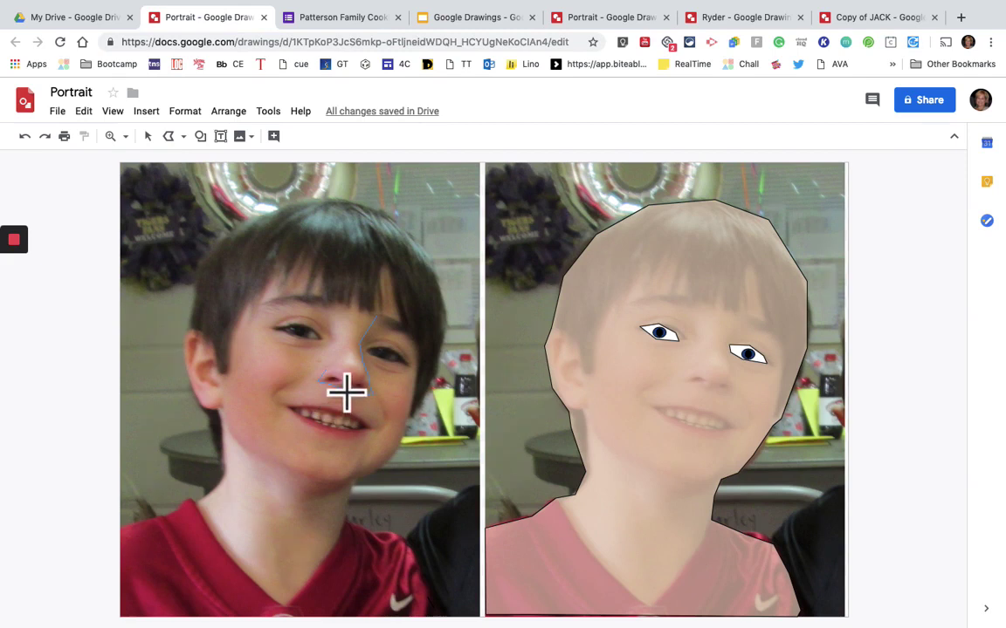
pyautogui.doubleClick(361, 324)
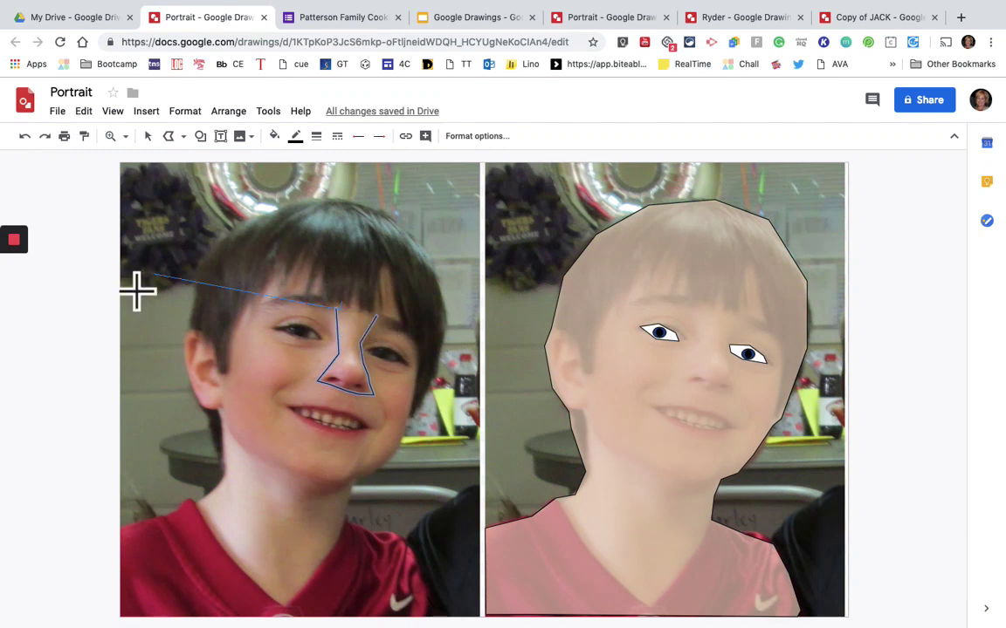
pyautogui.moveTo(26, 257)
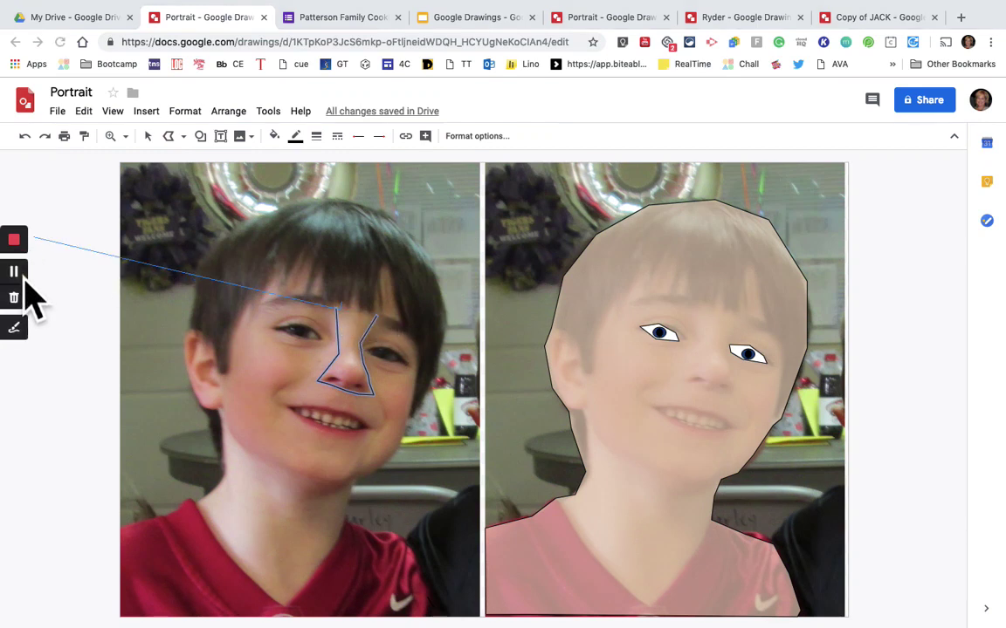
pyautogui.press('Escape')
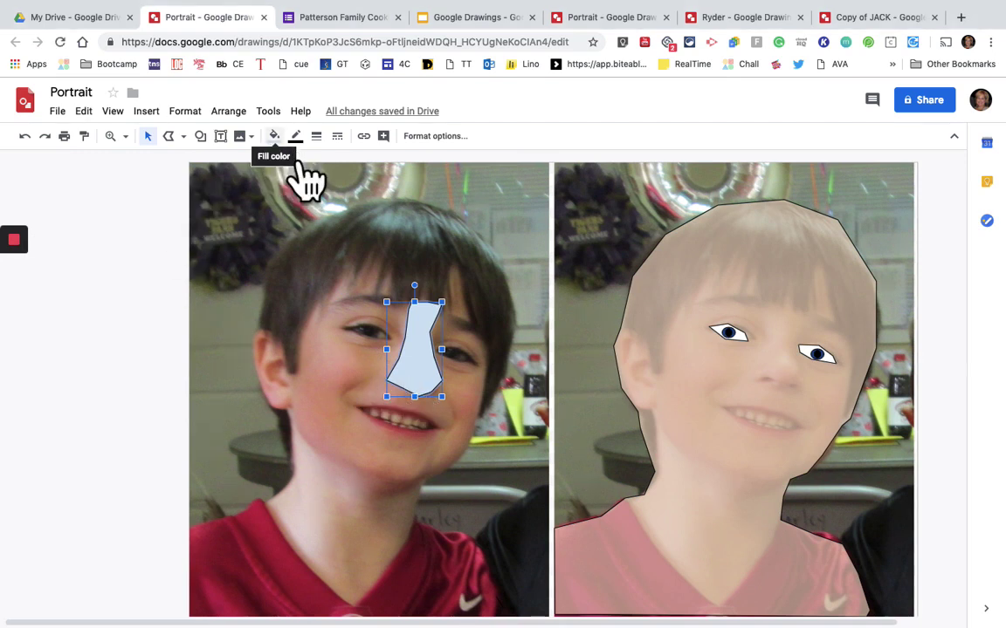
# Fill the traced nose shape with the custom light tan color #e6c898fb.
pyautogui.click(273, 136)
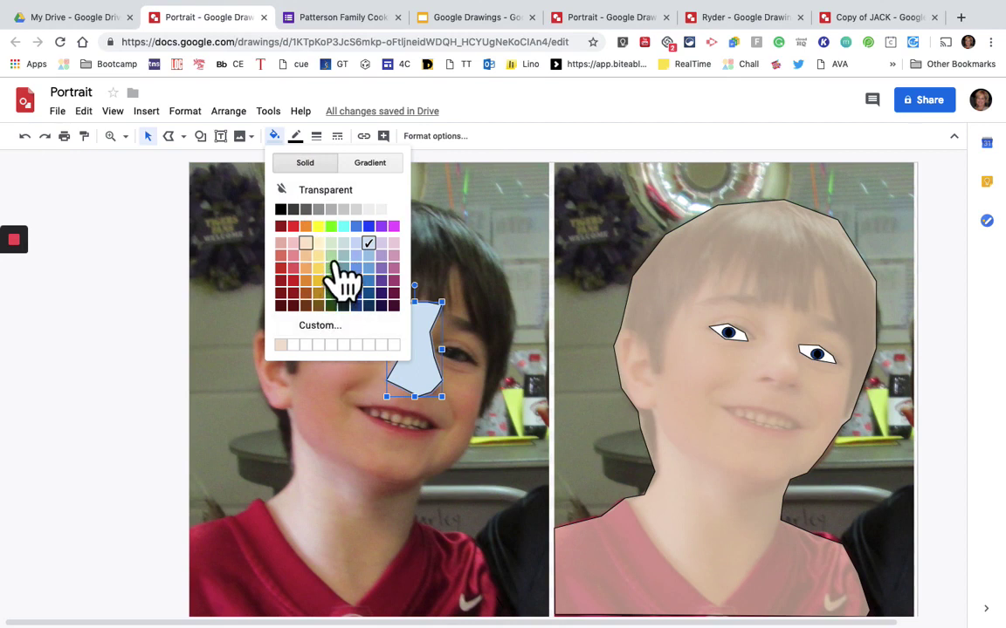
pyautogui.click(318, 305)
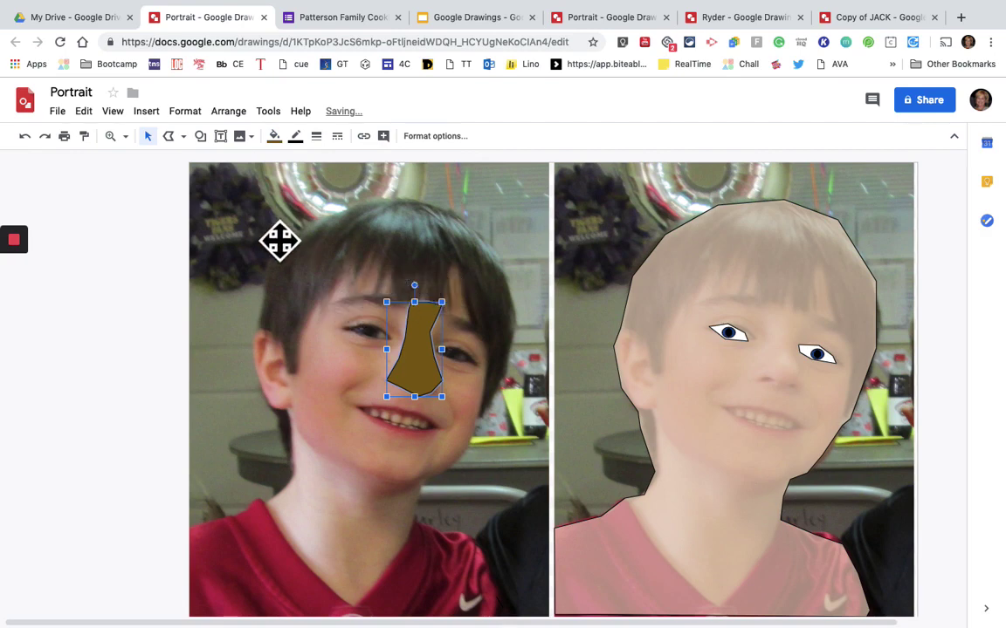
pyautogui.click(273, 136)
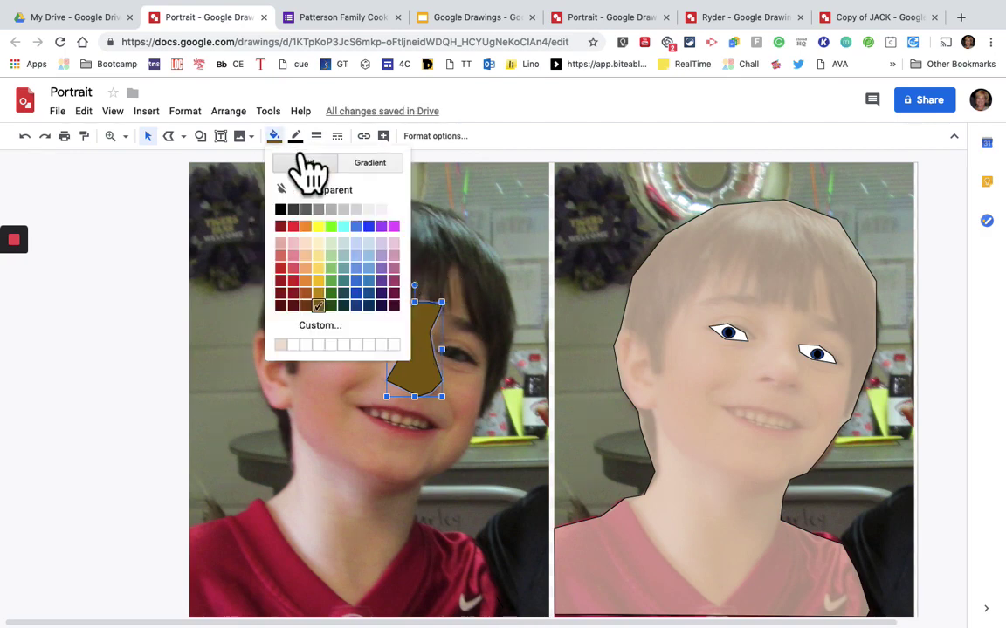
pyautogui.click(323, 325)
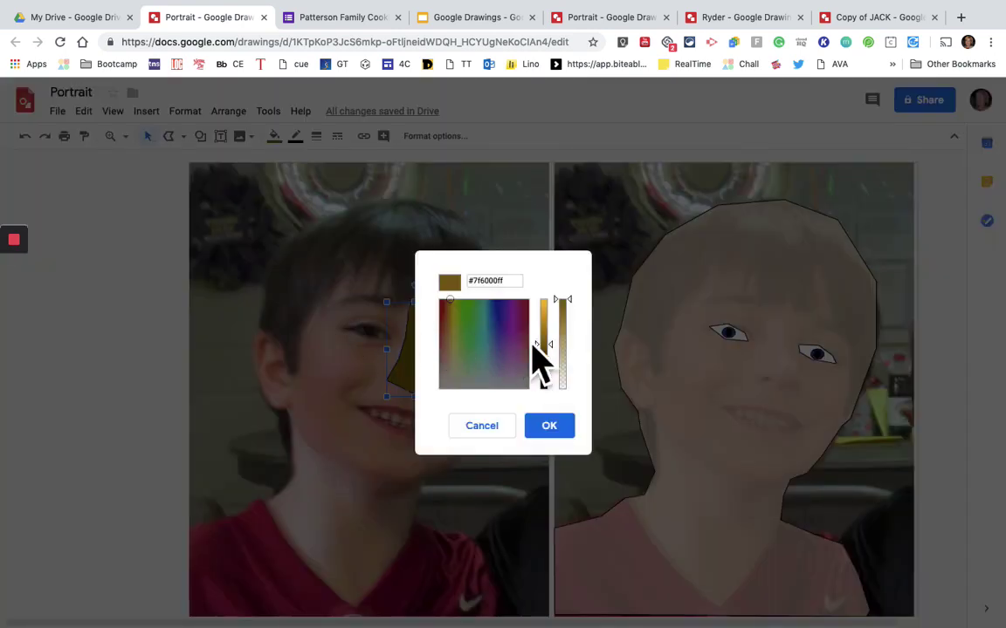
pyautogui.moveTo(558, 354); pyautogui.dragTo(555, 323)
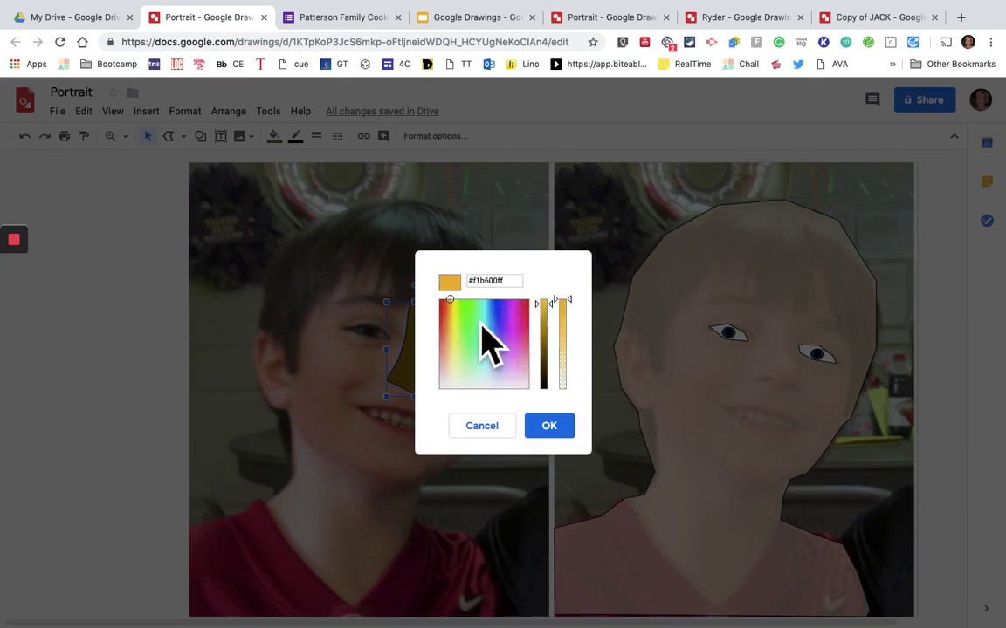
pyautogui.moveTo(457, 308)
pyautogui.mouseDown()
pyautogui.moveTo(466, 320)
pyautogui.moveTo(458, 365)
pyautogui.mouseUp()
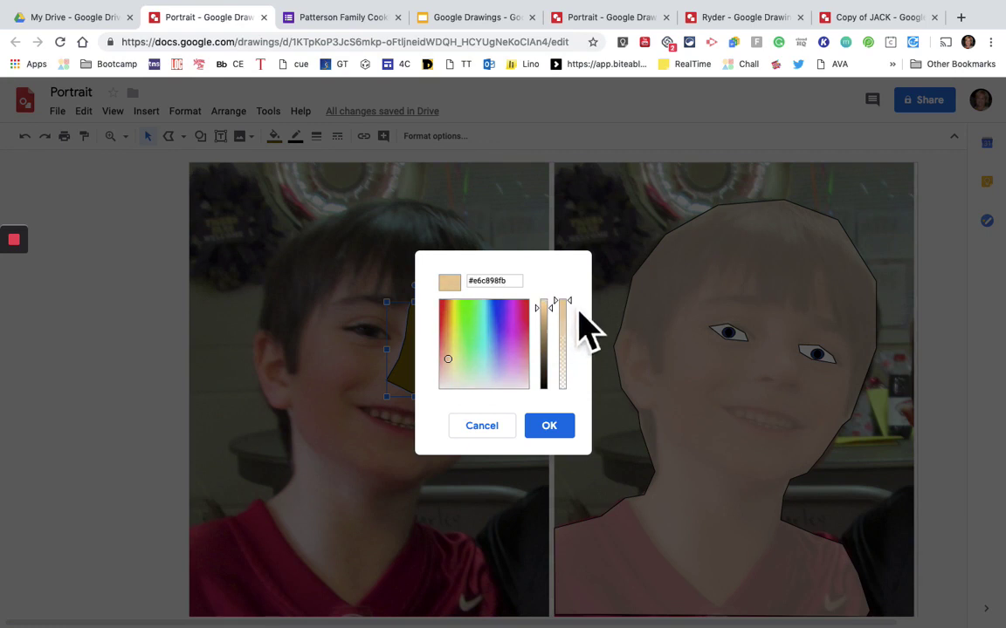
pyautogui.click(558, 430)
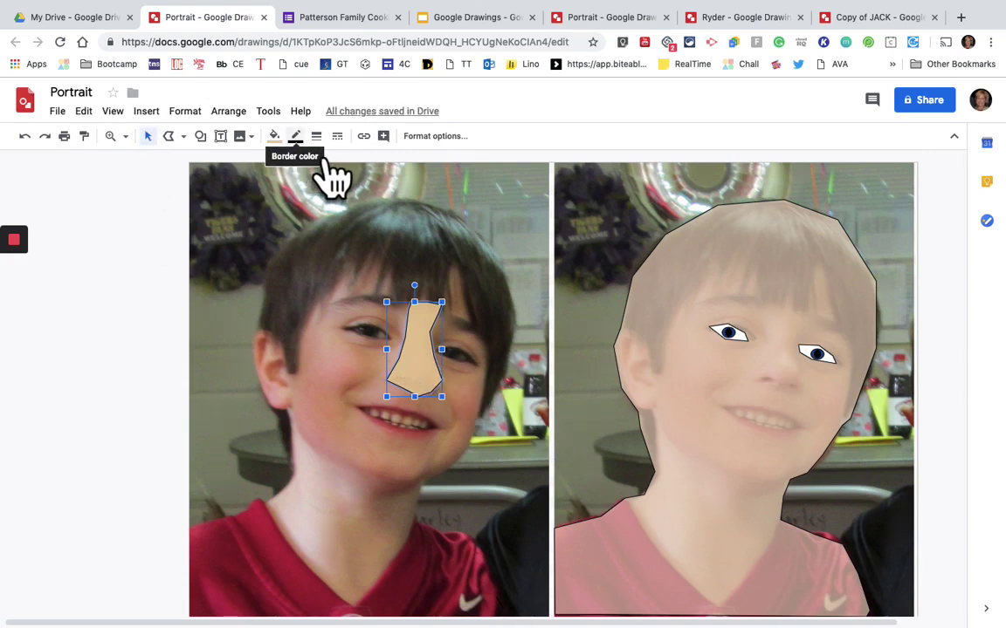
# Set the nose shape's border to white and move the shape onto the nose of the right photo.
pyautogui.click(295, 136)
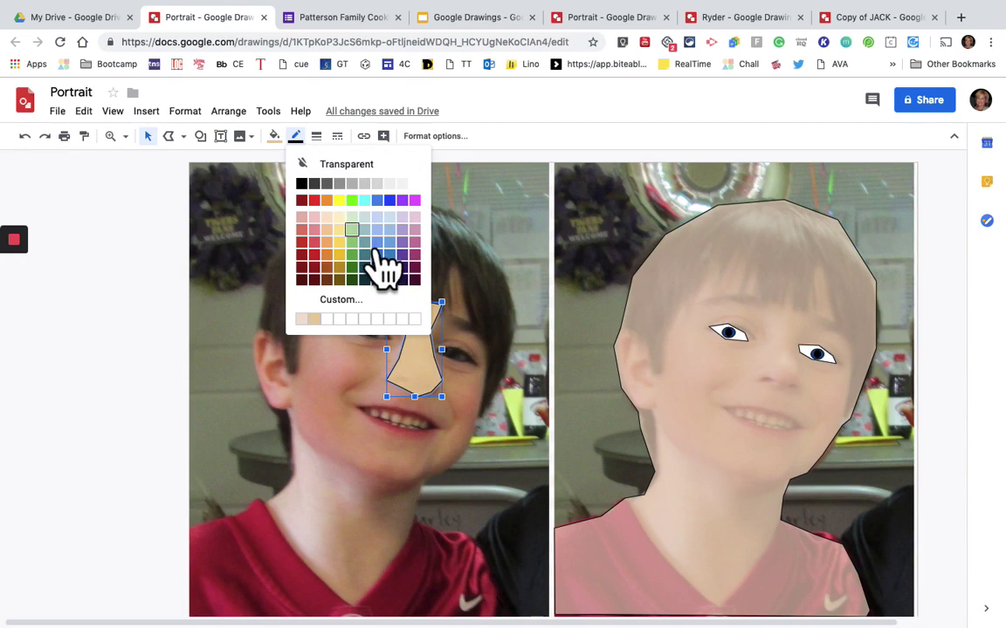
pyautogui.click(381, 214)
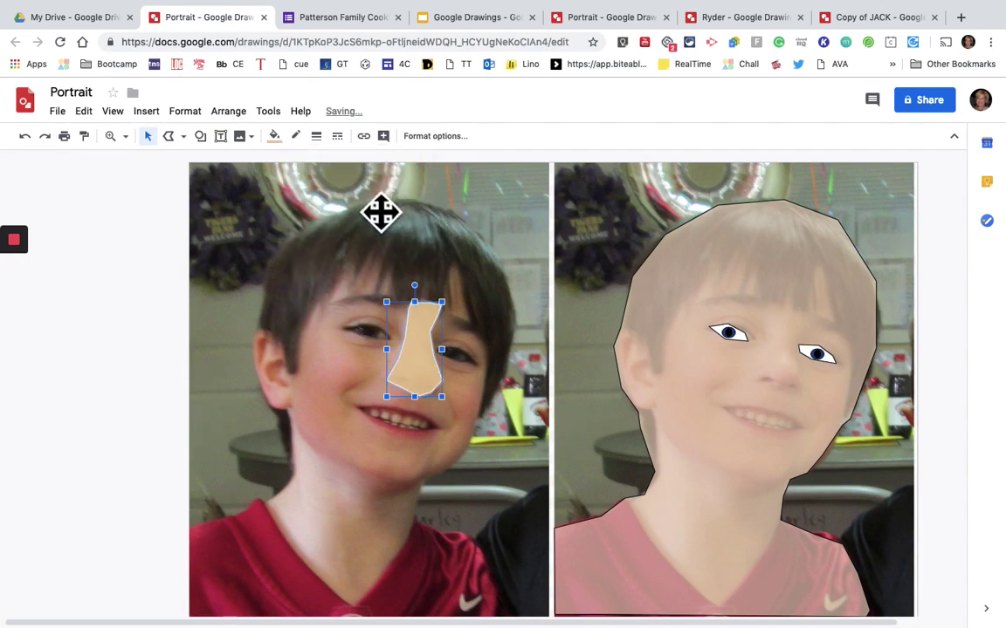
pyautogui.moveTo(432, 391); pyautogui.dragTo(791, 397)
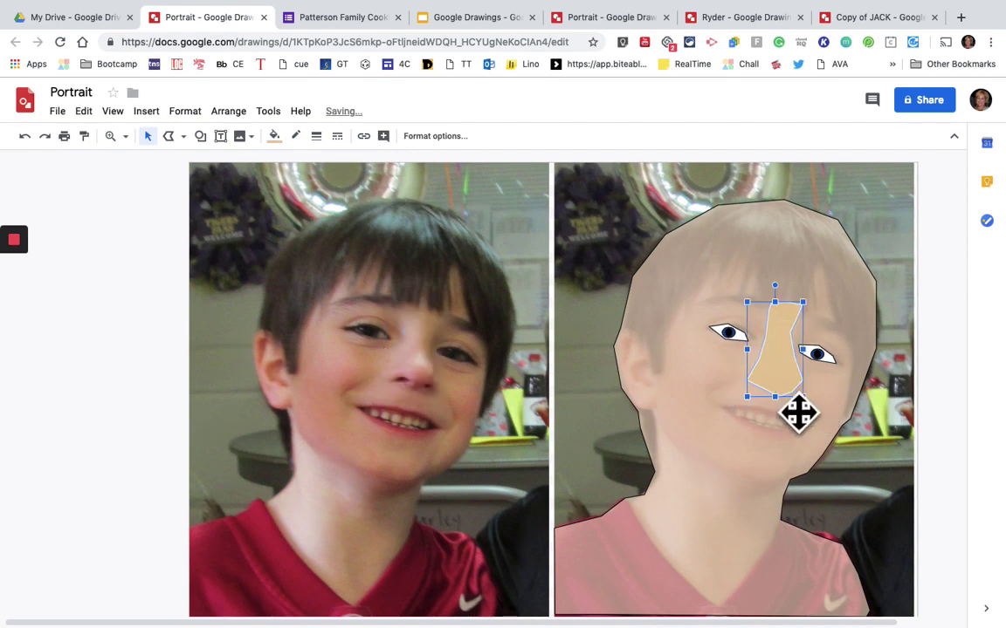
pyautogui.click(973, 373)
# Make the border of the tan nose shape on the right photo transparent.
pyautogui.click(774, 388)
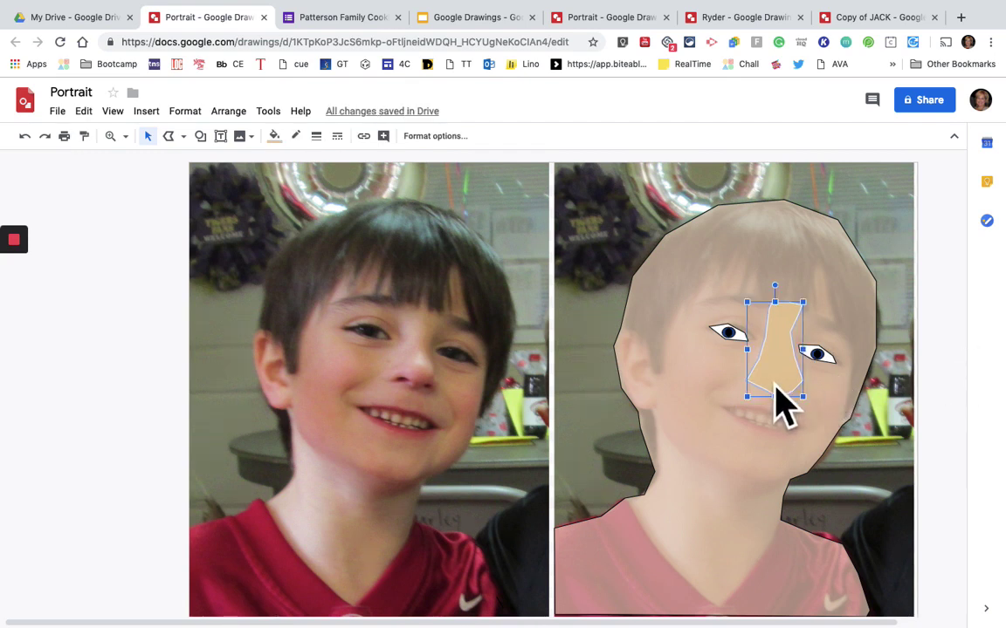
pyautogui.click(295, 136)
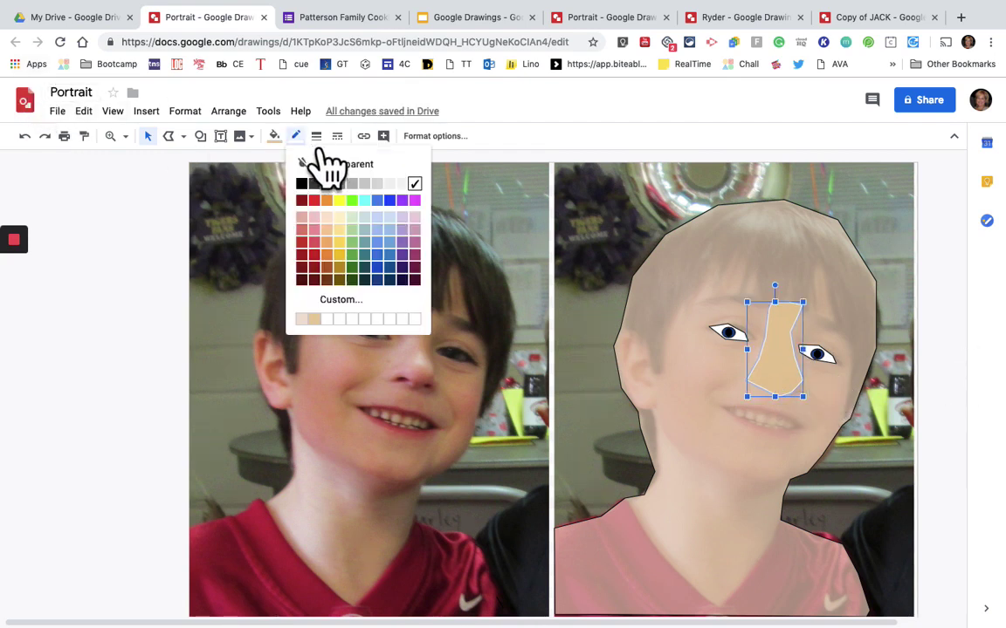
pyautogui.click(388, 166)
pyautogui.click(960, 287)
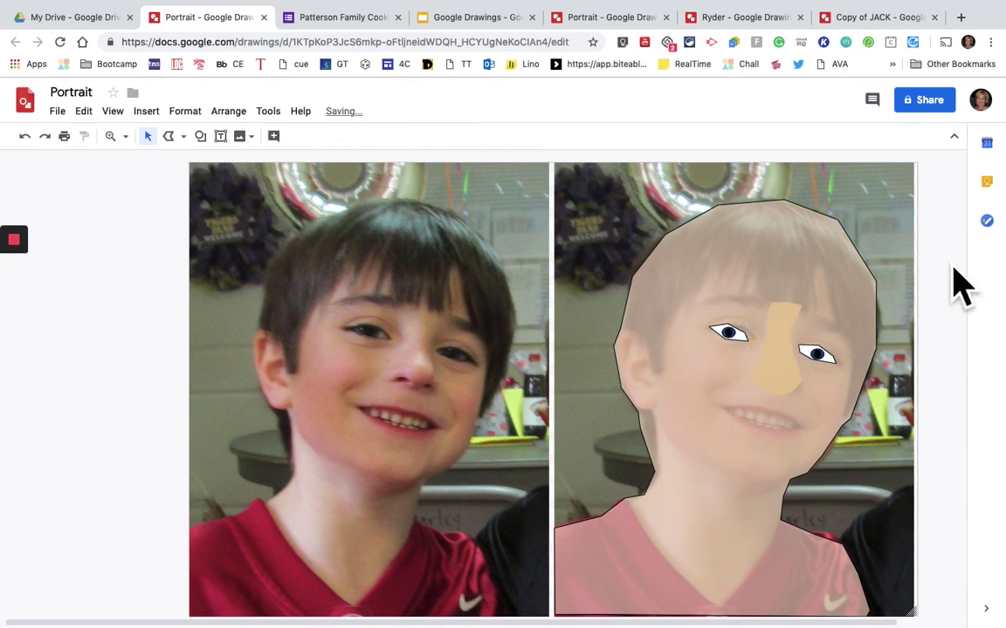
pyautogui.click(801, 365)
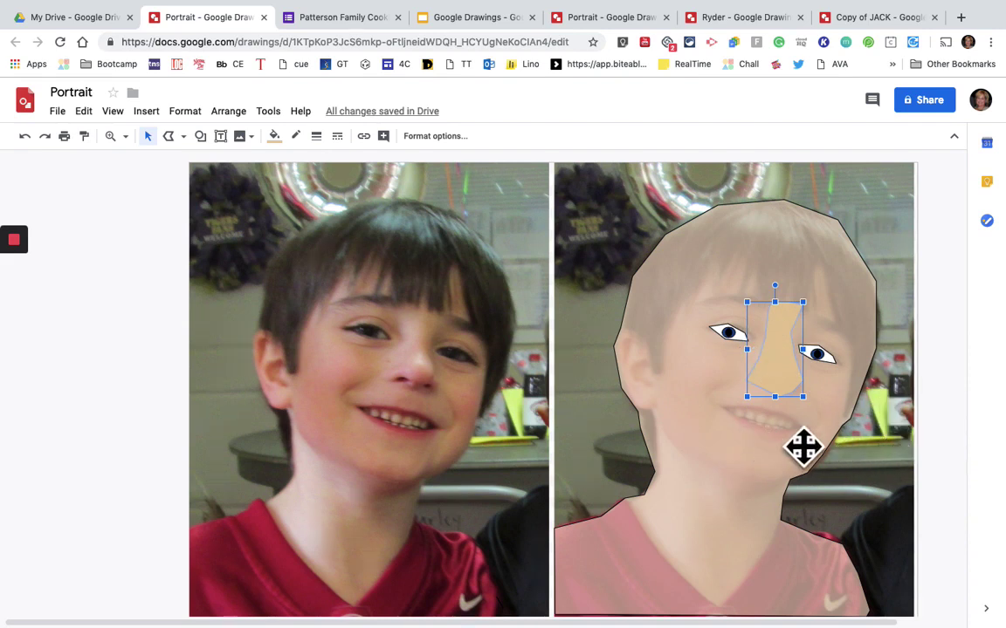
pyautogui.click(969, 408)
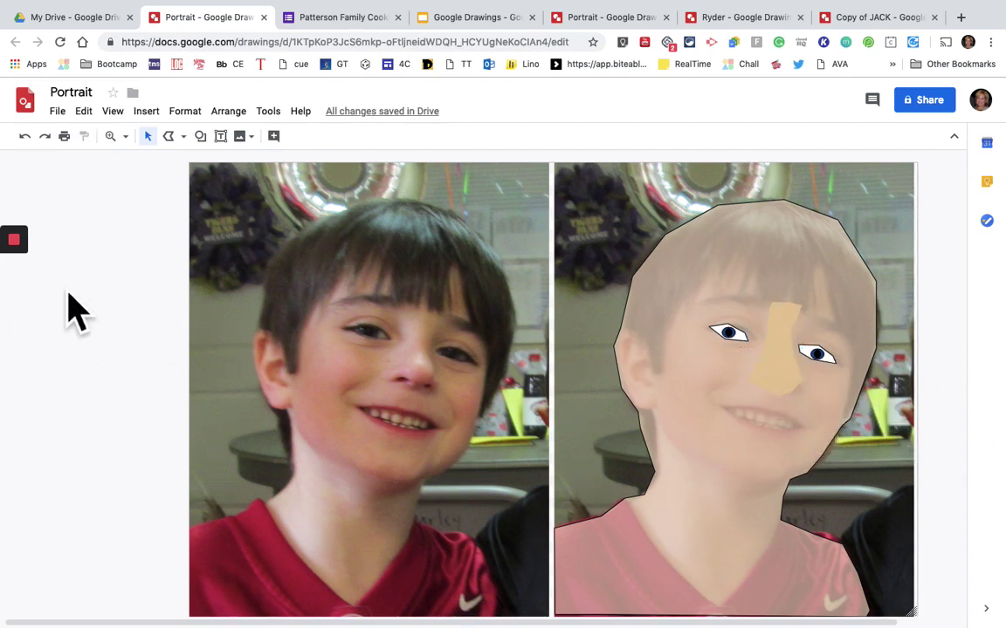
# Trace the outline of the lips on the right photo as a closed polyline.
pyautogui.click(179, 137)
pyautogui.click(222, 284)
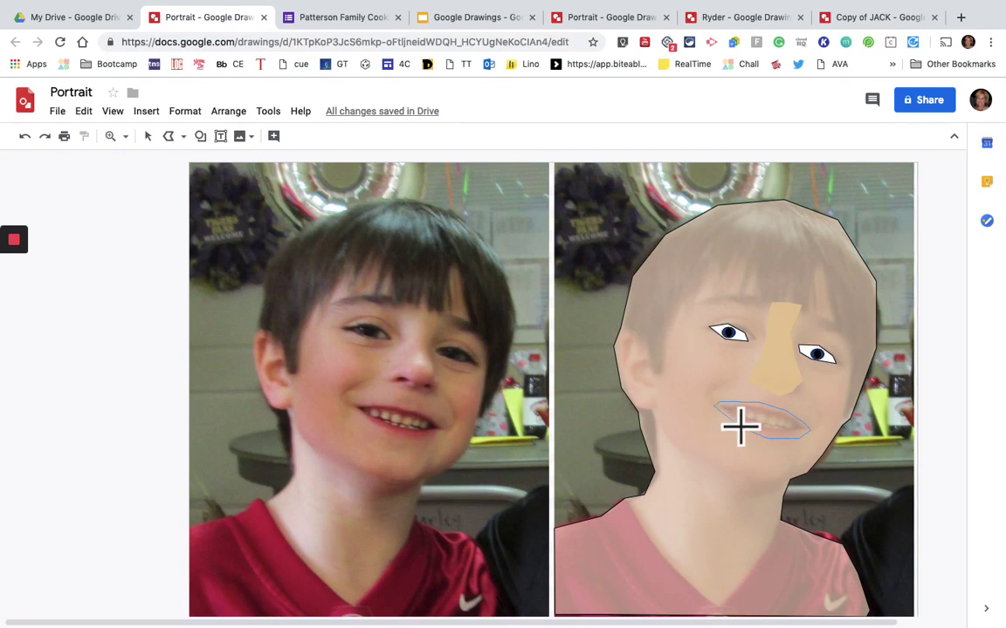
pyautogui.doubleClick(740, 427)
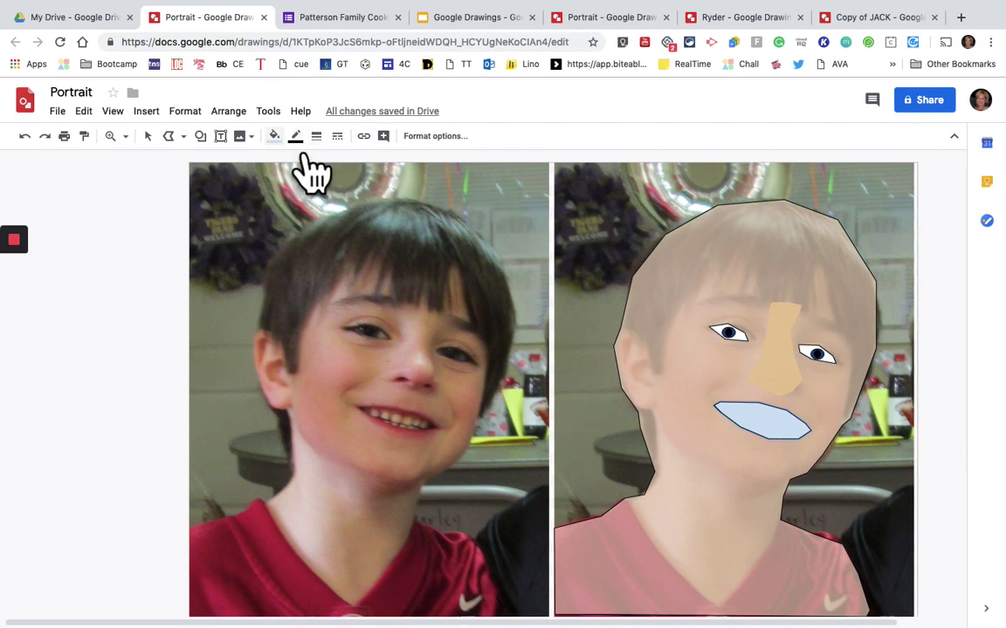
# Fill the traced lips shape with a light red and set its border to a darker red.
pyautogui.click(274, 136)
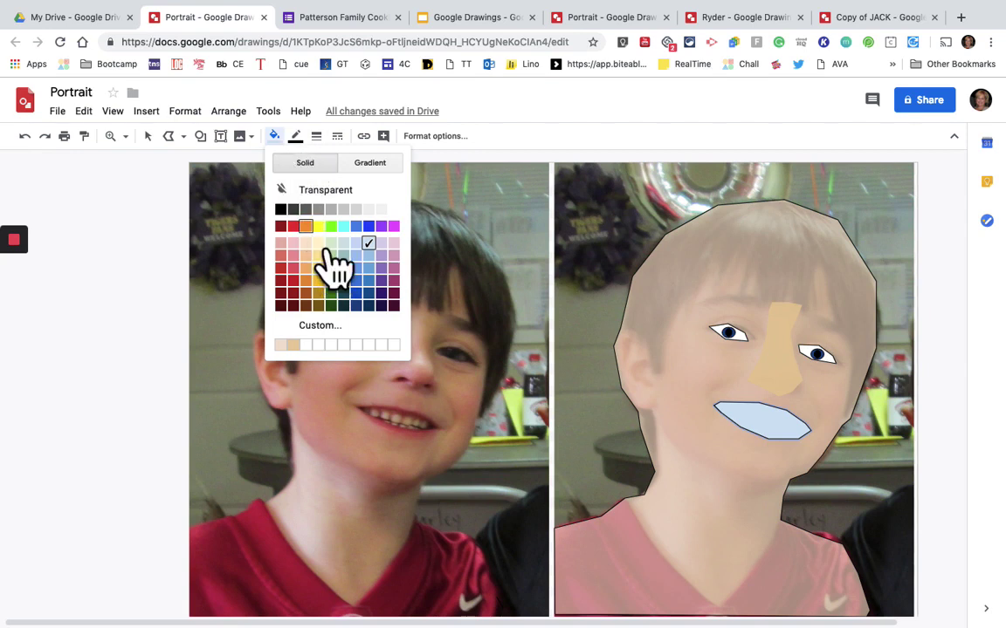
pyautogui.click(319, 288)
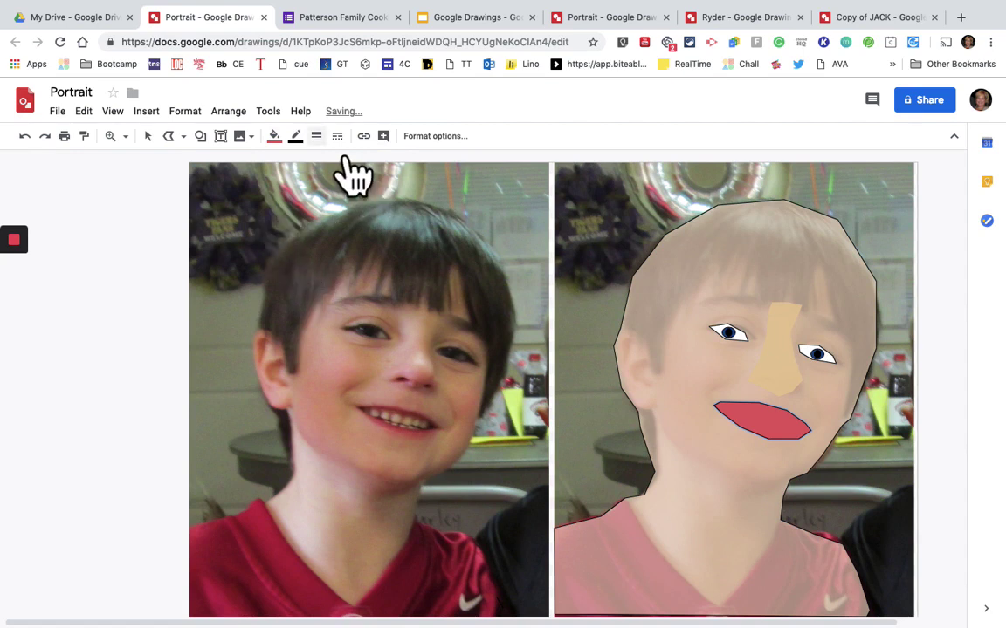
pyautogui.click(296, 137)
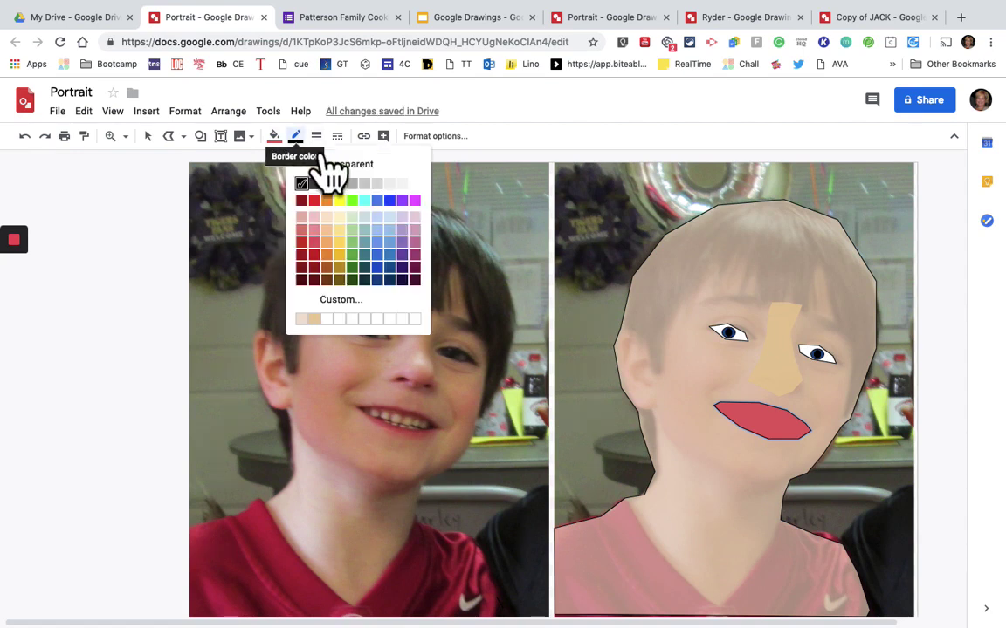
pyautogui.click(389, 182)
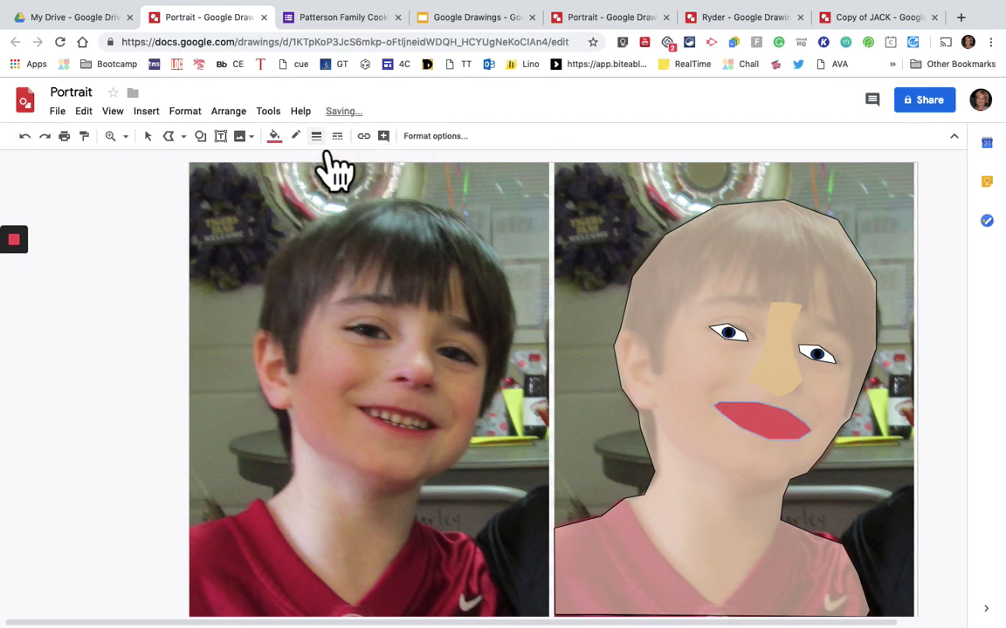
pyautogui.click(296, 137)
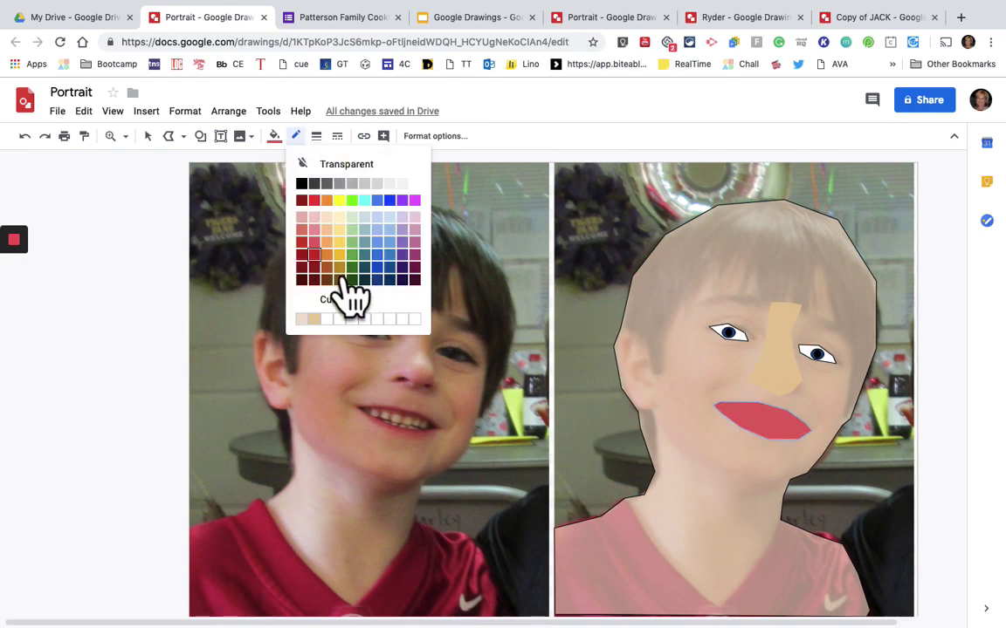
pyautogui.click(313, 254)
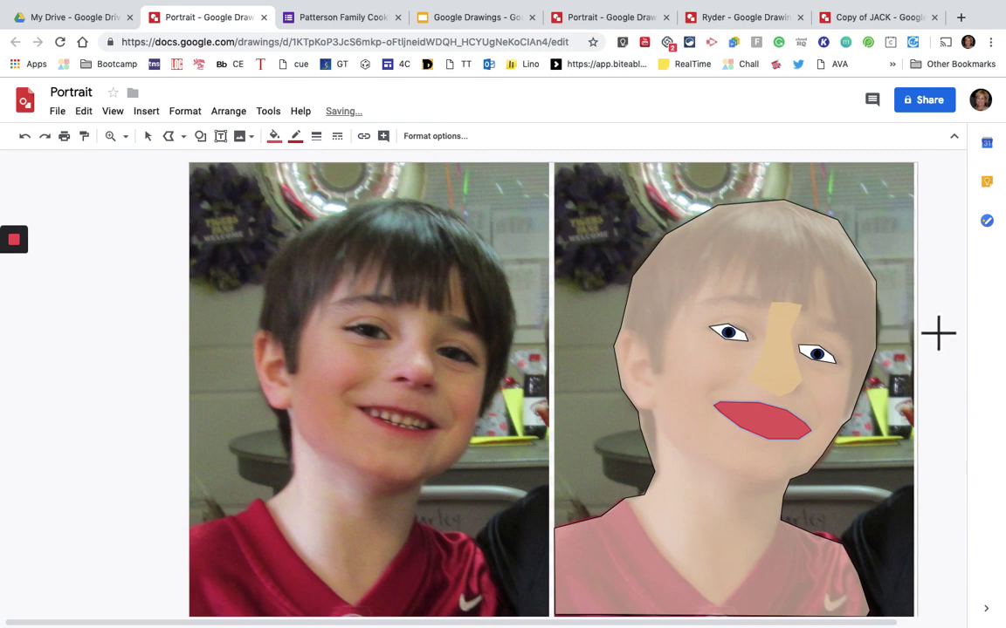
pyautogui.moveTo(982, 362)
pyautogui.mouseDown()
pyautogui.moveTo(956, 393)
pyautogui.moveTo(337, 449)
pyautogui.moveTo(583, 426)
pyautogui.moveTo(953, 345)
pyautogui.mouseUp()
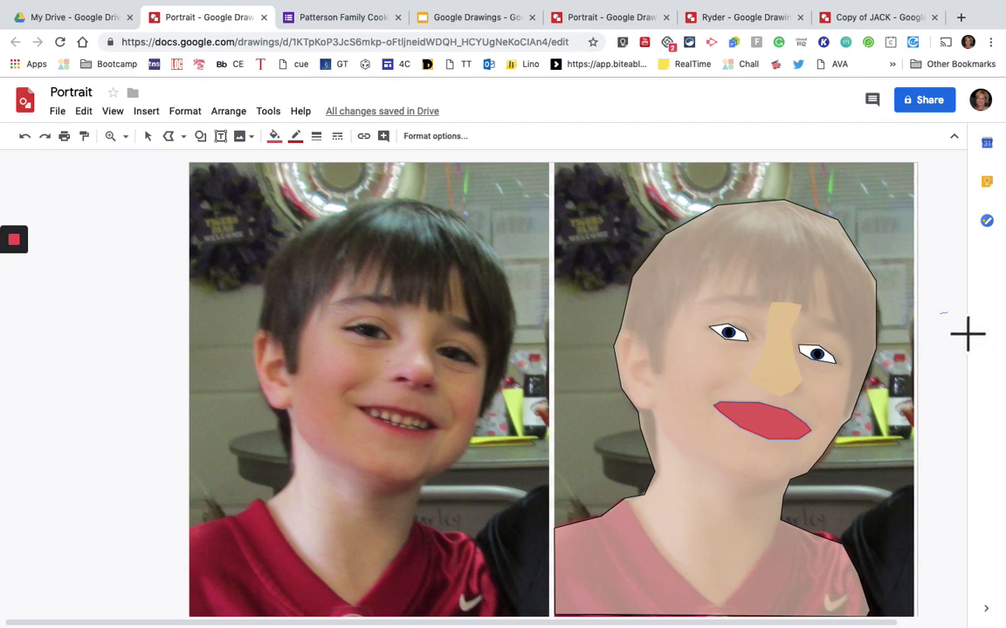
pyautogui.moveTo(994, 370); pyautogui.dragTo(179, 175)
pyautogui.press('Escape')
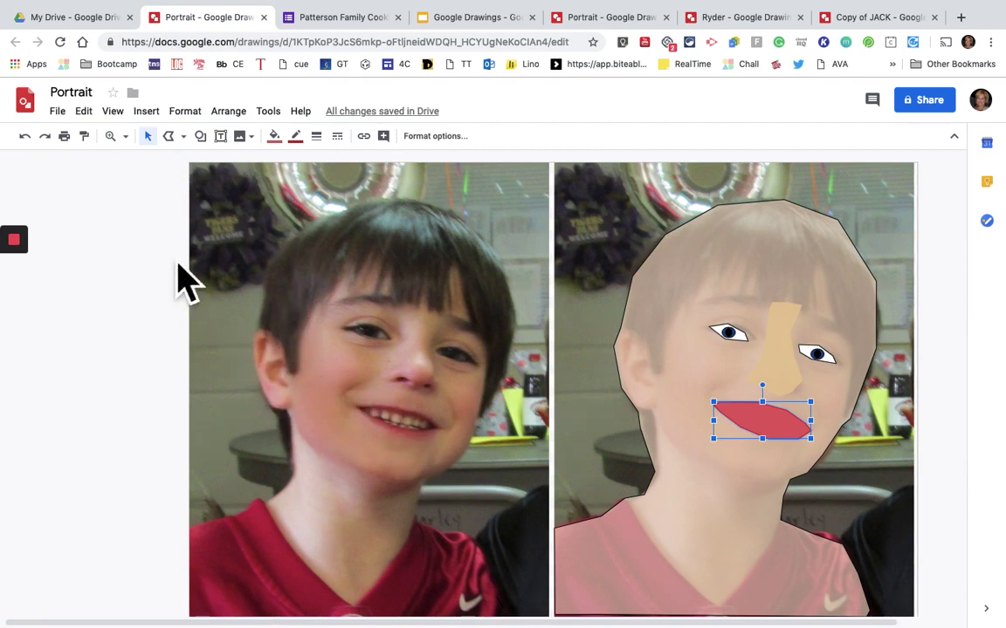
# Trace the teeth on the left photo as a closed polyline and fill the shape with white.
pyautogui.click(183, 136)
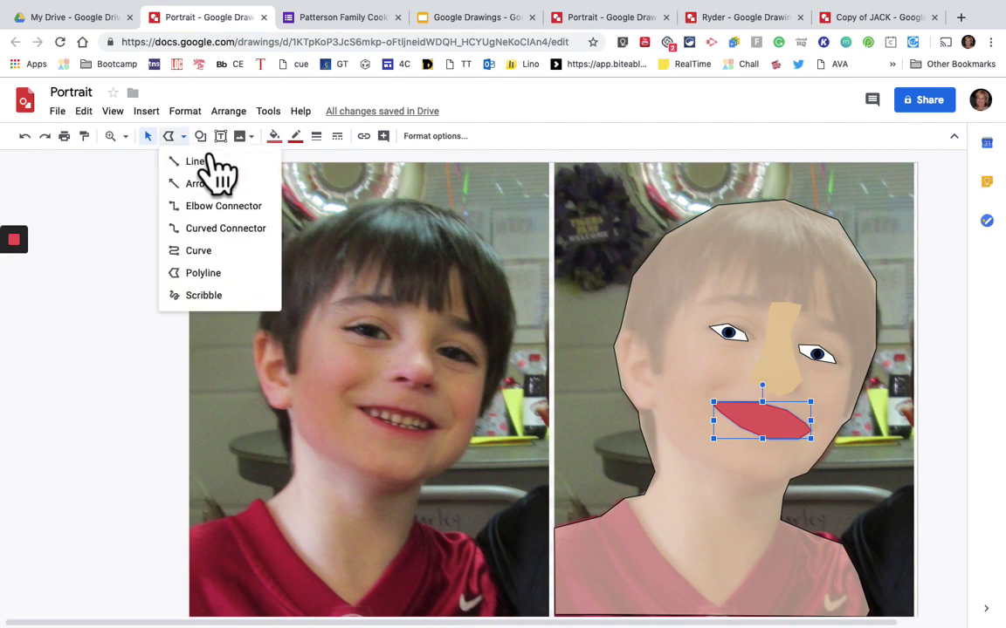
pyautogui.click(219, 273)
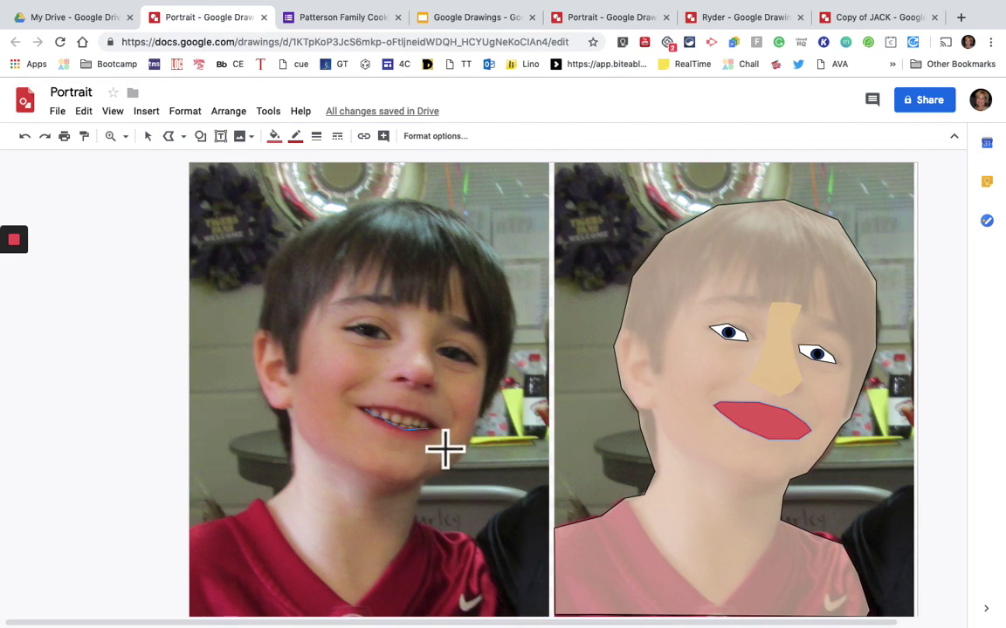
pyautogui.click(388, 433)
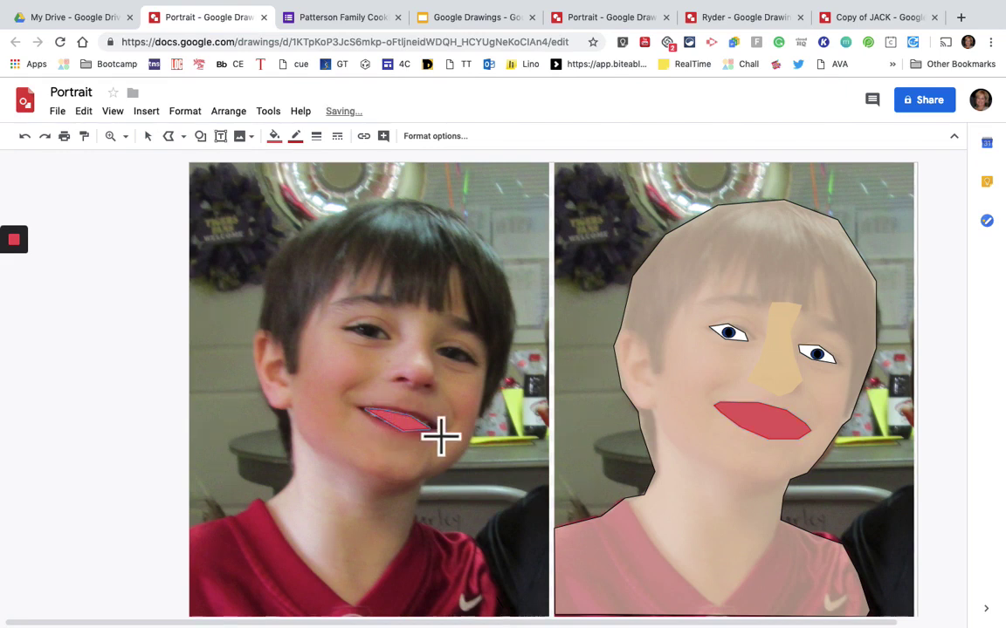
pyautogui.click(275, 137)
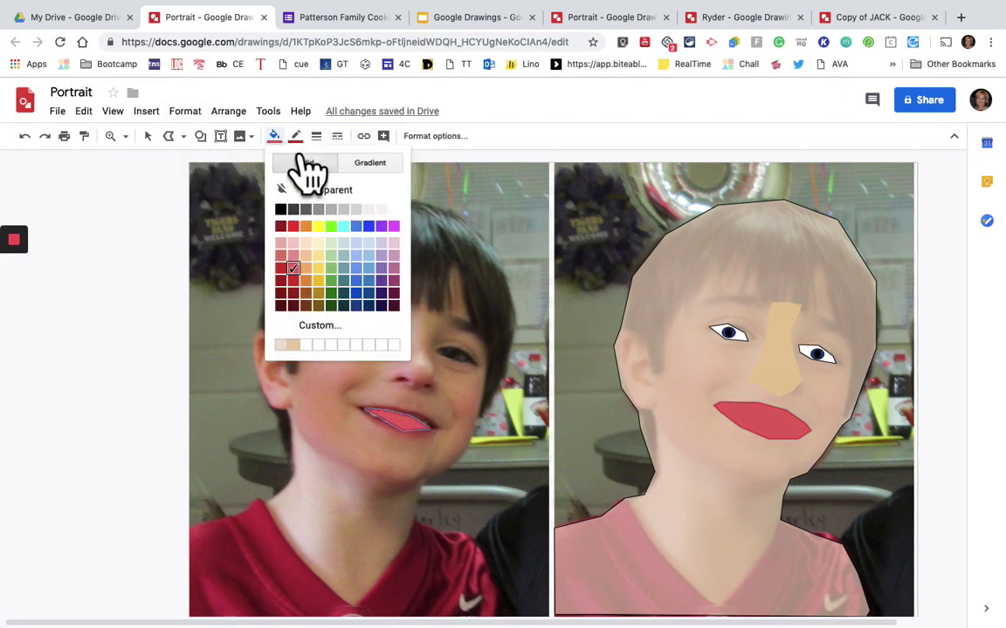
pyautogui.click(394, 209)
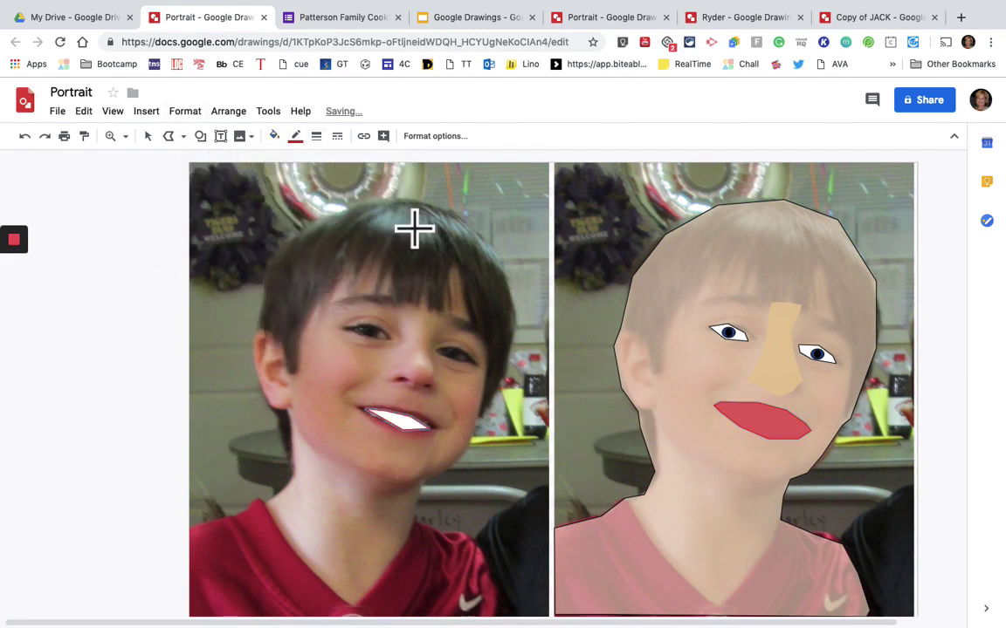
# Move the white teeth shape from the left photo onto the red lips of the right portrait.
pyautogui.click(147, 137)
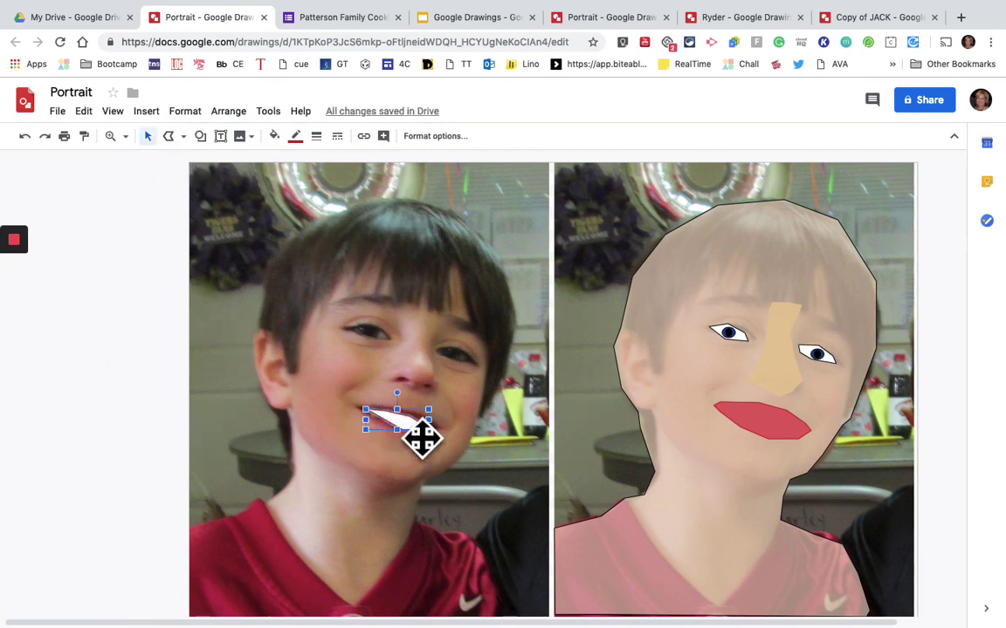
pyautogui.moveTo(421, 439); pyautogui.dragTo(791, 442)
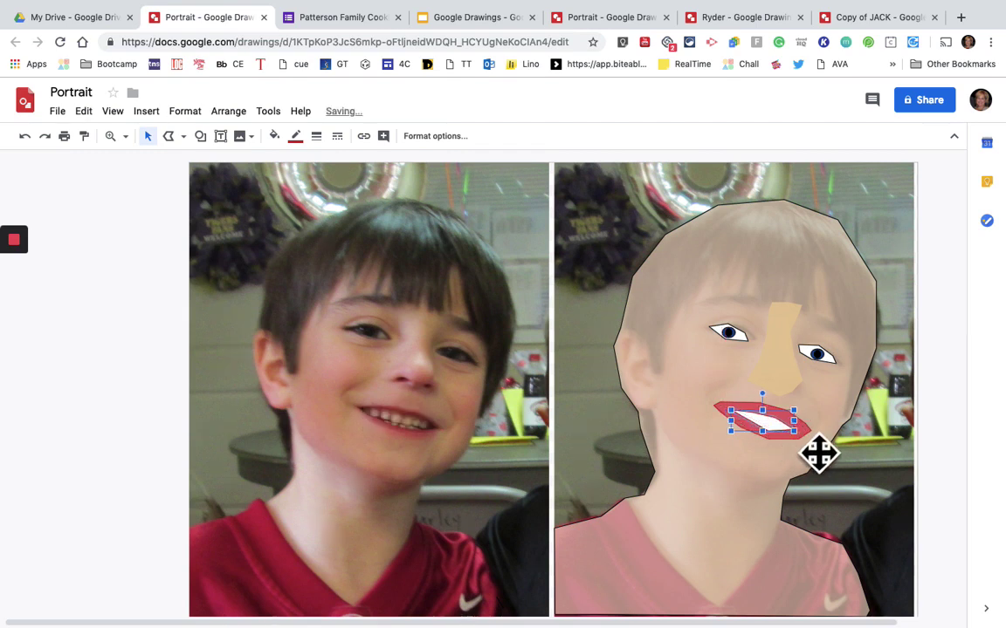
pyautogui.click(967, 448)
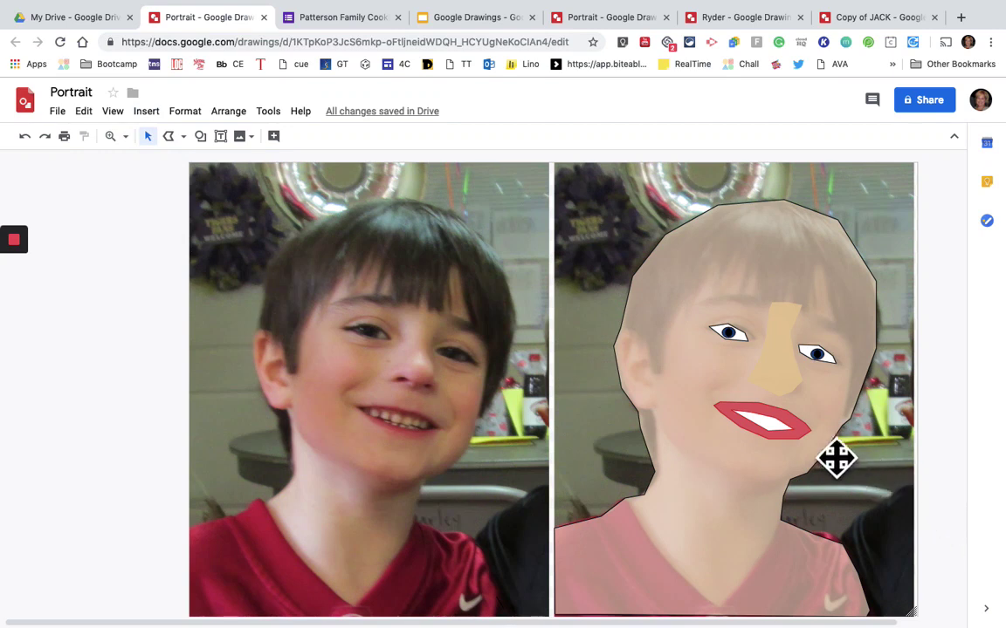
# Shift the translucent face shape on the right photo slightly to the left.
pyautogui.click(752, 417)
pyautogui.click(834, 411)
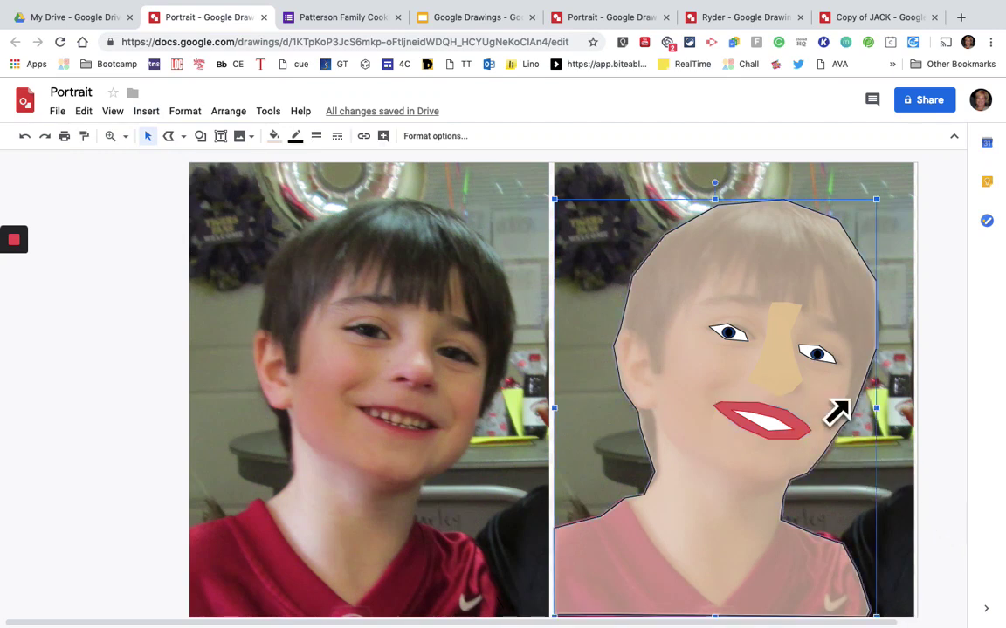
pyautogui.moveTo(834, 410); pyautogui.dragTo(829, 410)
# Make the red lips shape slightly smaller and reposition it so that it surrounds the white teeth evenly.
pyautogui.click(794, 436)
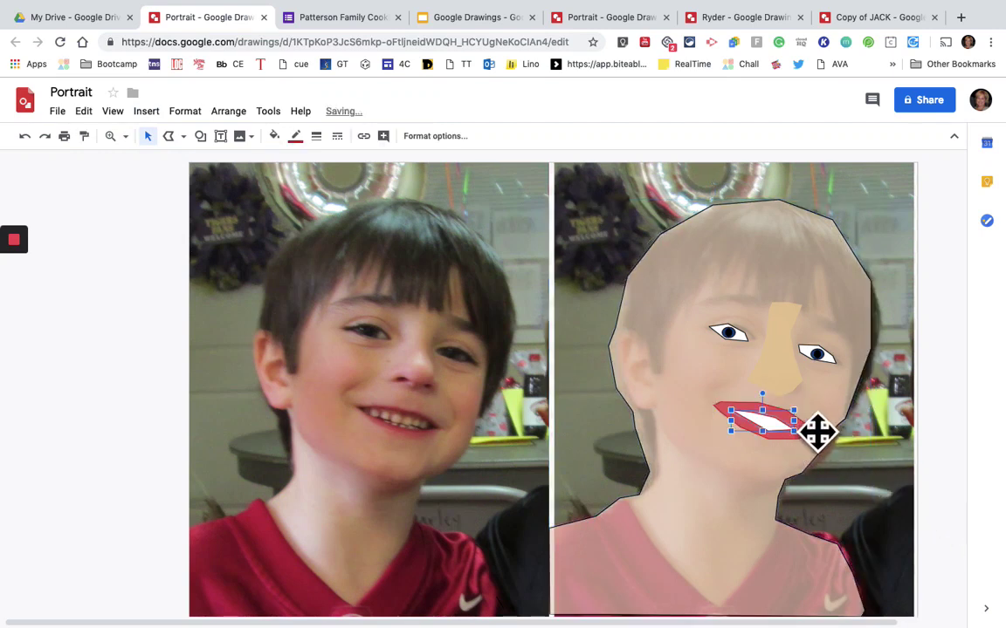
pyautogui.click(827, 436)
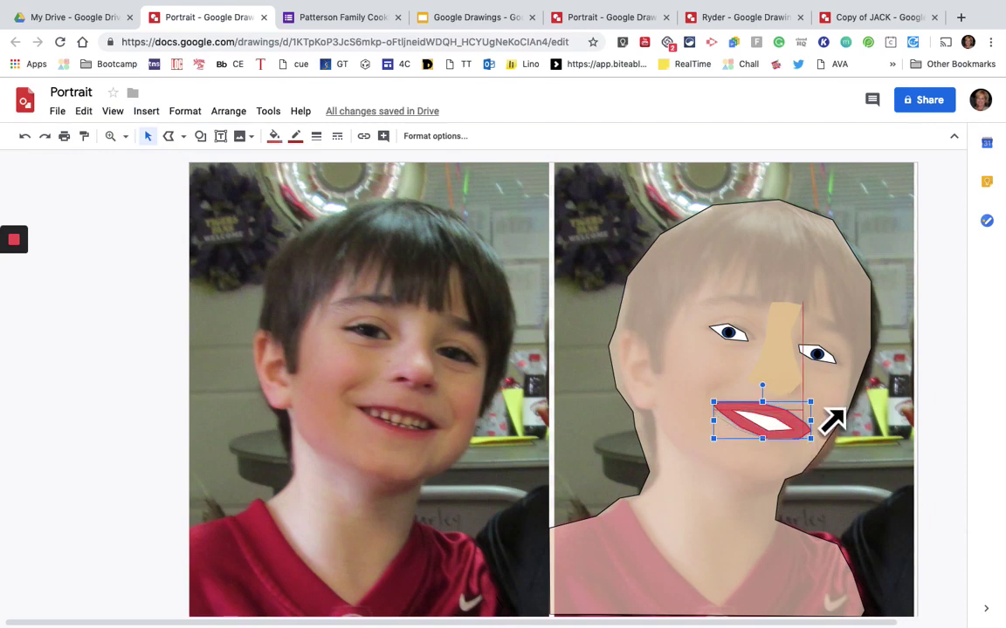
pyautogui.moveTo(835, 421); pyautogui.dragTo(838, 424)
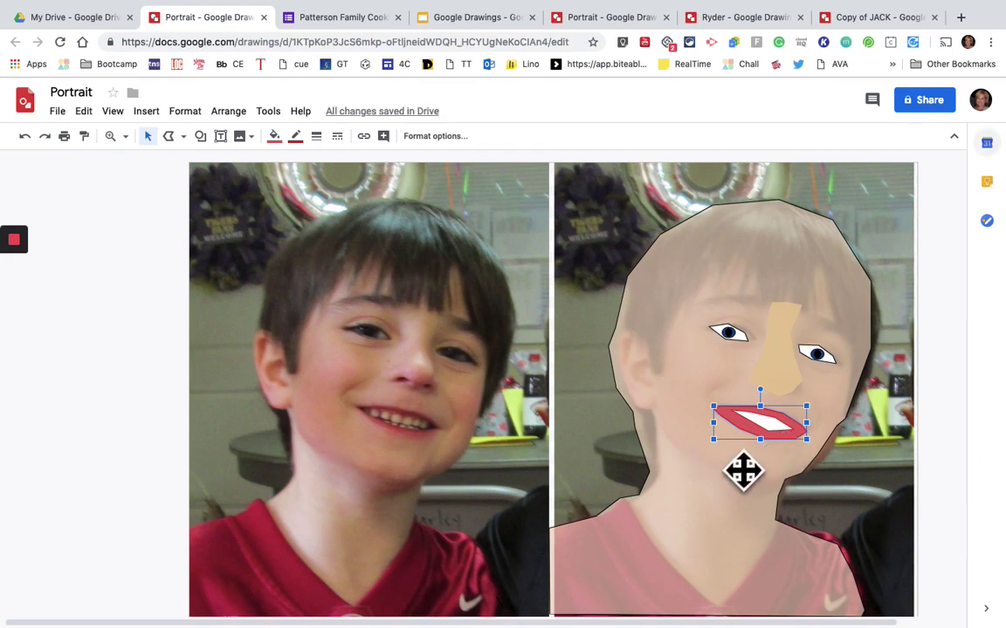
pyautogui.click(766, 459)
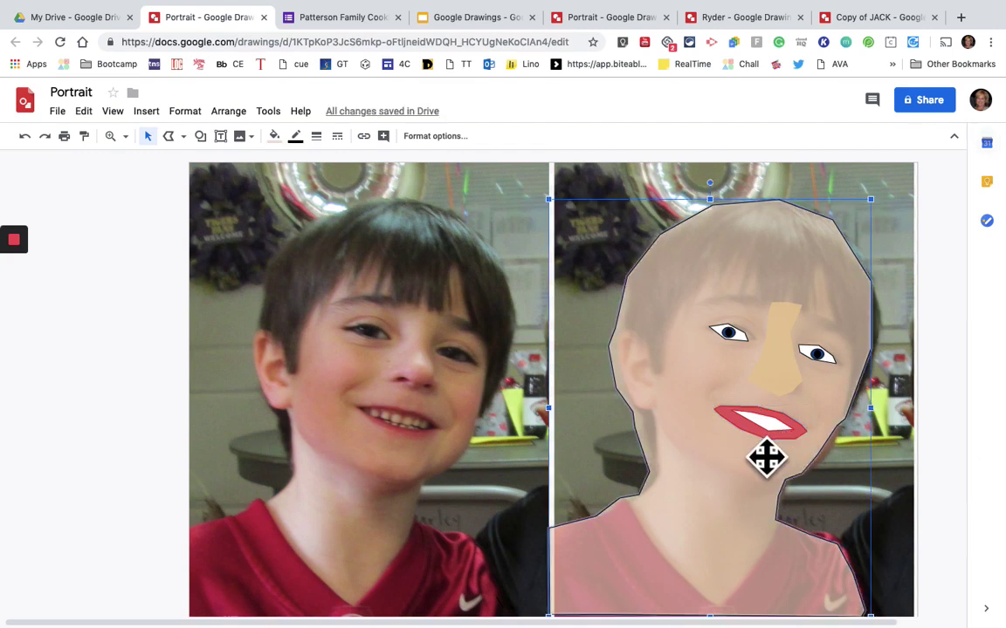
pyautogui.click(752, 436)
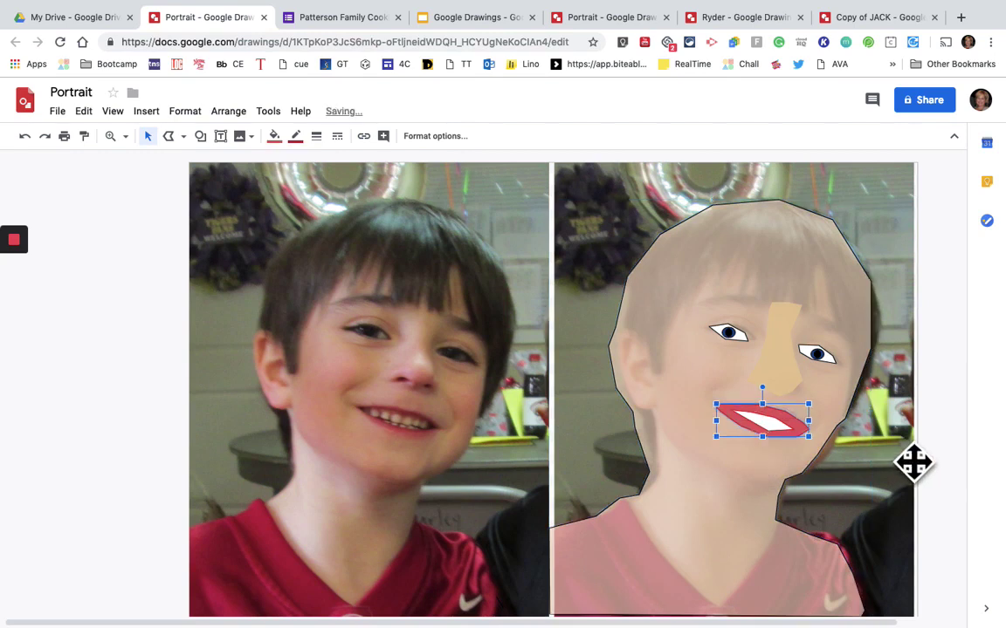
pyautogui.click(942, 471)
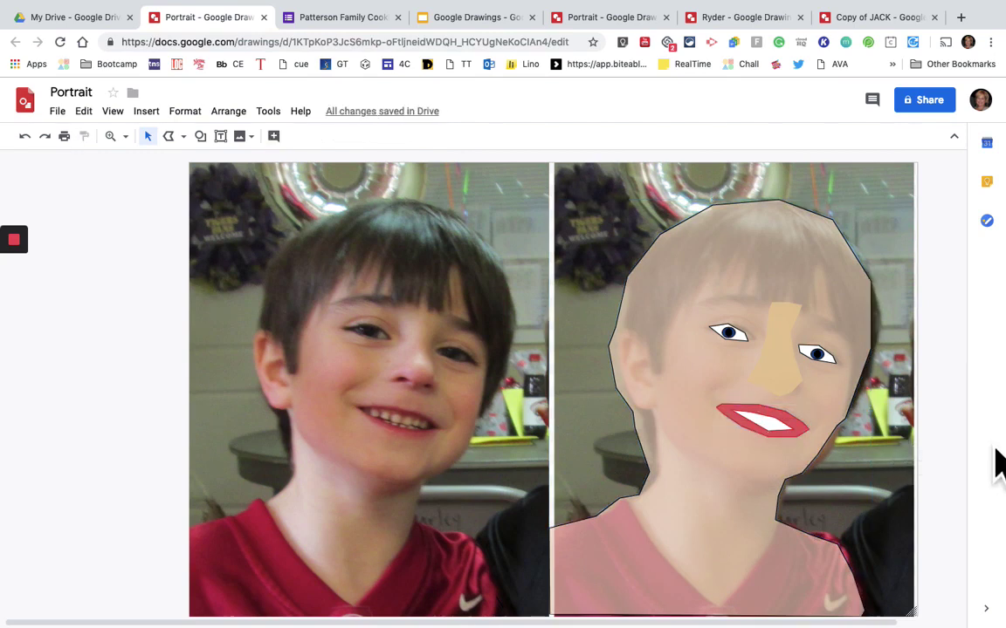
# Draw a small oval over the nostril on the left photo and fill it with dark gold.
pyautogui.click(801, 397)
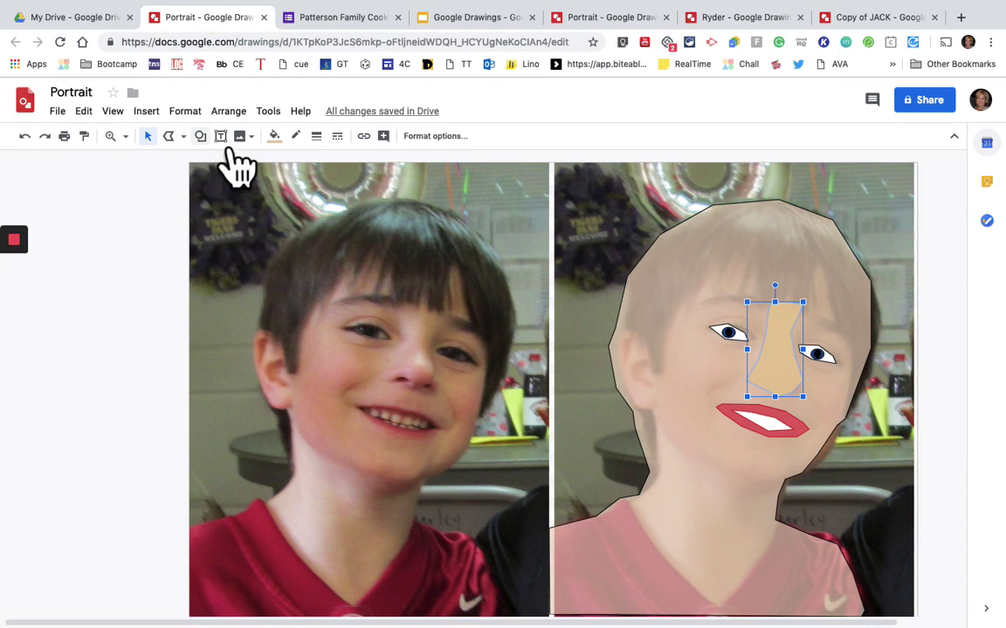
pyautogui.click(200, 136)
pyautogui.moveTo(288, 174)
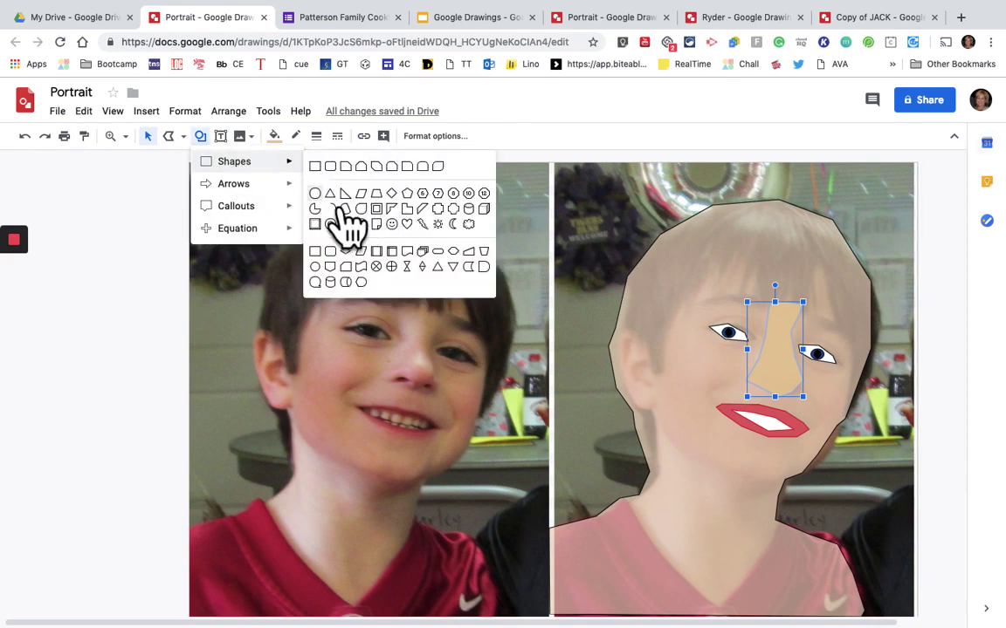
pyautogui.click(314, 193)
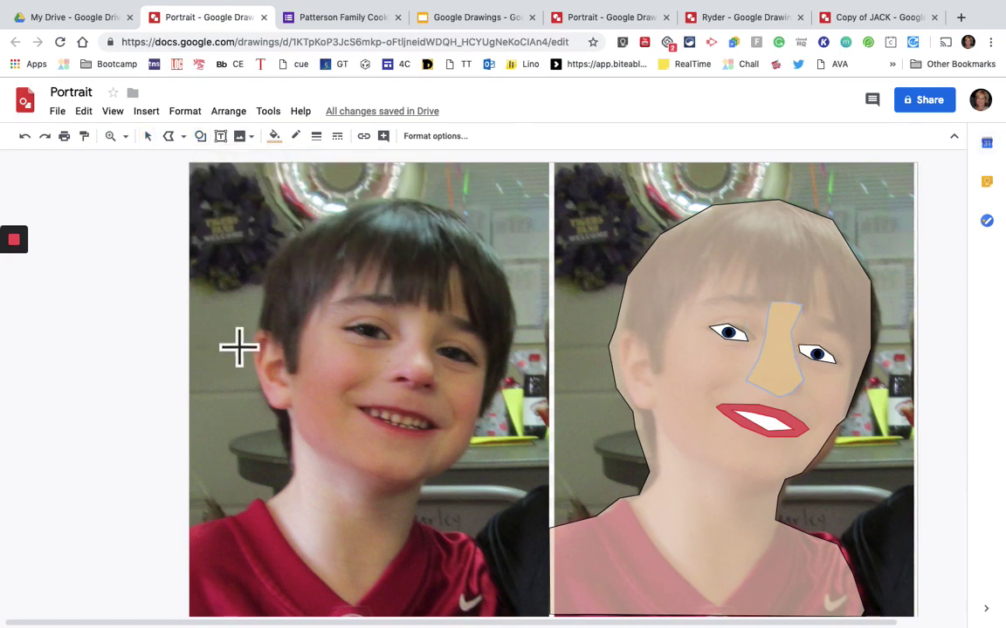
pyautogui.moveTo(423, 399)
pyautogui.mouseDown()
pyautogui.moveTo(415, 406)
pyautogui.moveTo(397, 376)
pyautogui.mouseUp()
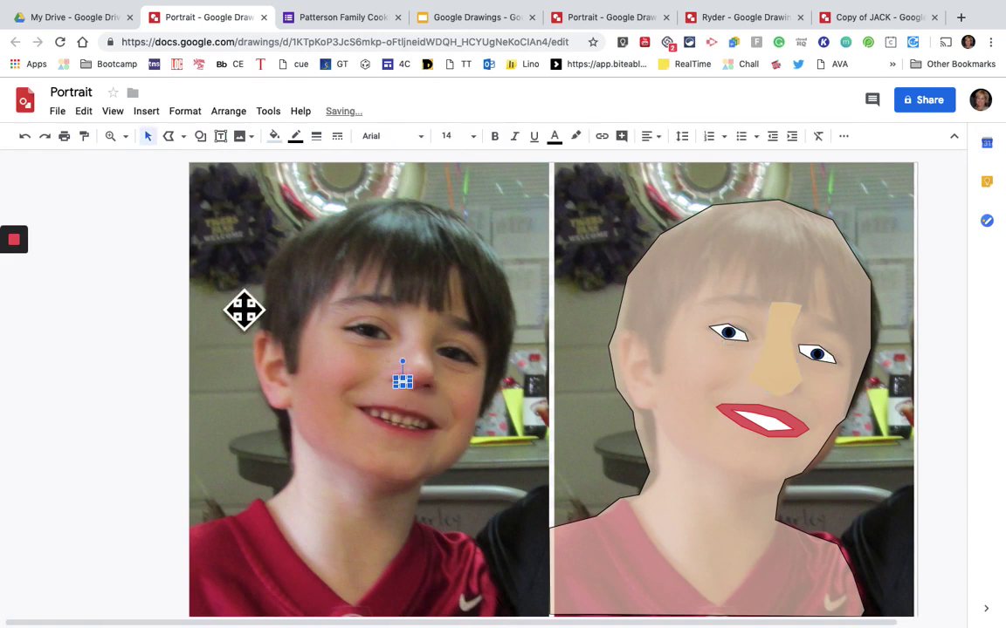
pyautogui.click(273, 136)
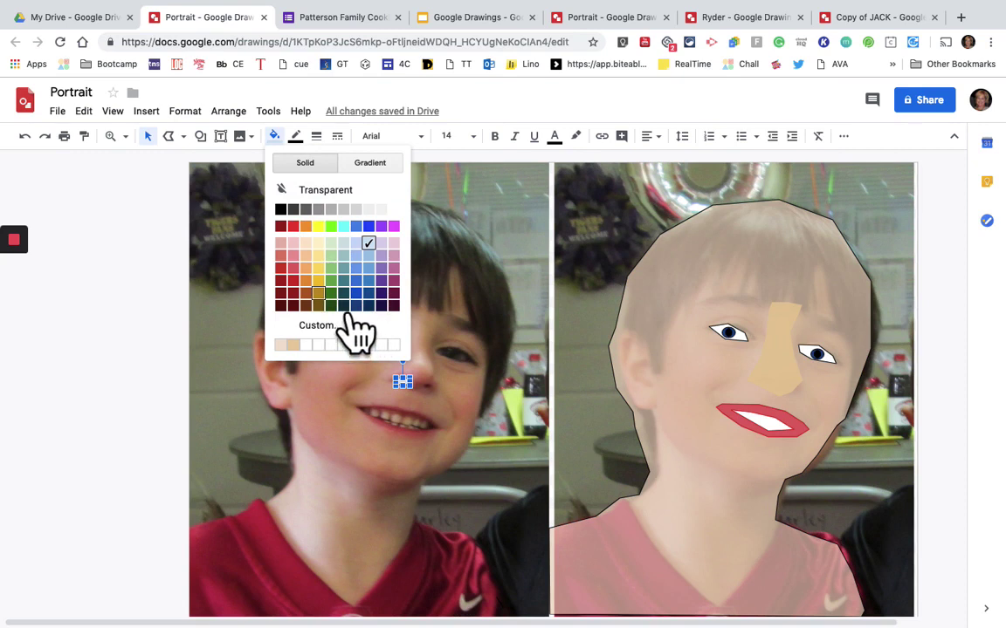
pyautogui.click(347, 312)
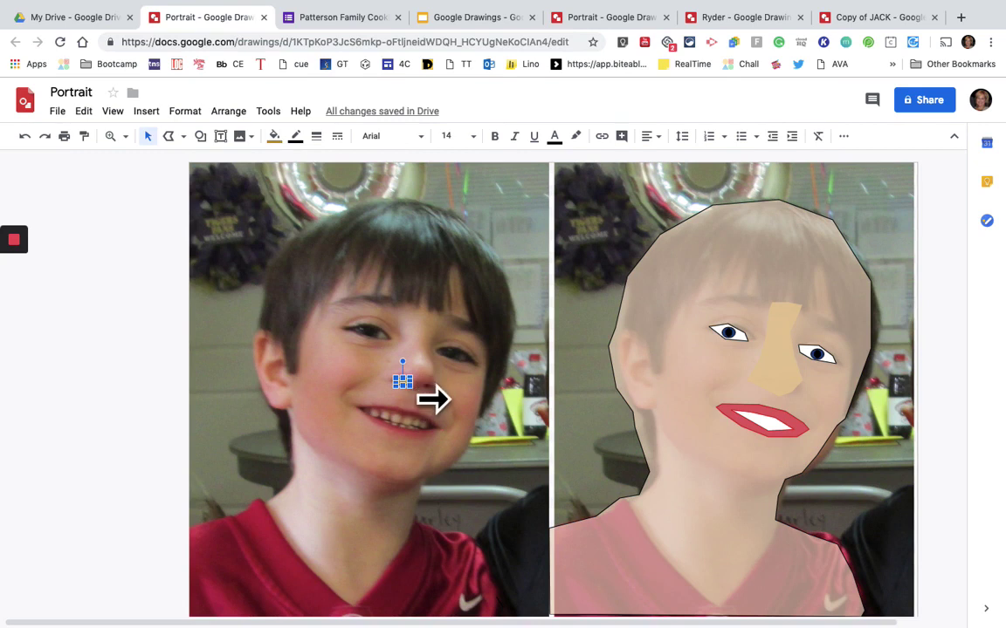
# Move the left photo aside from the nostril oval and make the oval's outline transparent.
pyautogui.moveTo(428, 394); pyautogui.dragTo(337, 382)
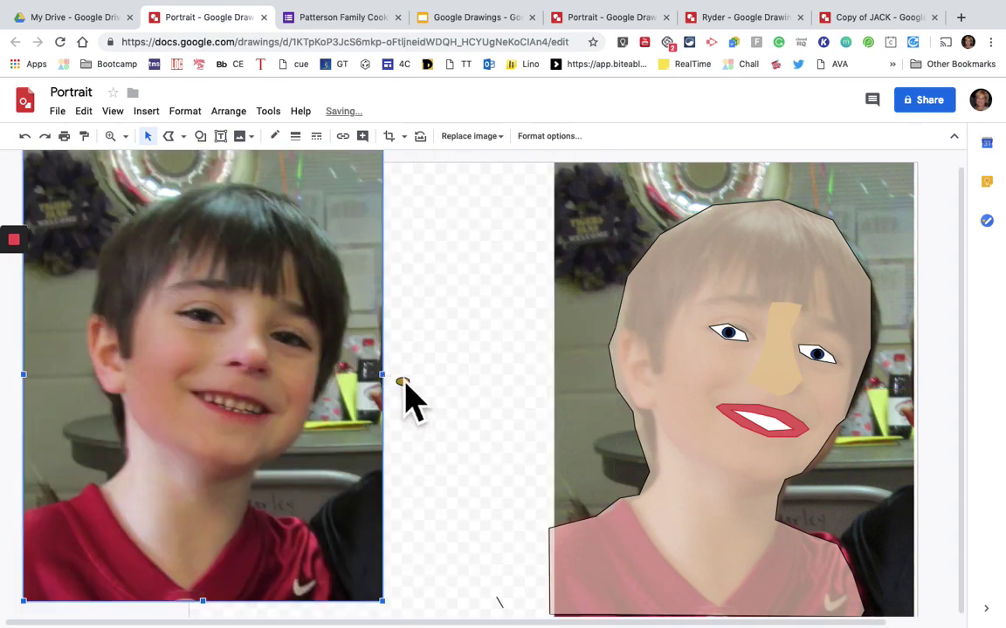
pyautogui.click(419, 401)
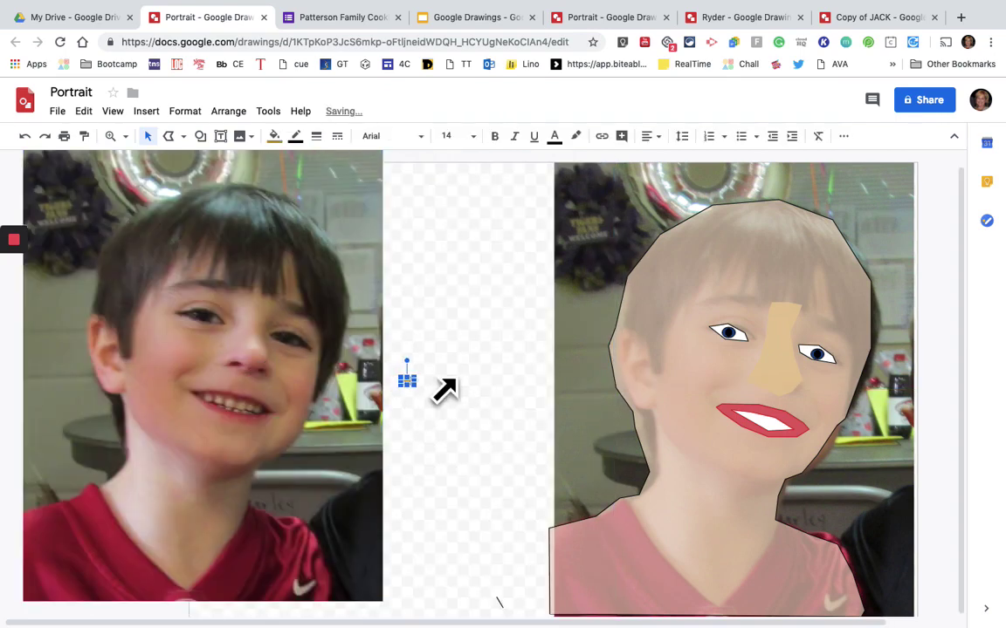
pyautogui.click(295, 135)
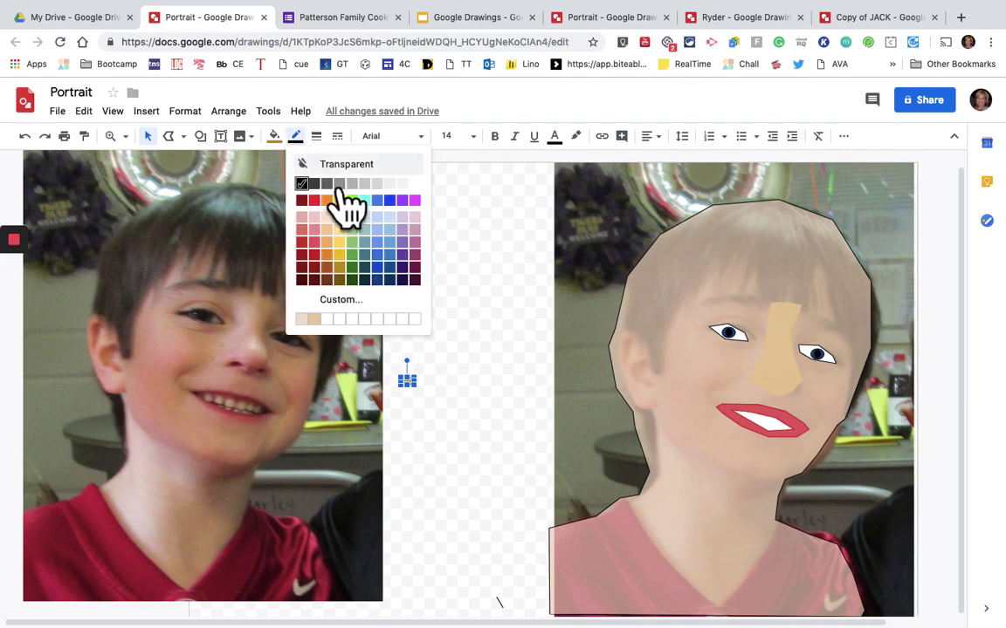
pyautogui.click(389, 218)
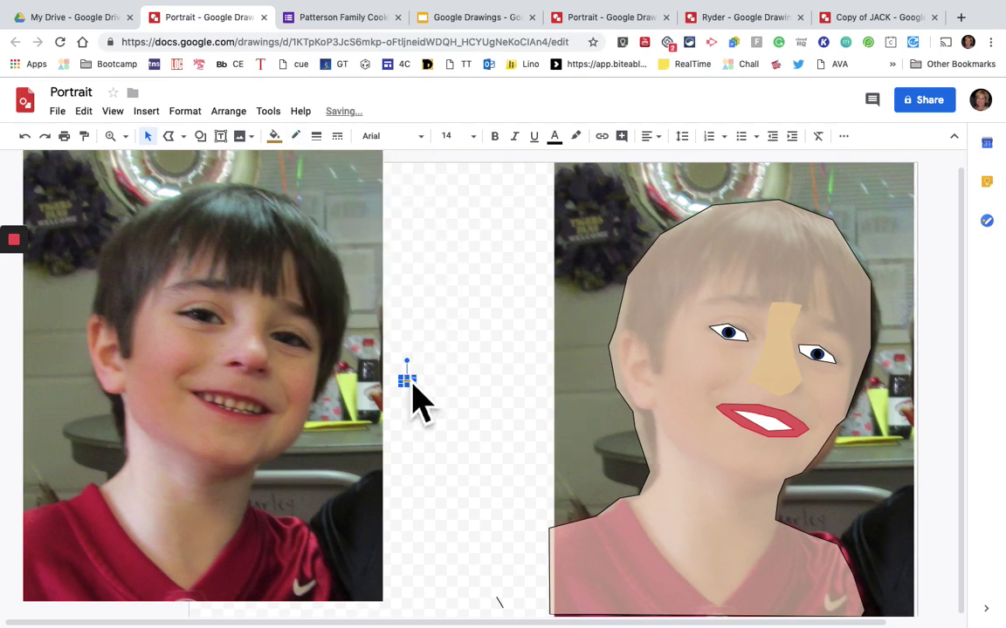
# Try to position the nostril oval on the lower part of the right portrait's nose.
pyautogui.moveTo(427, 403); pyautogui.dragTo(788, 401)
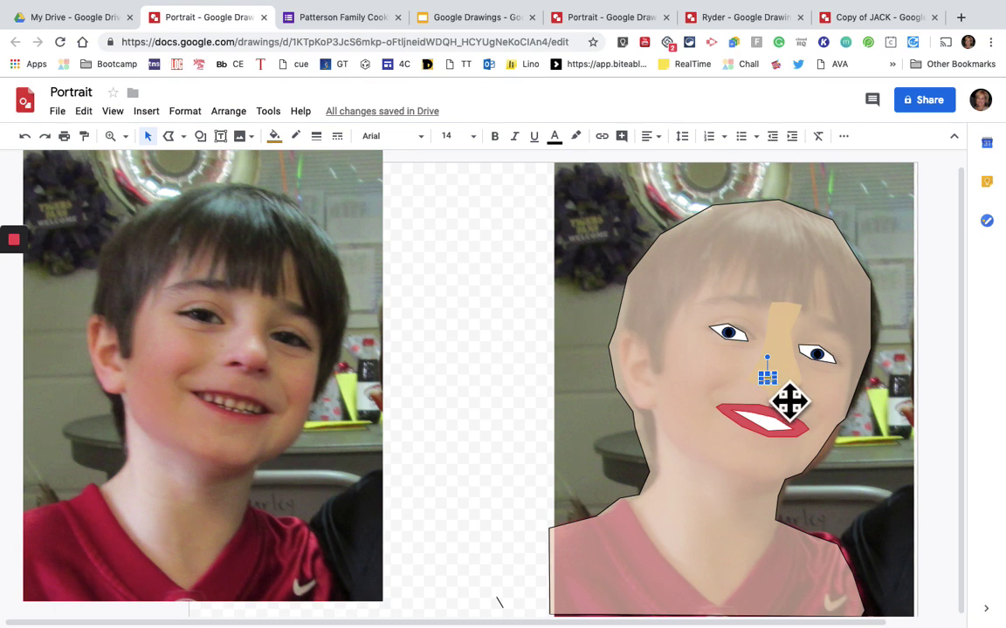
pyautogui.moveTo(788, 401); pyautogui.dragTo(813, 405)
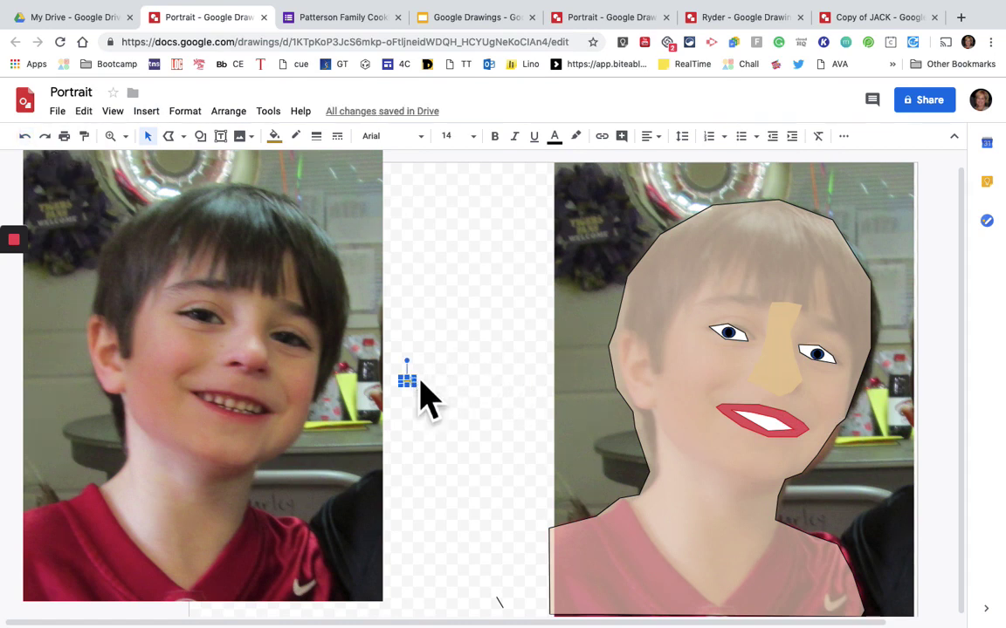
pyautogui.moveTo(16, 275)
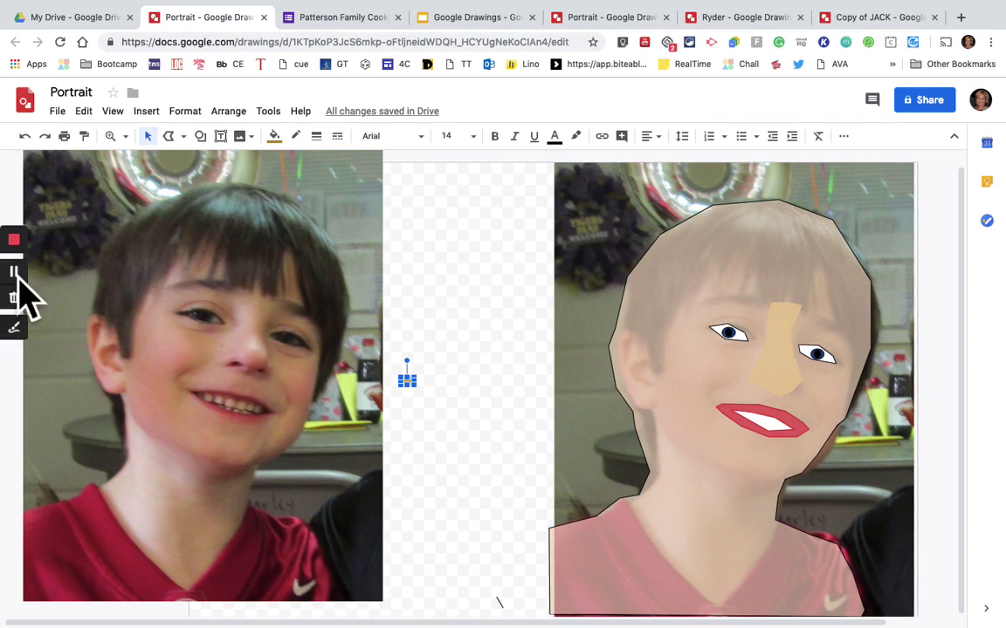
pyautogui.click(14, 274)
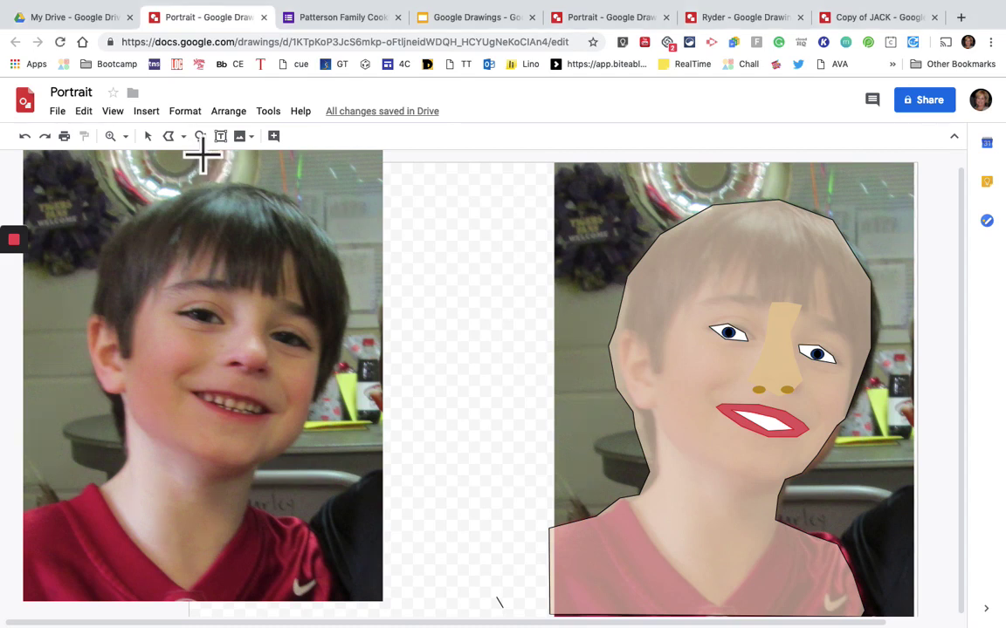
pyautogui.click(170, 136)
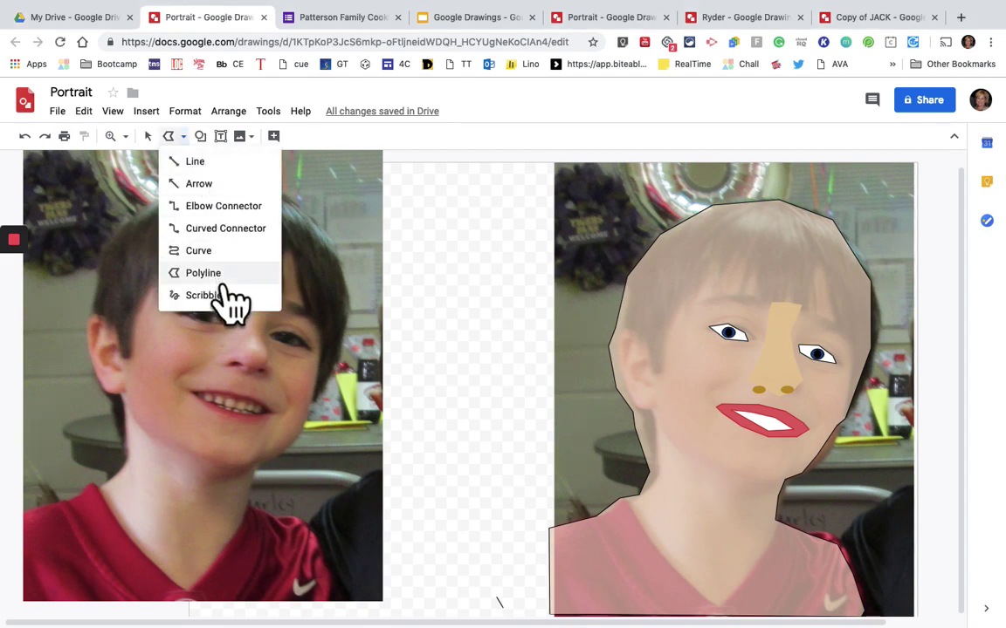
pyautogui.press('Escape')
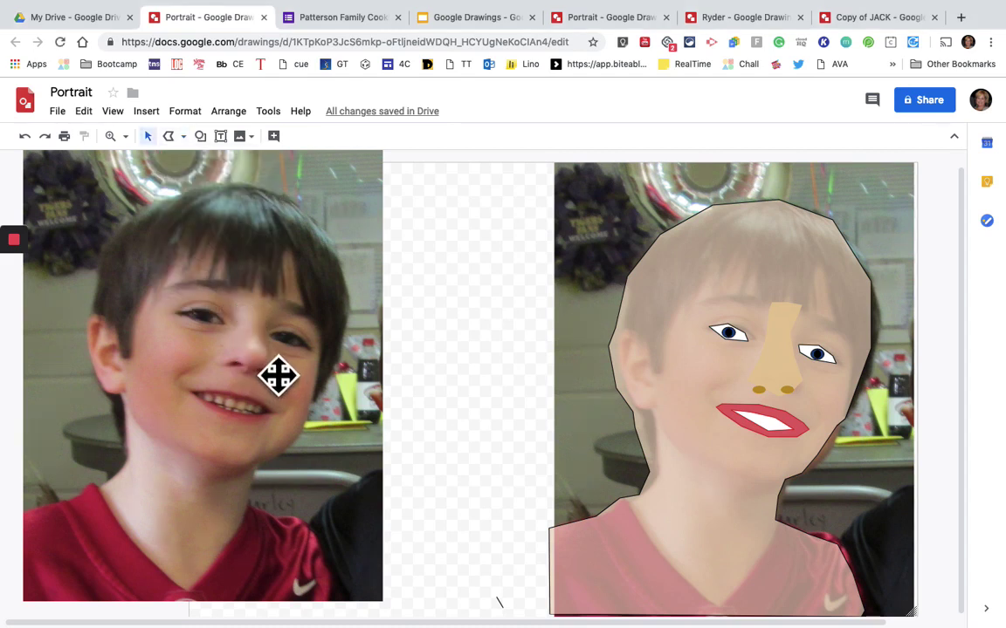
pyautogui.click(170, 136)
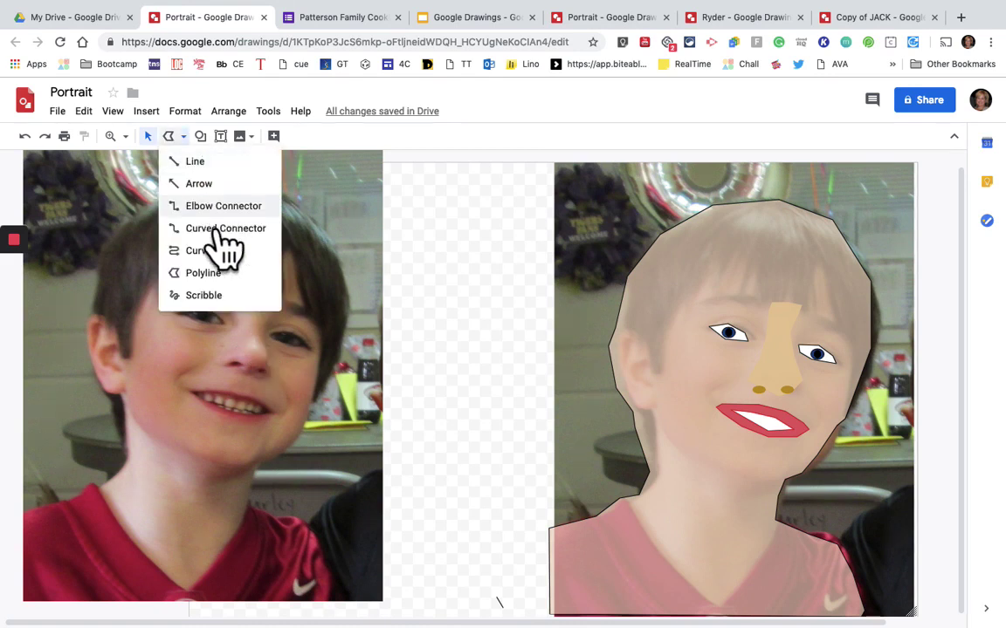
pyautogui.click(226, 295)
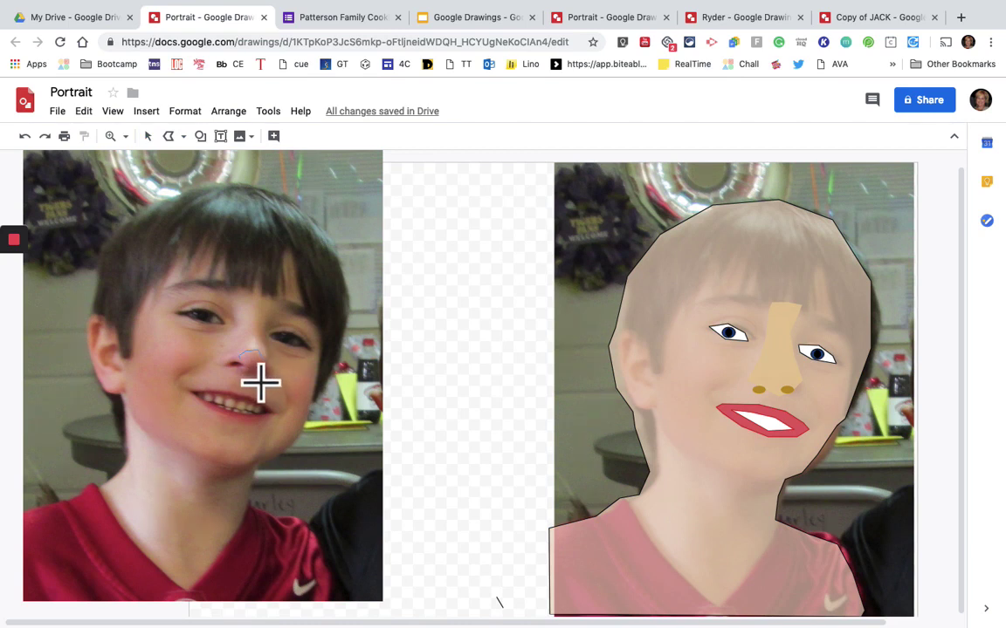
pyautogui.moveTo(261, 381); pyautogui.dragTo(264, 389)
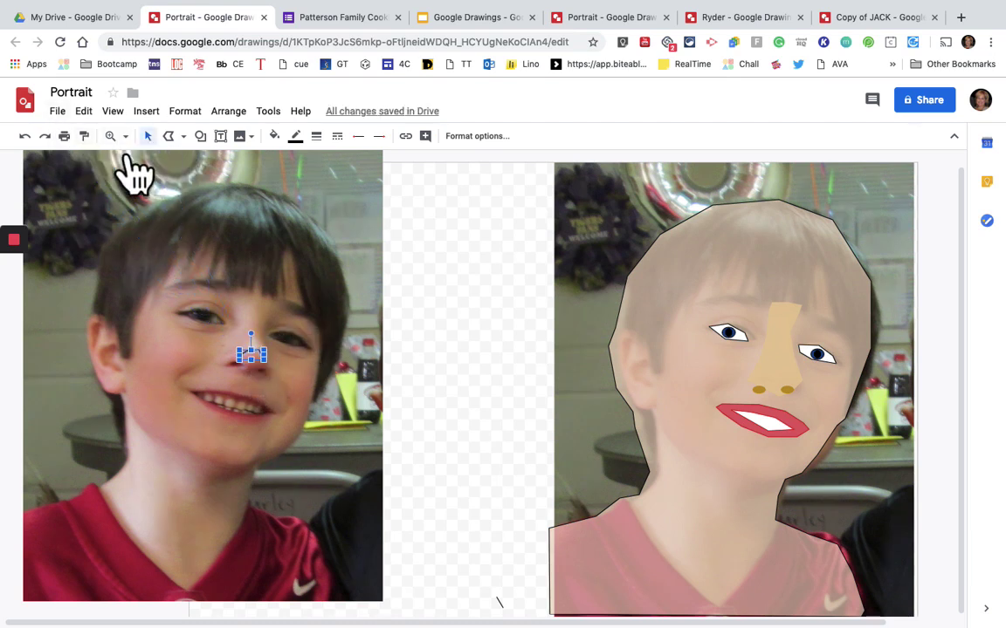
pyautogui.click(25, 136)
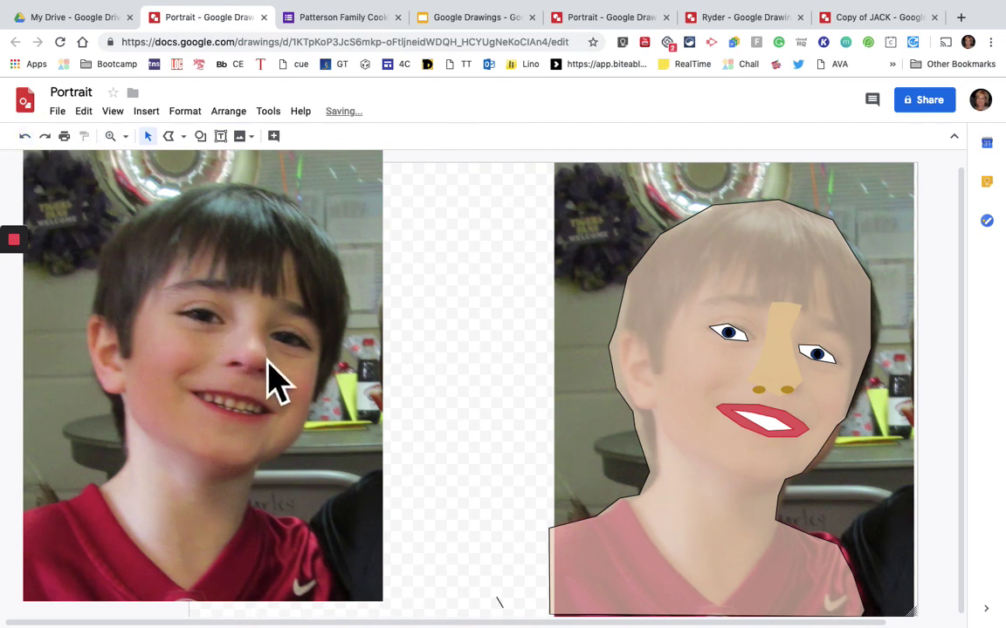
# Trace the tip of the nose on the left photo as a small closed polyline shape.
pyautogui.click(182, 137)
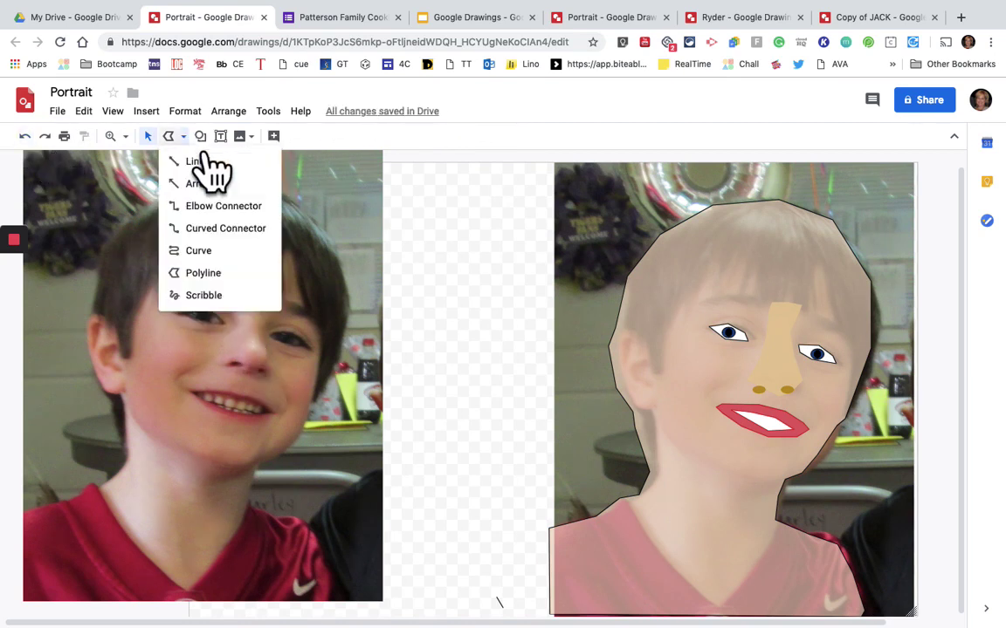
pyautogui.click(213, 274)
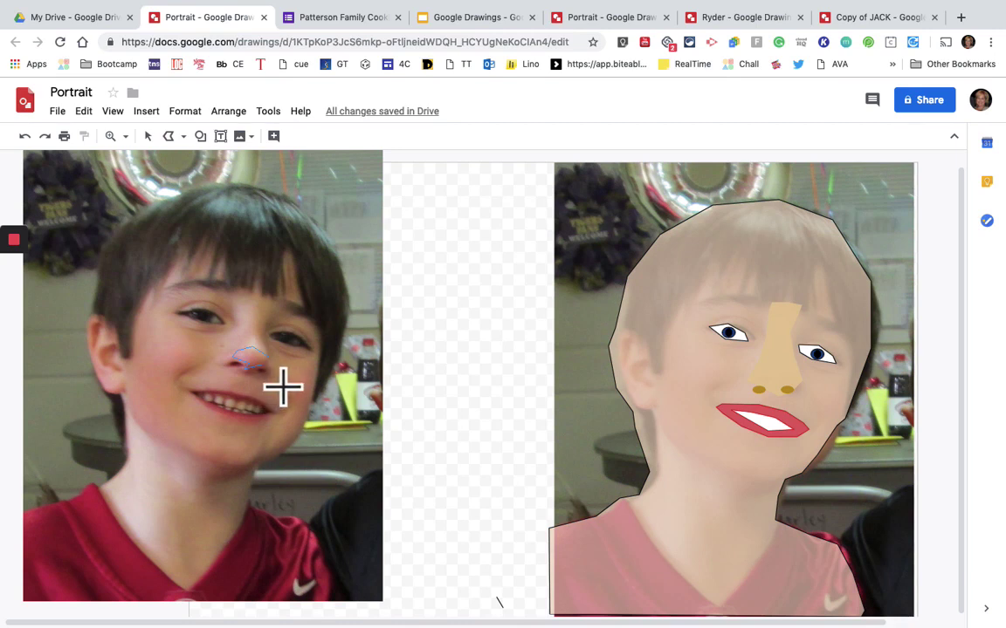
pyautogui.doubleClick(286, 379)
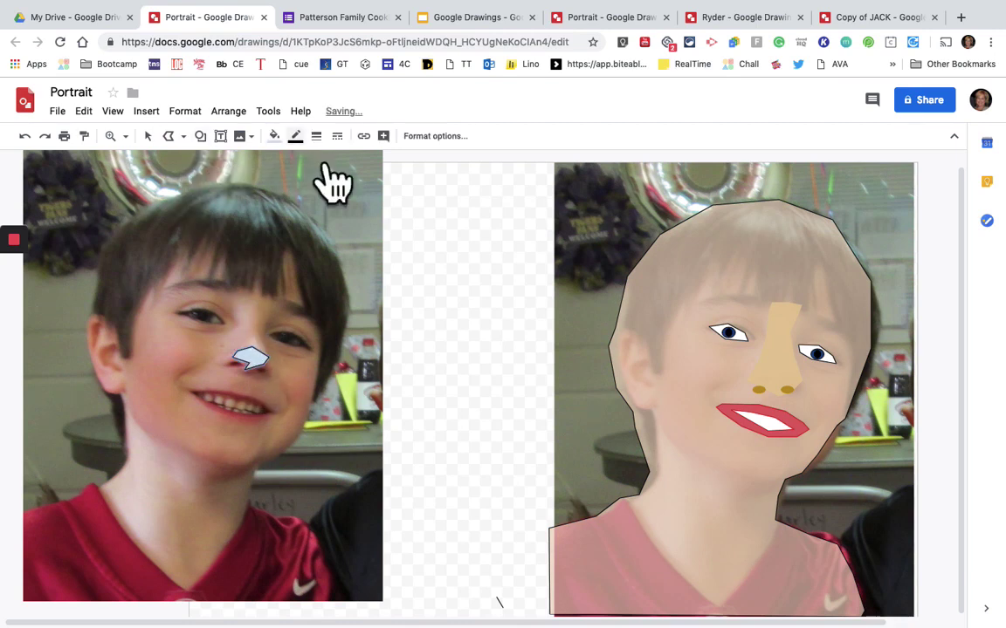
# Fill the nose-tip shape with the custom semi-transparent orange #ef895dcc.
pyautogui.click(275, 137)
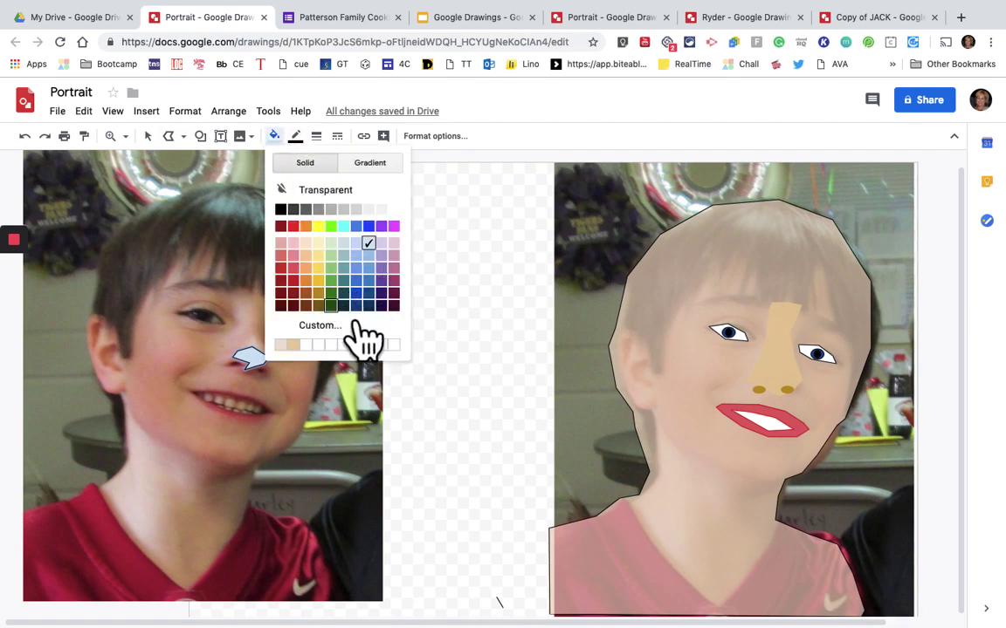
pyautogui.click(317, 280)
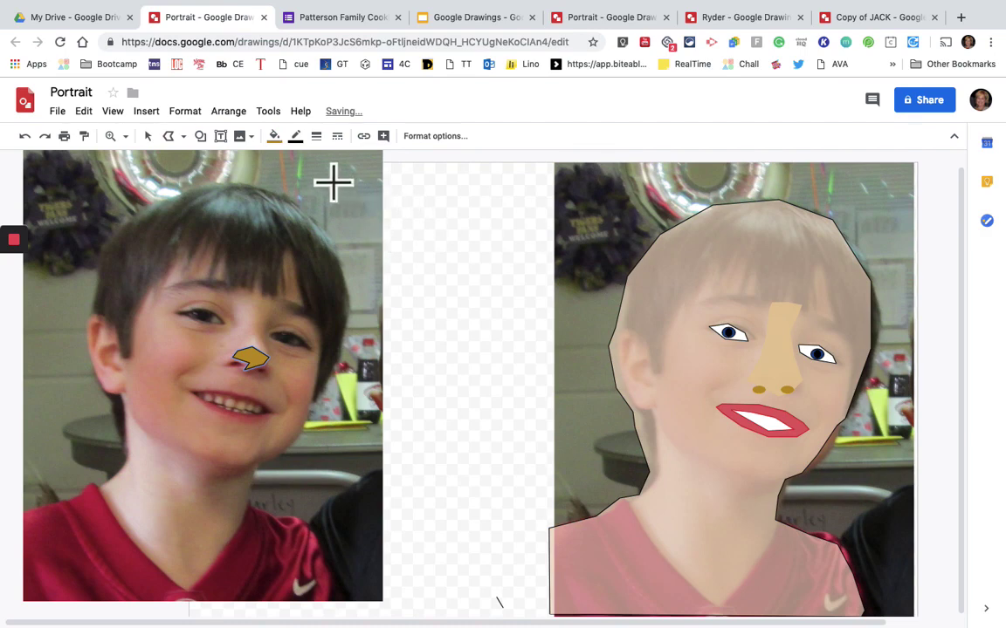
pyautogui.click(274, 137)
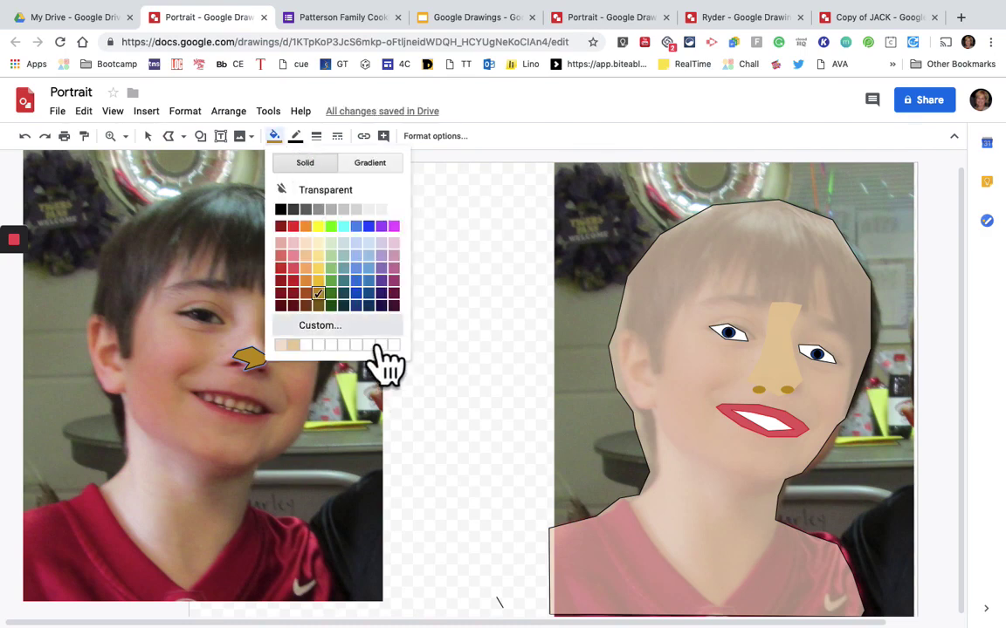
pyautogui.click(376, 348)
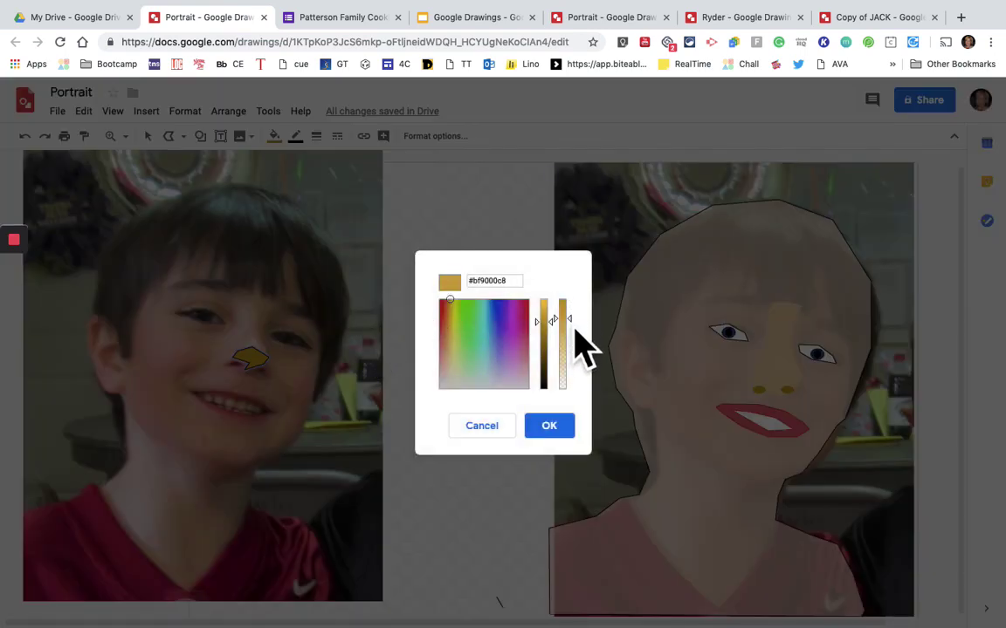
pyautogui.click(545, 306)
pyautogui.click(559, 317)
pyautogui.click(543, 304)
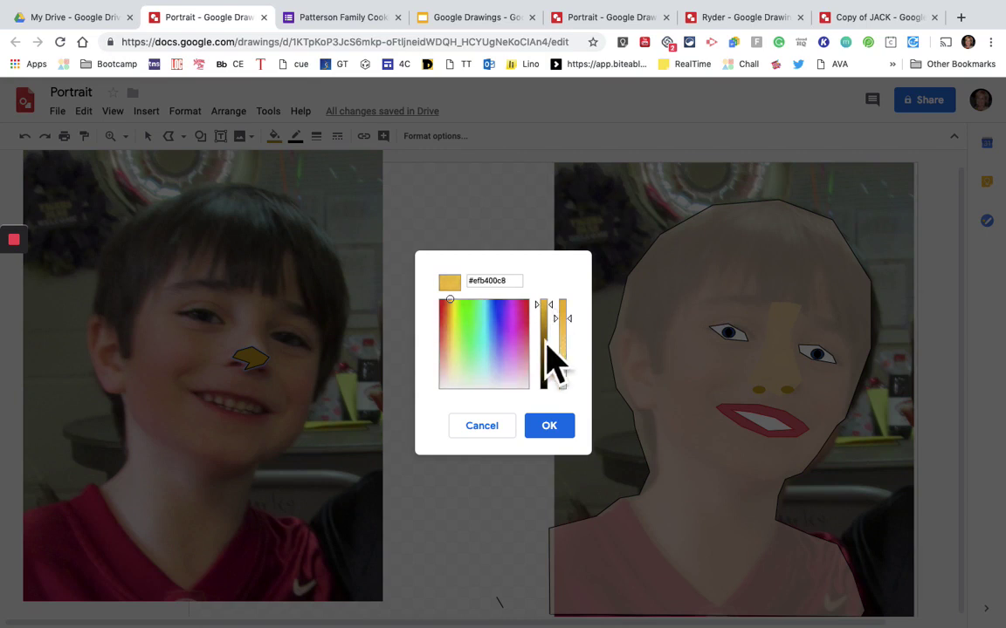
pyautogui.click(448, 333)
pyautogui.click(443, 334)
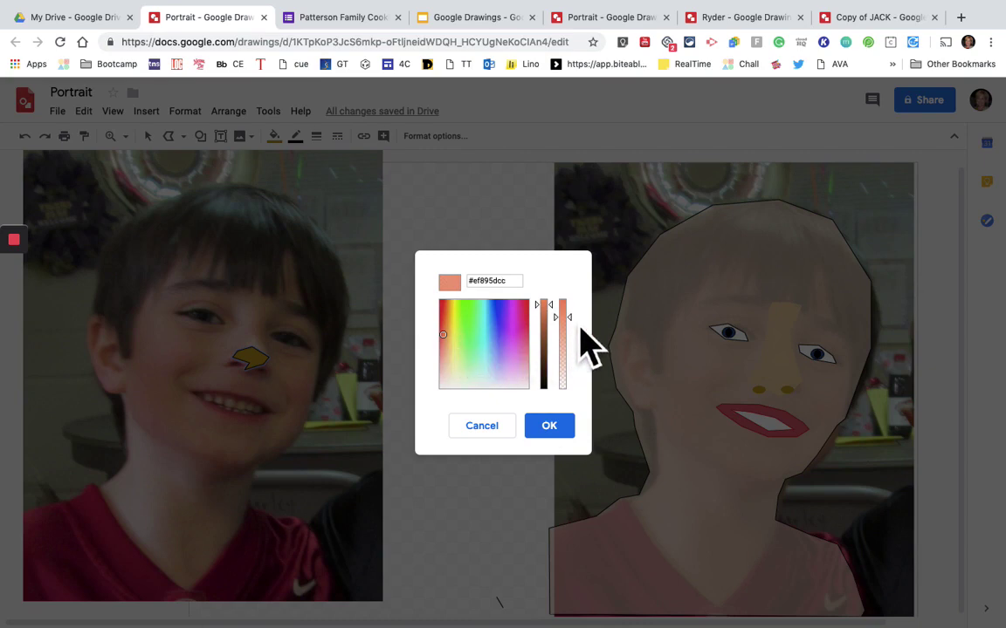
pyautogui.click(566, 429)
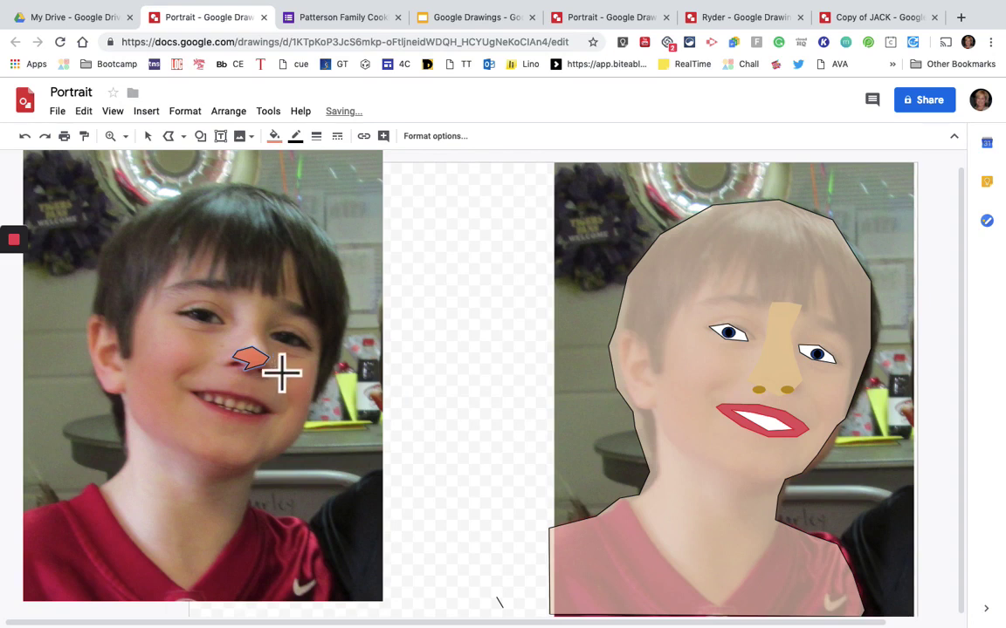
# Move the nose-tip shape from the left photo onto the right portrait's nose, just above and between the nostrils.
pyautogui.click(511, 325)
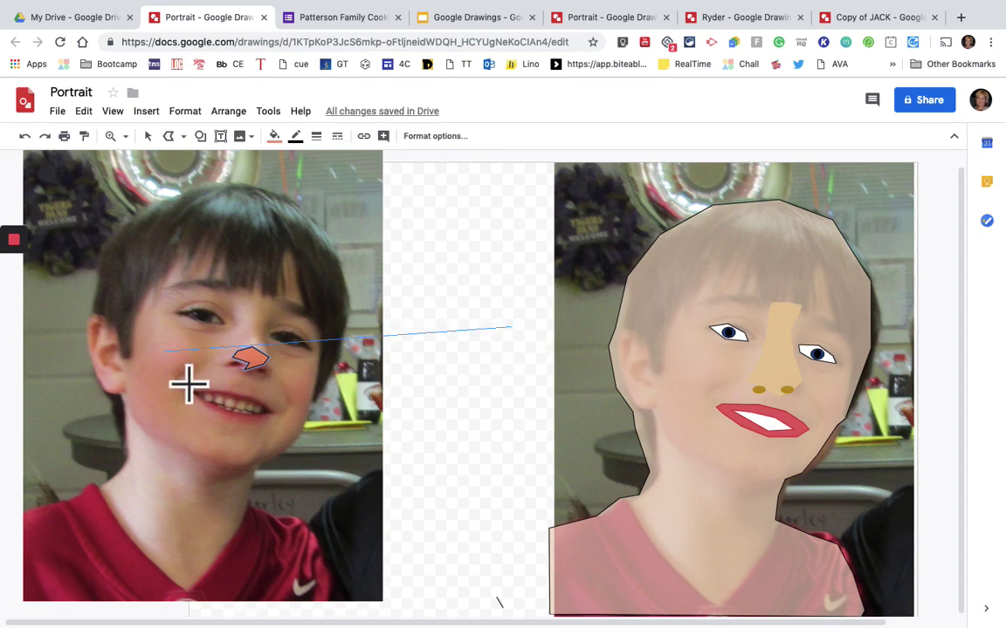
pyautogui.press('Escape')
pyautogui.click(249, 358)
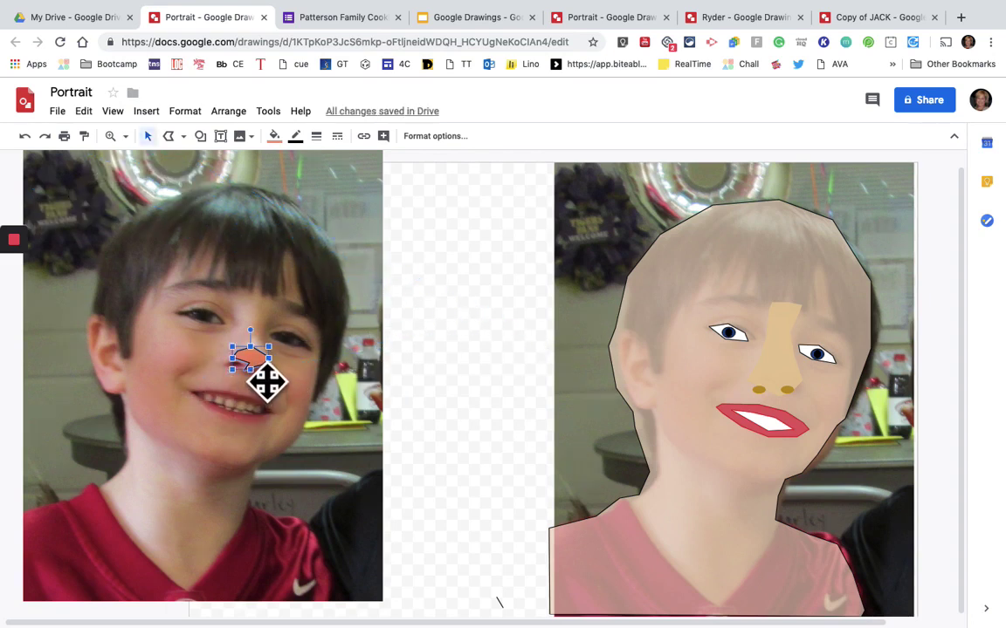
pyautogui.moveTo(268, 375); pyautogui.dragTo(798, 398)
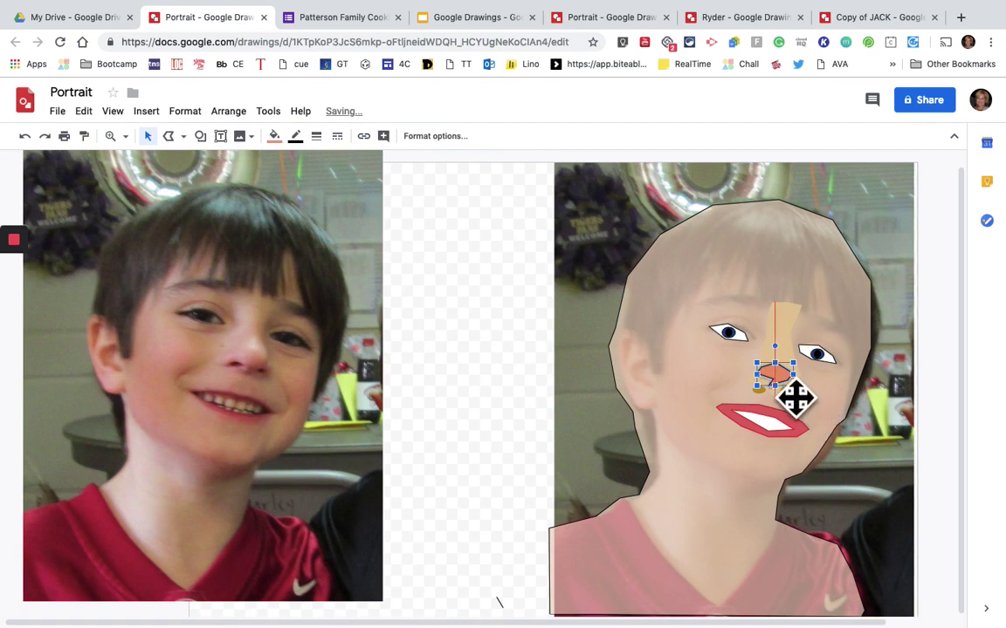
pyautogui.click(950, 403)
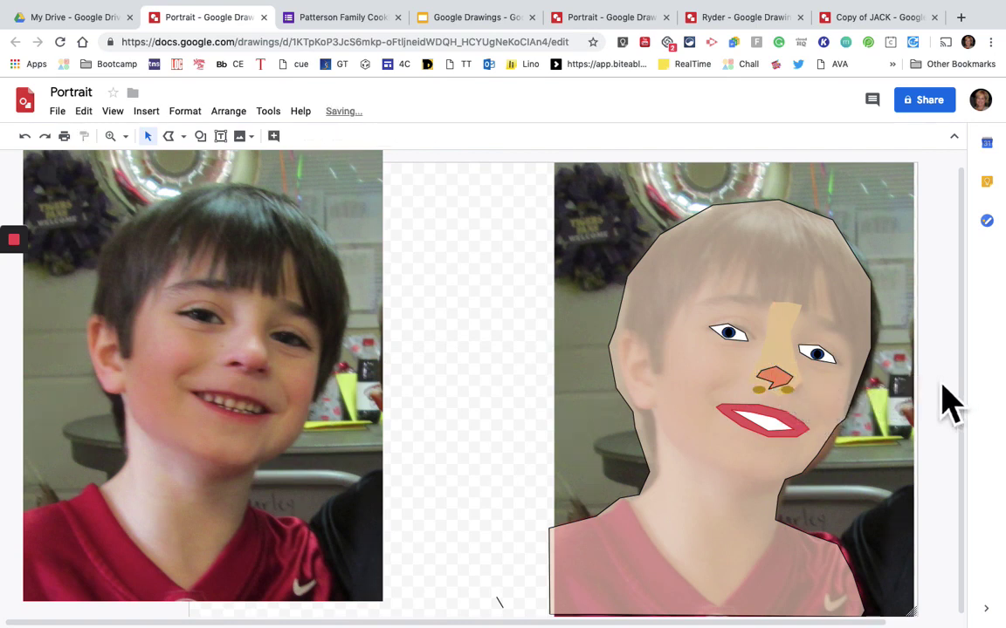
# Make the nose-tip shape's outline transparent and change its fill to light pink.
pyautogui.click(786, 387)
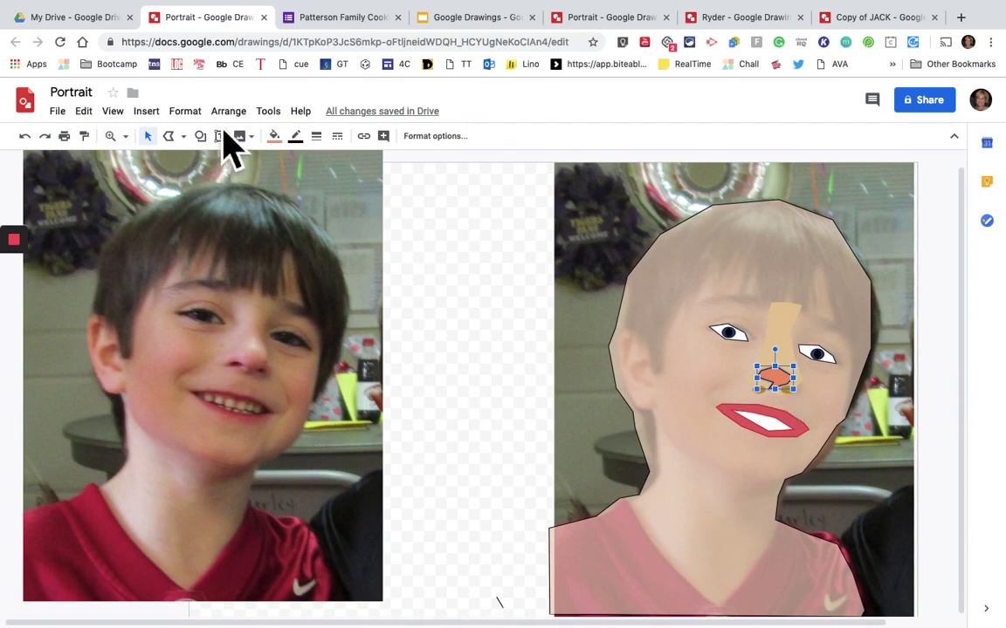
pyautogui.click(295, 136)
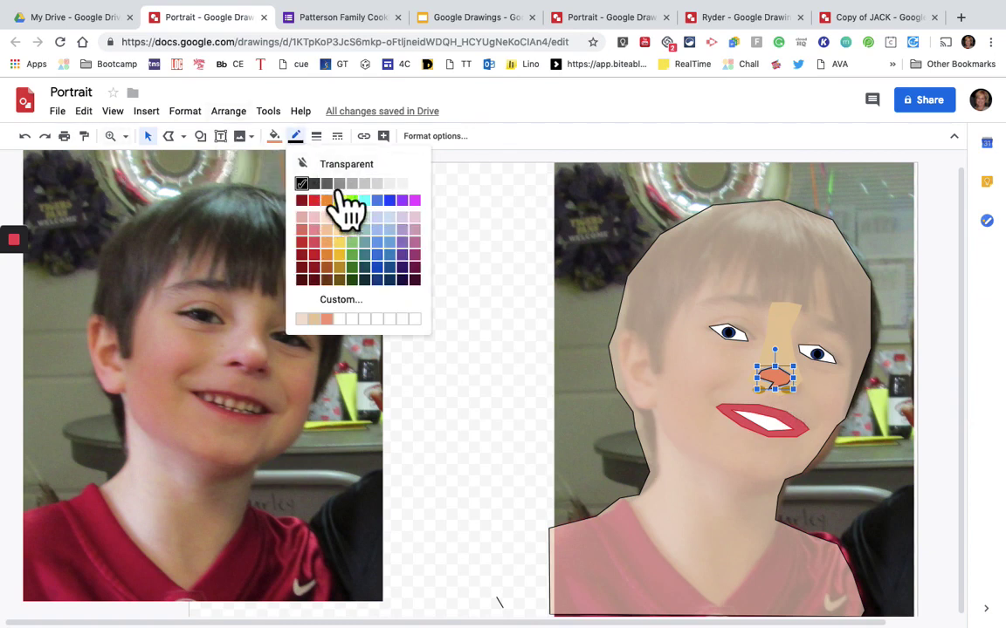
pyautogui.click(400, 184)
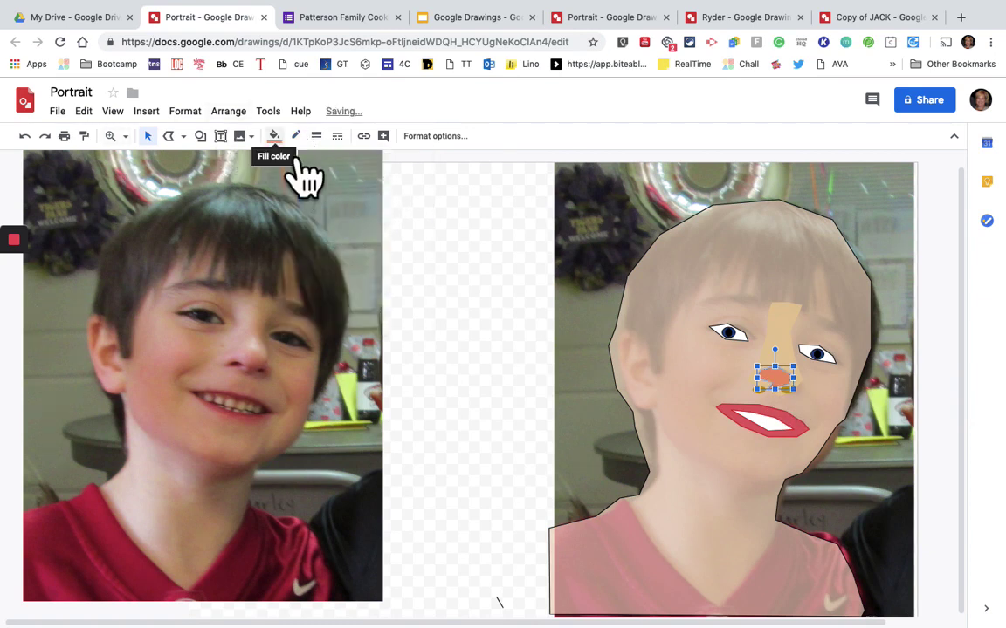
pyautogui.click(273, 137)
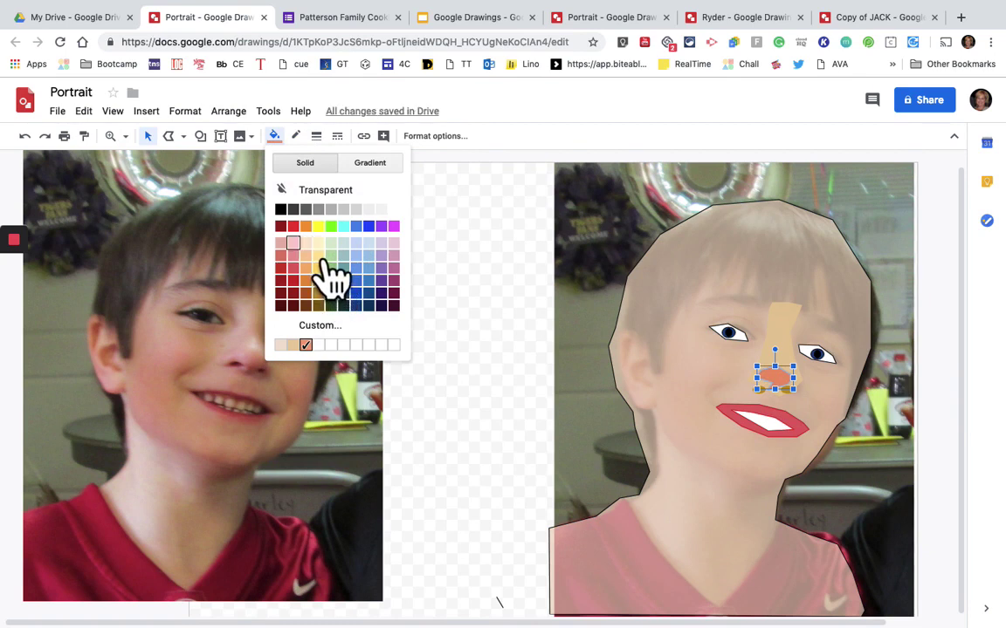
pyautogui.click(322, 262)
pyautogui.click(446, 320)
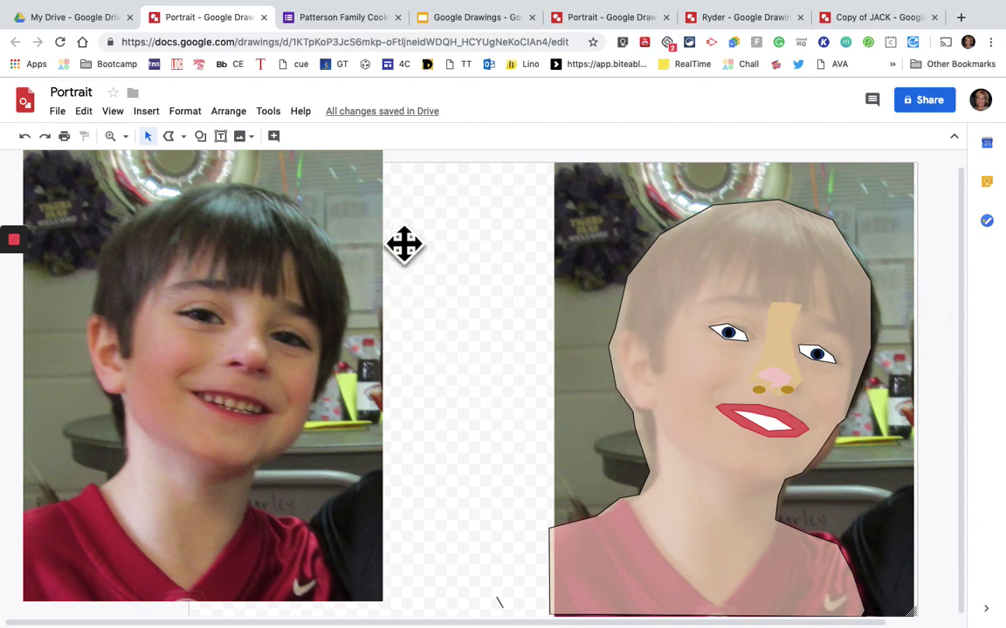
# Trace the ear on the right portrait as a closed polyline shape.
pyautogui.click(183, 137)
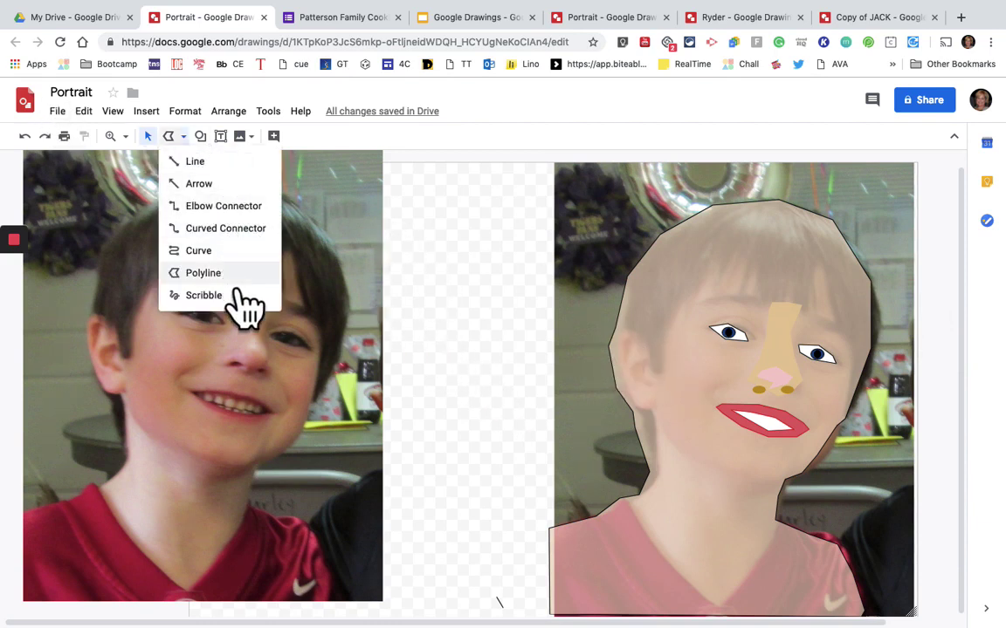
pyautogui.click(236, 295)
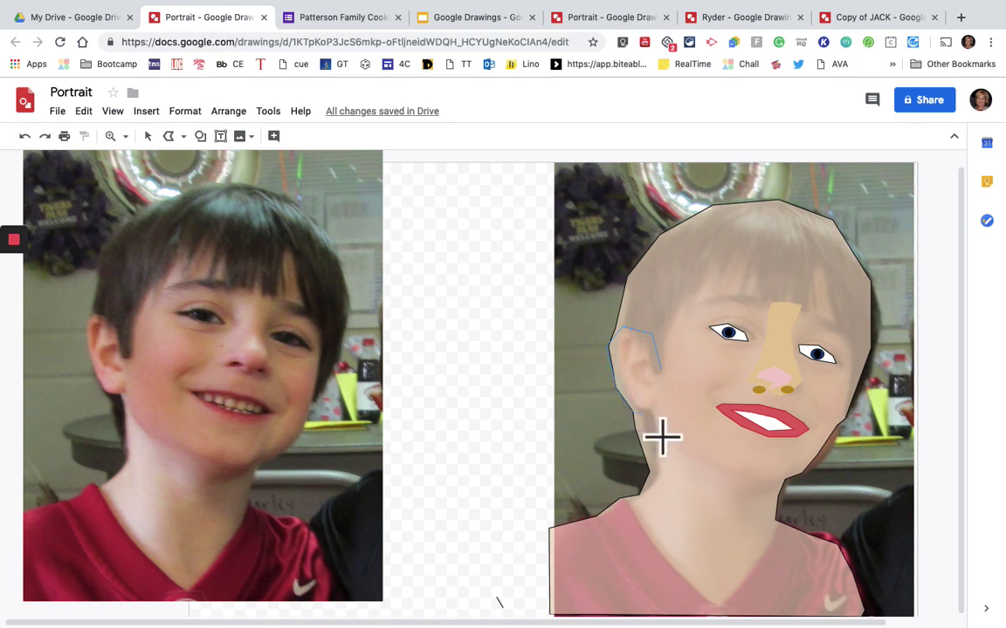
pyautogui.doubleClick(681, 389)
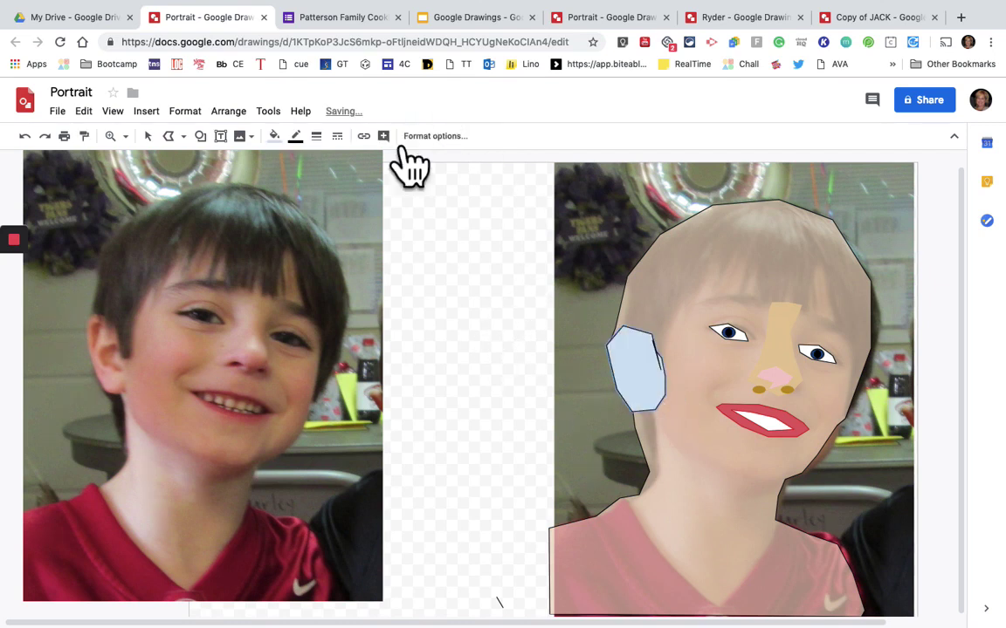
# Fill the ear shape with dark yellow, and try a brighter, slightly transparent custom golden yellow.
pyautogui.click(274, 136)
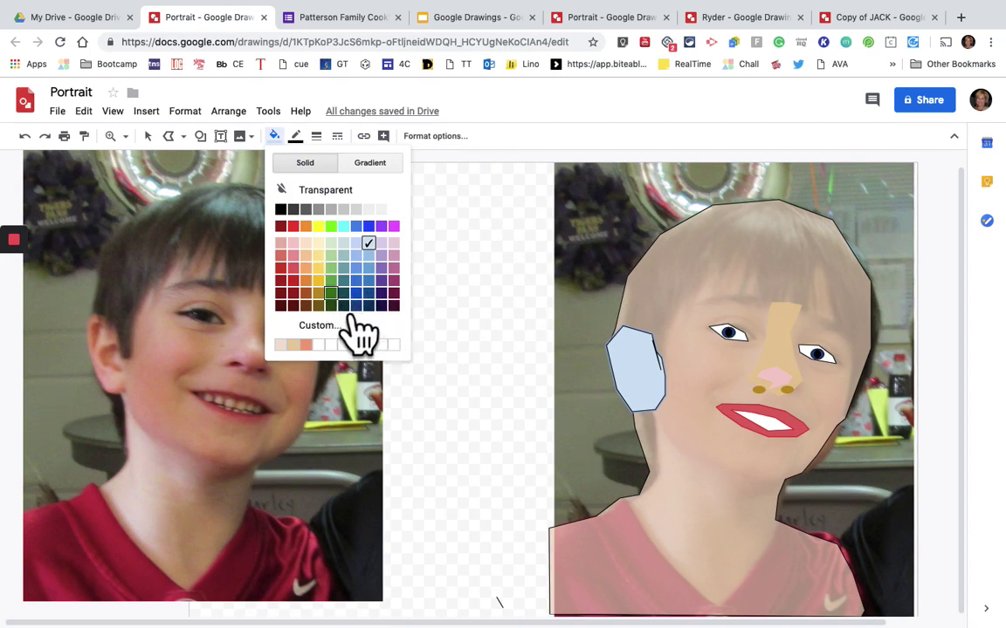
pyautogui.click(318, 293)
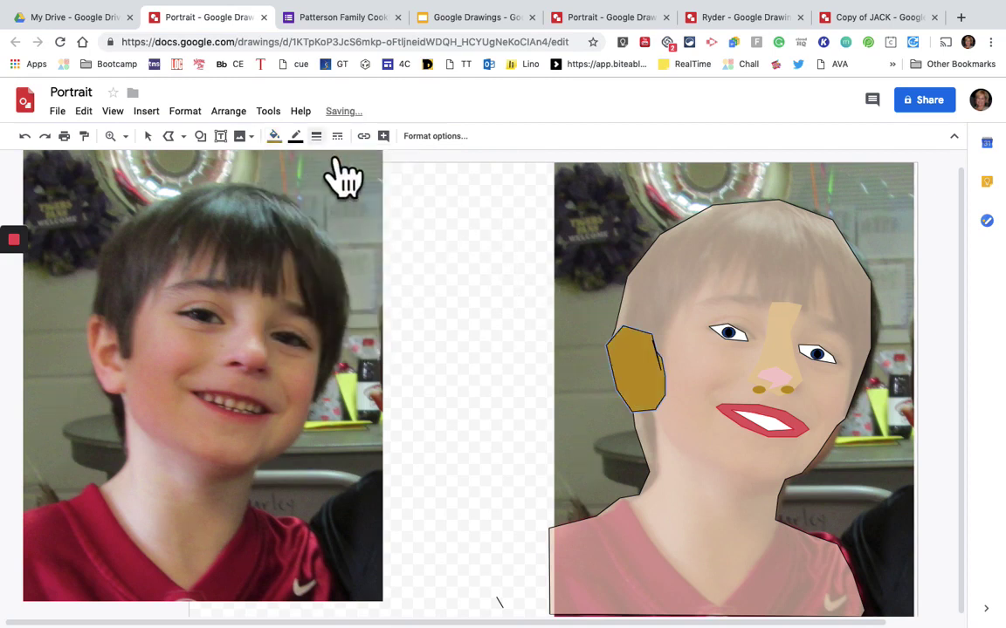
pyautogui.click(275, 137)
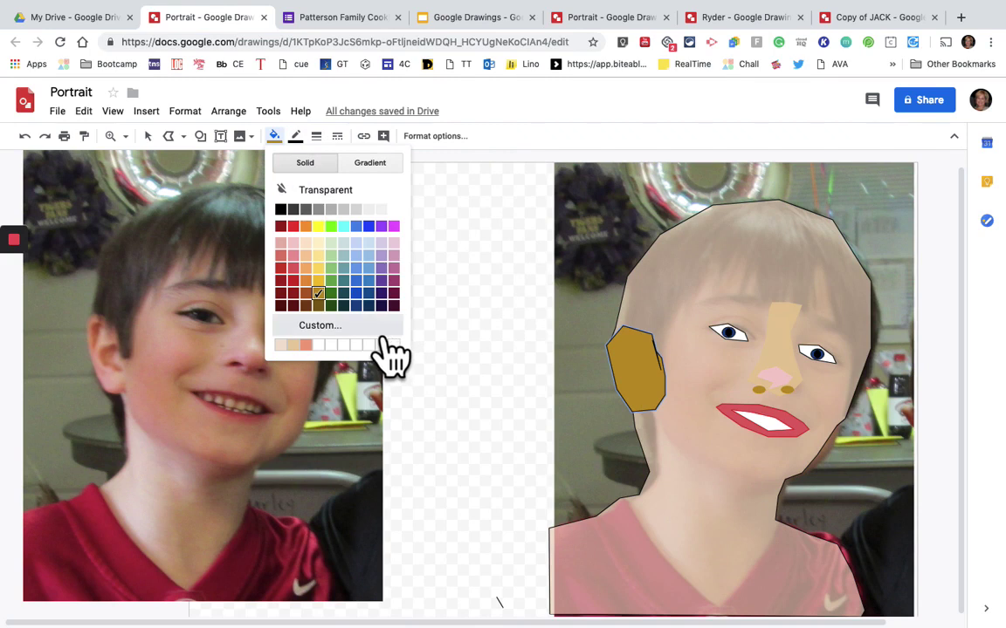
pyautogui.click(293, 306)
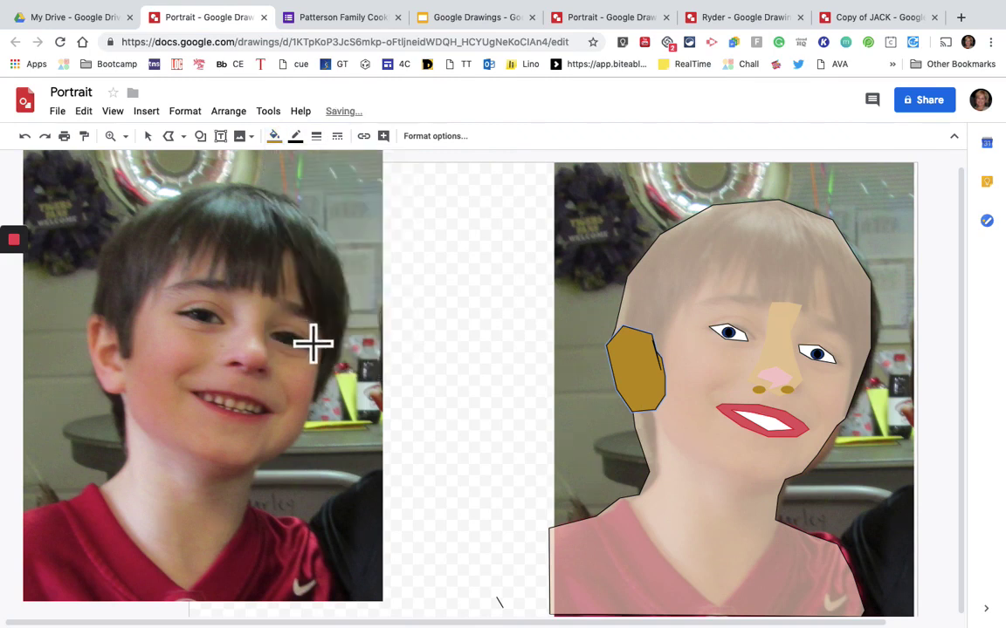
pyautogui.click(274, 137)
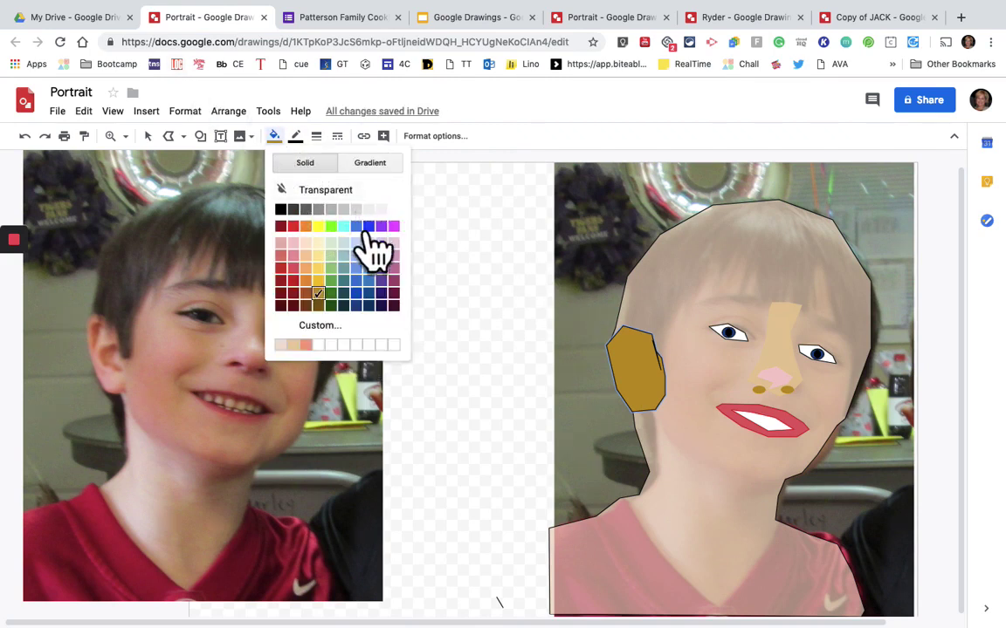
pyautogui.click(323, 326)
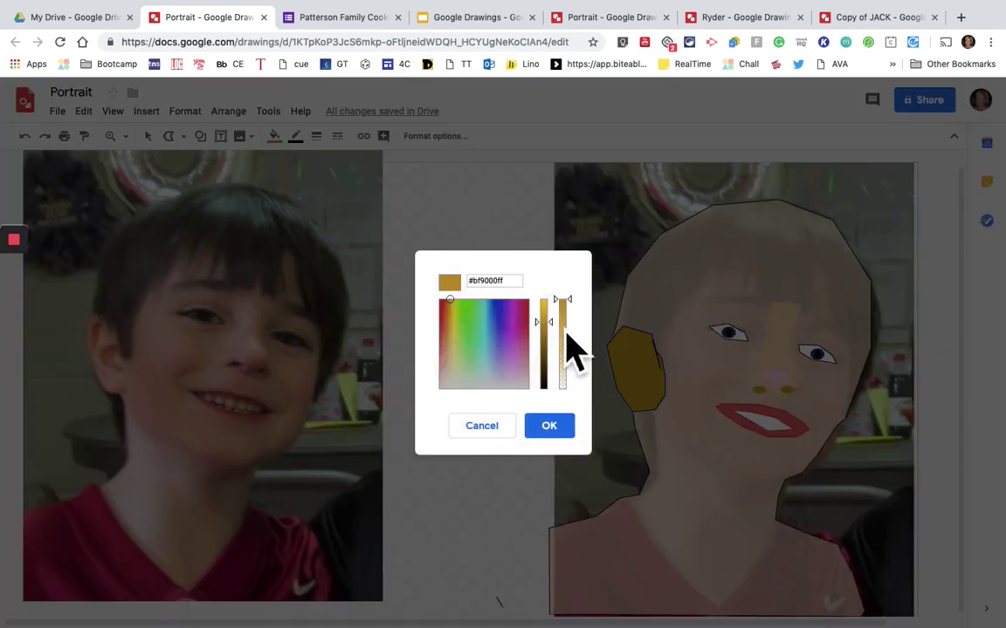
pyautogui.moveTo(554, 330); pyautogui.dragTo(556, 314)
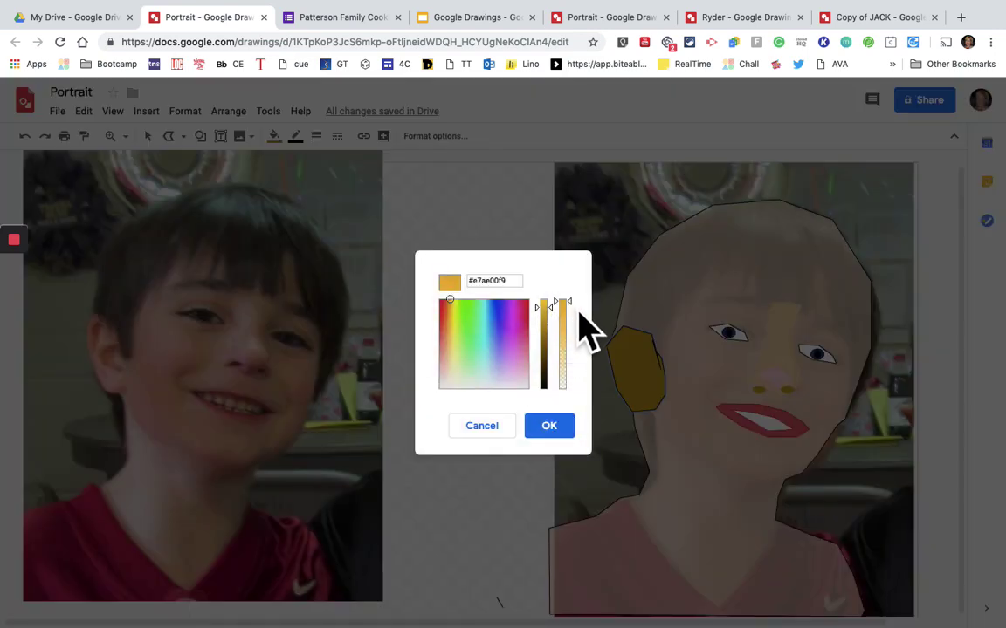
pyautogui.click(551, 426)
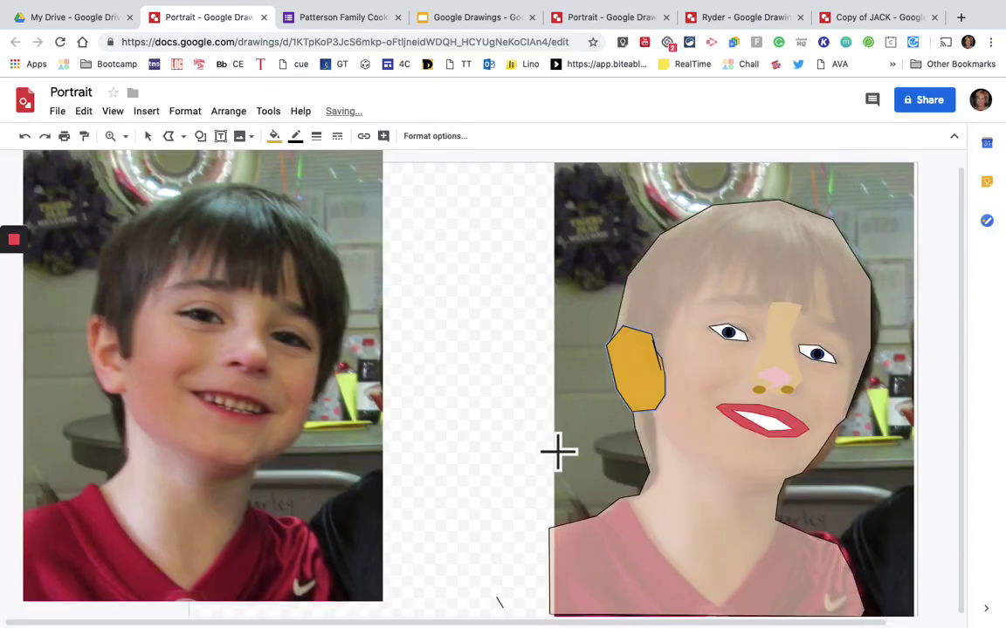
# Try the lighter custom semi-transparent yellow #f5d263e5 as the ear shape's fill.
pyautogui.click(274, 136)
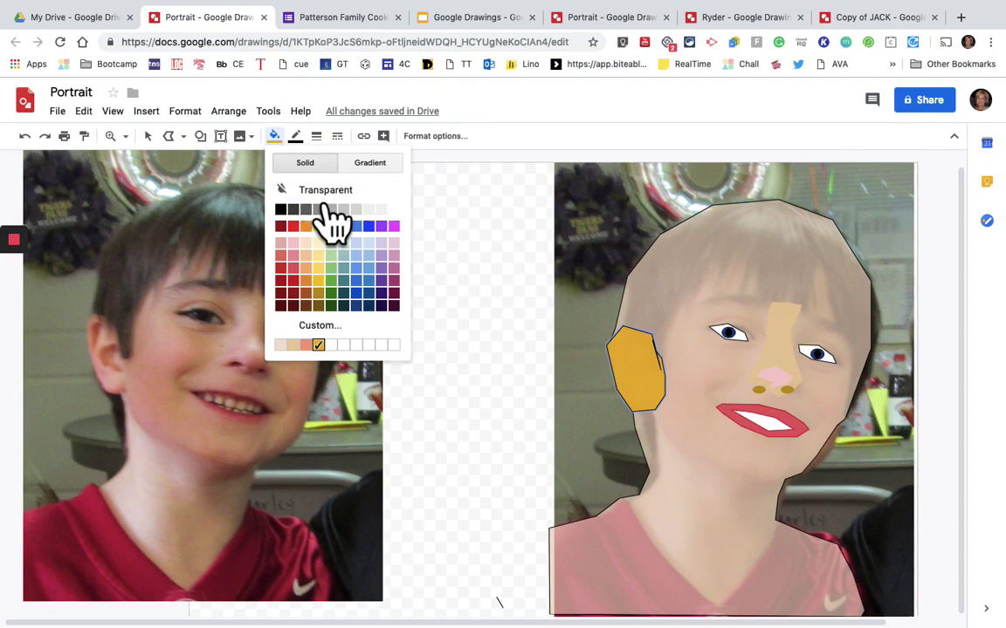
pyautogui.click(350, 329)
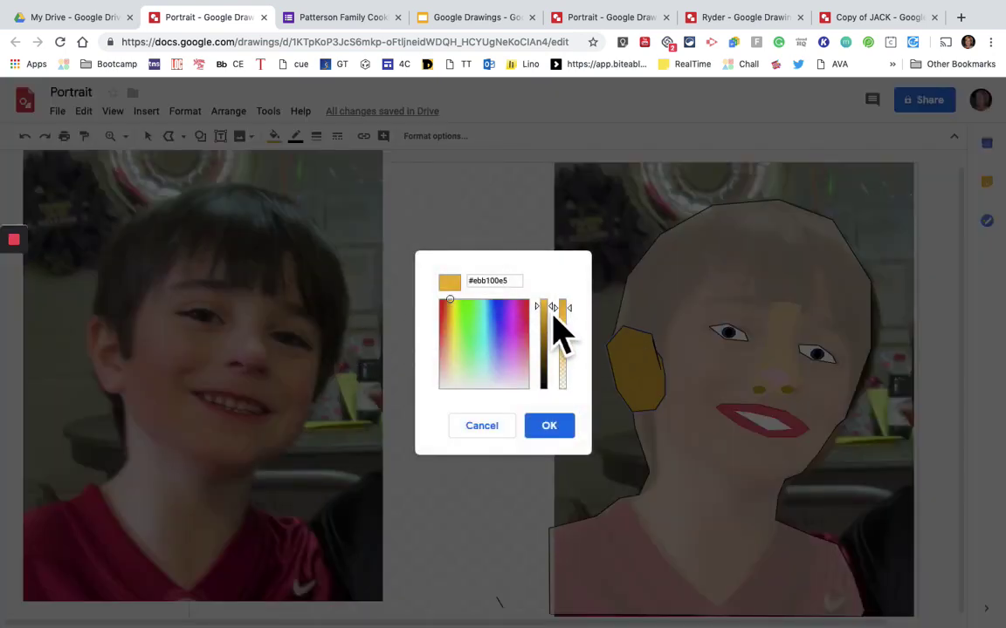
pyautogui.moveTo(553, 314); pyautogui.dragTo(552, 311)
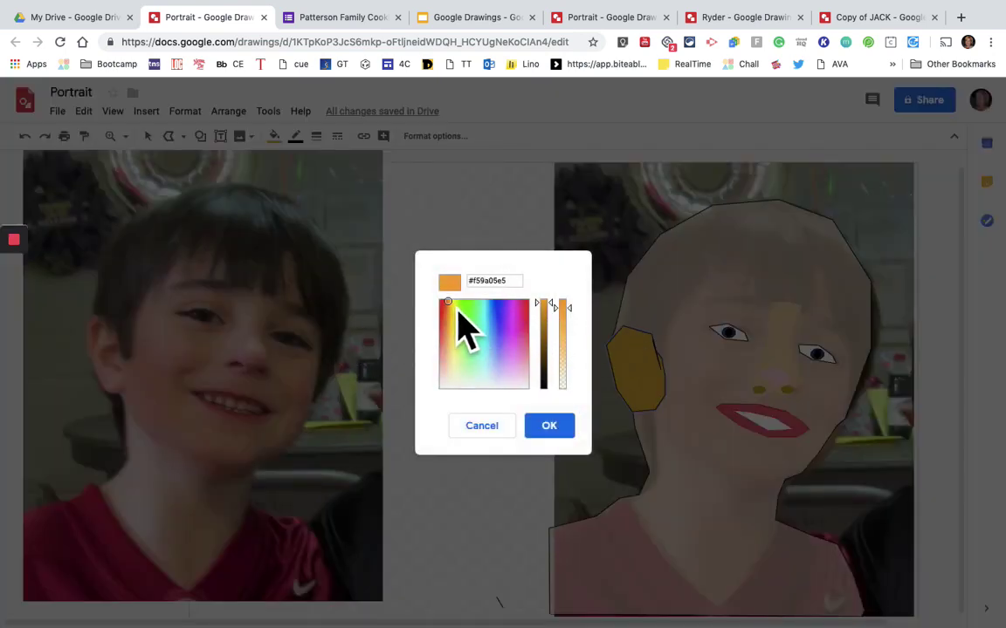
pyautogui.moveTo(456, 313); pyautogui.dragTo(458, 341)
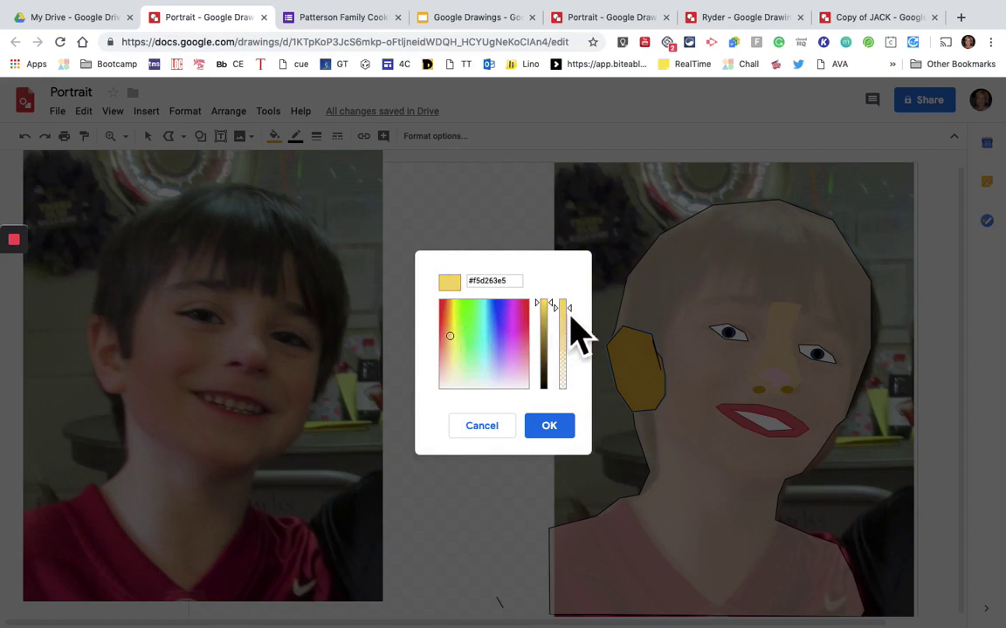
pyautogui.click(563, 431)
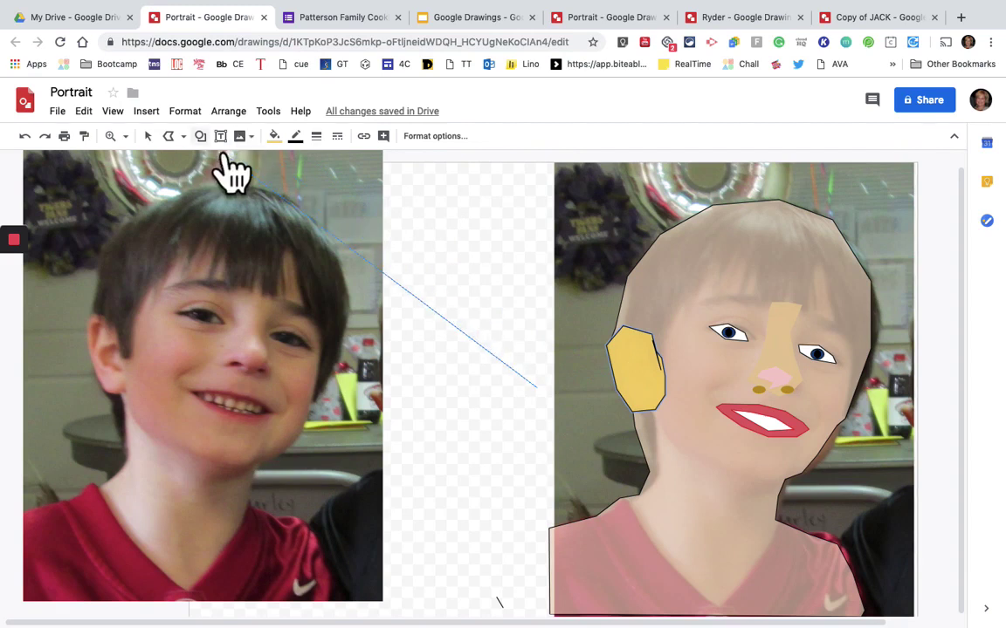
# Apply the saved custom orange to the ear shape and adjust it to the semi-transparent sandy yellow #efd173b4.
pyautogui.click(148, 136)
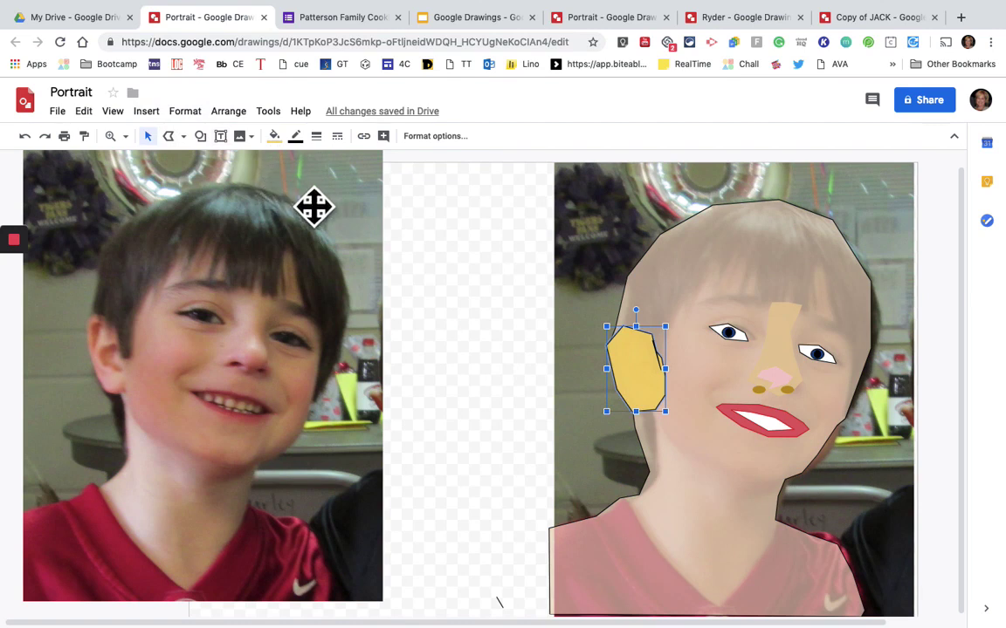
pyautogui.click(274, 137)
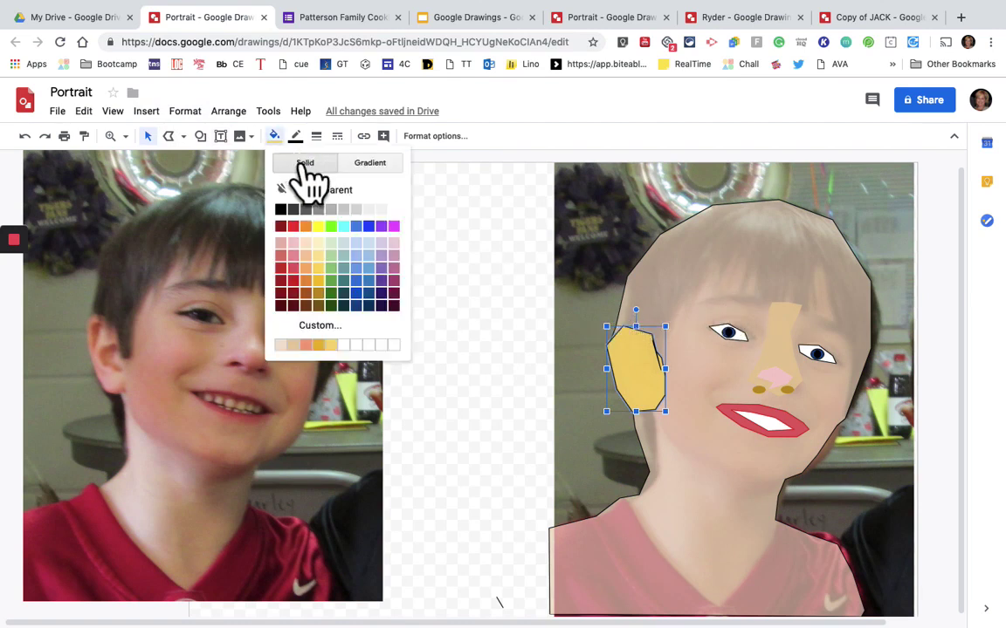
pyautogui.click(304, 344)
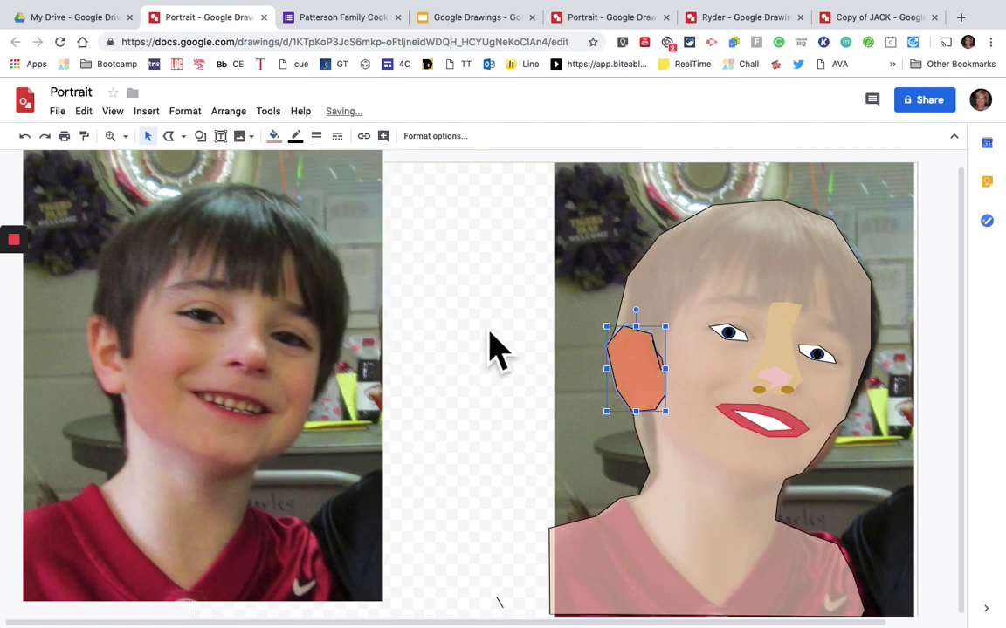
pyautogui.click(274, 136)
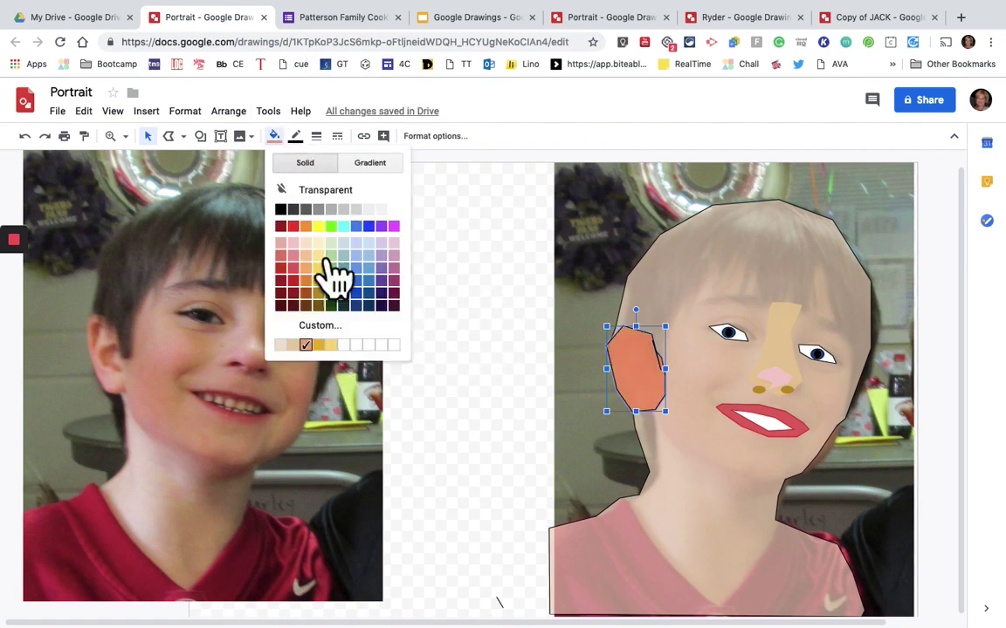
pyautogui.click(368, 344)
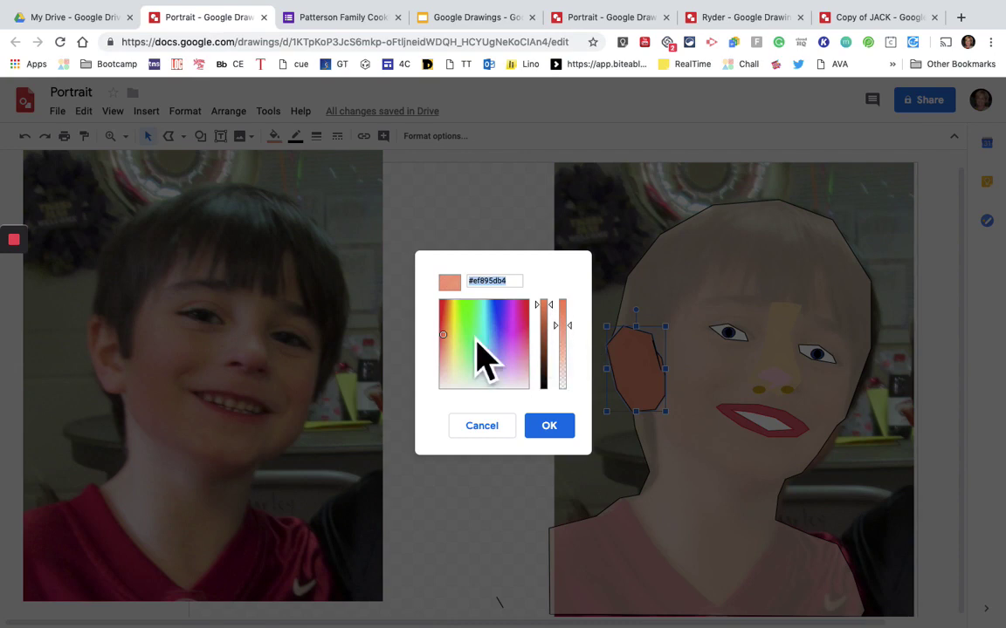
pyautogui.moveTo(454, 342); pyautogui.dragTo(459, 347)
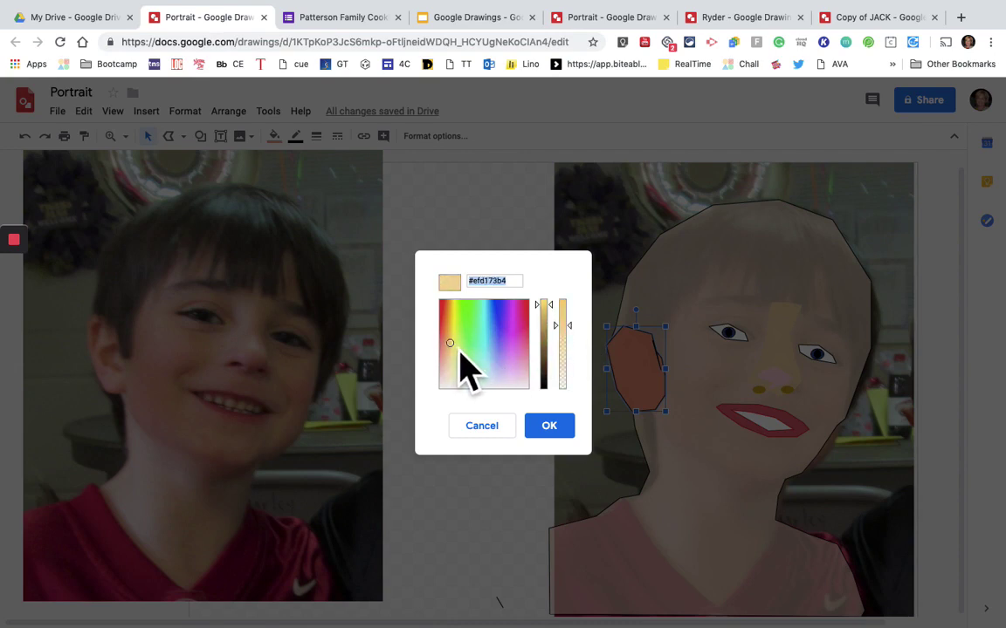
pyautogui.click(563, 430)
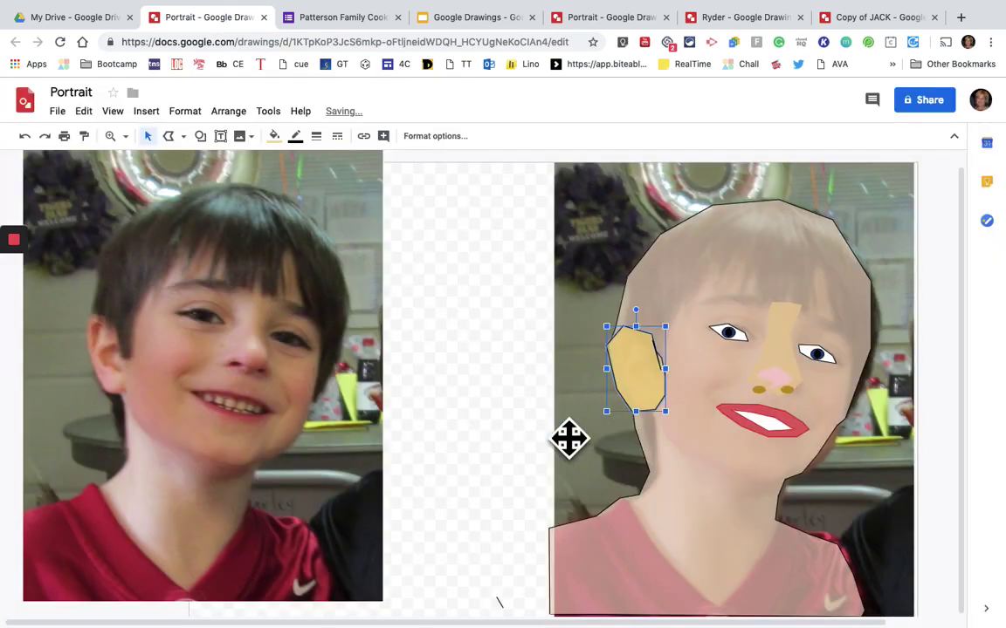
# Make the ear shape's outline transparent and deselect the shape.
pyautogui.click(624, 359)
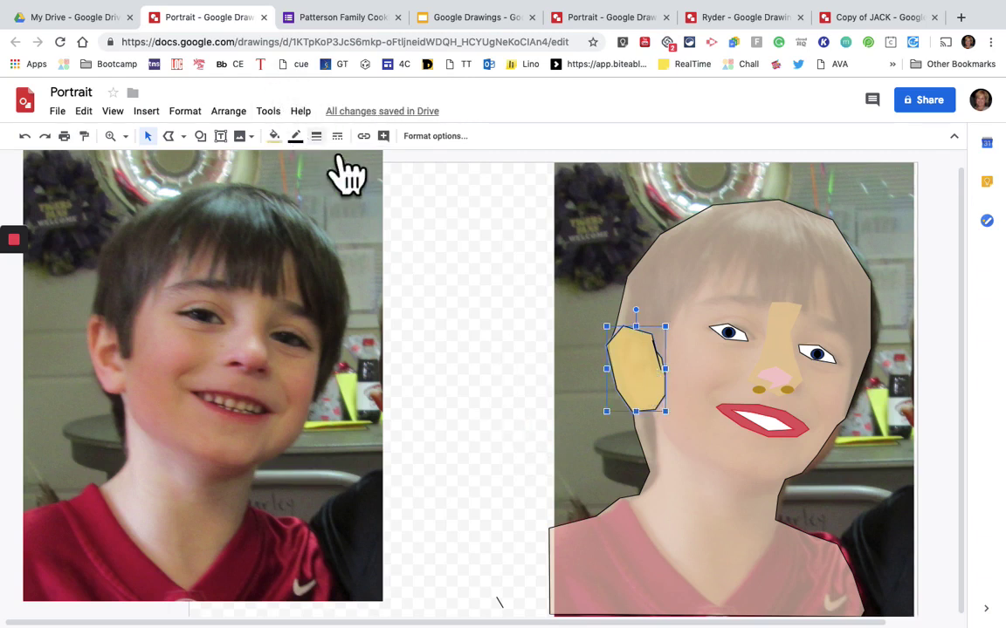
pyautogui.click(295, 137)
pyautogui.click(393, 168)
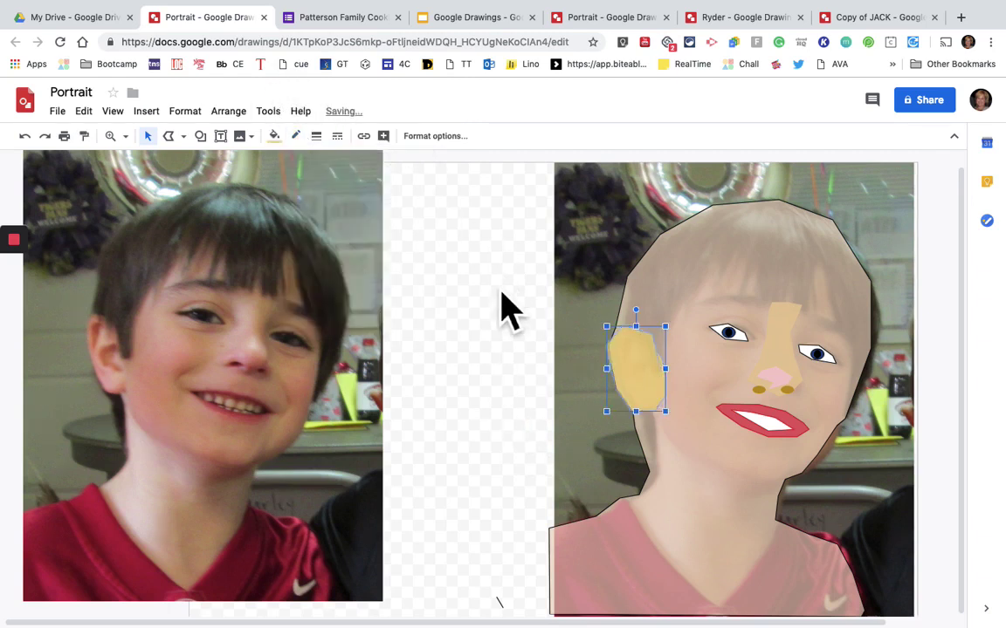
pyautogui.click(462, 284)
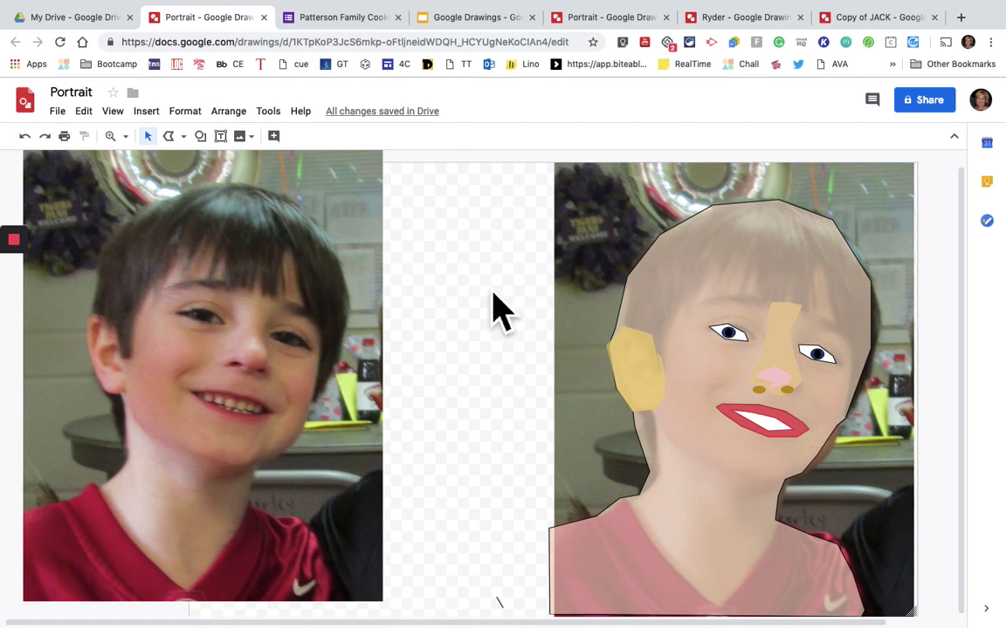
# Trace the face on the left photo as a closed polyline running from the forehead hairline around the jaw and chin.
pyautogui.click(170, 136)
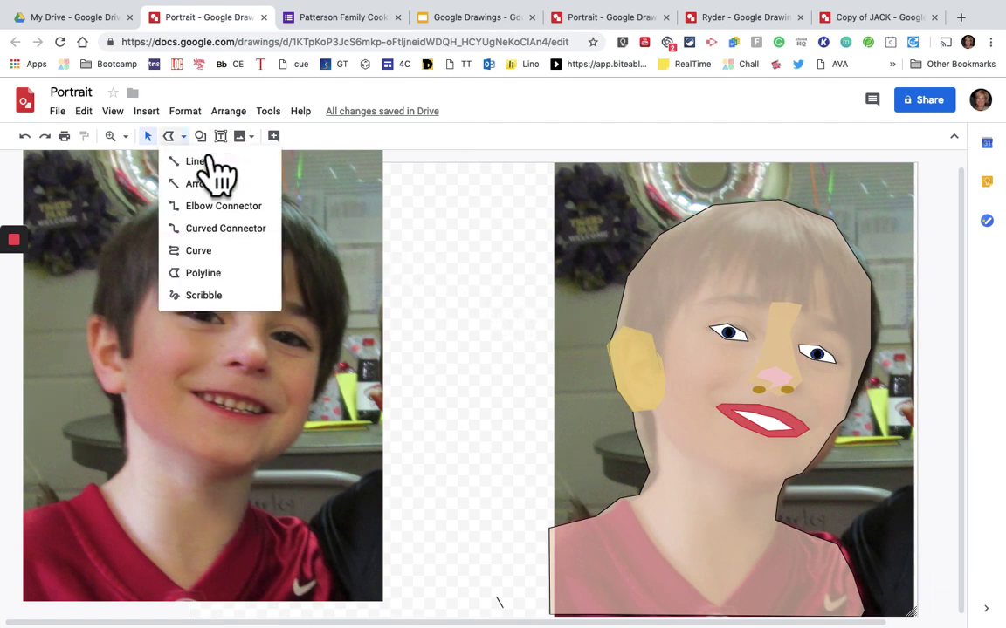
pyautogui.click(243, 274)
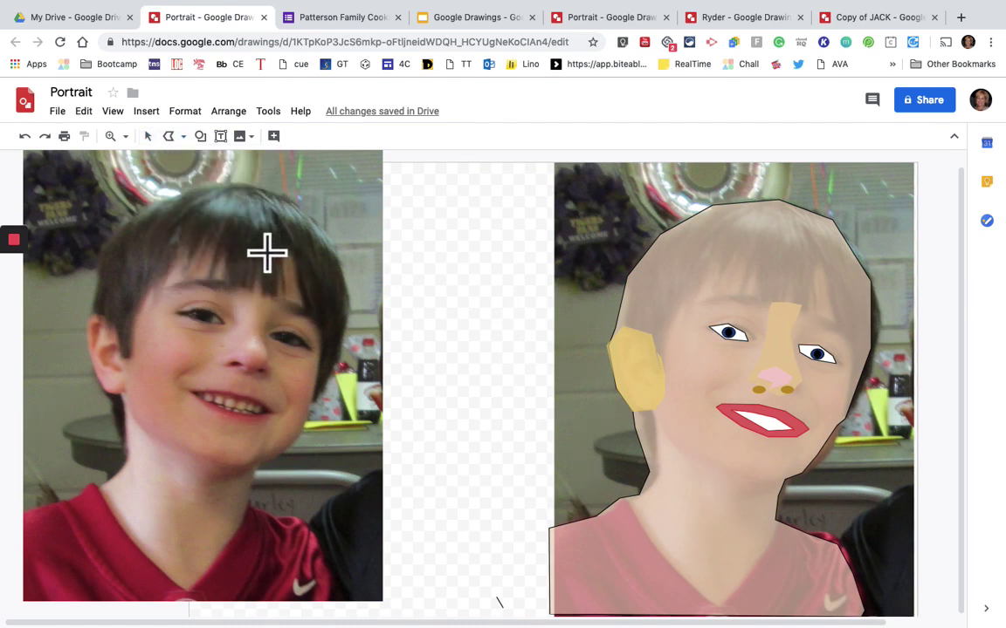
pyautogui.click(220, 245)
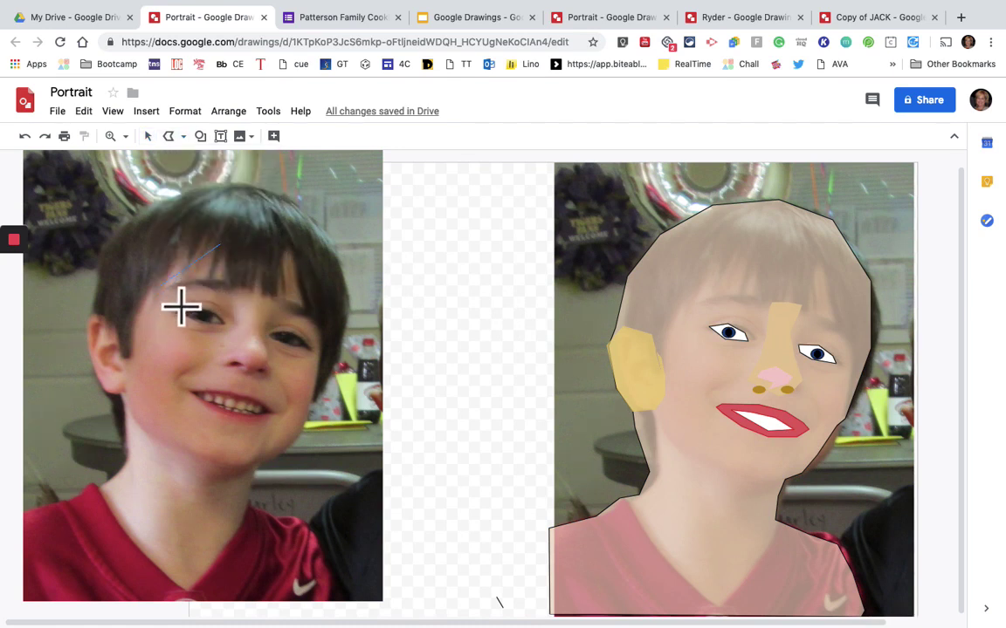
pyautogui.click(162, 265)
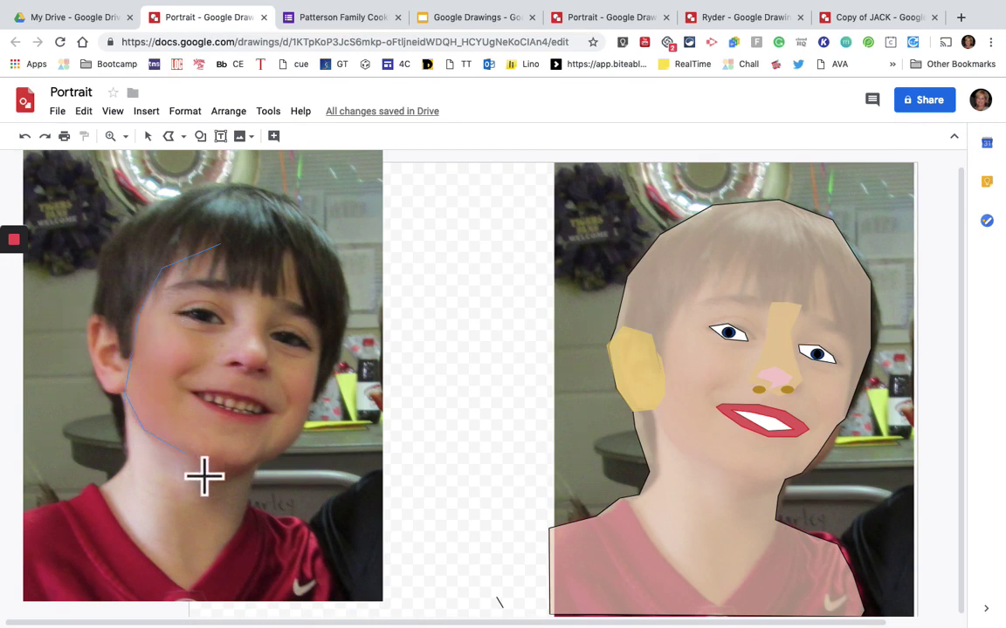
pyautogui.click(232, 472)
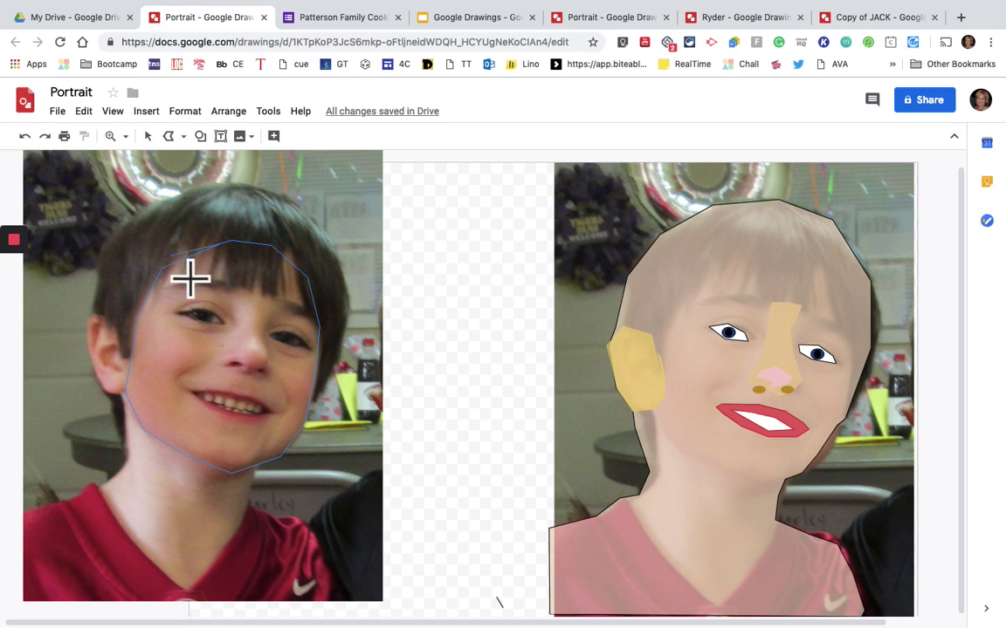
pyautogui.click(241, 263)
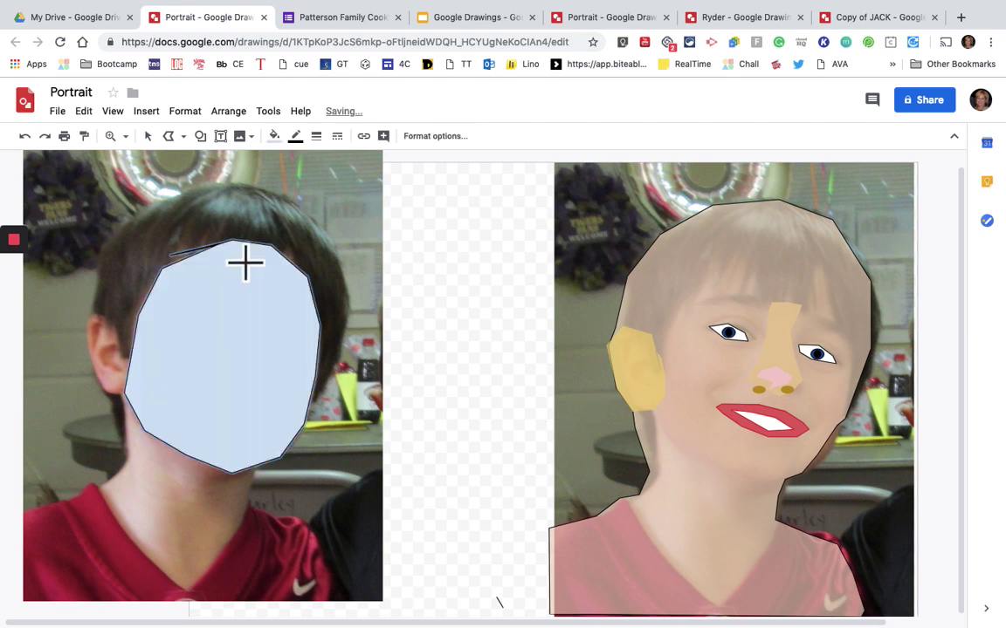
# Fill the traced face shape with the saved custom semi-transparent tan and make its outline transparent.
pyautogui.click(275, 137)
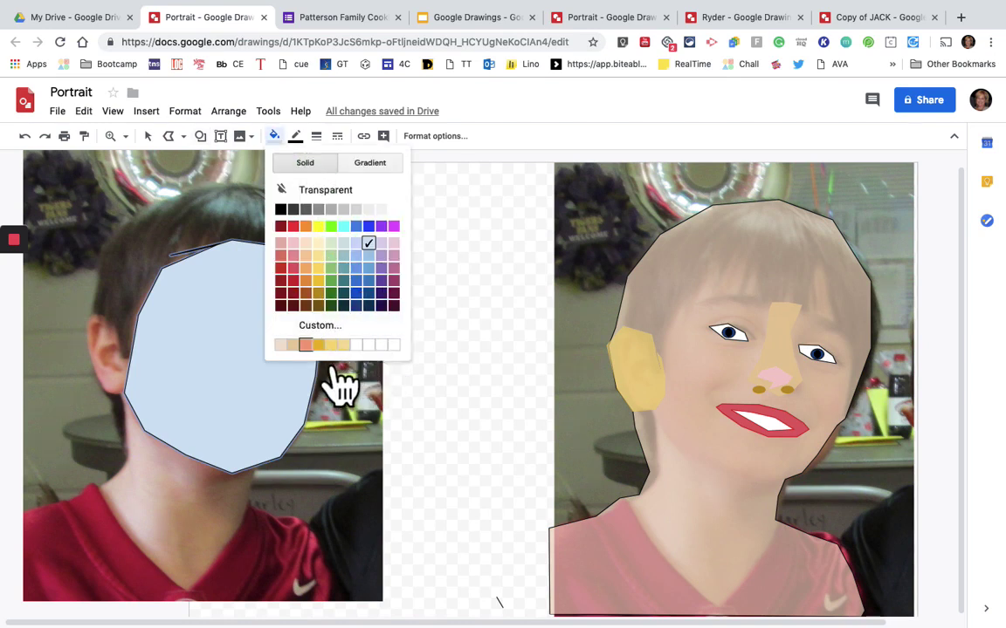
pyautogui.click(318, 345)
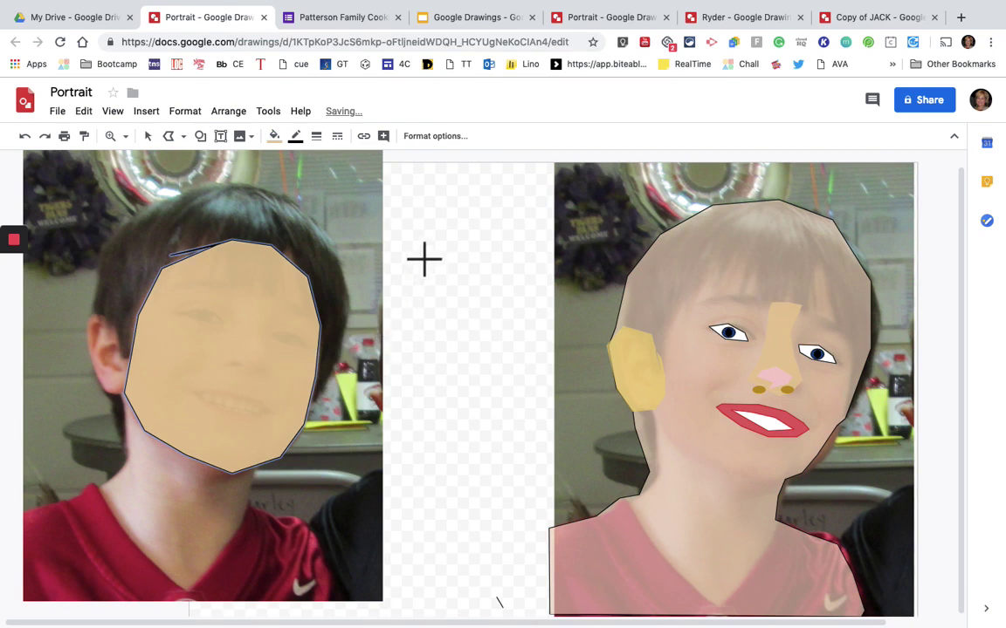
pyautogui.click(295, 136)
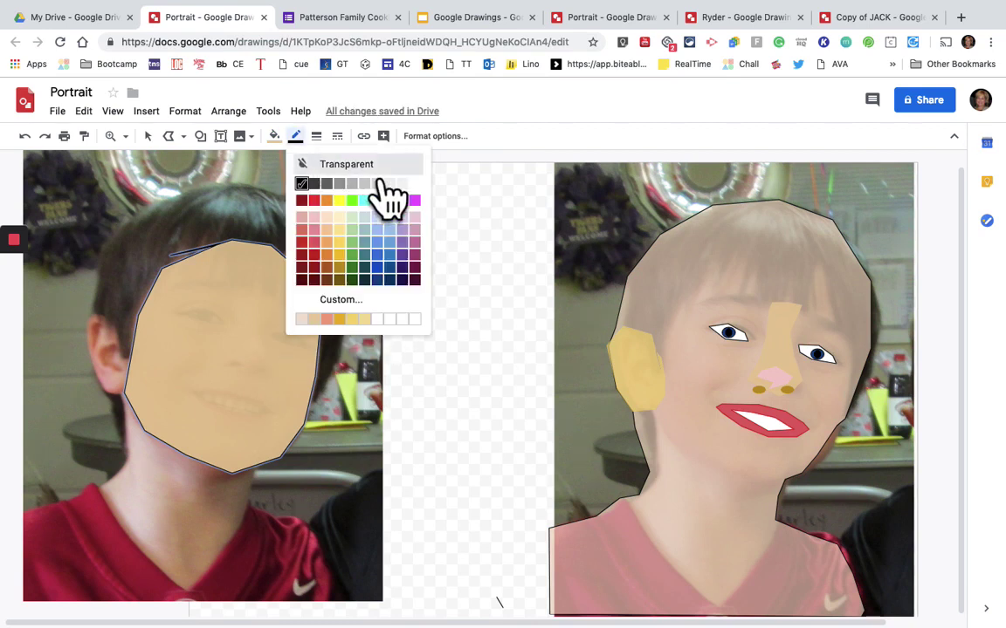
pyautogui.click(349, 162)
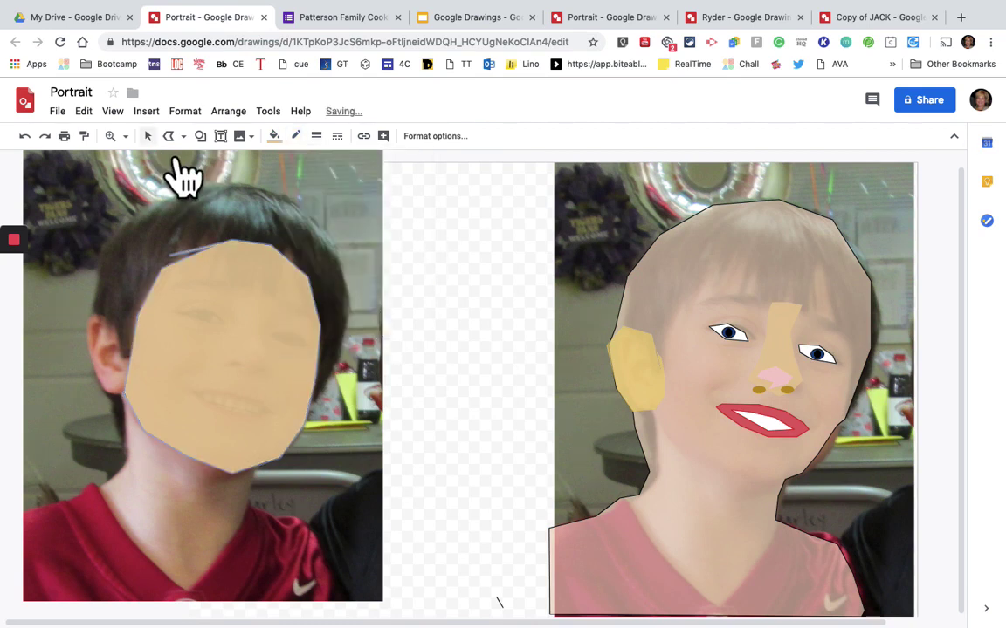
# Move the face shape from the left photo toward the right portrait and send it backward repeatedly, behind the ear and facial features.
pyautogui.click(170, 201)
pyautogui.moveTo(245, 384); pyautogui.dragTo(605, 368)
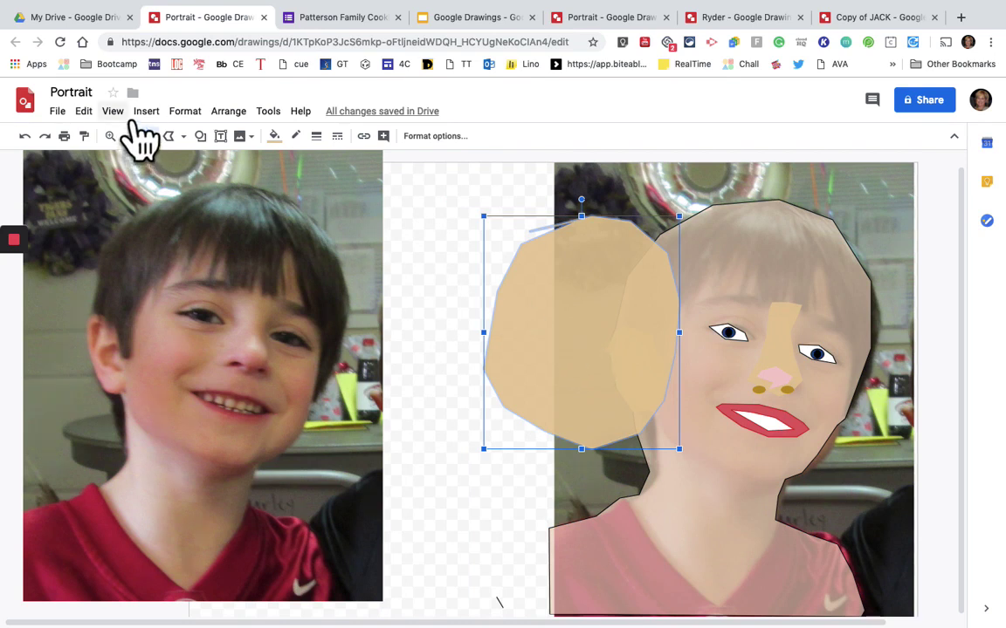
pyautogui.click(185, 111)
pyautogui.moveTo(229, 113)
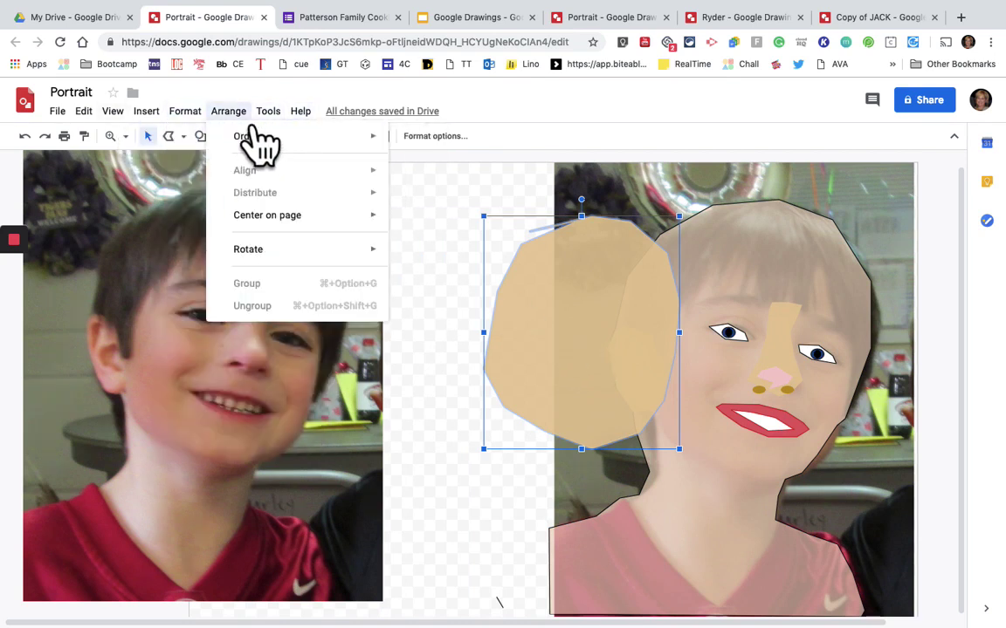
pyautogui.moveTo(247, 146)
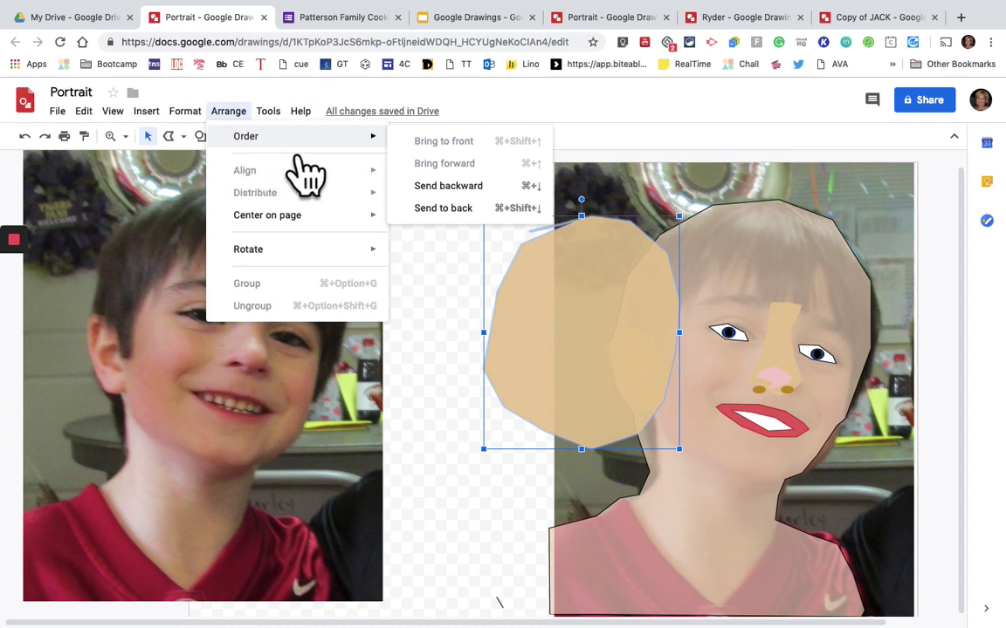
pyautogui.click(494, 197)
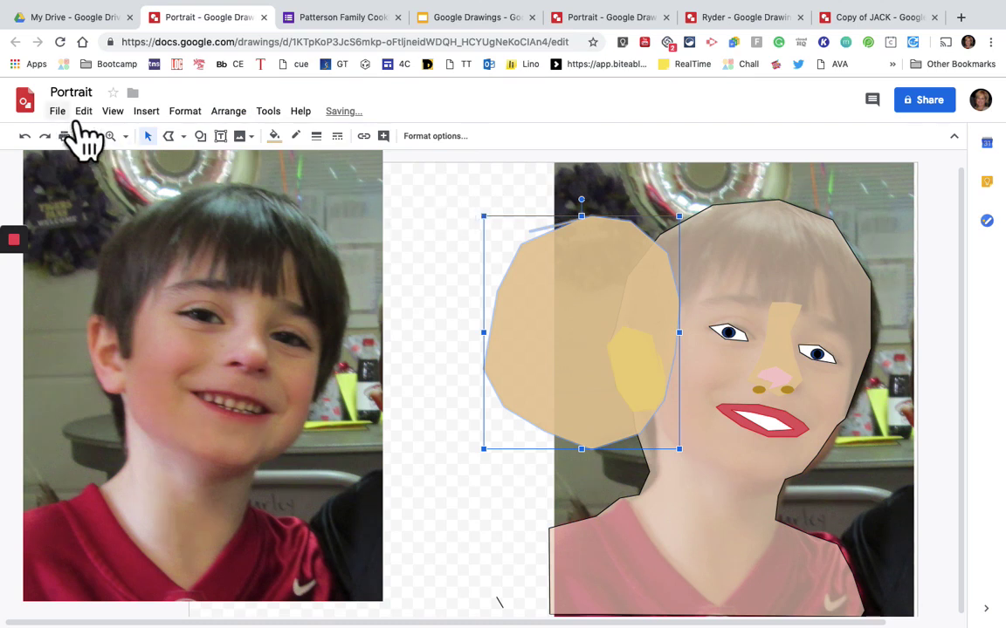
pyautogui.click(229, 111)
pyautogui.moveTo(281, 138)
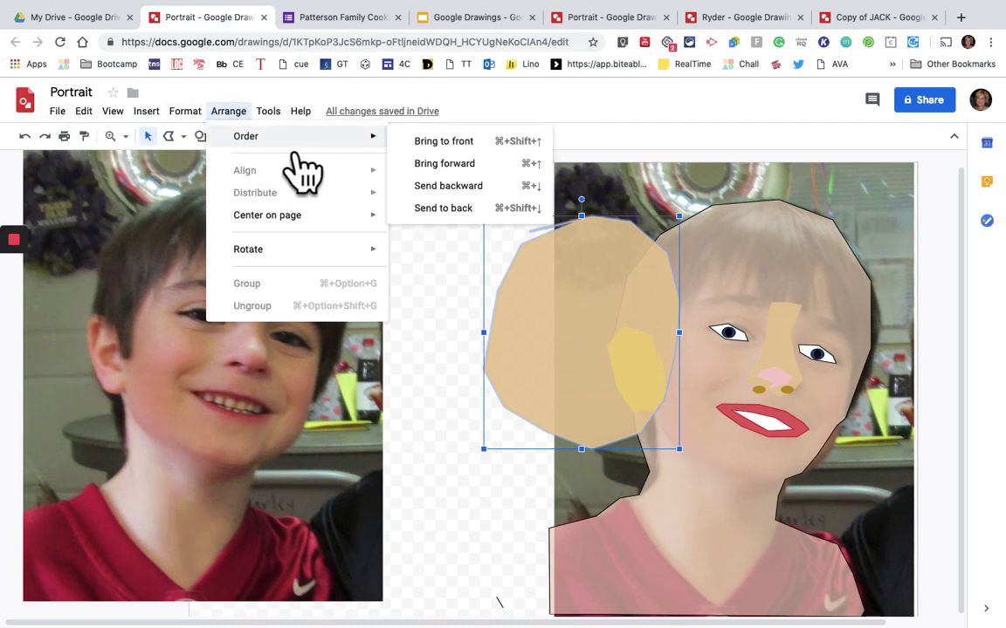
pyautogui.click(523, 207)
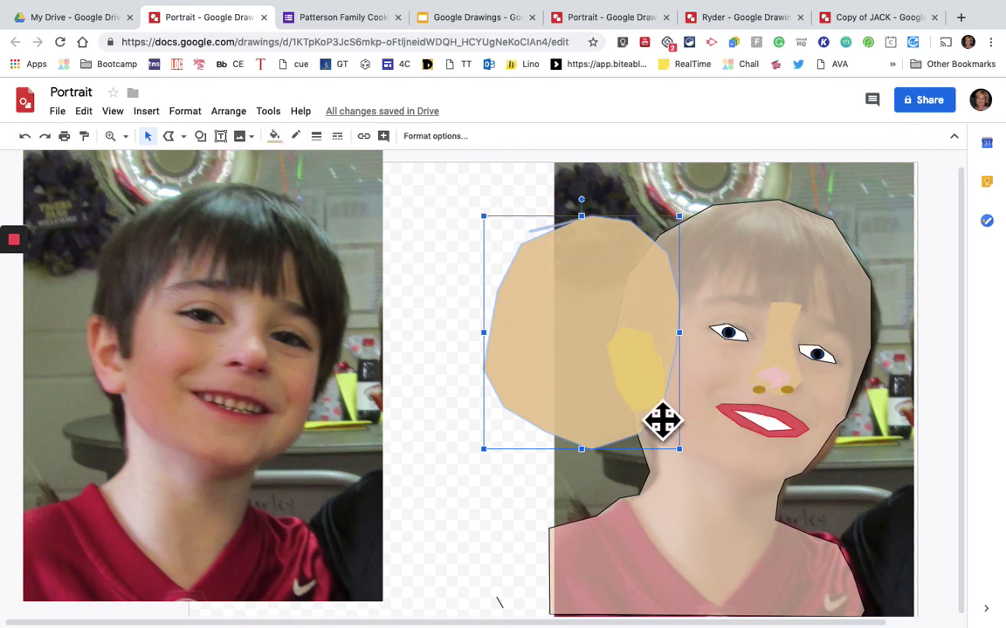
pyautogui.click(228, 111)
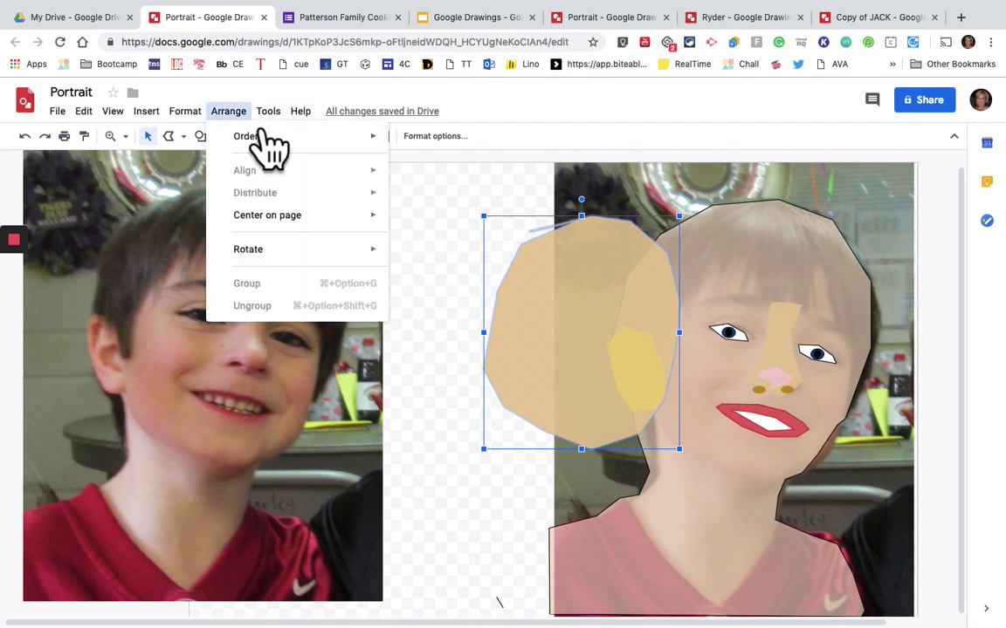
pyautogui.moveTo(314, 148)
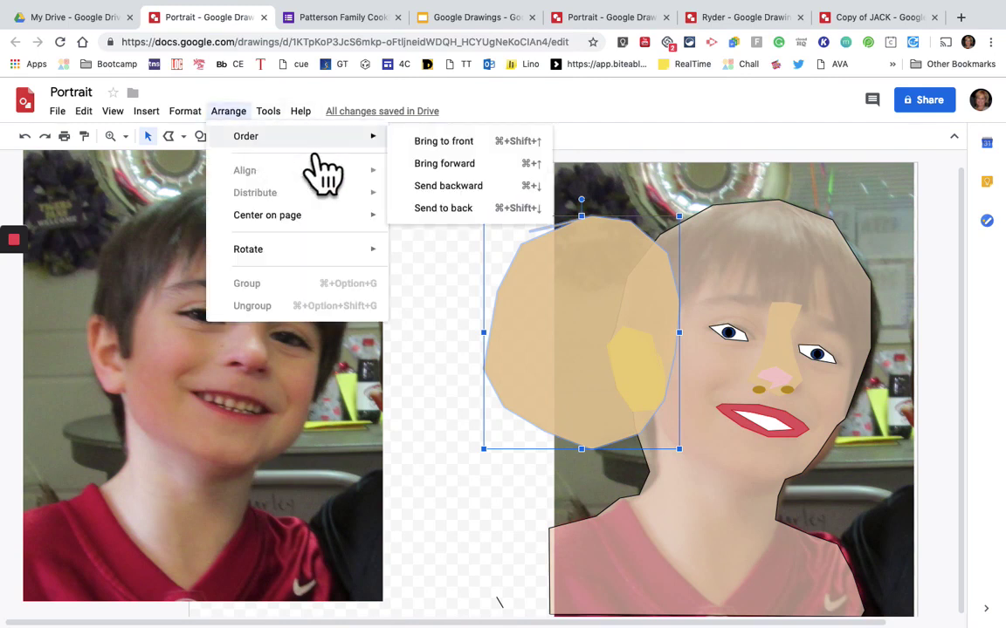
pyautogui.click(510, 209)
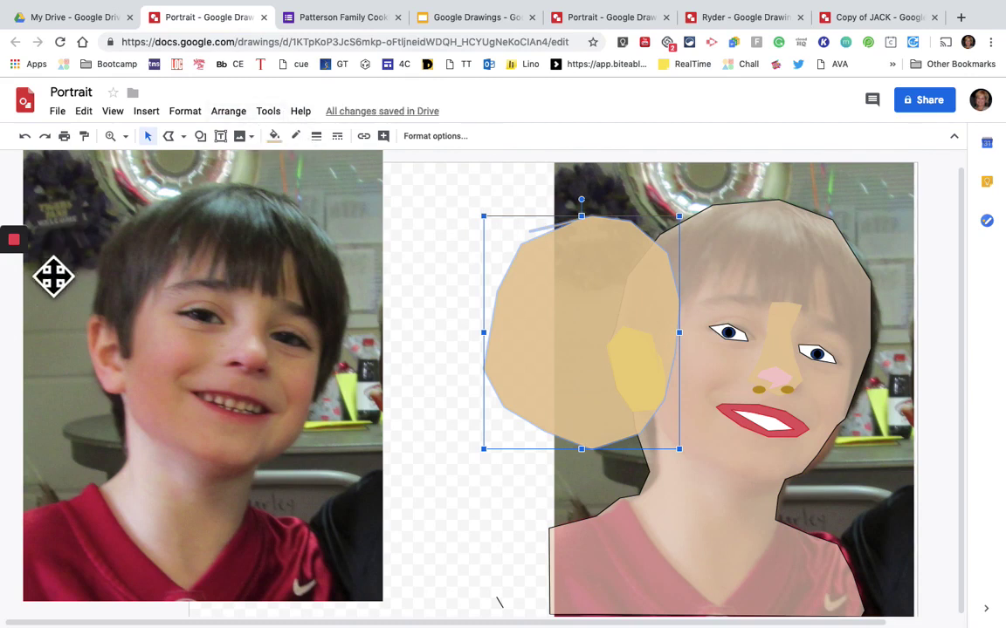
# Position the face shape beneath the eyes, nose and mouth on the right photo and nudge the head-and-shoulders silhouette slightly to the right.
pyautogui.moveTo(27, 301)
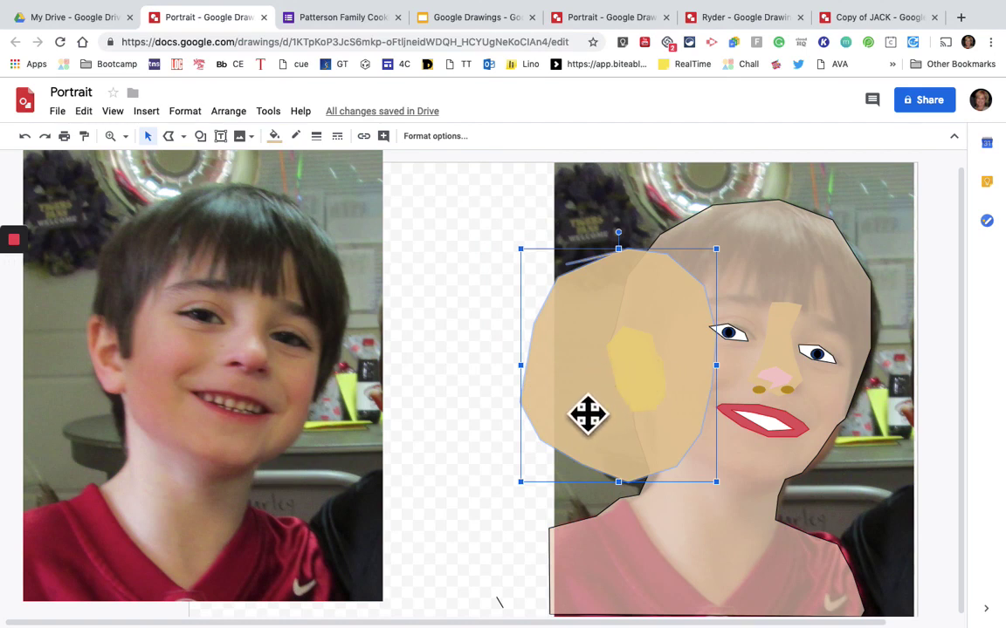
pyautogui.moveTo(586, 412); pyautogui.dragTo(716, 417)
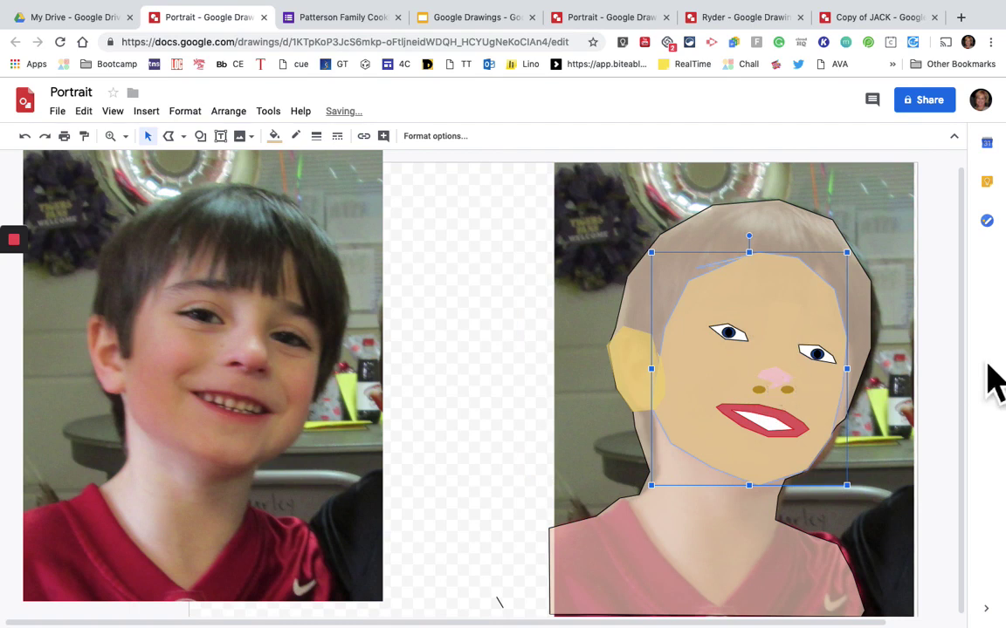
pyautogui.click(958, 392)
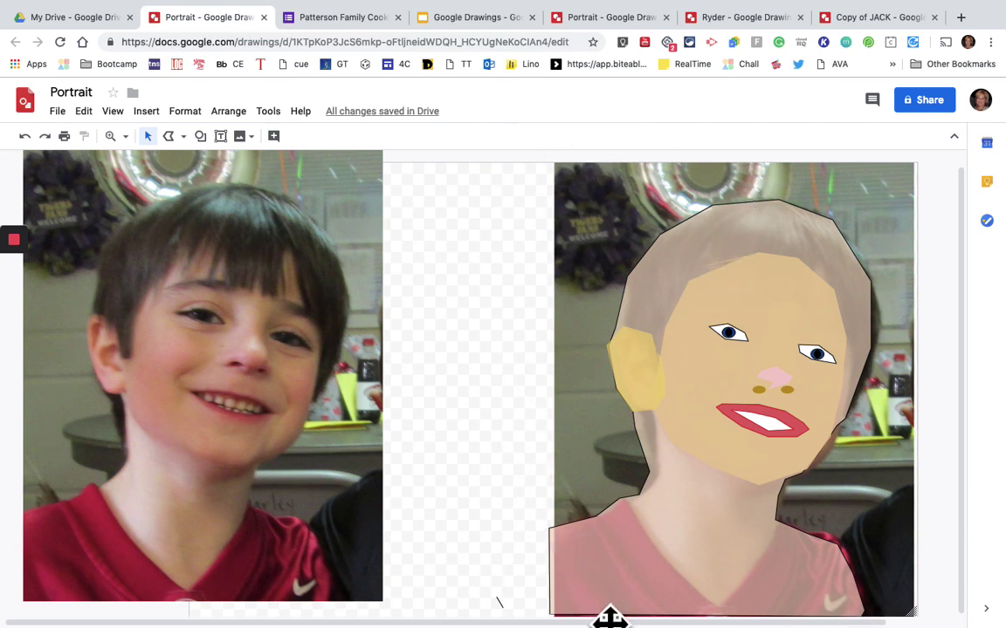
pyautogui.moveTo(609, 618); pyautogui.dragTo(604, 618)
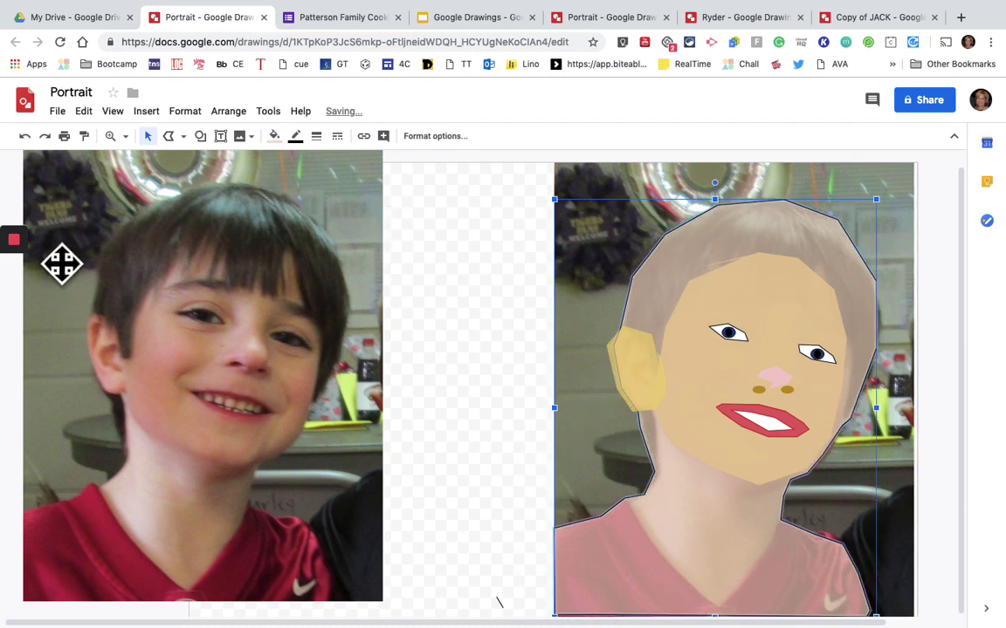
pyautogui.moveTo(23, 294)
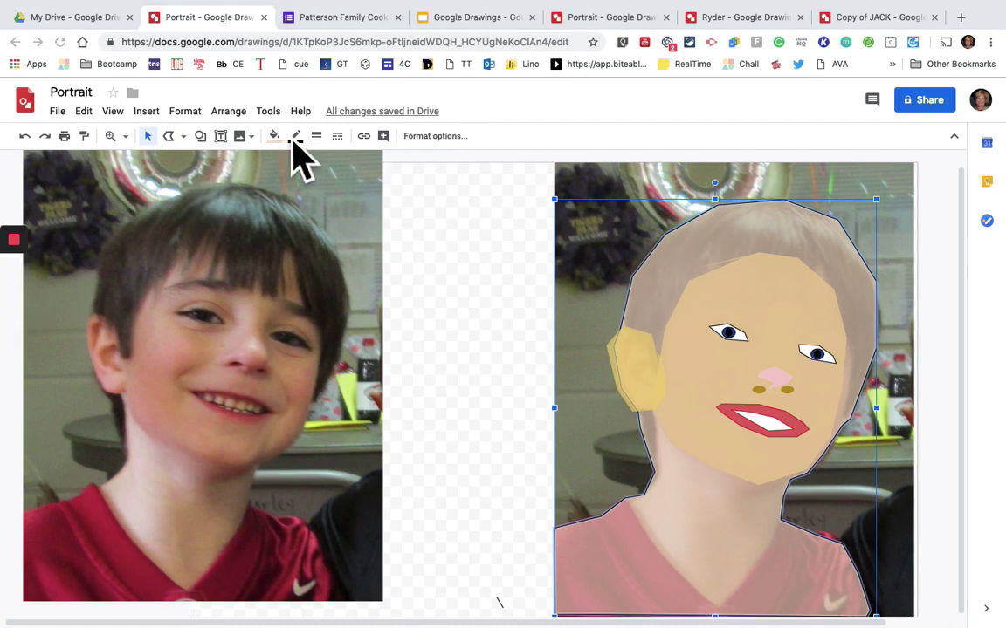
# Trace the neck on the right photo as a closed polyline along the jawline, neck sides and V-shaped collar.
pyautogui.click(182, 137)
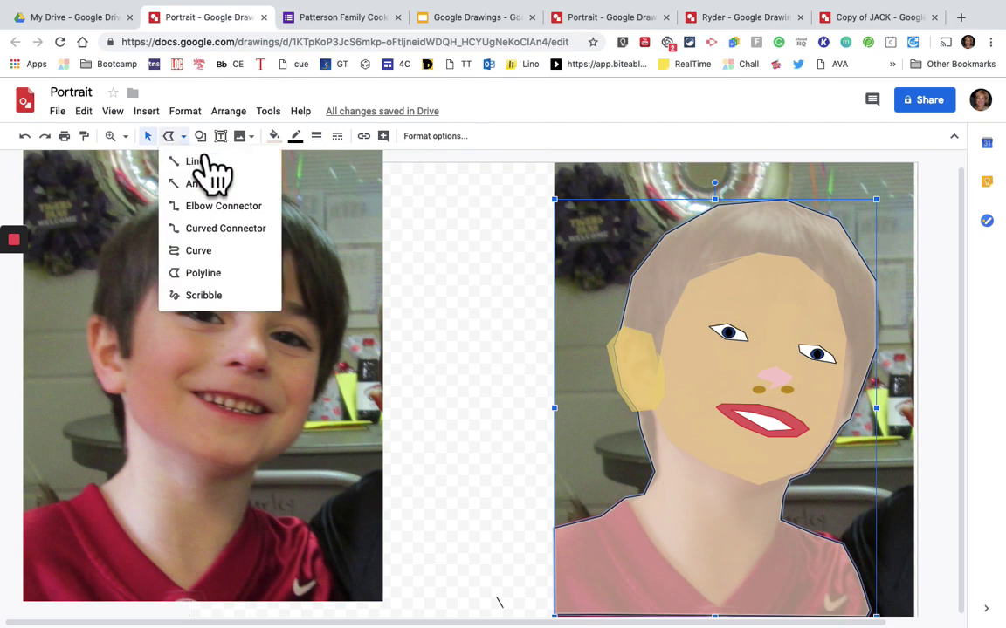
pyautogui.click(225, 275)
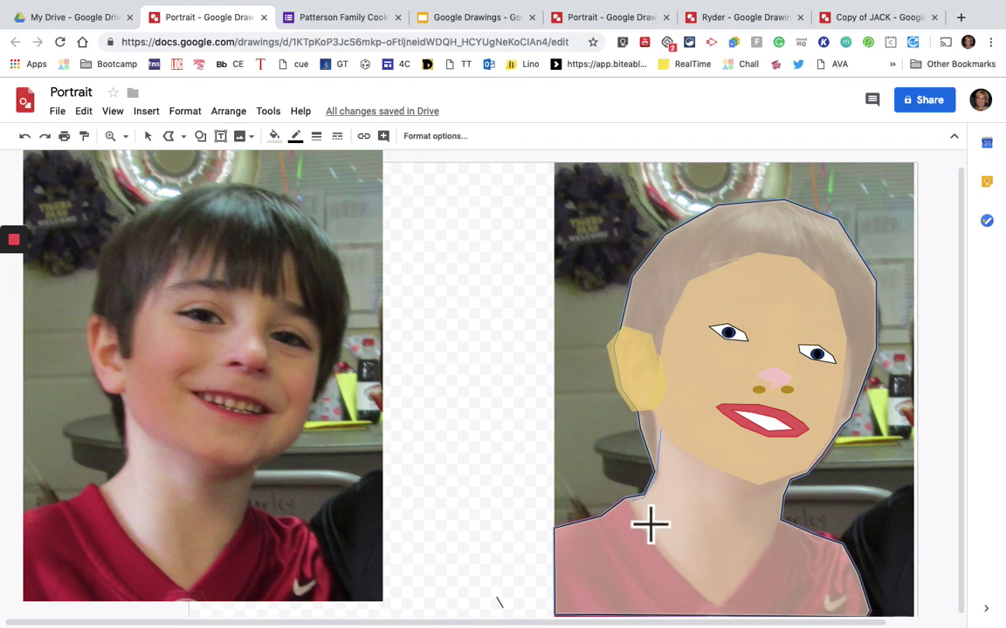
pyautogui.click(650, 525)
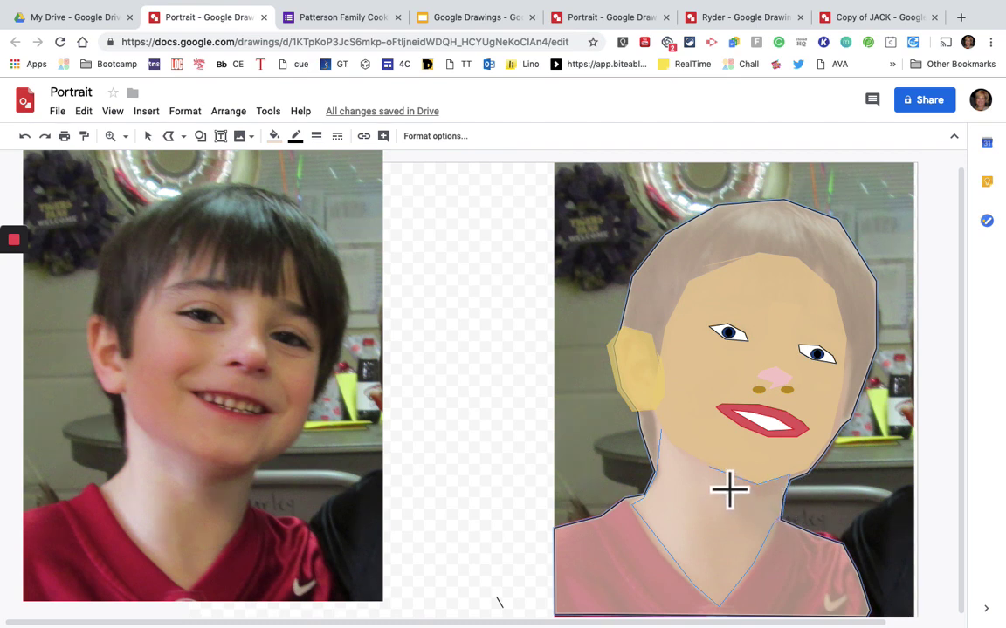
pyautogui.doubleClick(681, 458)
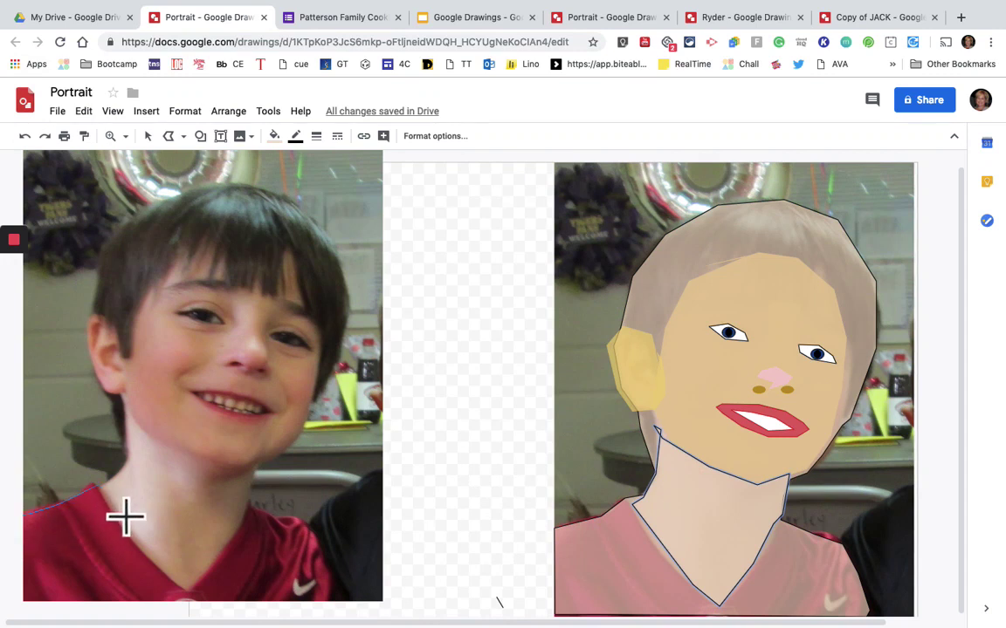
# Trace the shirt on the left photo as a closed polyline following the shoulders, V-neck and lower photo edge.
pyautogui.click(210, 608)
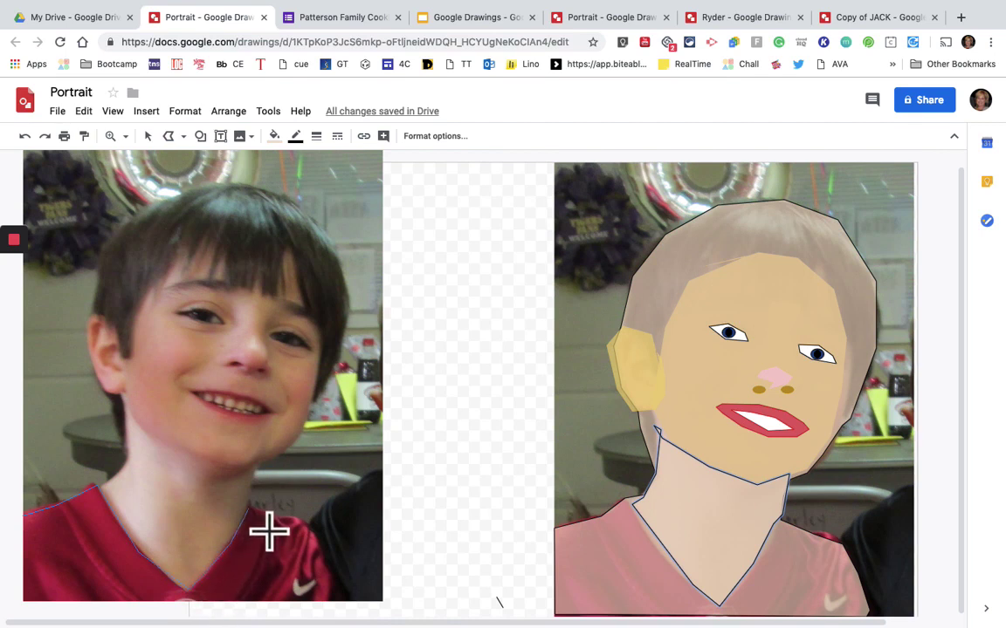
pyautogui.click(319, 538)
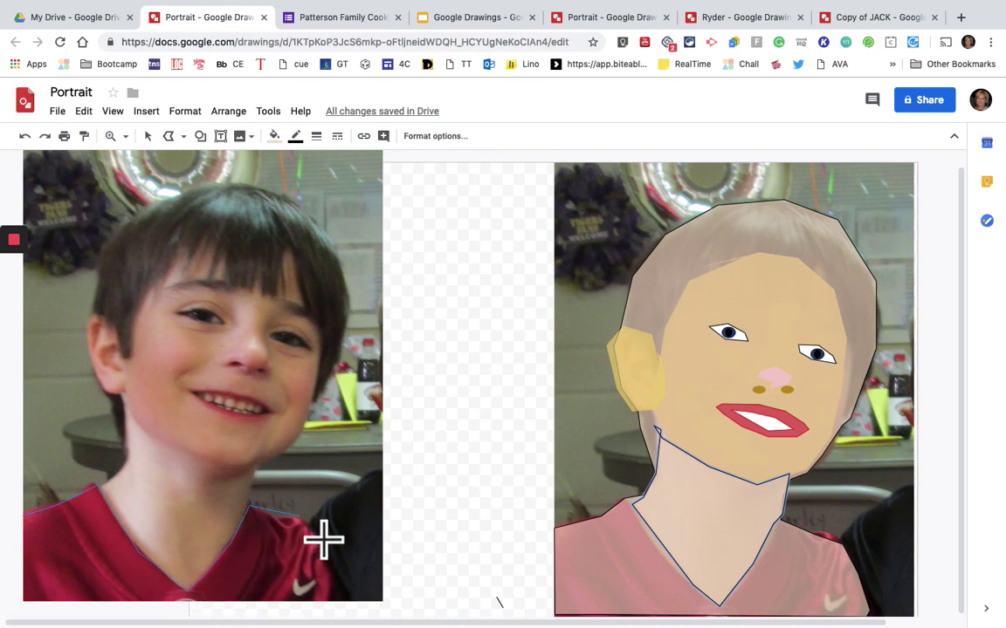
pyautogui.click(336, 586)
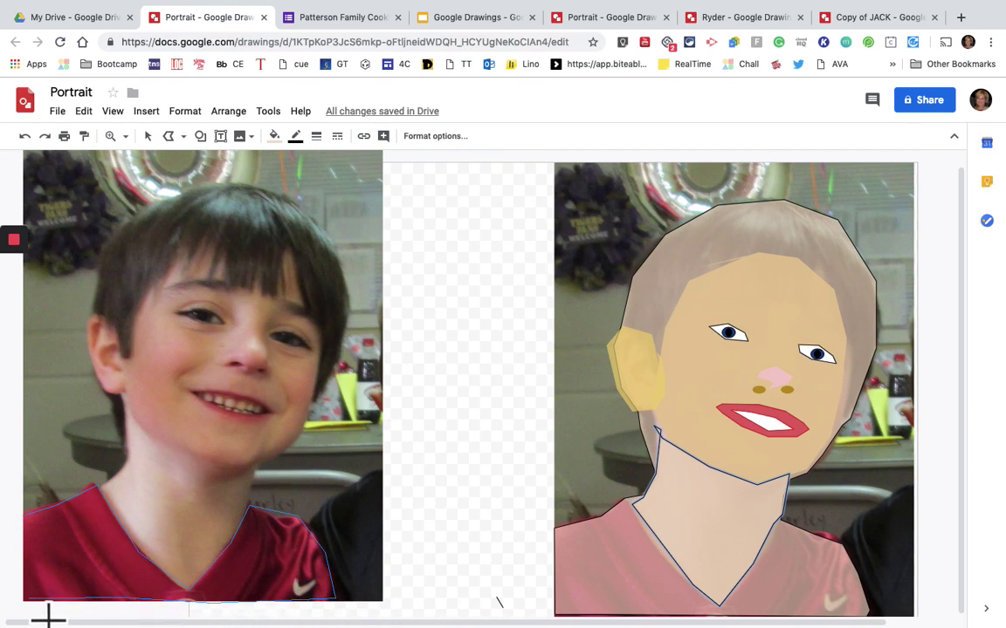
pyautogui.click(50, 537)
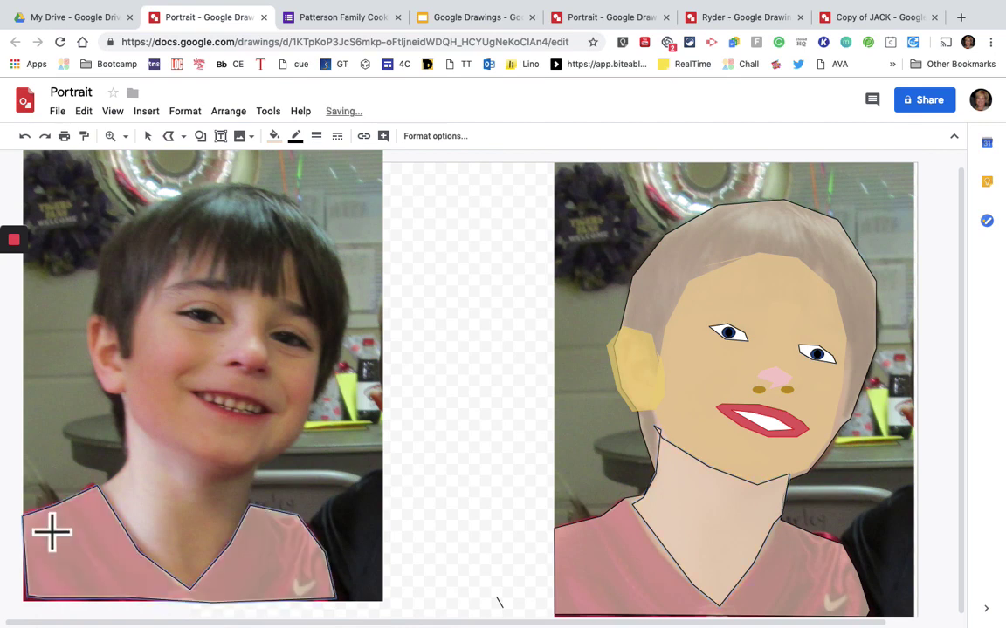
# Move the traced shirt shape over the shirt on the right photo and fill it with dark red.
pyautogui.click(147, 135)
pyautogui.click(66, 506)
pyautogui.moveTo(117, 587); pyautogui.dragTo(414, 624)
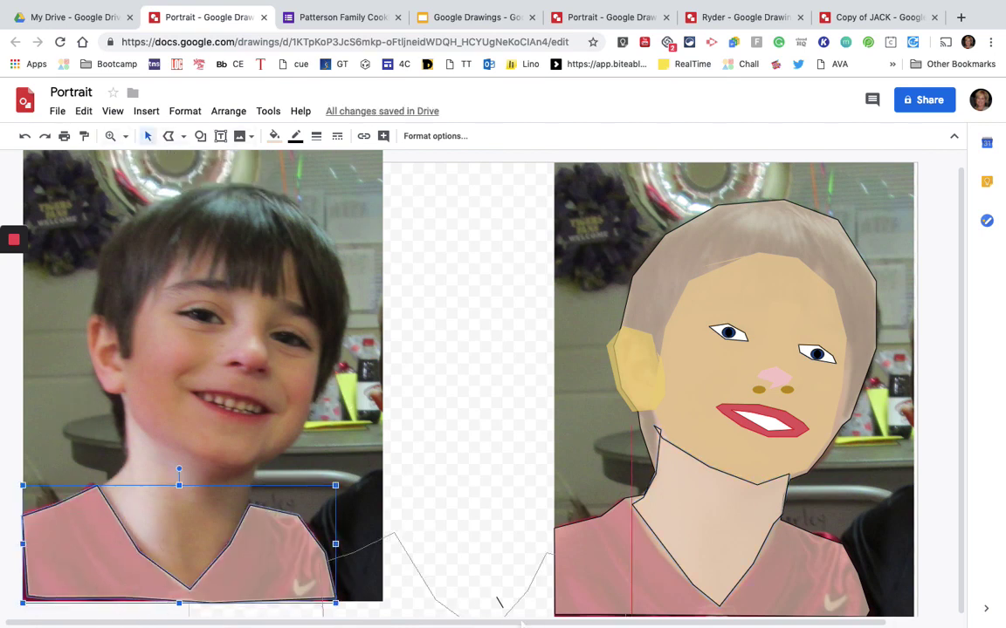
pyautogui.moveTo(521, 622); pyautogui.dragTo(644, 605)
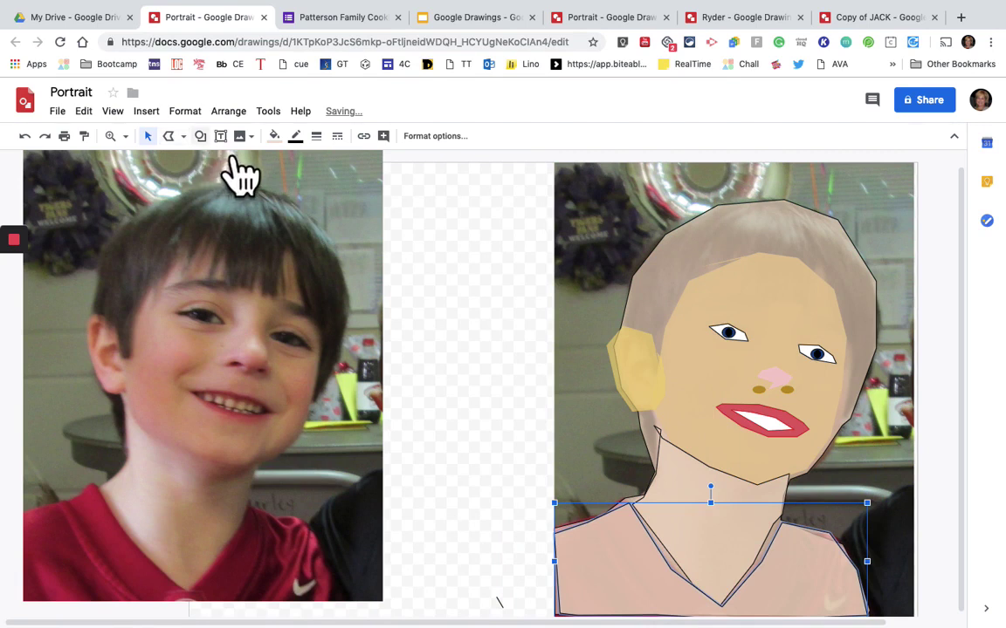
pyautogui.click(274, 136)
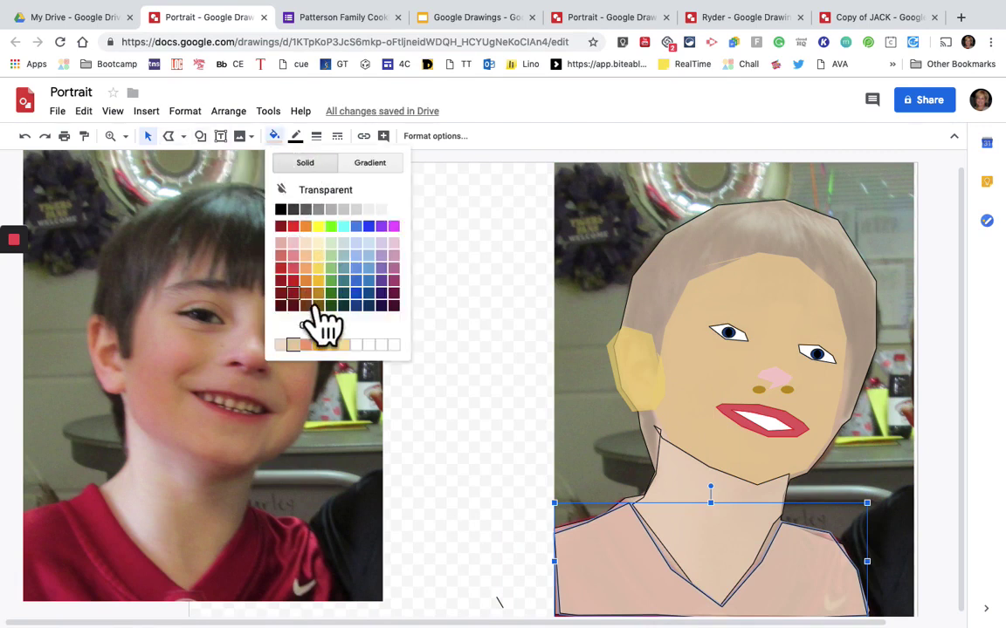
pyautogui.click(293, 293)
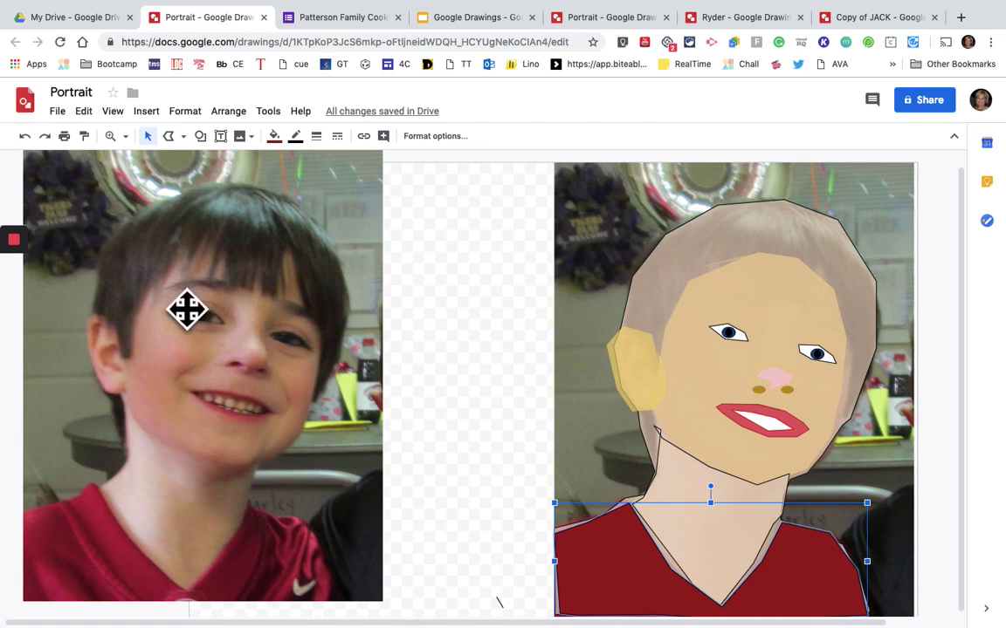
# Trace the left-hand eyebrow on the left photo as a closed polyline and fill it with dark brown.
pyautogui.click(182, 136)
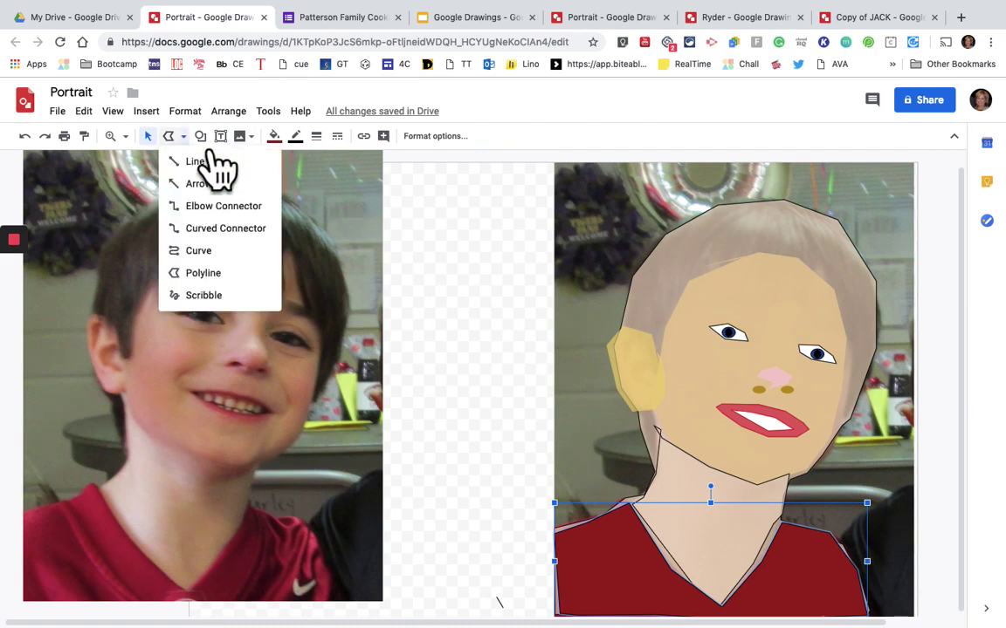
pyautogui.click(247, 274)
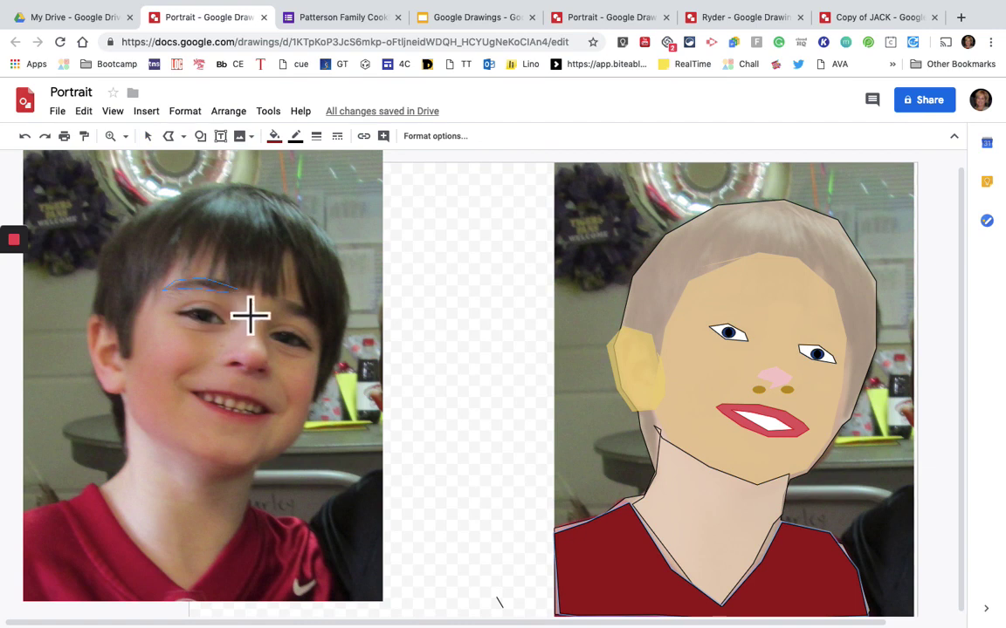
pyautogui.press('Escape')
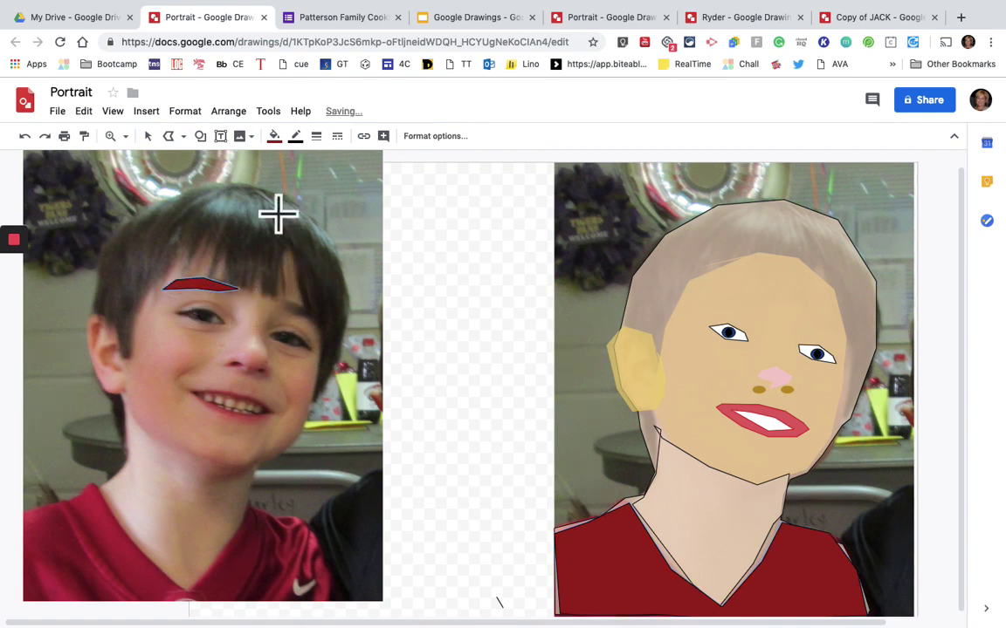
pyautogui.click(277, 138)
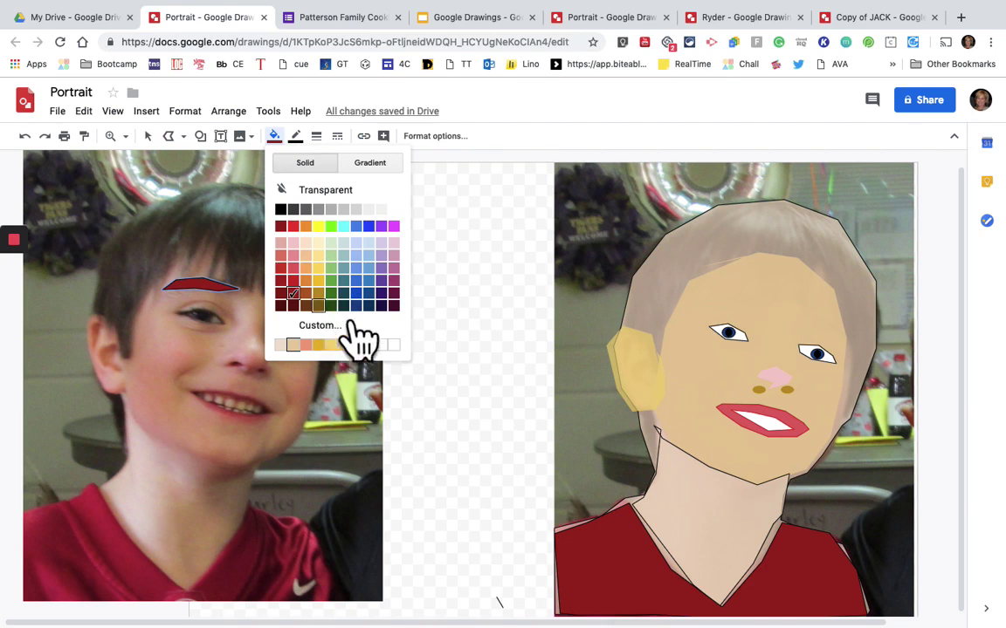
pyautogui.click(325, 329)
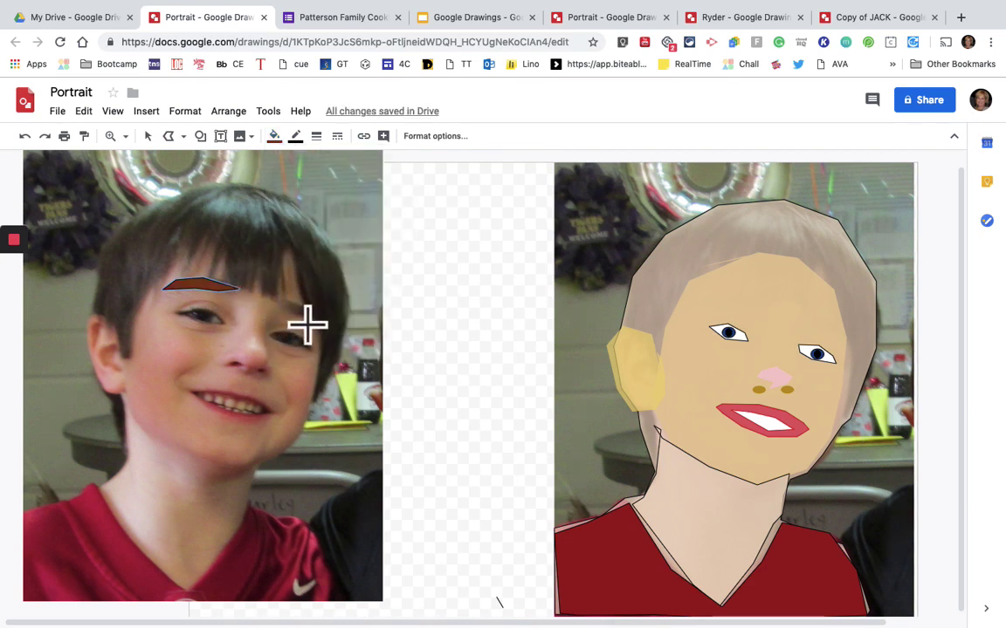
# Trace the right-hand eyebrow on the left photo as a closed dark brown polyline.
pyautogui.click(288, 303)
pyautogui.click(313, 307)
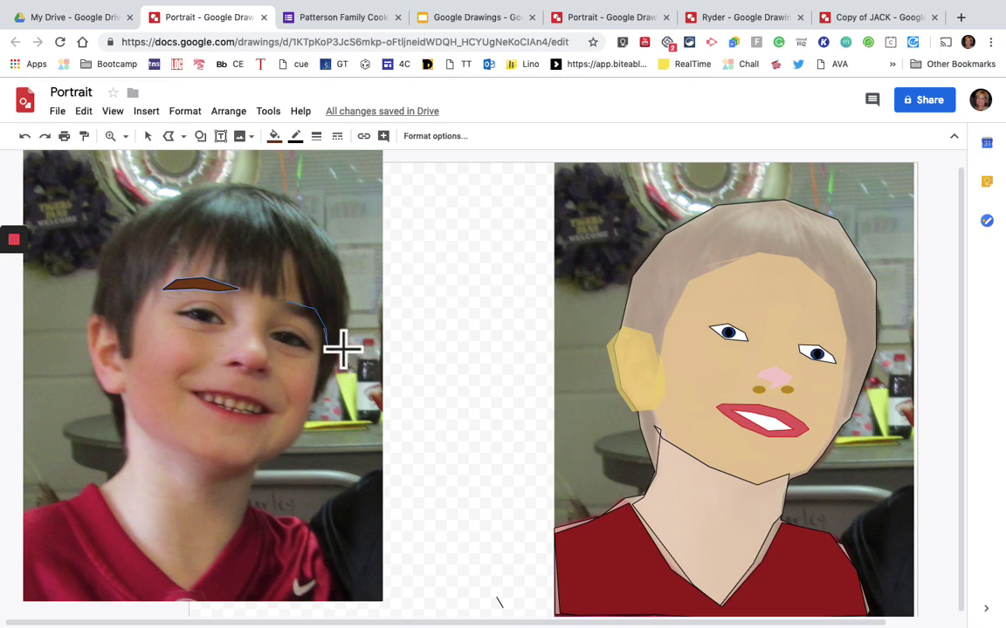
pyautogui.doubleClick(303, 330)
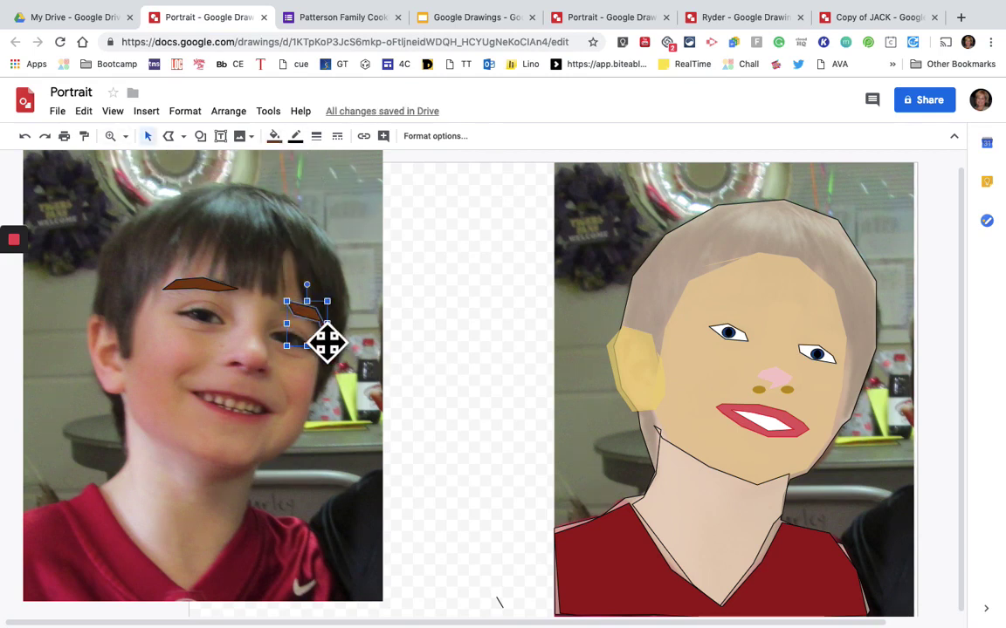
# Move both traced eyebrows from the left photo to above the matching eyes on the right portrait.
pyautogui.moveTo(325, 332); pyautogui.dragTo(839, 356)
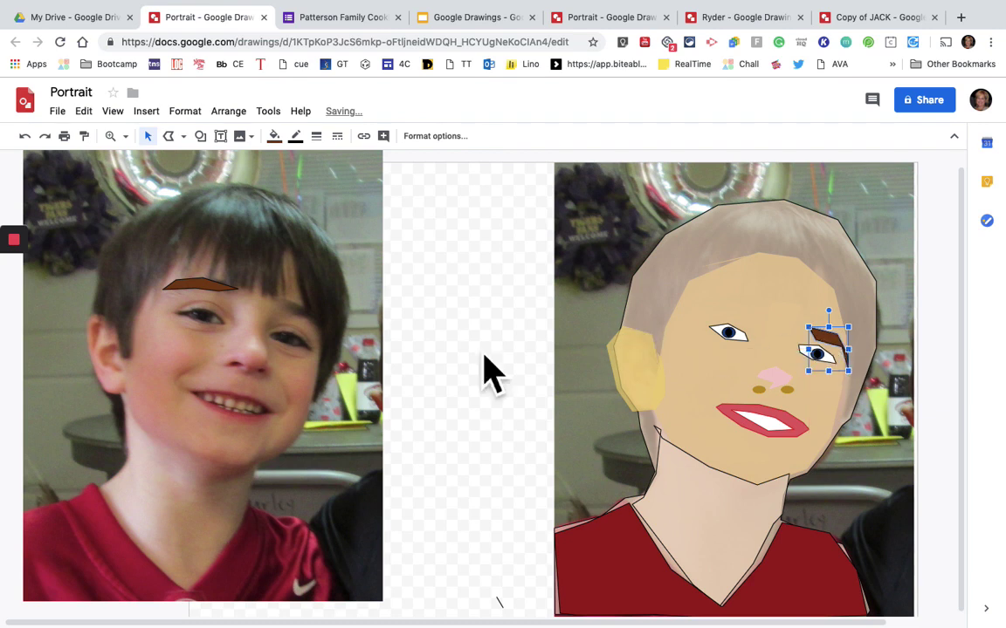
pyautogui.moveTo(225, 303); pyautogui.dragTo(758, 332)
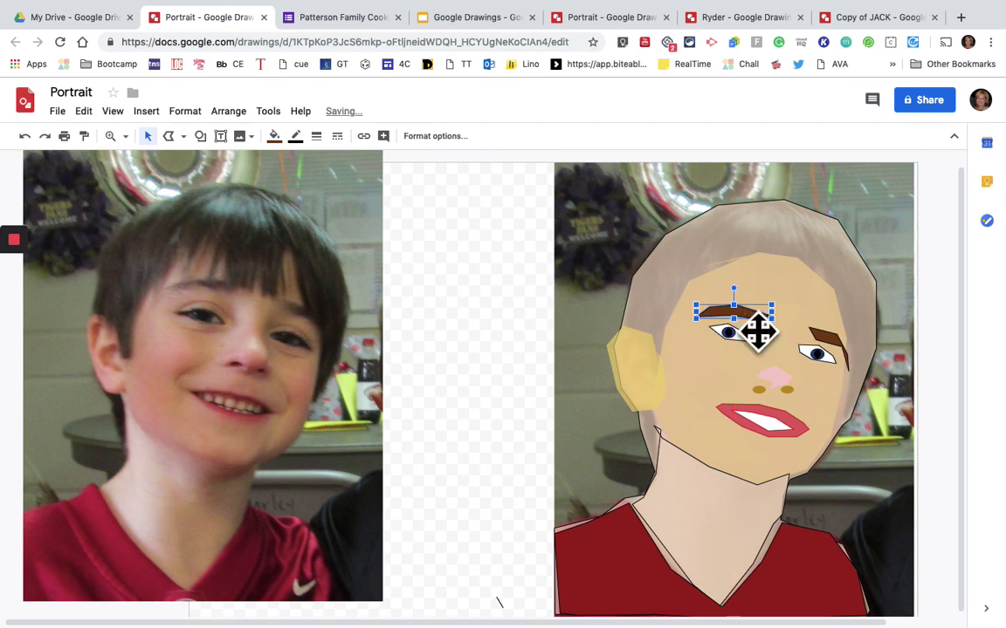
pyautogui.click(421, 278)
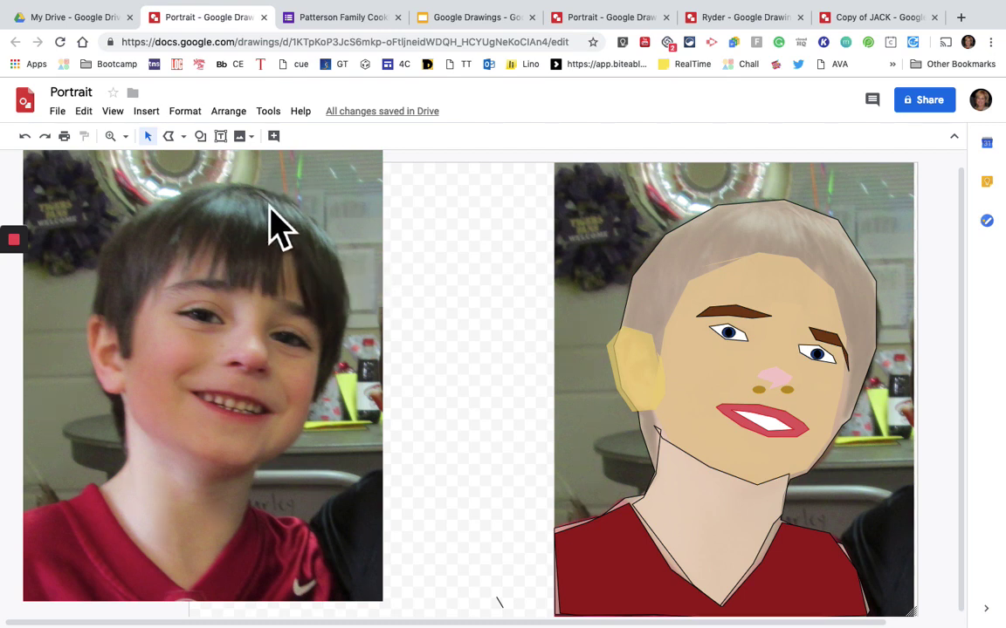
# Trace a wide hair section as a closed polyline from the crown to the fringe's tip, right of centre on the left photo.
pyautogui.click(181, 137)
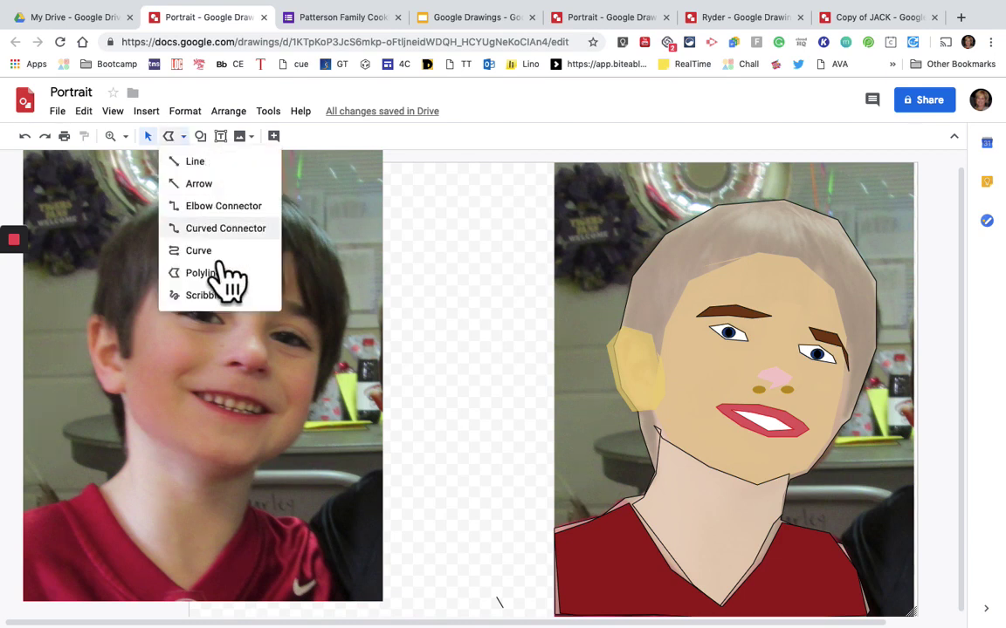
pyautogui.click(222, 273)
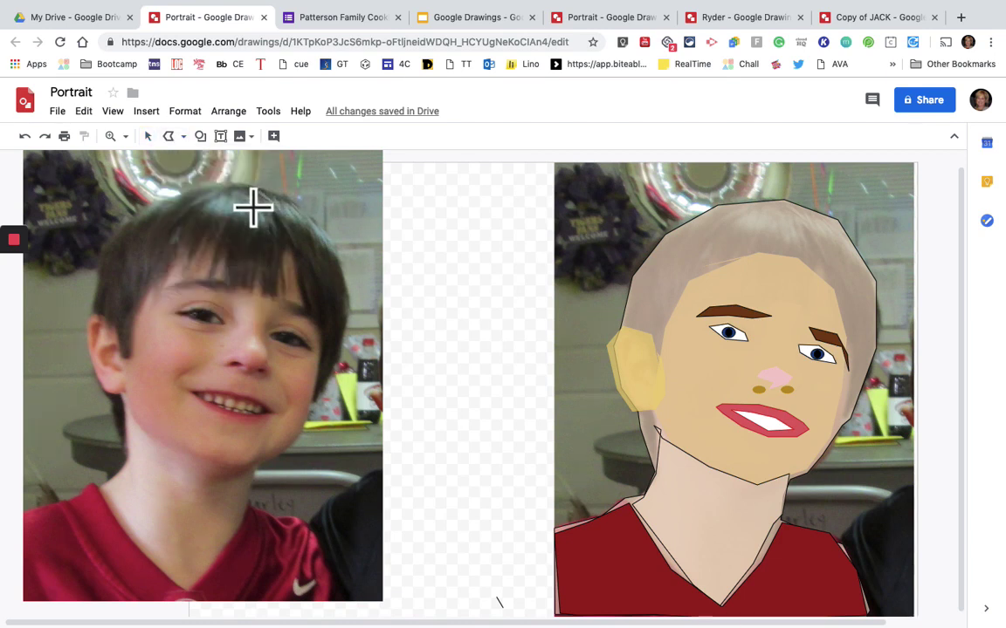
pyautogui.click(281, 319)
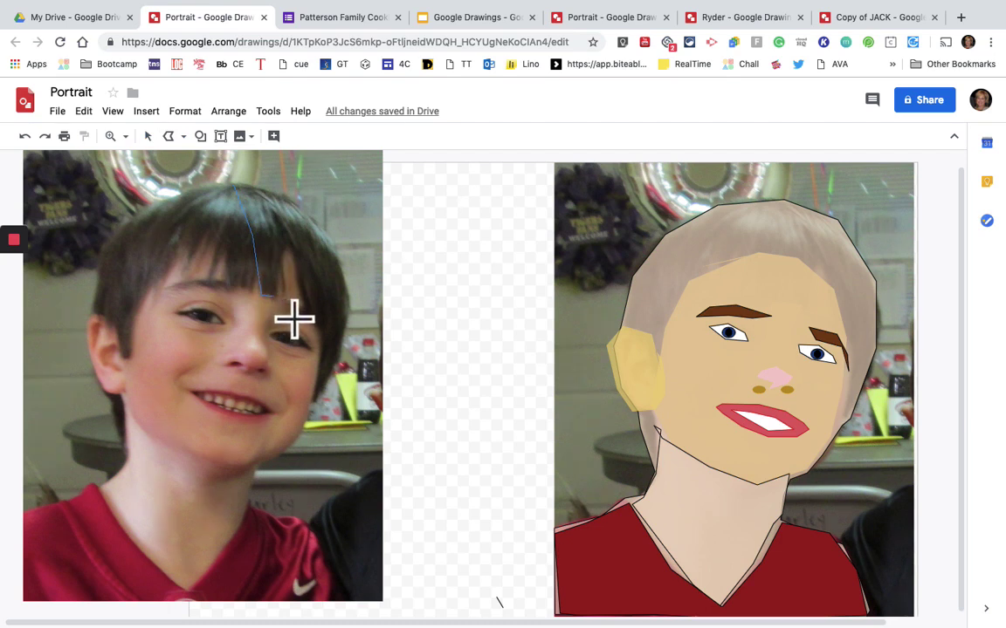
pyautogui.click(291, 321)
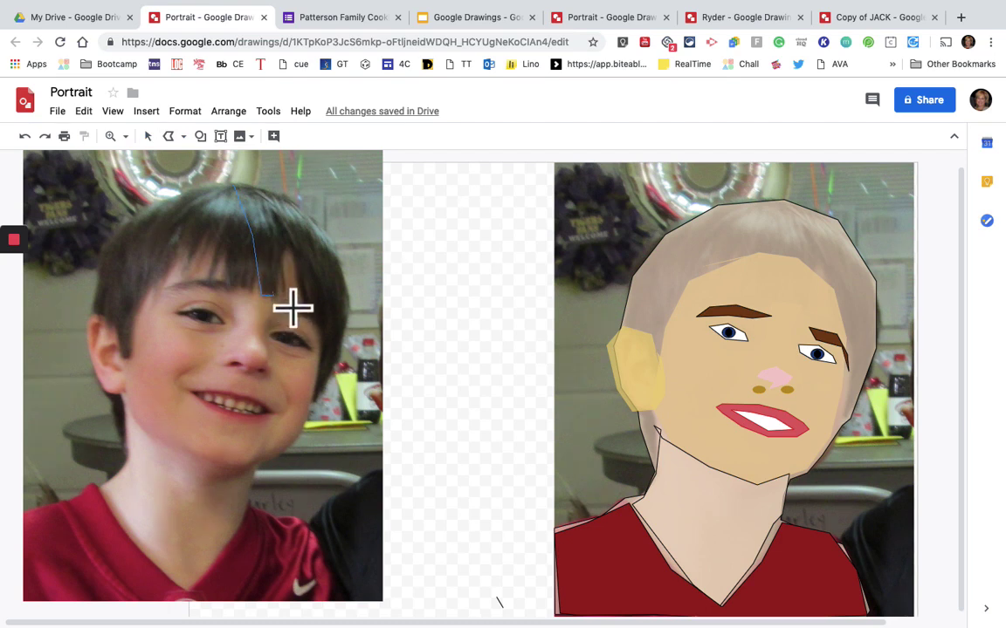
pyautogui.click(289, 239)
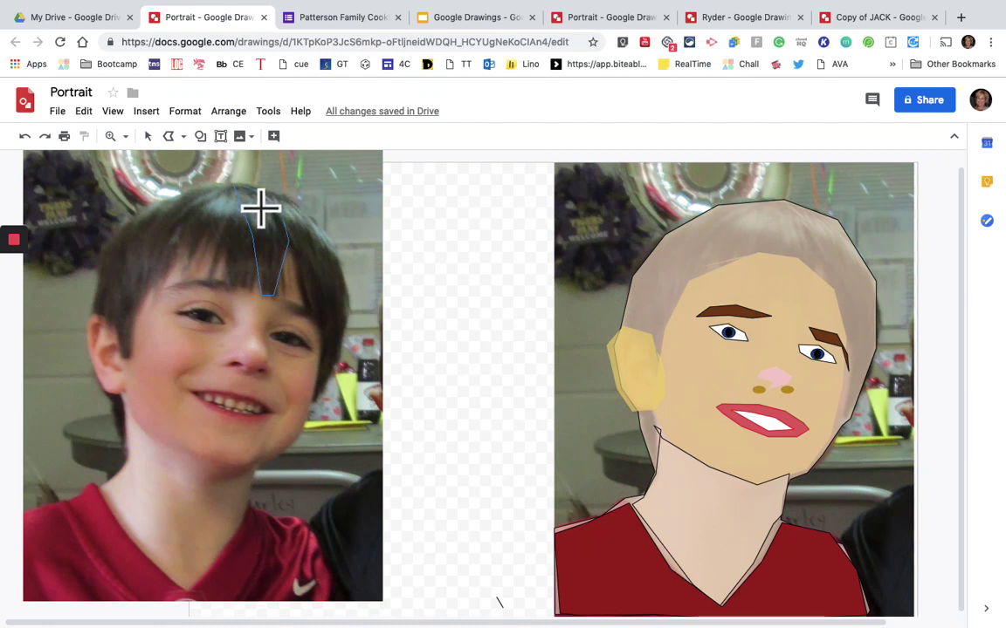
pyautogui.doubleClick(253, 206)
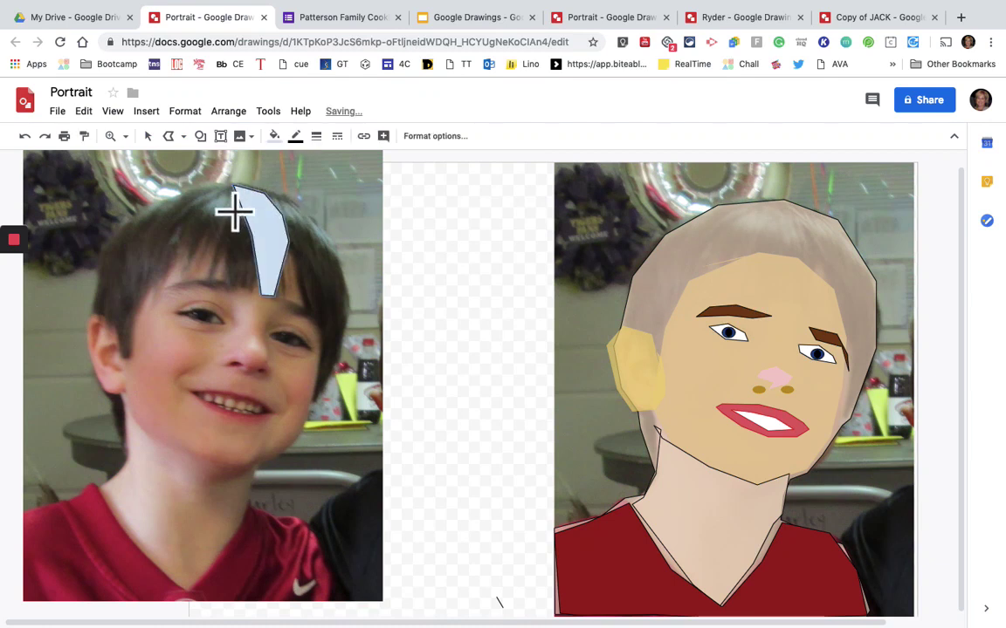
# Trace two thin fringe strands and the wide left-hand hair section on the left photo as closed polylines.
pyautogui.moveTo(234, 188); pyautogui.dragTo(205, 292)
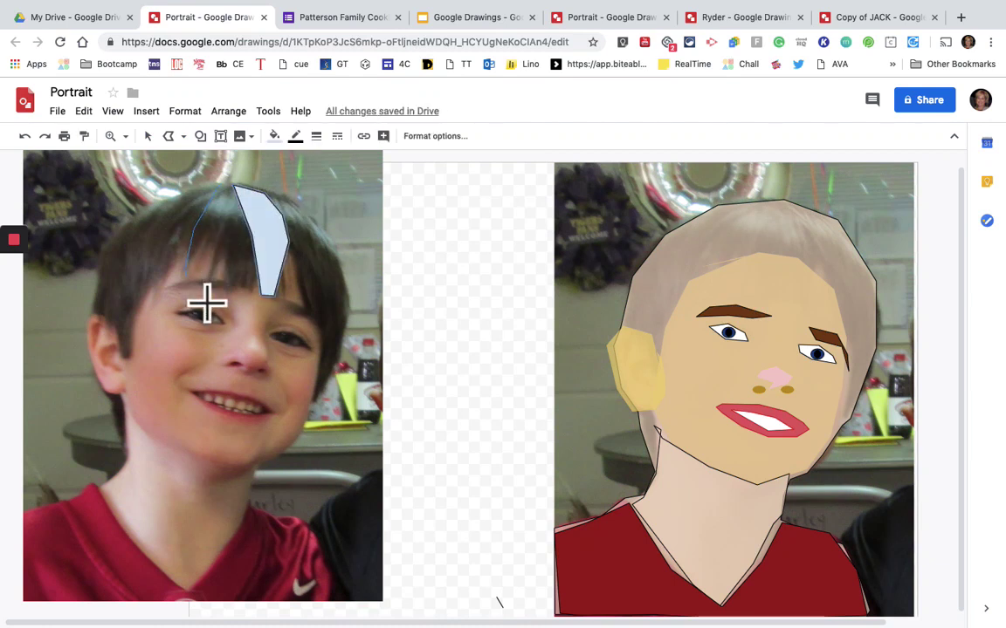
pyautogui.doubleClick(234, 251)
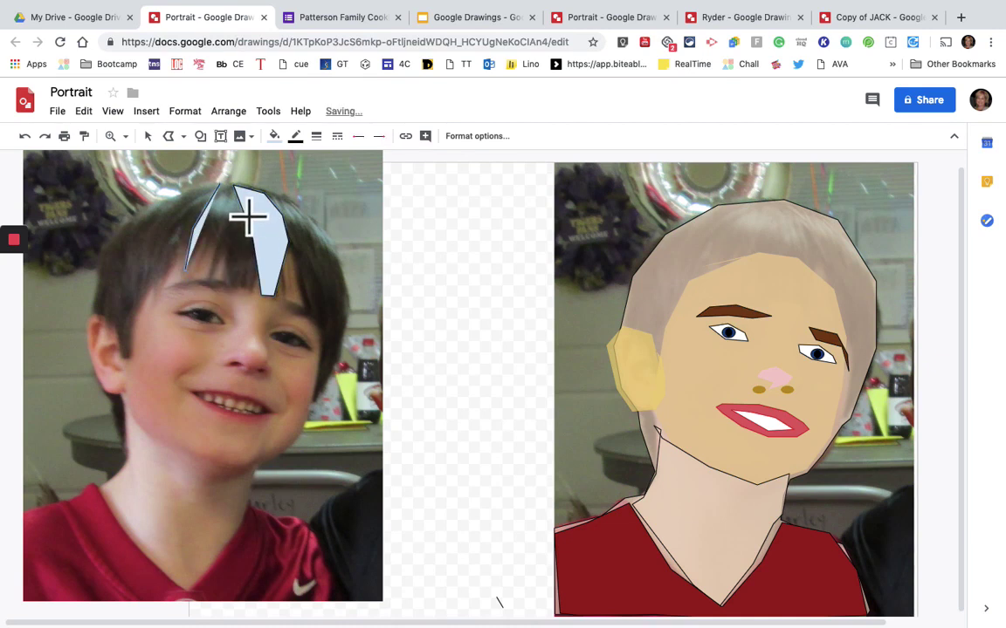
pyautogui.moveTo(229, 190)
pyautogui.mouseDown()
pyautogui.moveTo(245, 259)
pyautogui.moveTo(228, 295)
pyautogui.moveTo(226, 283)
pyautogui.mouseUp()
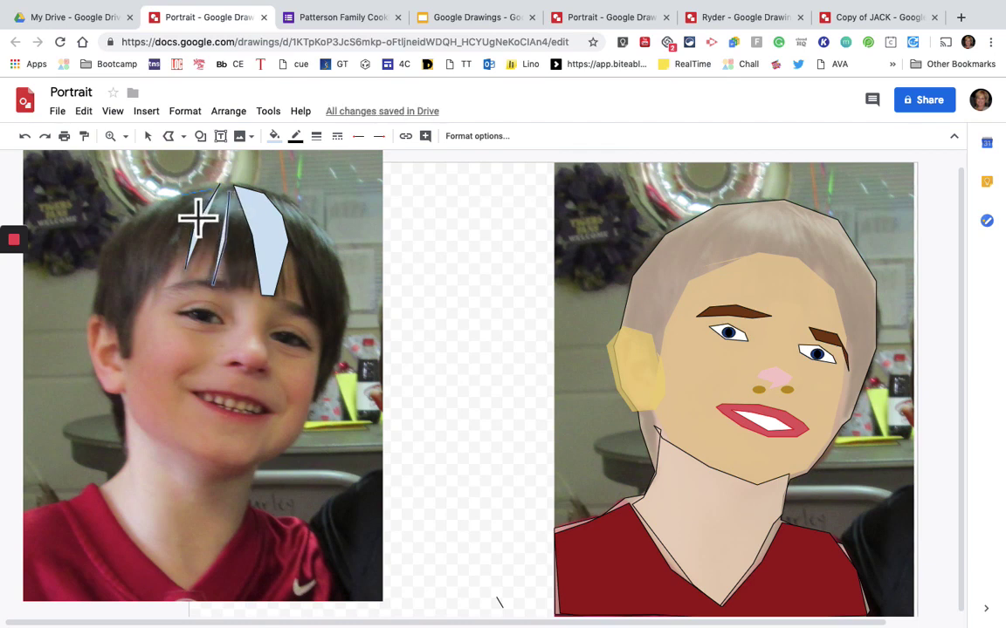
pyautogui.moveTo(198, 219)
pyautogui.mouseDown()
pyautogui.moveTo(175, 227)
pyautogui.moveTo(163, 290)
pyautogui.moveTo(173, 320)
pyautogui.moveTo(201, 247)
pyautogui.moveTo(234, 211)
pyautogui.mouseUp()
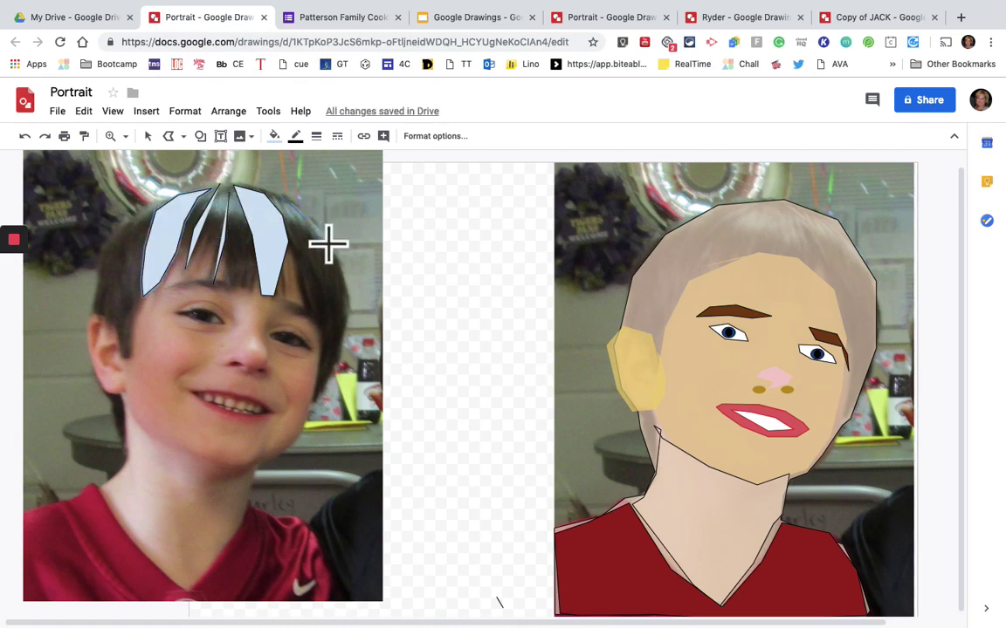
# Trace two overlapping closed hair polylines on the left photo's right-hand side, the outer one reaching from the crown to below the eye.
pyautogui.moveTo(352, 289)
pyautogui.mouseDown()
pyautogui.moveTo(353, 347)
pyautogui.moveTo(347, 323)
pyautogui.mouseUp()
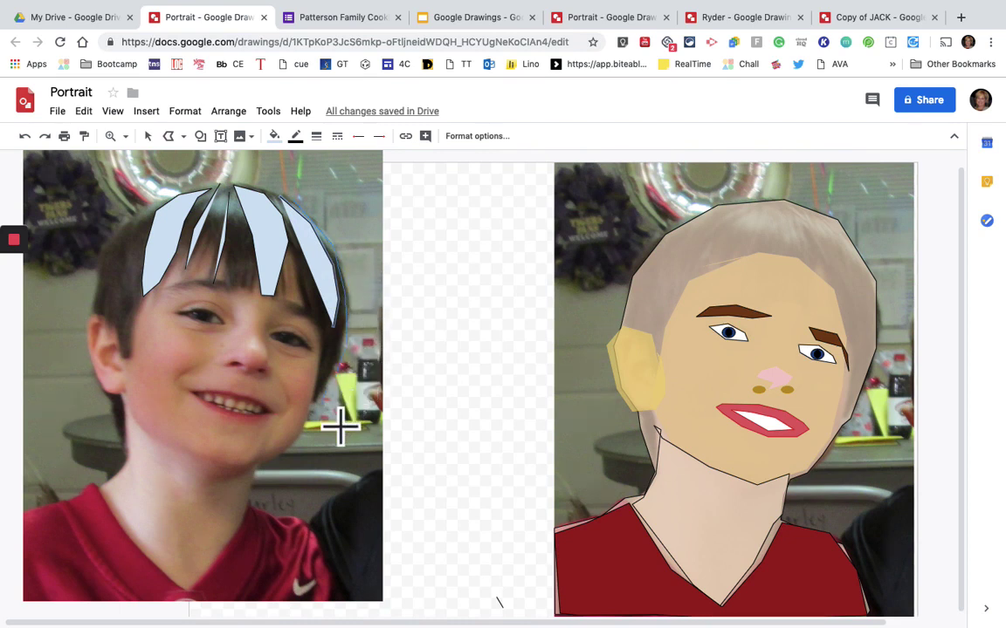
pyautogui.moveTo(344, 389); pyautogui.dragTo(301, 228)
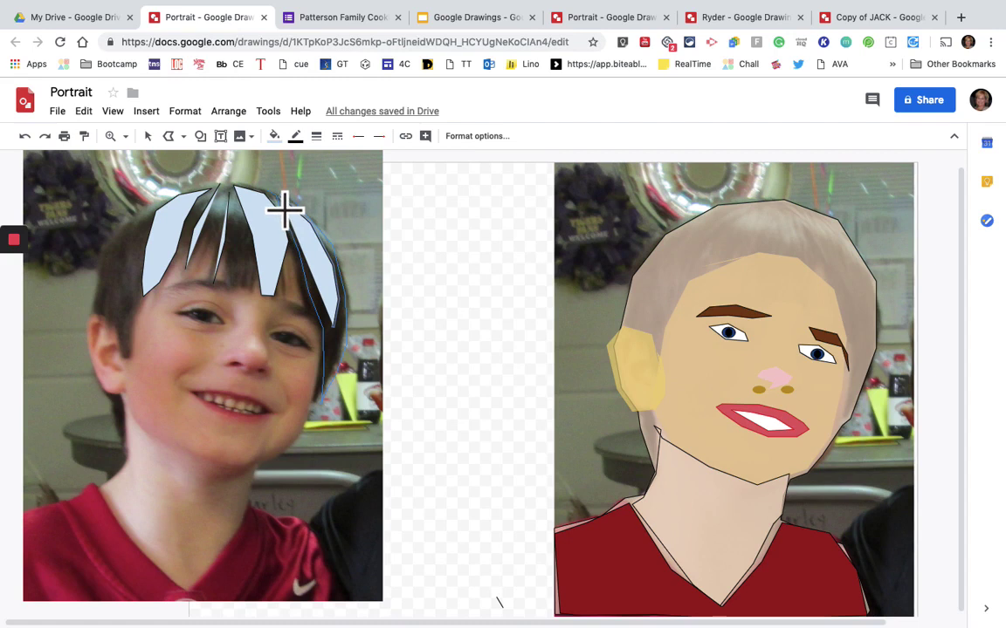
pyautogui.click(285, 207)
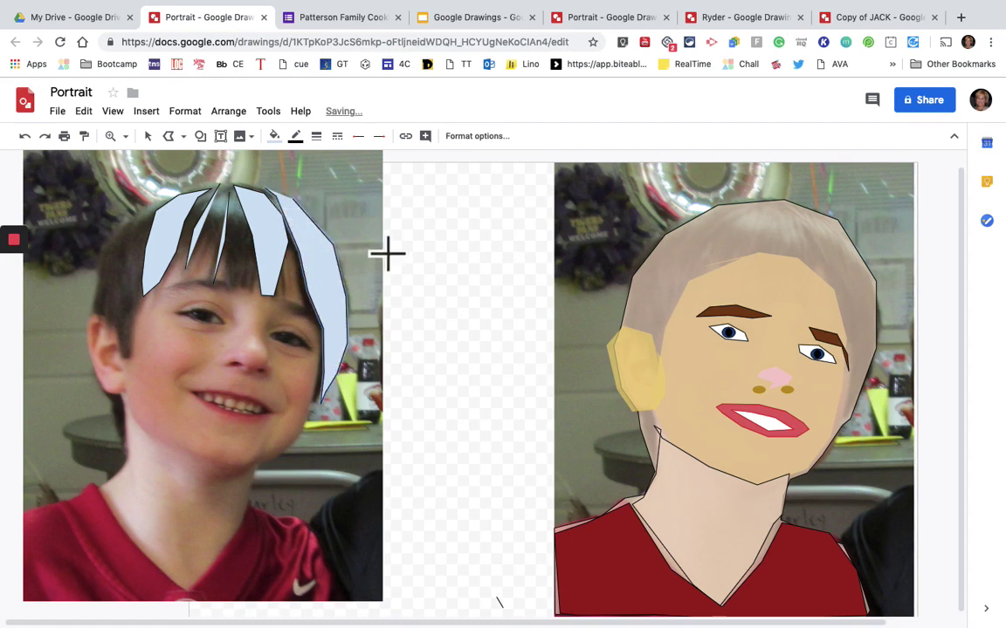
# Fill the outer right-hand hair shape with a custom very dark brown, #2f1801.
pyautogui.click(273, 138)
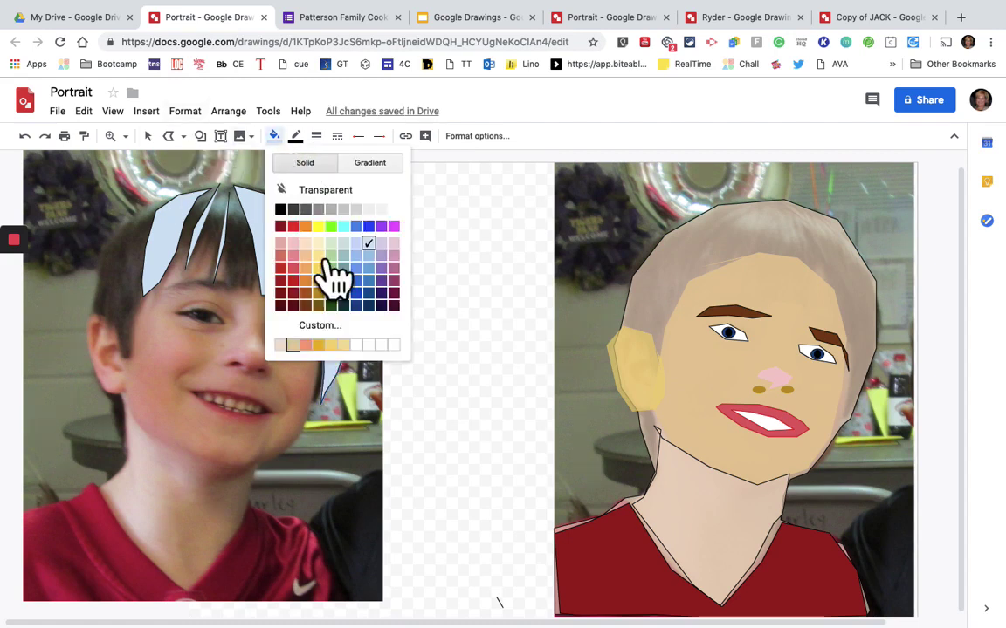
pyautogui.click(337, 343)
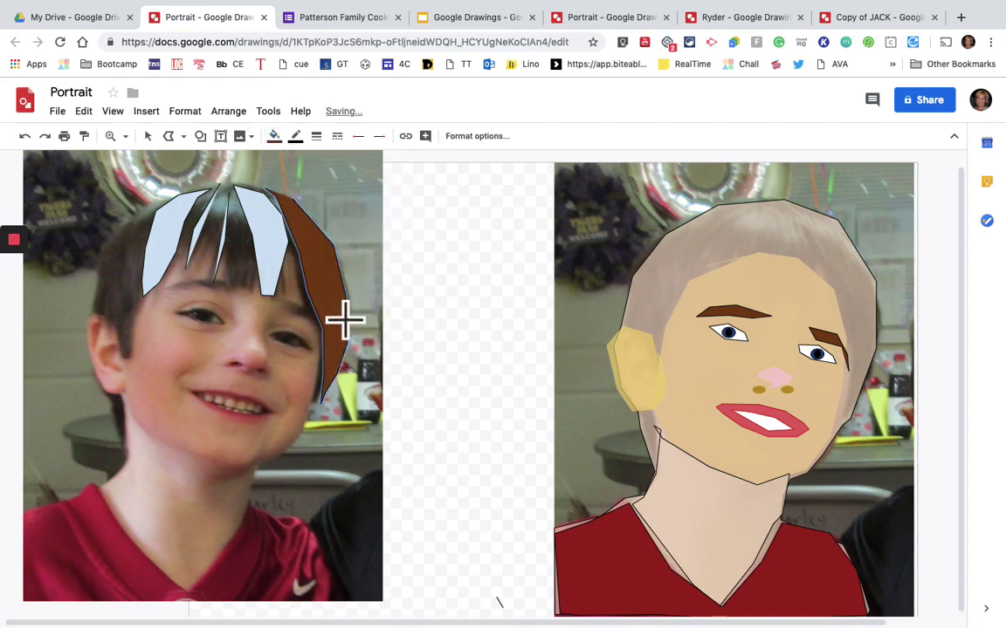
pyautogui.click(273, 136)
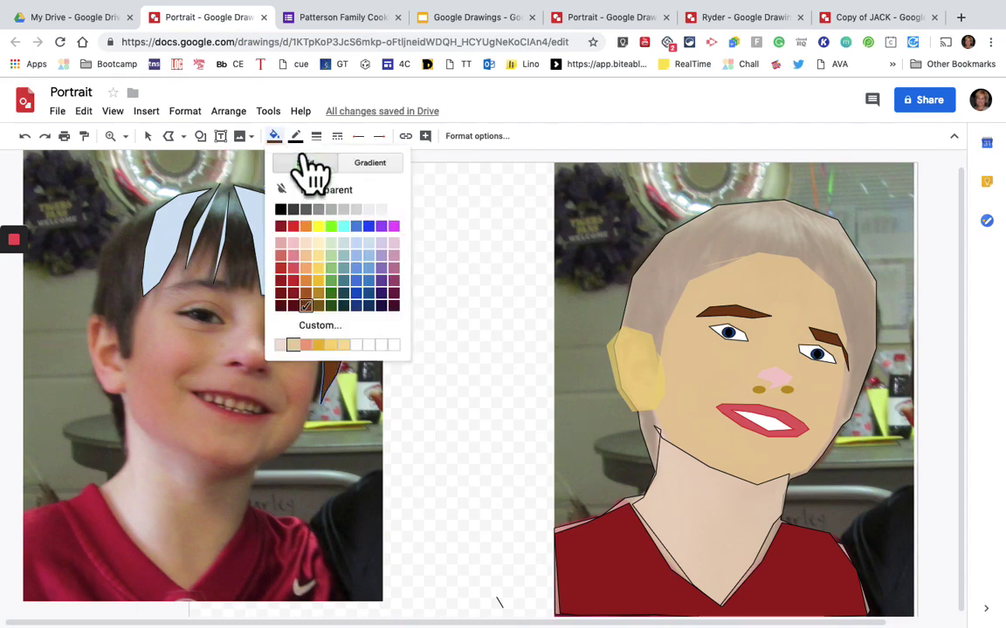
pyautogui.click(348, 325)
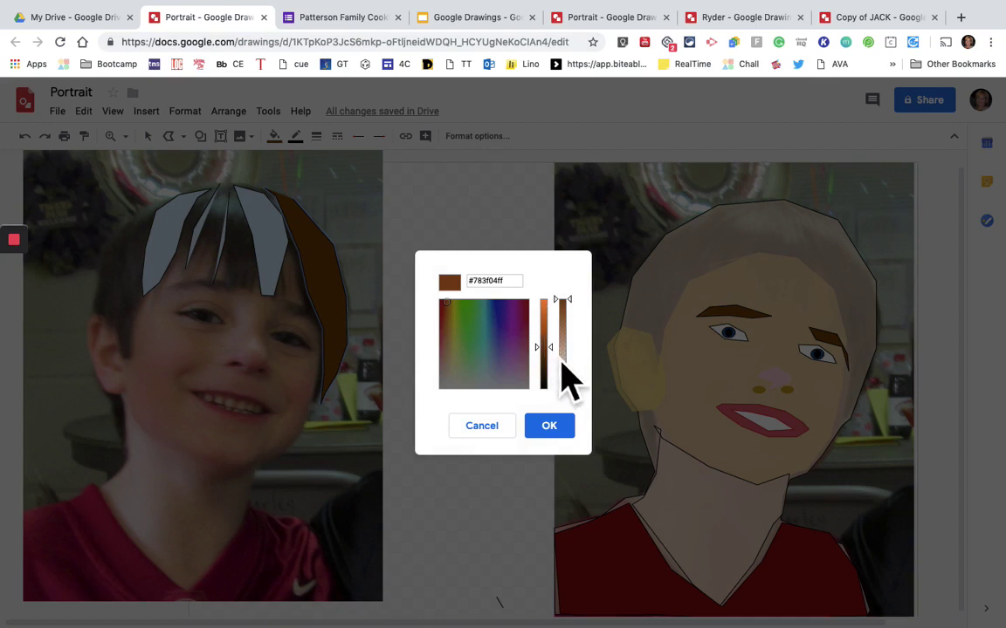
pyautogui.moveTo(558, 353); pyautogui.dragTo(559, 366)
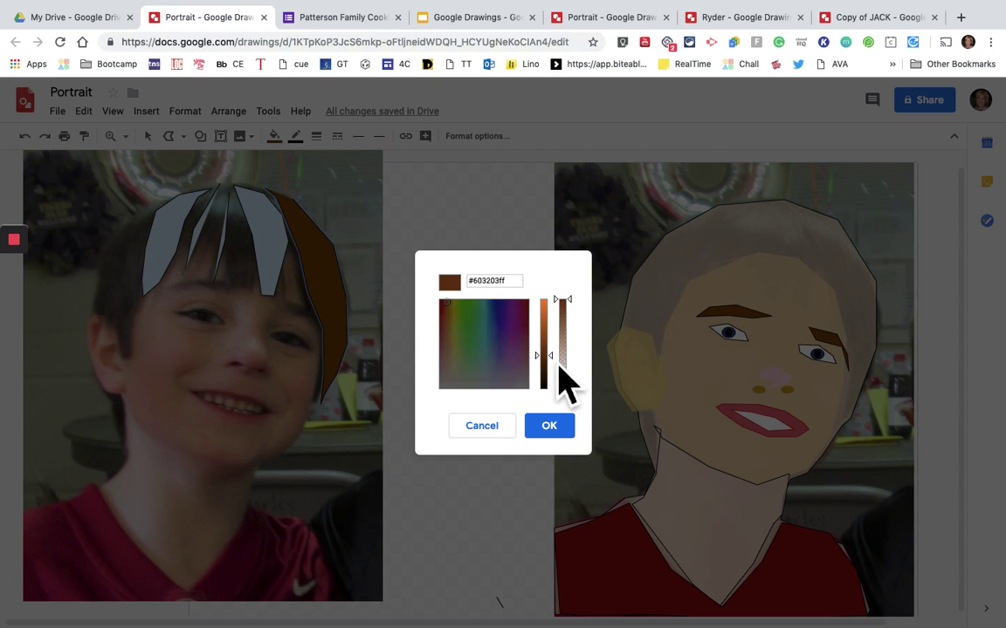
pyautogui.moveTo(557, 368); pyautogui.dragTo(552, 383)
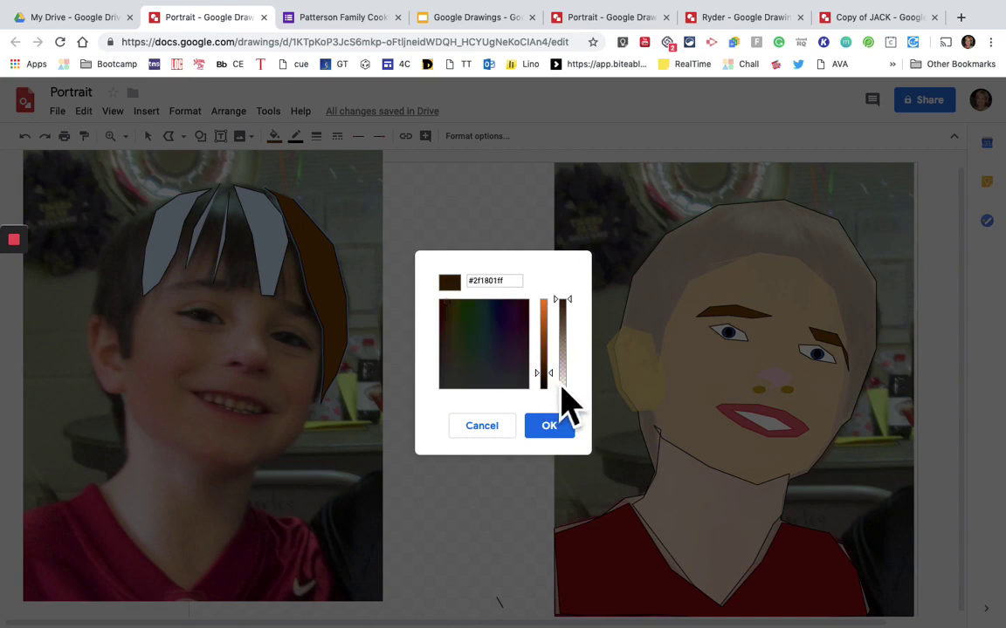
pyautogui.click(559, 433)
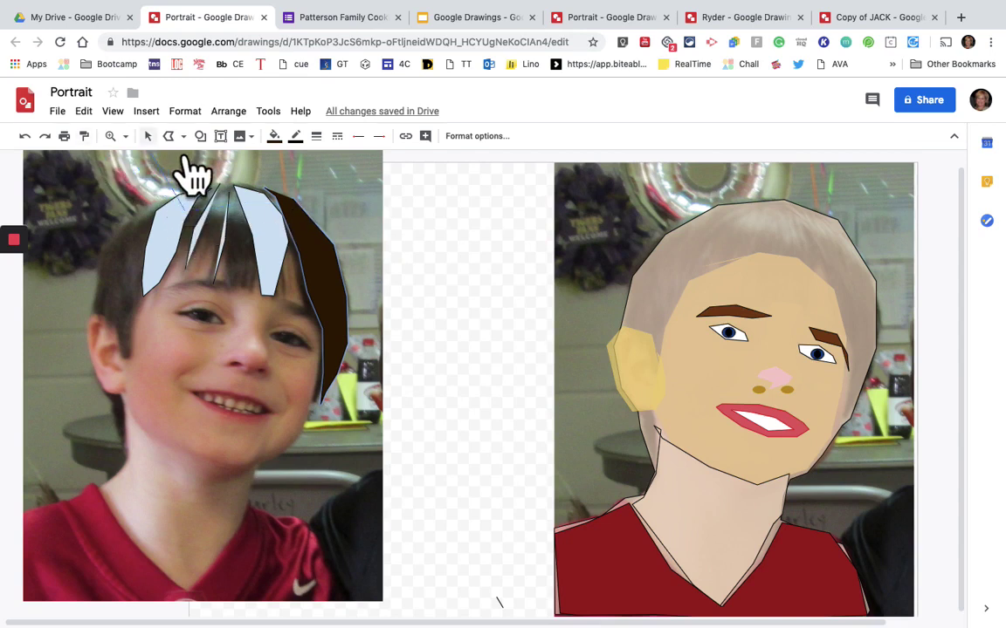
# Fill the wide left-hand hair section and the wide section right of centre with the custom very dark brown.
pyautogui.click(148, 136)
pyautogui.click(201, 237)
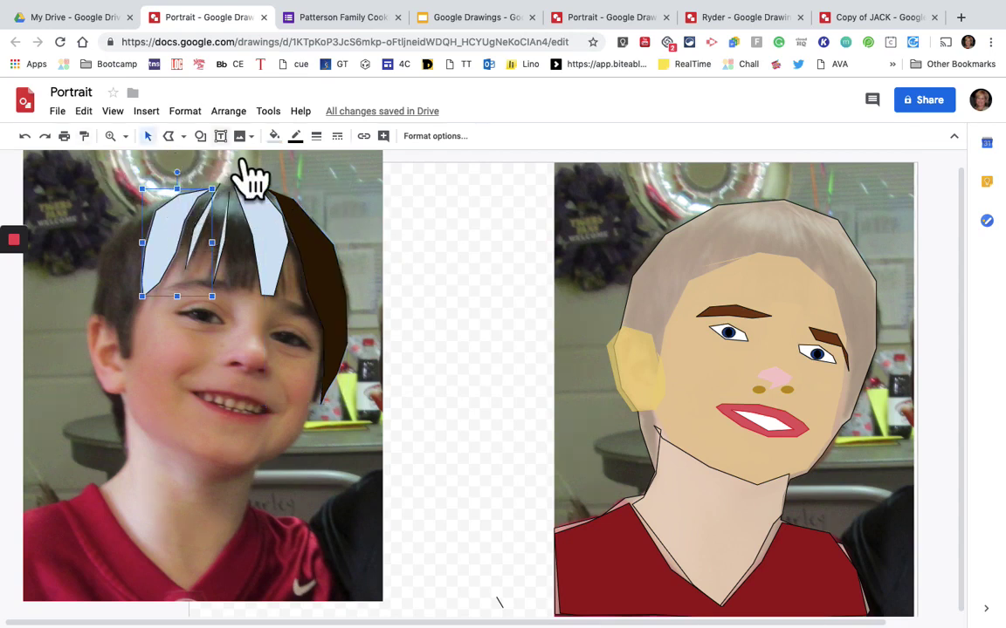
pyautogui.click(274, 137)
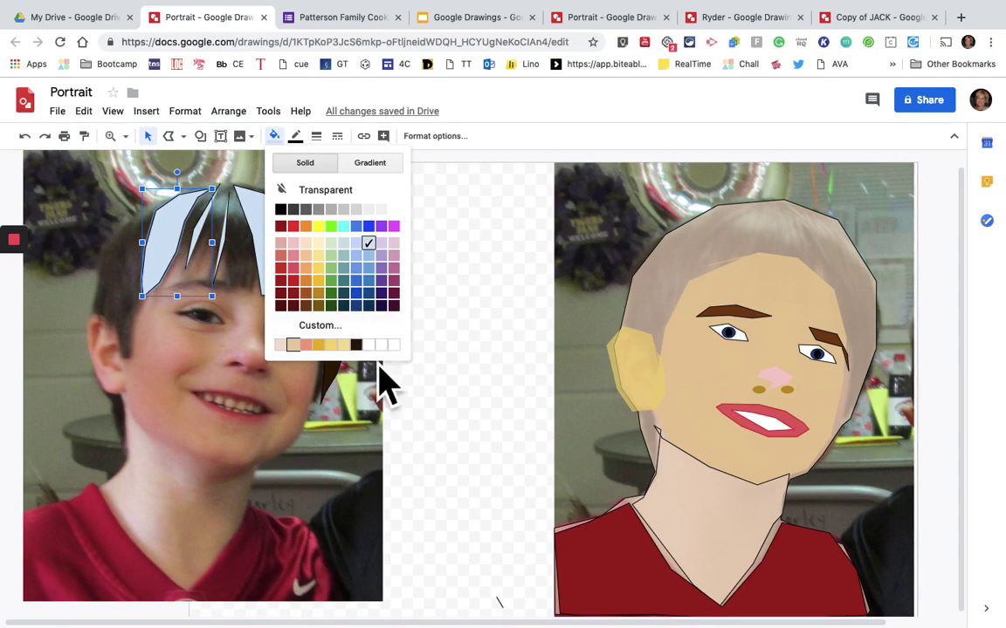
pyautogui.click(356, 344)
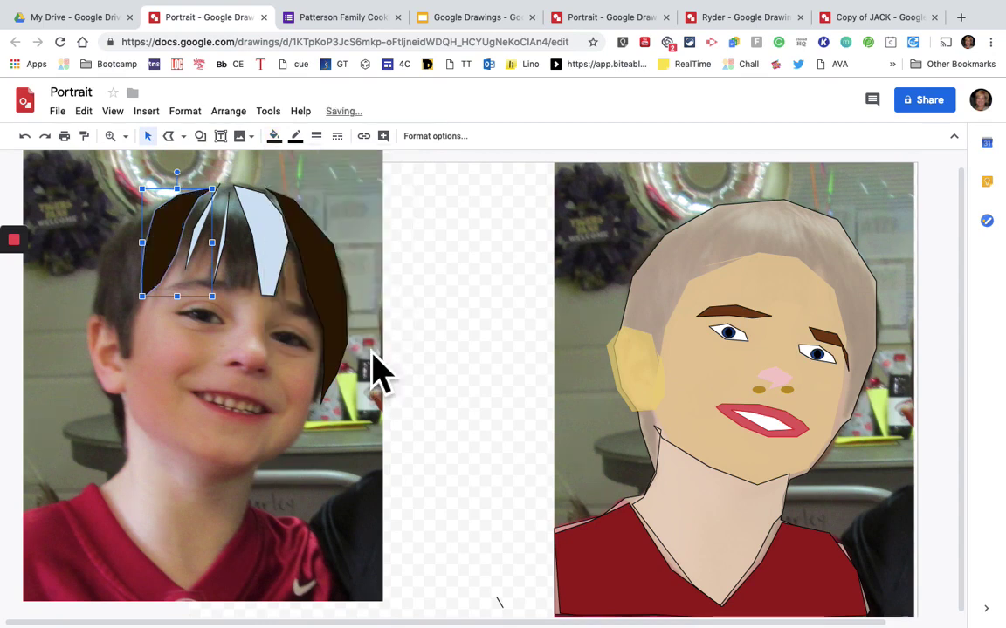
pyautogui.click(275, 265)
pyautogui.click(275, 136)
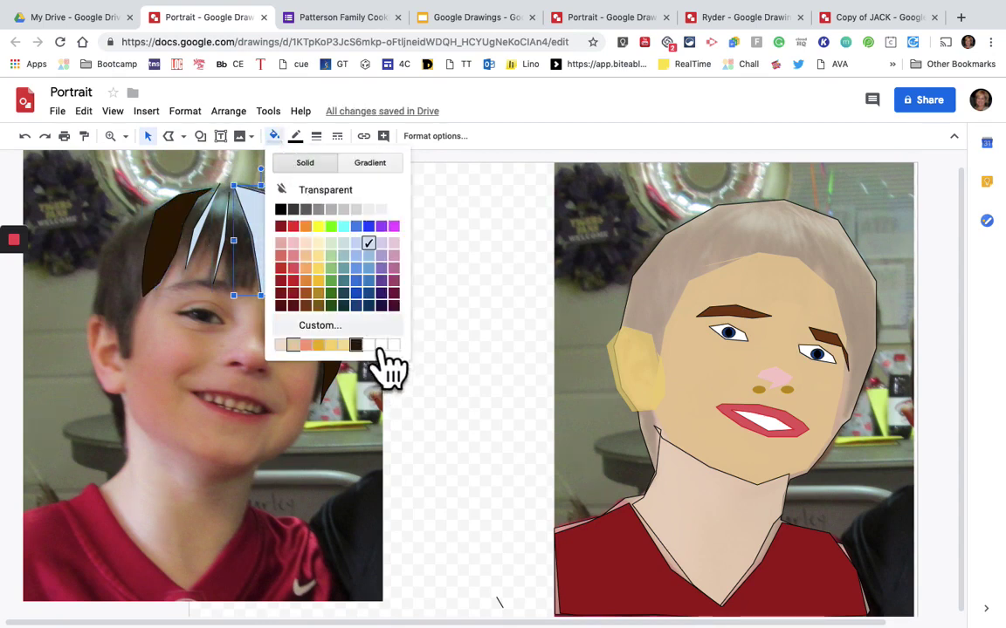
pyautogui.click(354, 343)
# Fill the two thin fringe strands with the same custom very dark brown.
pyautogui.click(219, 252)
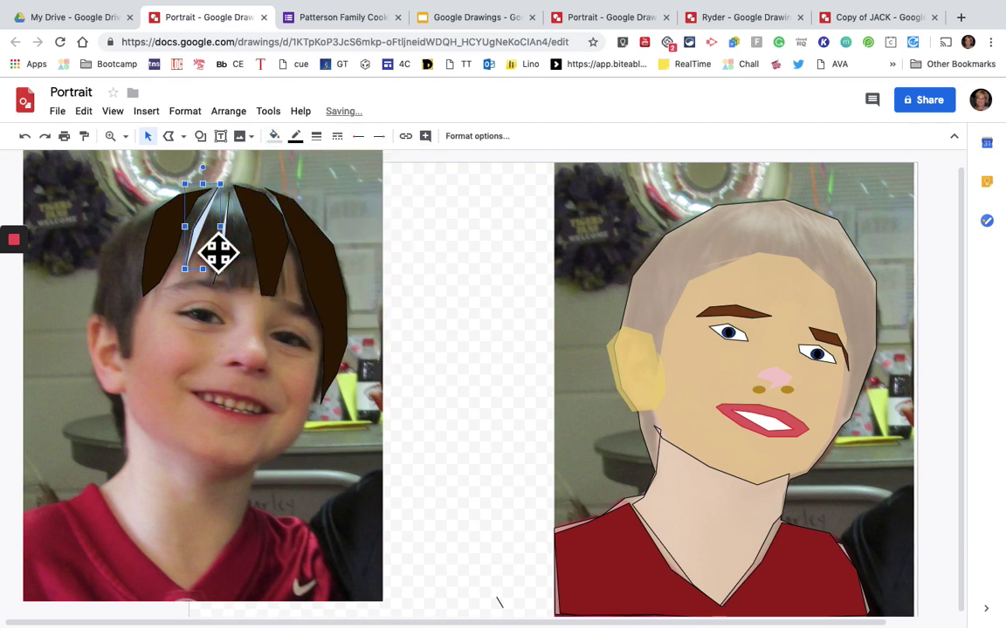
pyautogui.click(274, 136)
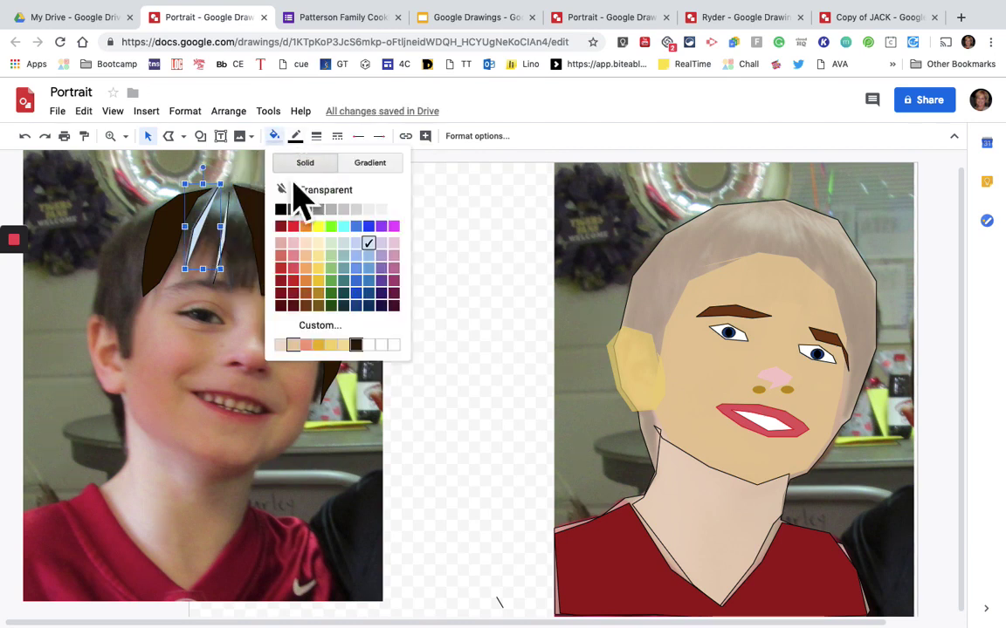
pyautogui.click(368, 345)
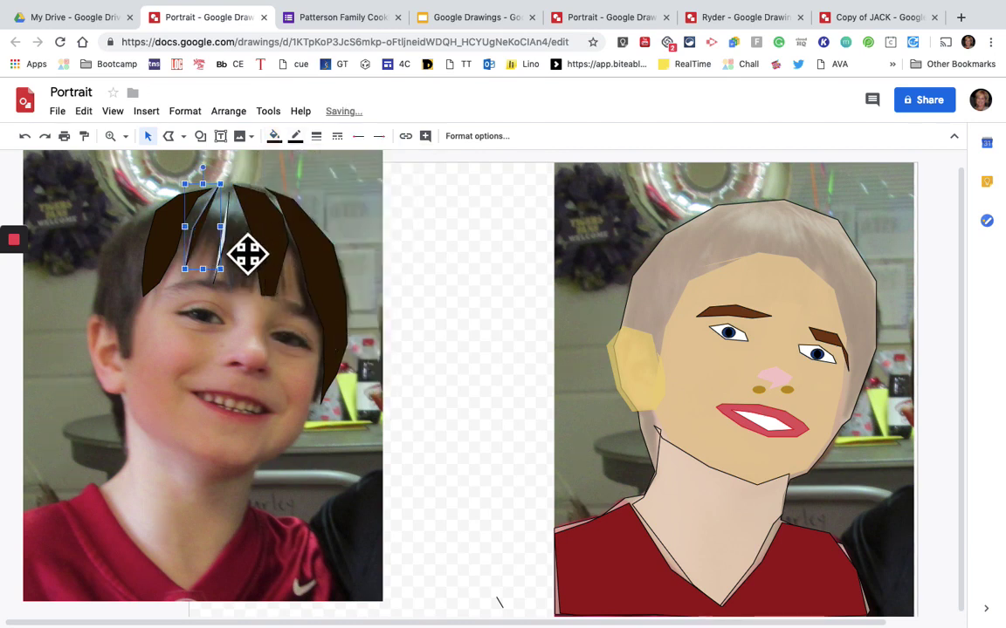
pyautogui.click(274, 136)
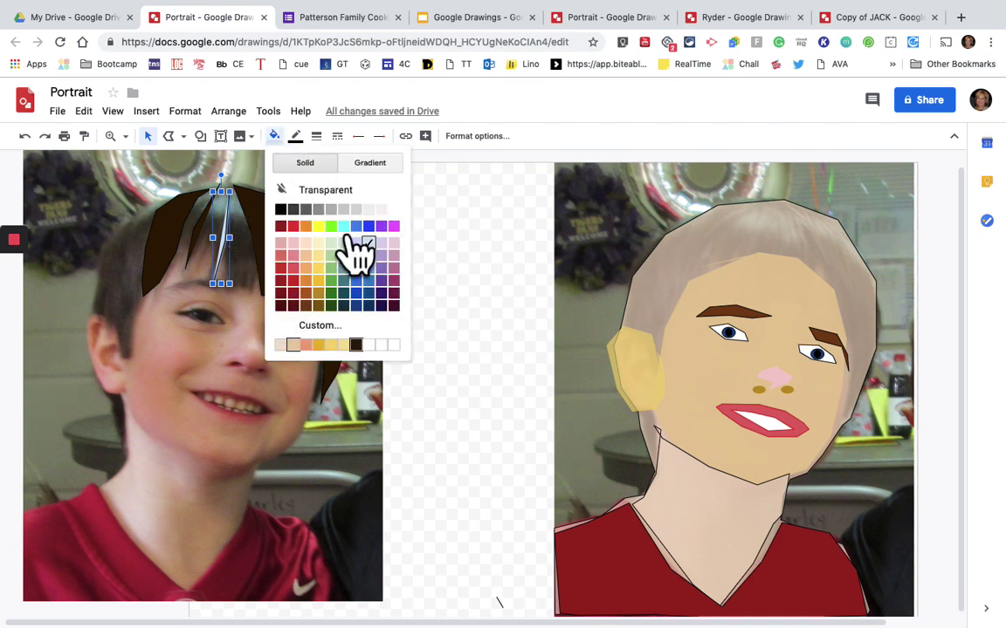
pyautogui.click(355, 344)
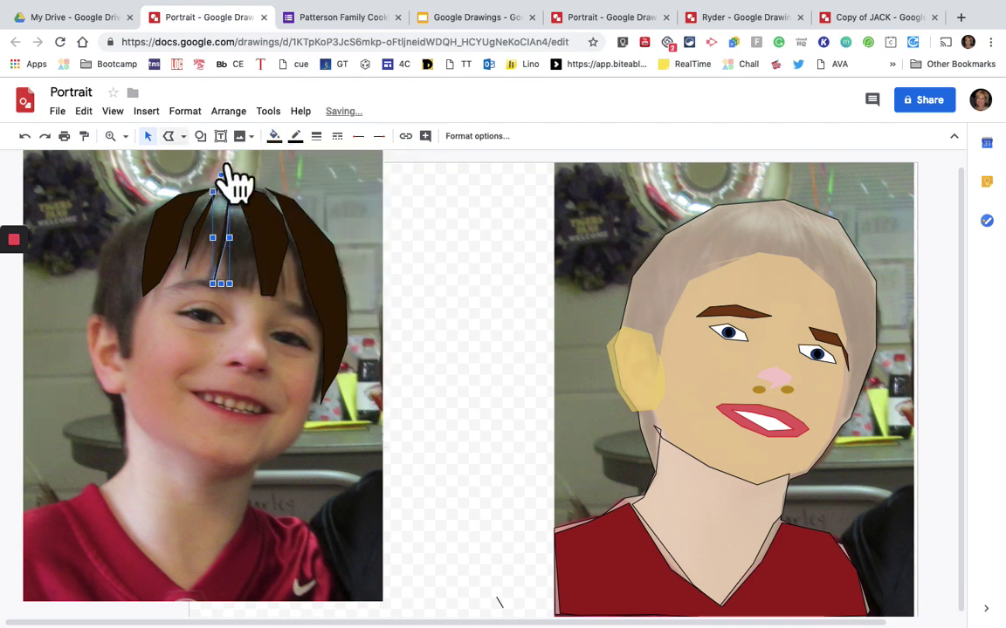
# Move the outer right-hand hair shape onto the right portrait and fill the inner right-hand hair shape with the custom very dark brown.
pyautogui.moveTo(350, 304); pyautogui.dragTo(869, 319)
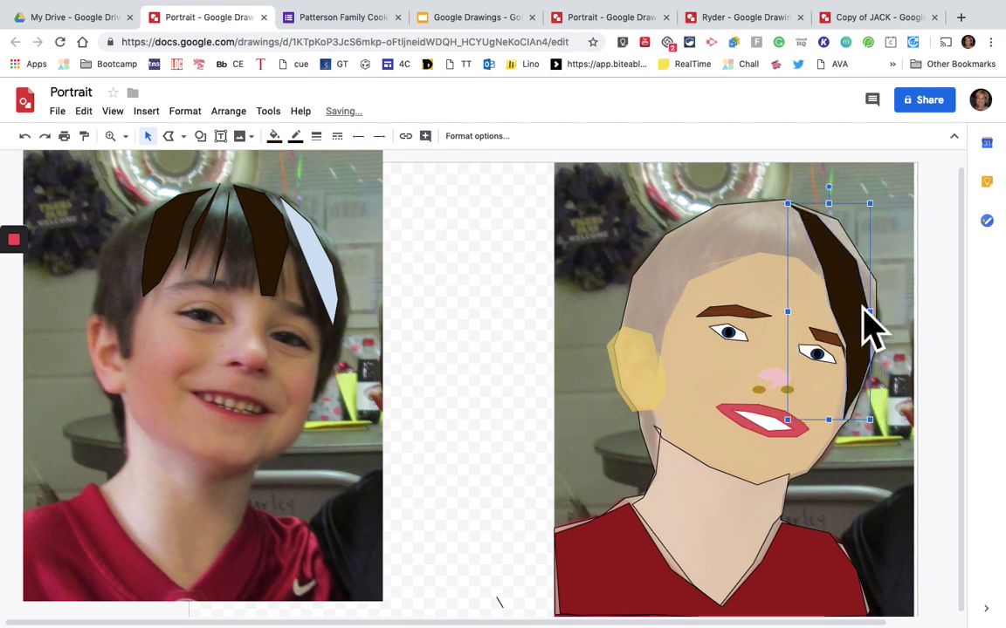
pyautogui.click(332, 299)
pyautogui.click(273, 135)
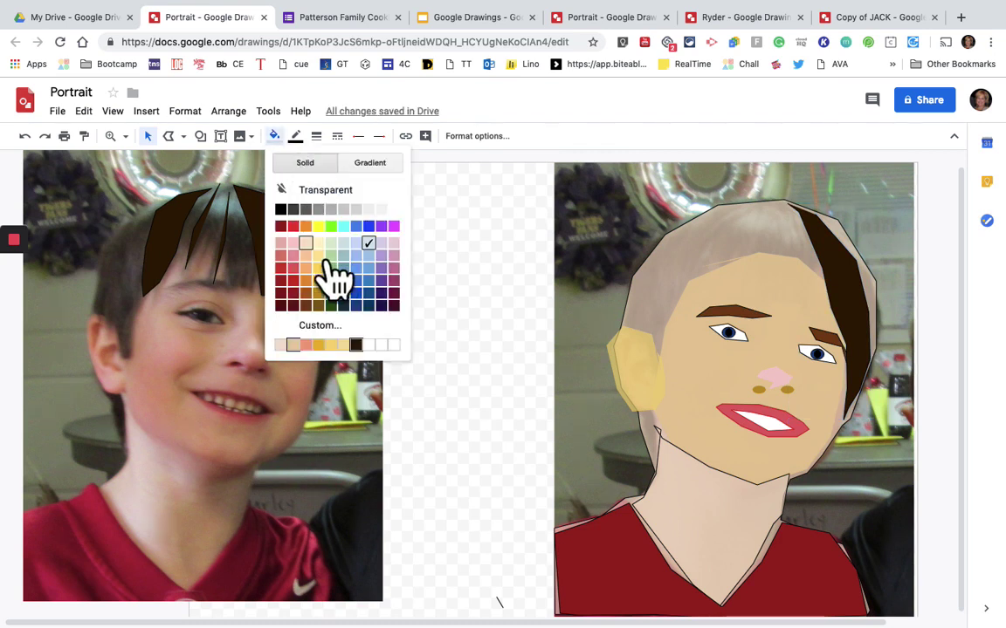
pyautogui.click(355, 345)
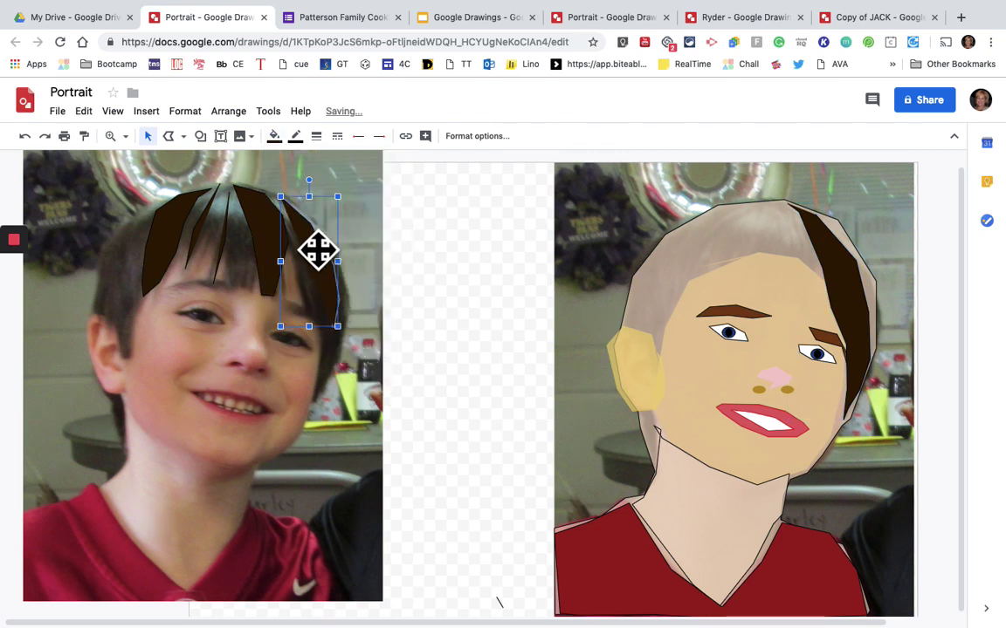
# Move the inner right-hand hair shape onto the right portrait, keeping the left photo in its place.
pyautogui.moveTo(317, 251); pyautogui.dragTo(833, 251)
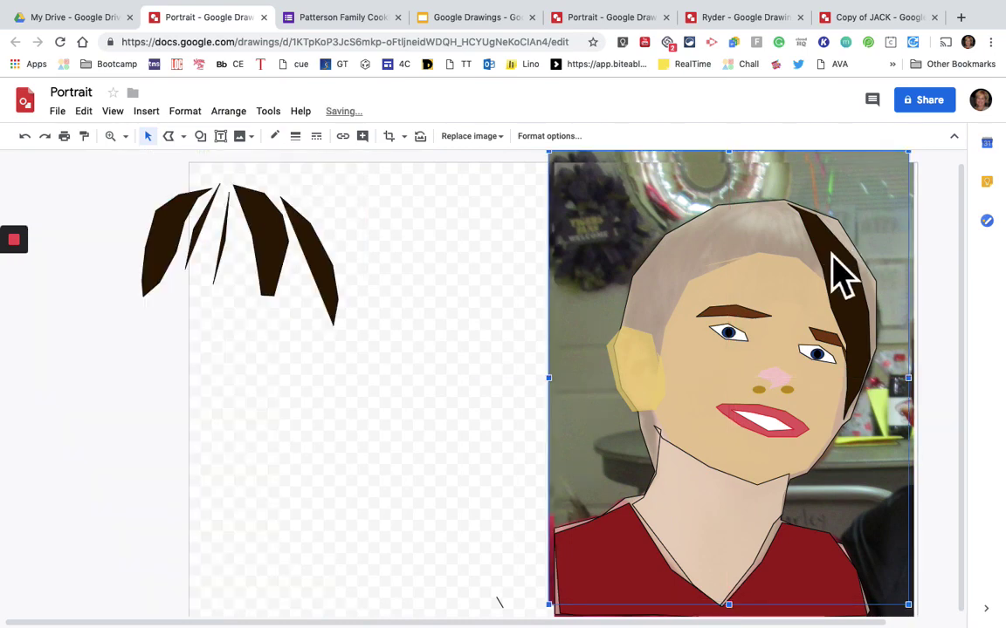
pyautogui.click(26, 136)
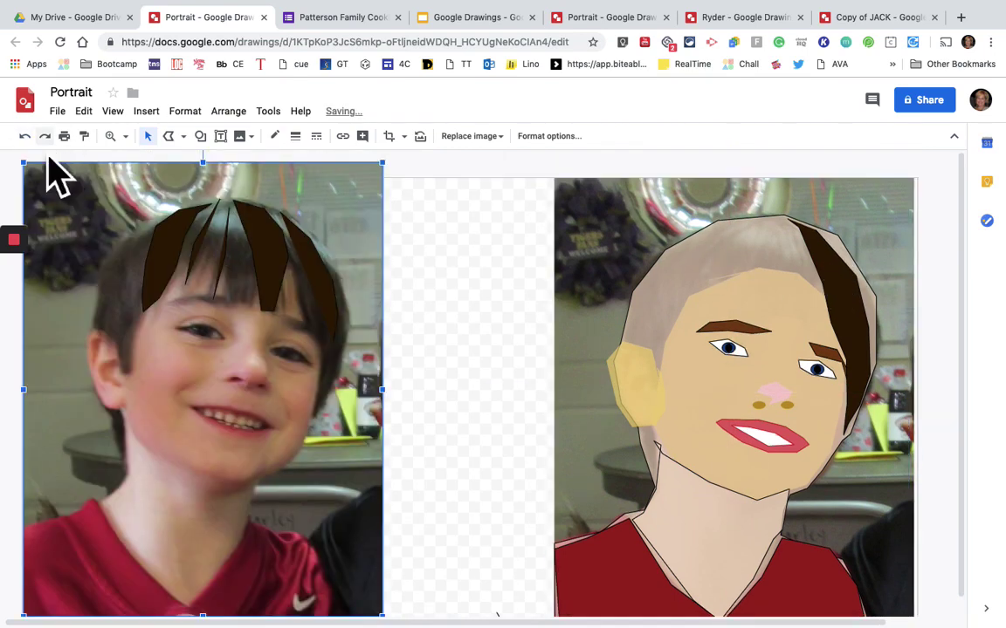
pyautogui.click(340, 316)
pyautogui.moveTo(338, 312)
pyautogui.mouseDown()
pyautogui.moveTo(432, 303)
pyautogui.moveTo(559, 310)
pyautogui.moveTo(541, 301)
pyautogui.moveTo(597, 314)
pyautogui.moveTo(871, 310)
pyautogui.mouseUp()
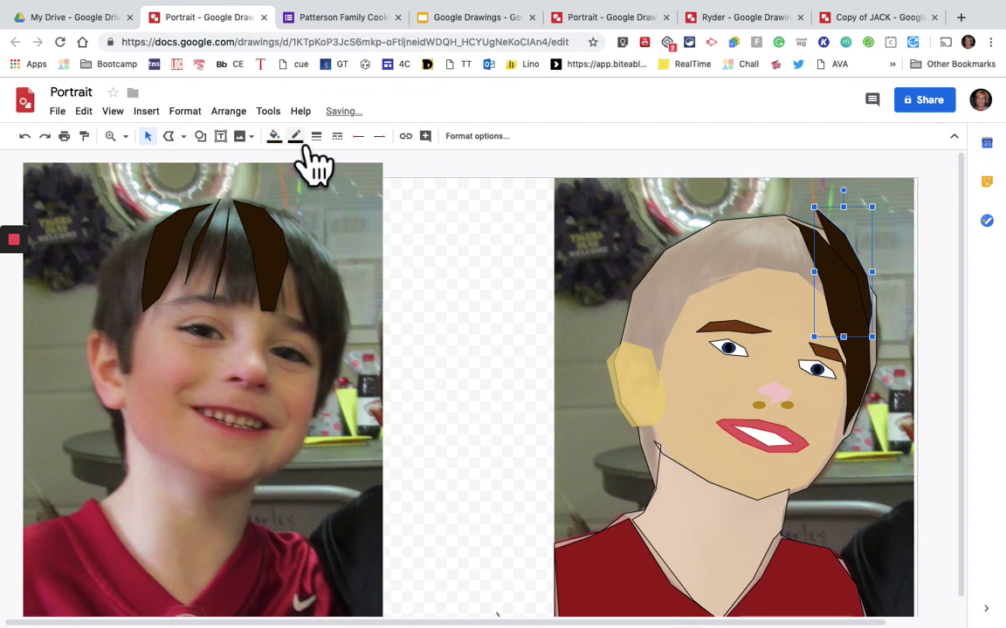
# Bring the moved hair shape forward and align it with the right-hand edge of the portrait's head outline.
pyautogui.click(227, 111)
pyautogui.moveTo(296, 146)
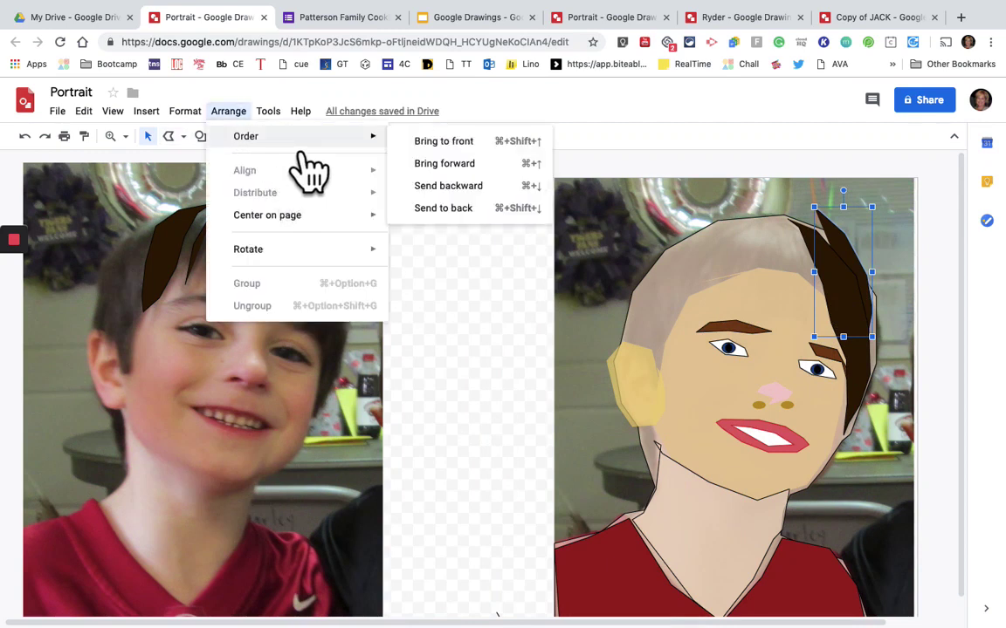
pyautogui.click(499, 162)
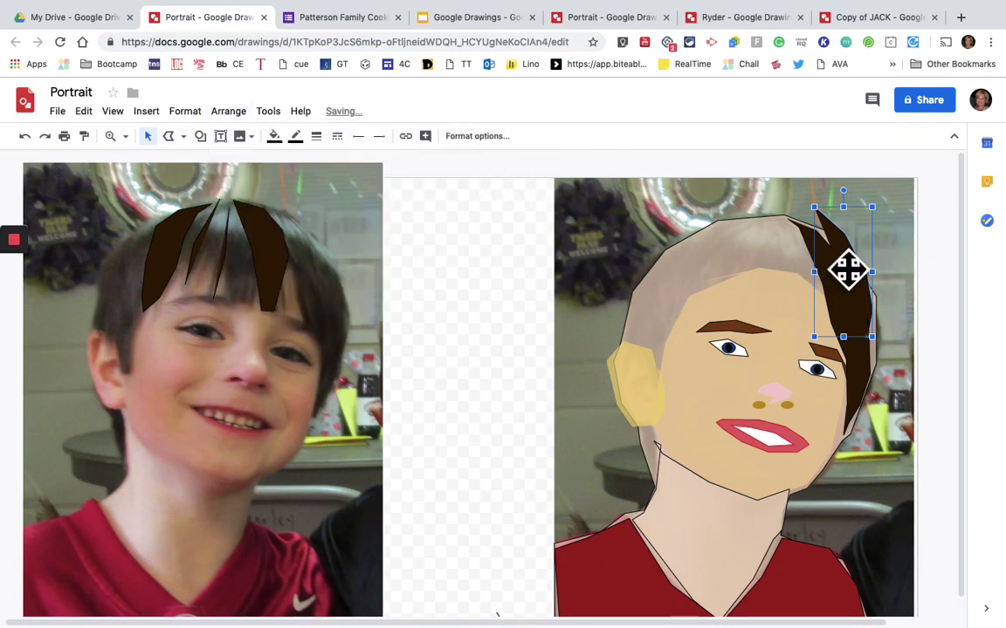
pyautogui.moveTo(872, 289)
pyautogui.mouseDown()
pyautogui.moveTo(884, 309)
pyautogui.moveTo(871, 310)
pyautogui.mouseUp()
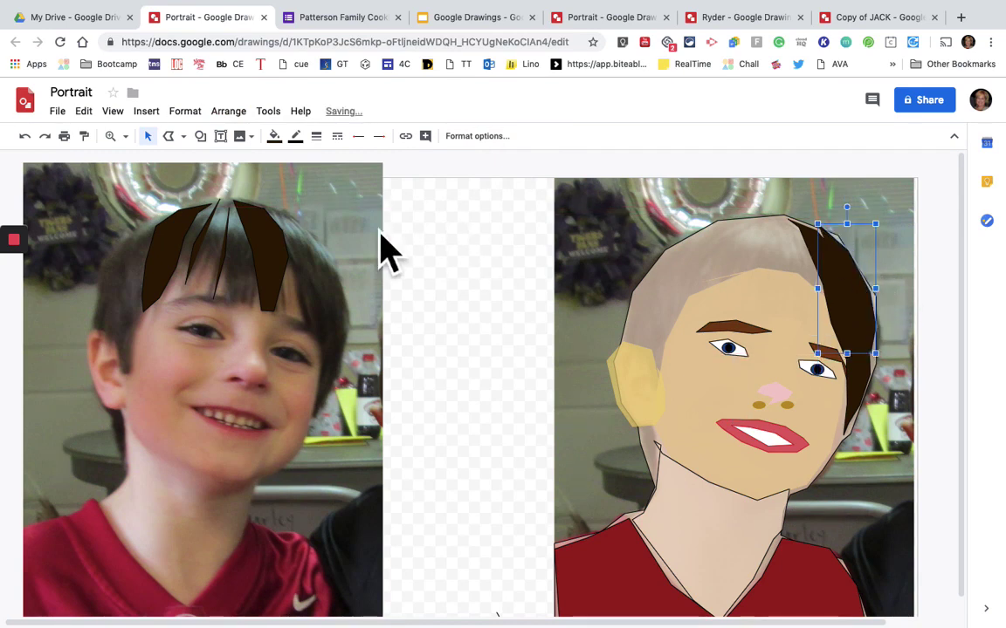
# Move the two wide dark brown hair sections from the left photo to matching places on the right portrait.
pyautogui.click(280, 262)
pyautogui.moveTo(469, 266); pyautogui.dragTo(810, 278)
pyautogui.moveTo(215, 283); pyautogui.dragTo(714, 285)
# Move the two thin fringe strands from the left photo into the gap between the portrait's wide hair sections.
pyautogui.click(217, 274)
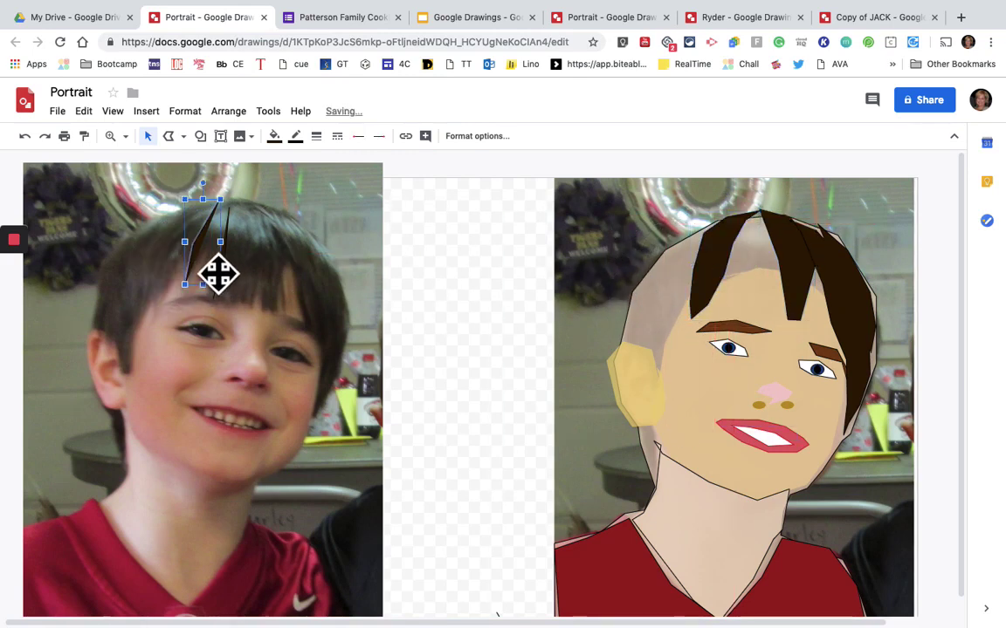
pyautogui.moveTo(463, 297); pyautogui.dragTo(741, 298)
pyautogui.click(241, 281)
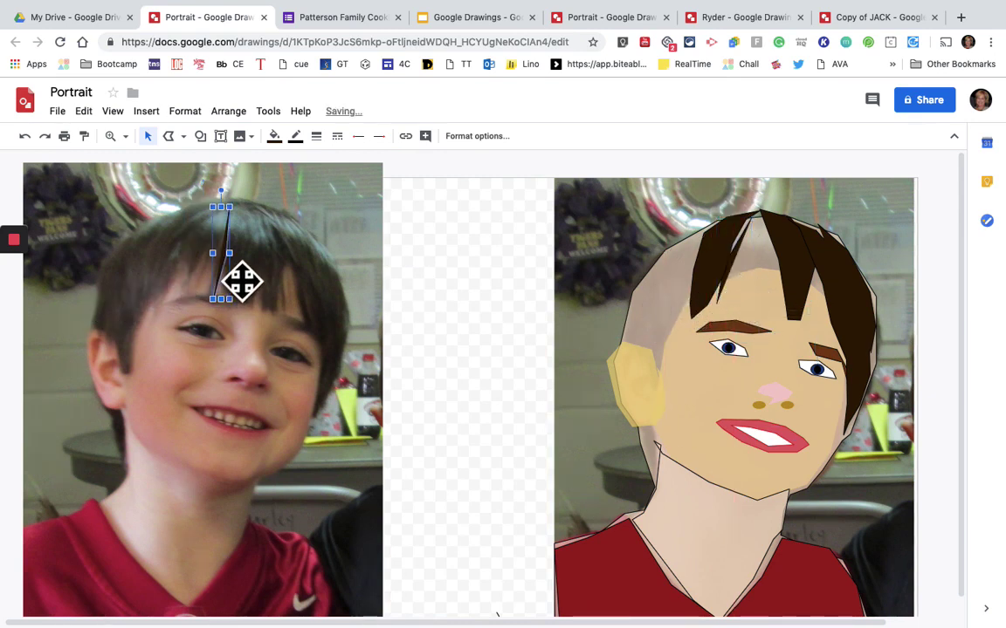
pyautogui.moveTo(242, 281); pyautogui.dragTo(776, 286)
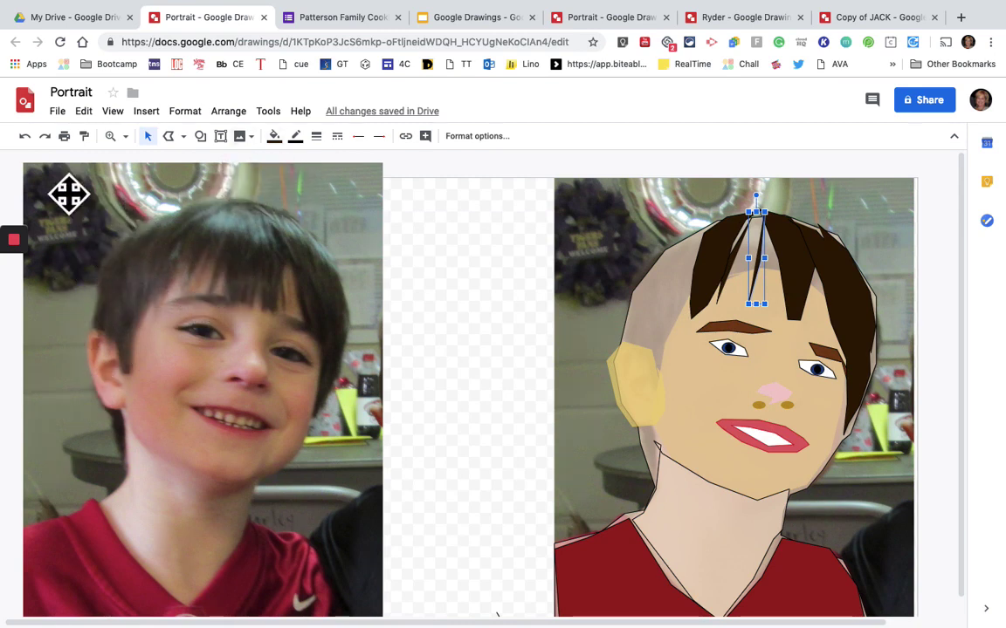
pyautogui.moveTo(25, 306)
pyautogui.click(19, 276)
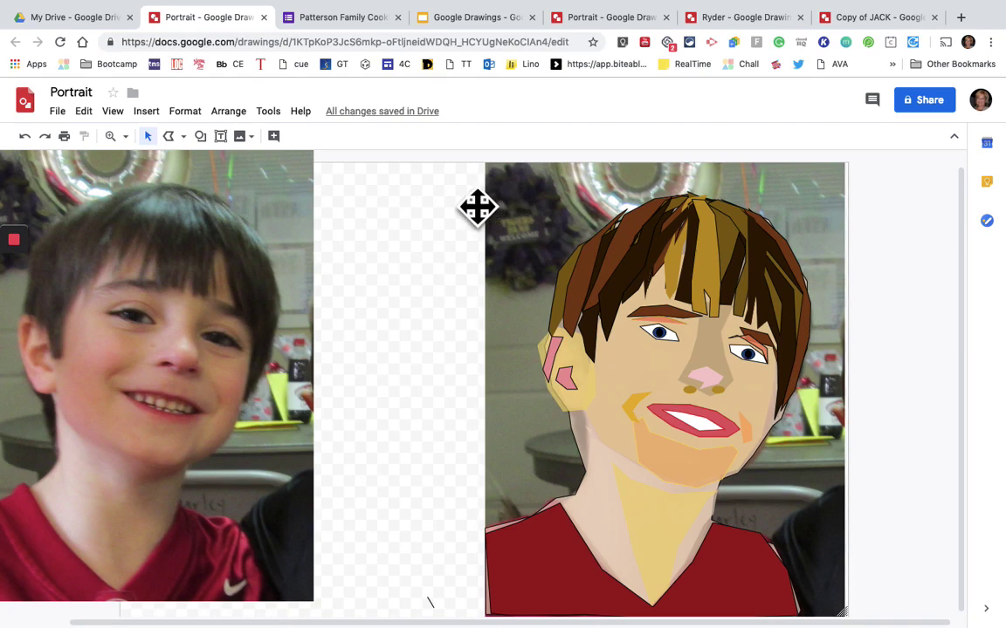
# Move the photo from behind the finished portrait over to the other reference photo on the left.
pyautogui.click(542, 201)
pyautogui.moveTo(538, 194); pyautogui.dragTo(103, 217)
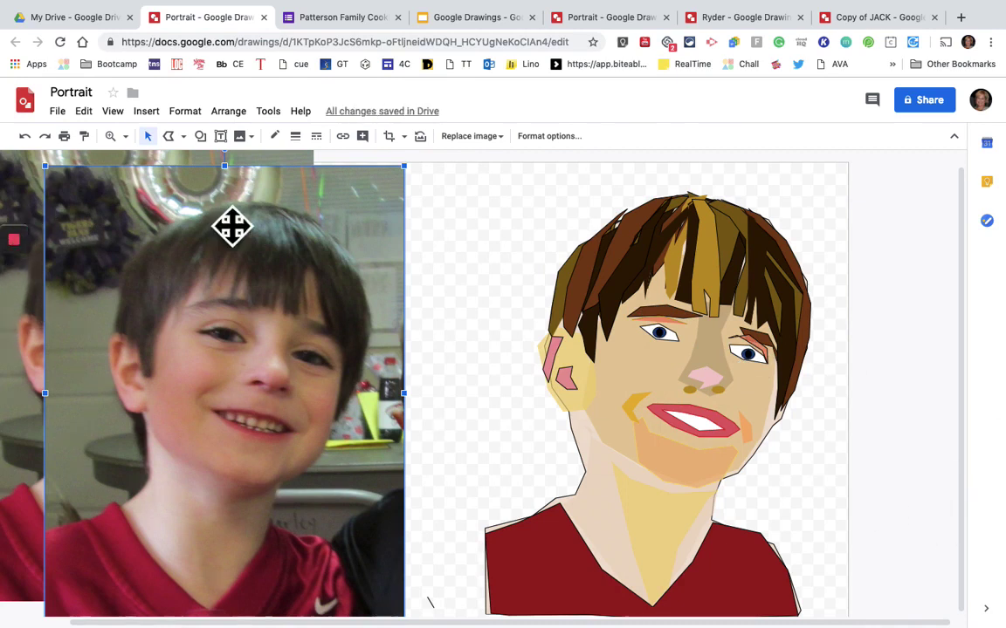
pyautogui.moveTo(387, 259); pyautogui.dragTo(306, 253)
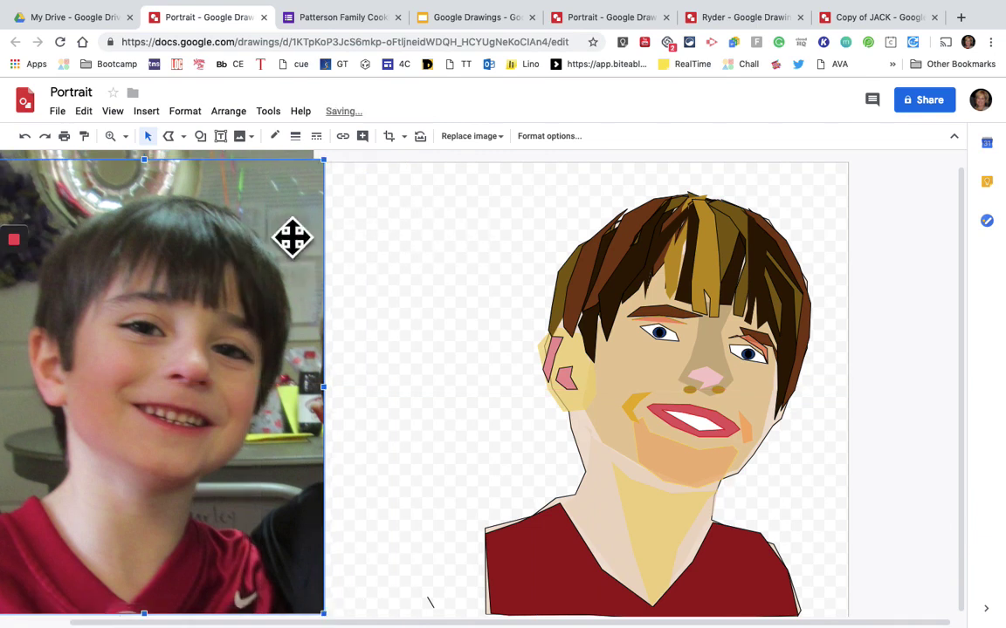
pyautogui.click(411, 231)
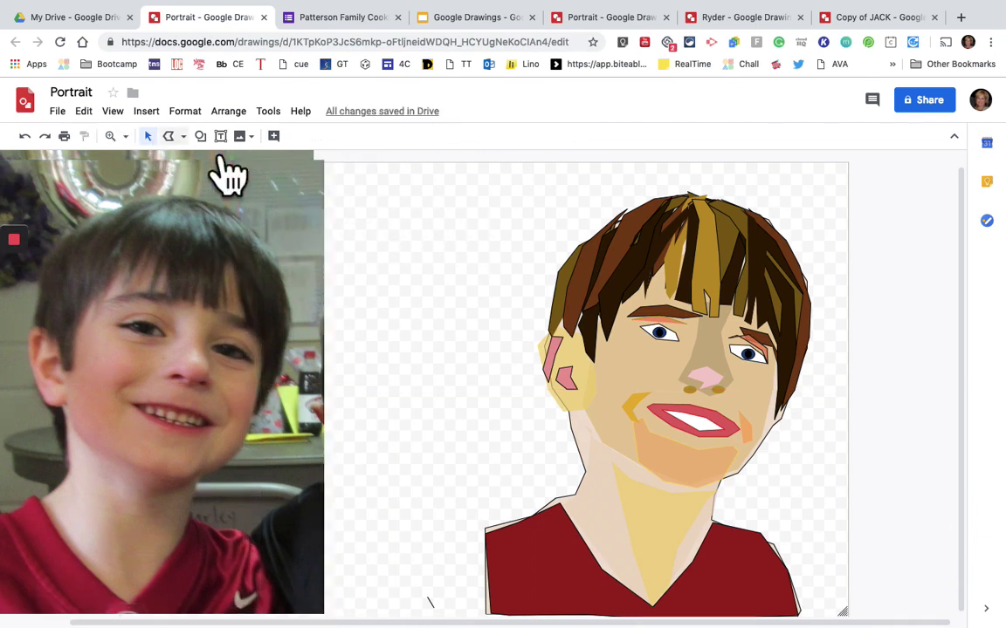
# Draw a rectangle covering the entire cartoon portrait as a background.
pyautogui.click(200, 136)
pyautogui.moveTo(273, 171)
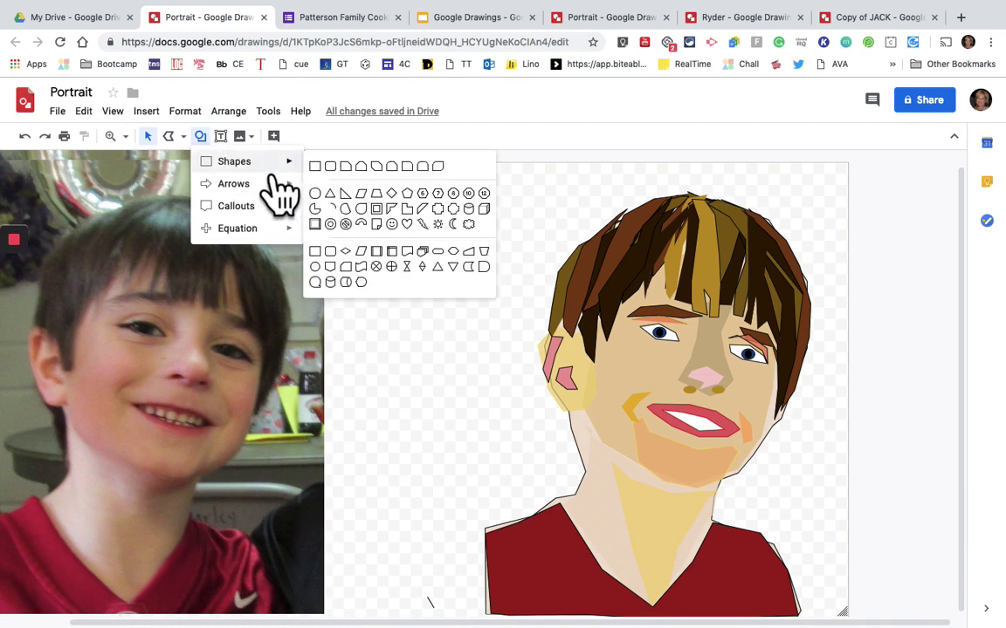
pyautogui.click(331, 191)
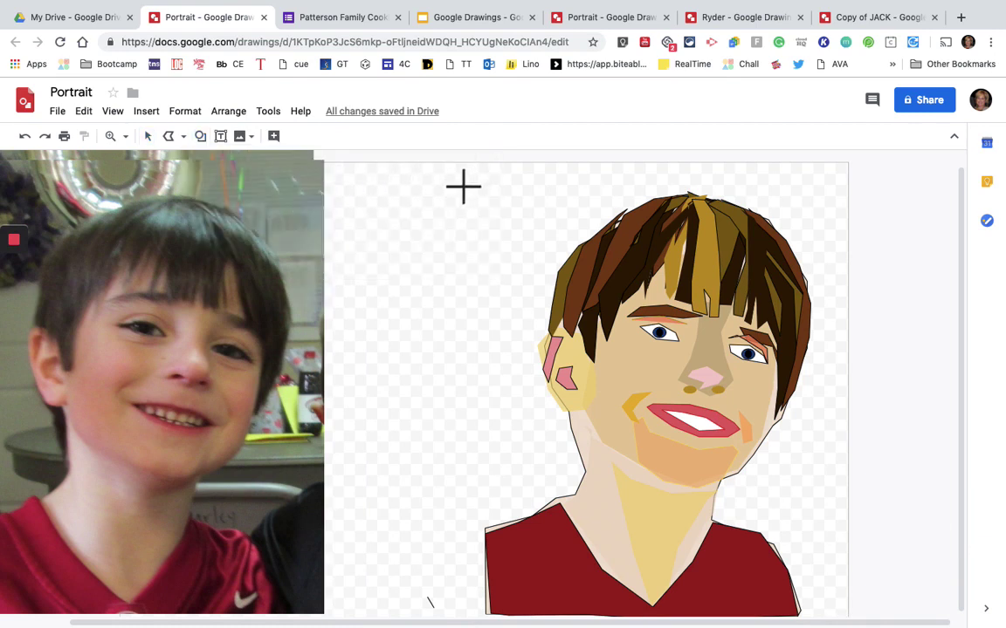
pyautogui.moveTo(442, 164)
pyautogui.mouseDown()
pyautogui.moveTo(494, 525)
pyautogui.moveTo(472, 506)
pyautogui.moveTo(559, 602)
pyautogui.moveTo(509, 480)
pyautogui.moveTo(571, 606)
pyautogui.moveTo(602, 618)
pyautogui.moveTo(702, 607)
pyautogui.moveTo(882, 620)
pyautogui.moveTo(850, 625)
pyautogui.mouseUp()
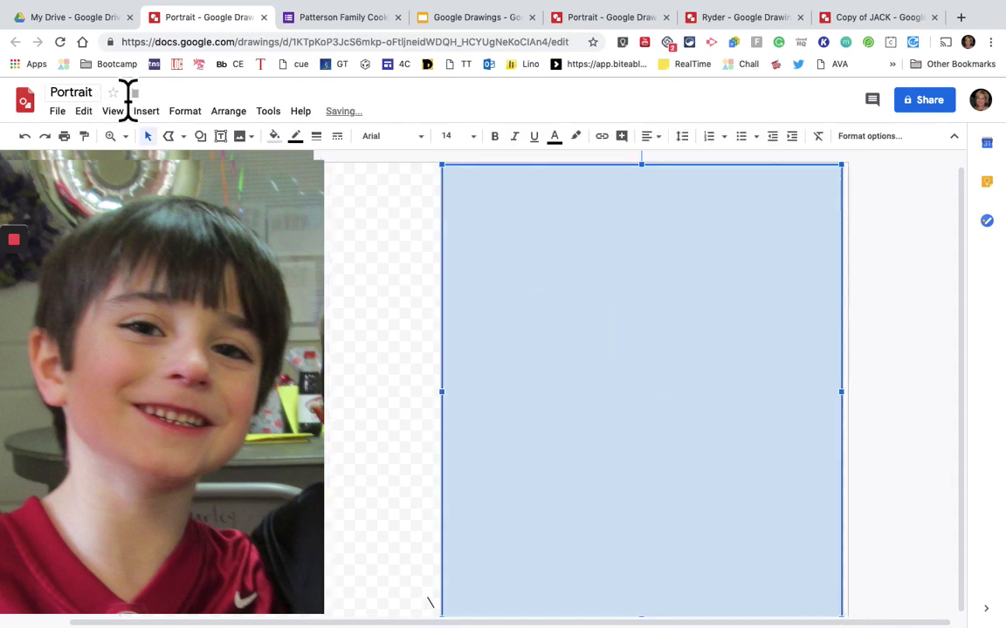
# Try pale yellow and light grey fills on the rectangle, keeping the grey, and send it to the back.
pyautogui.click(273, 136)
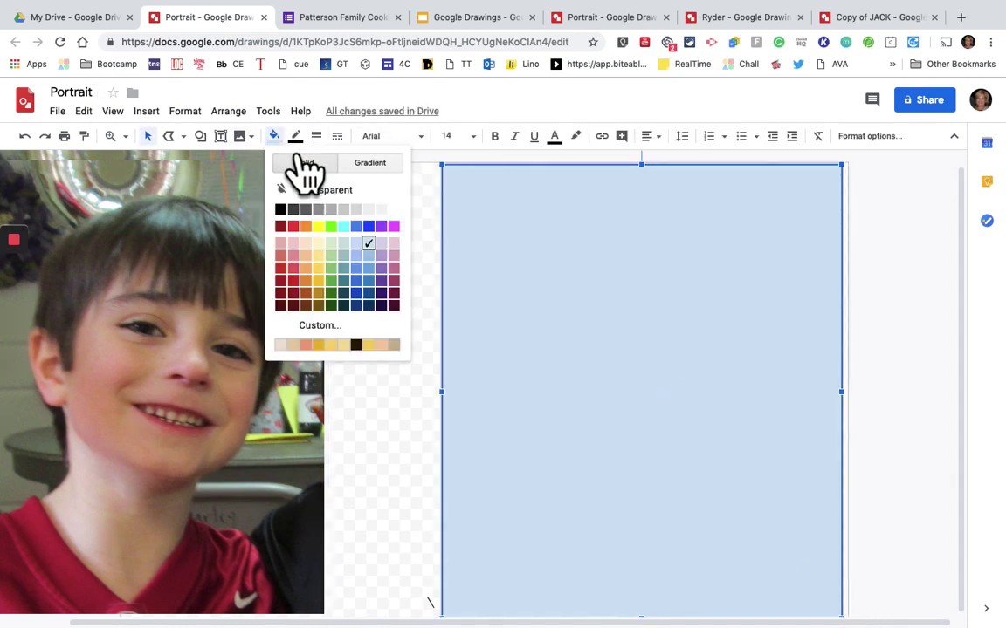
pyautogui.click(318, 242)
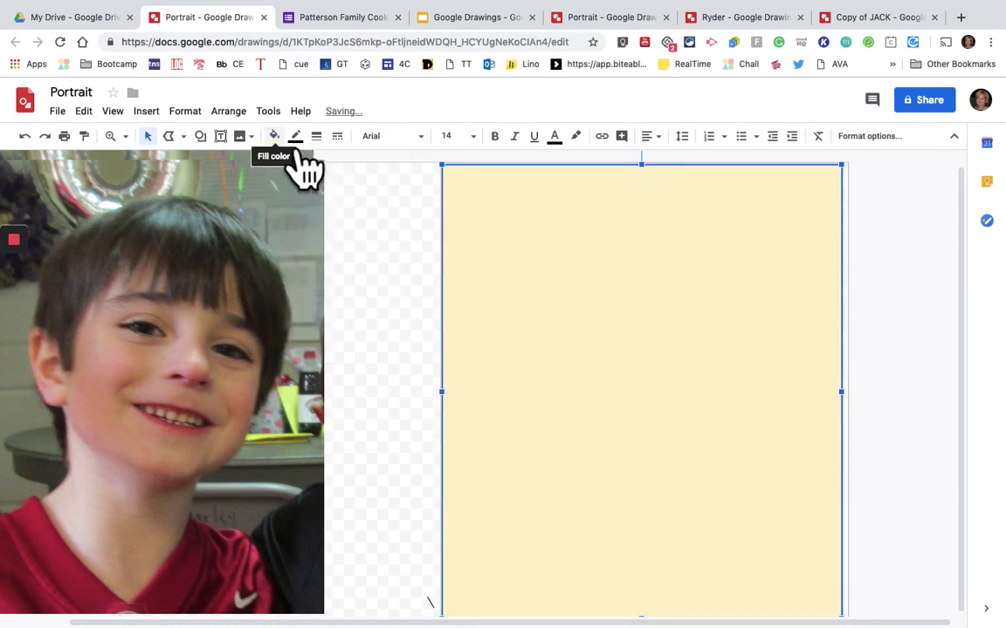
pyautogui.click(273, 136)
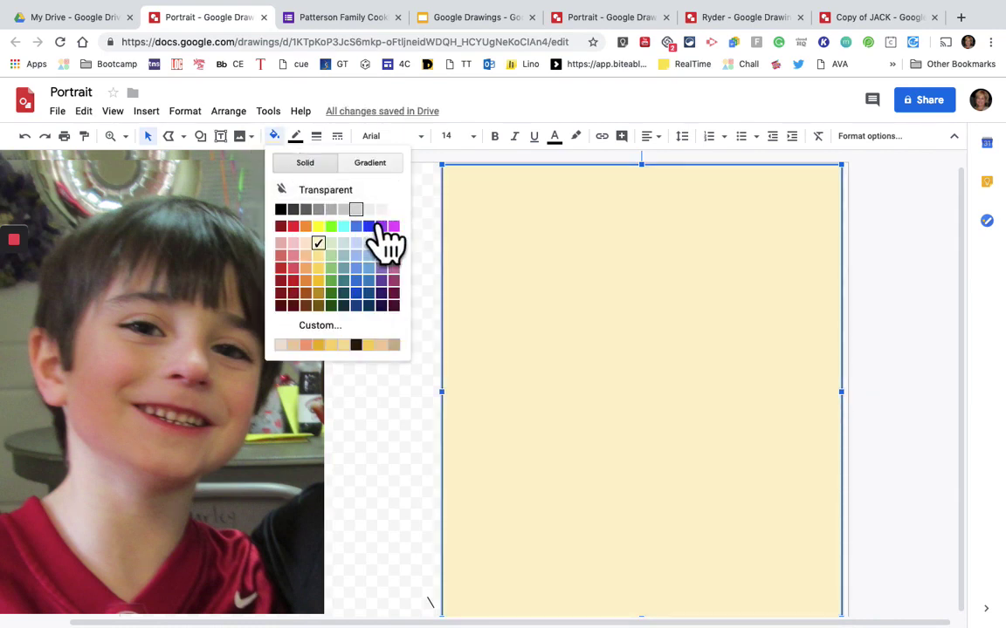
pyautogui.click(355, 209)
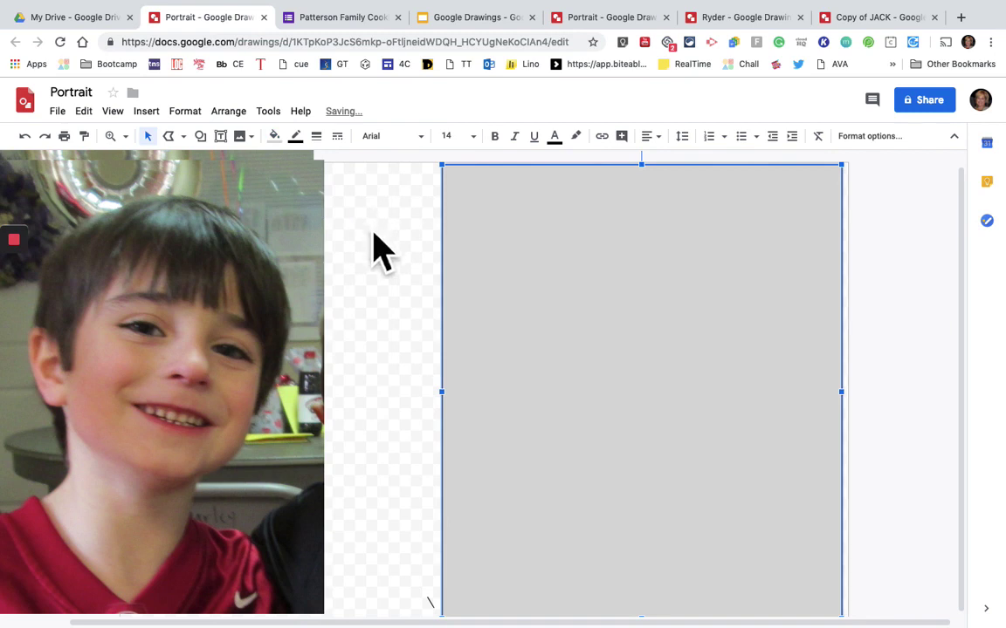
pyautogui.click(230, 112)
pyautogui.moveTo(266, 141)
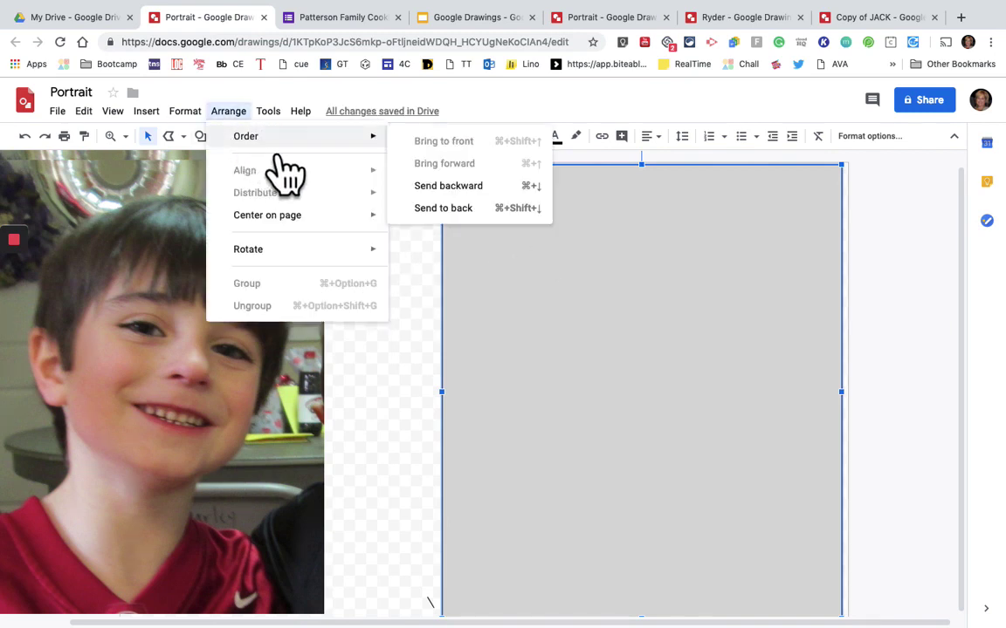
pyautogui.click(472, 210)
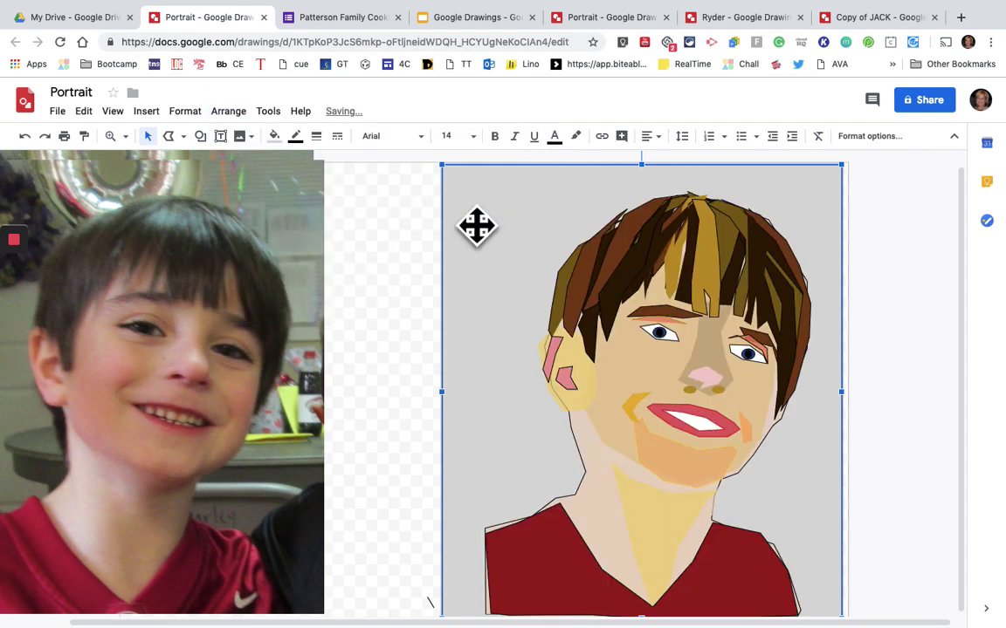
# Move the grey background rectangle away from behind the portrait and cut it from the drawing.
pyautogui.click(338, 278)
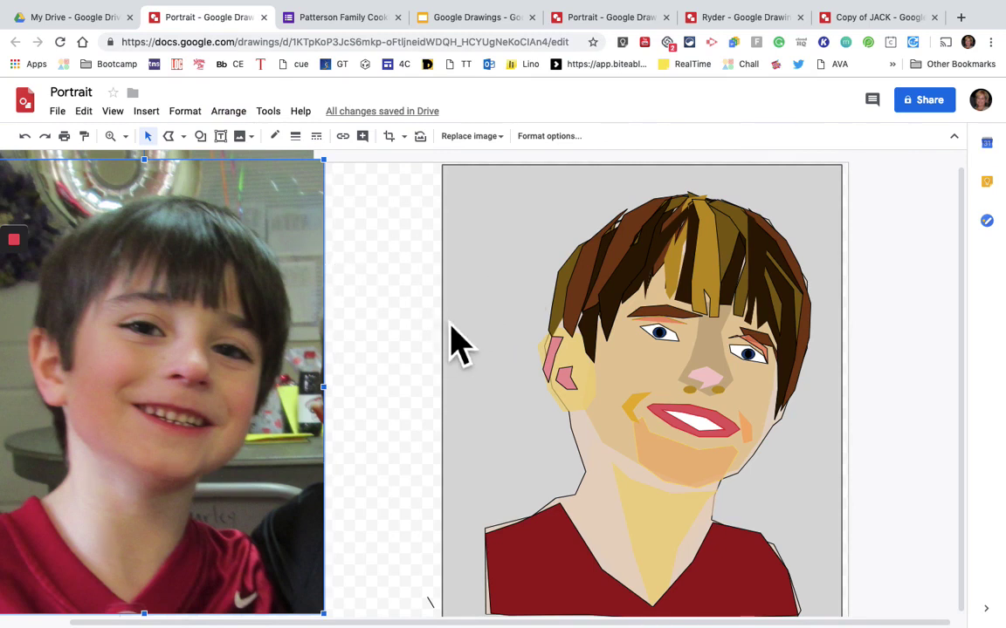
pyautogui.moveTo(491, 303); pyautogui.dragTo(54, 310)
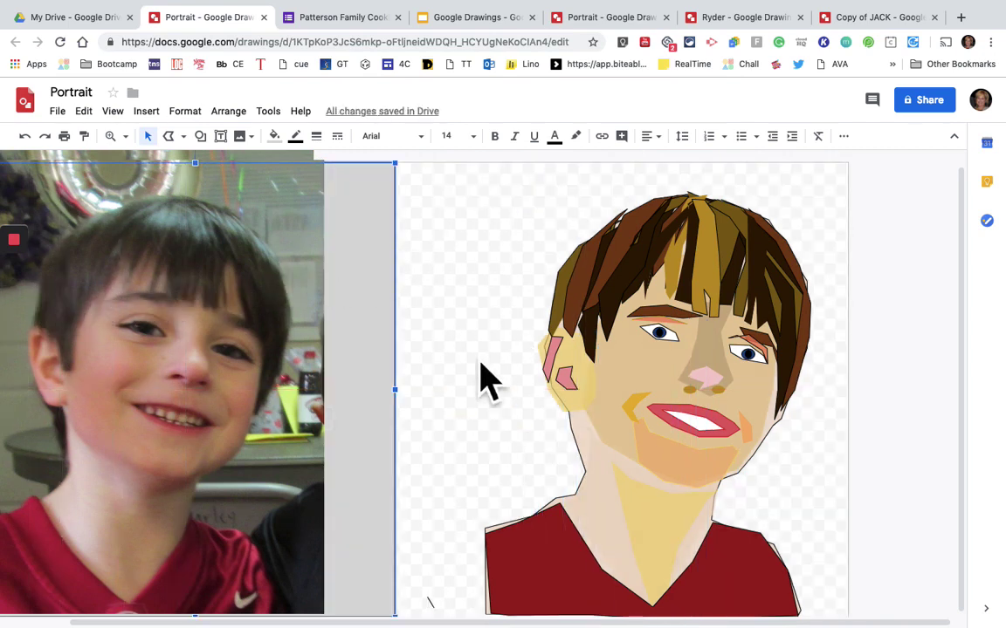
pyautogui.rightClick(382, 255)
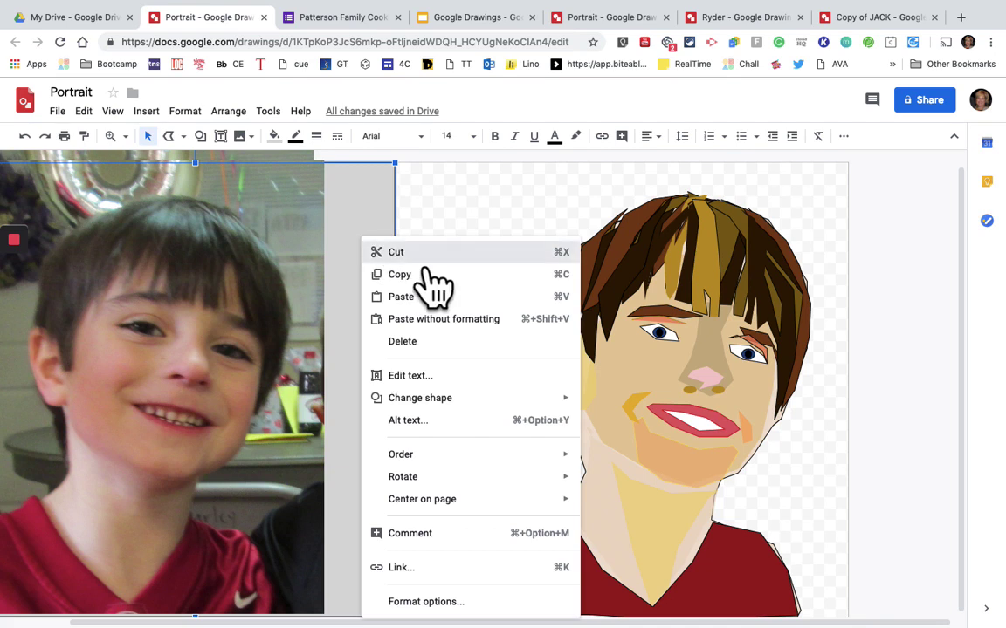
pyautogui.click(417, 255)
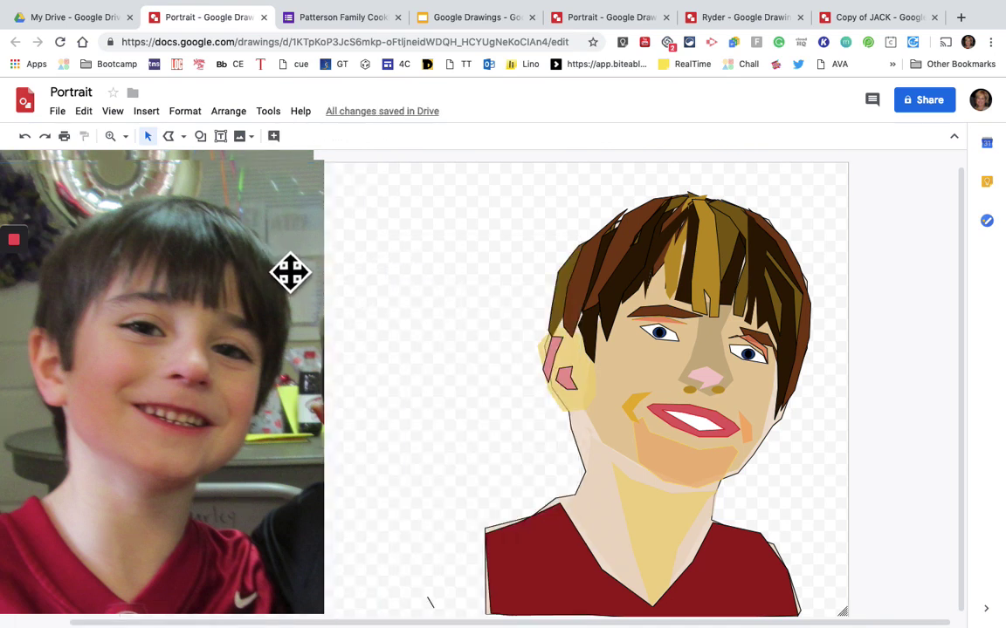
# Delete the reference photos beside the cartoon portrait.
pyautogui.click(251, 247)
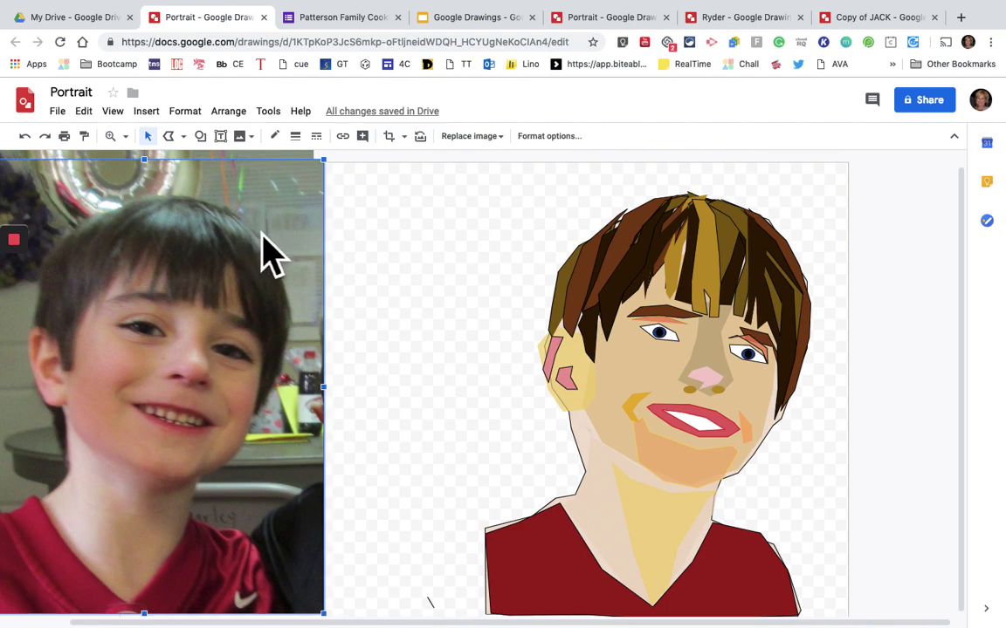
pyautogui.press('Delete')
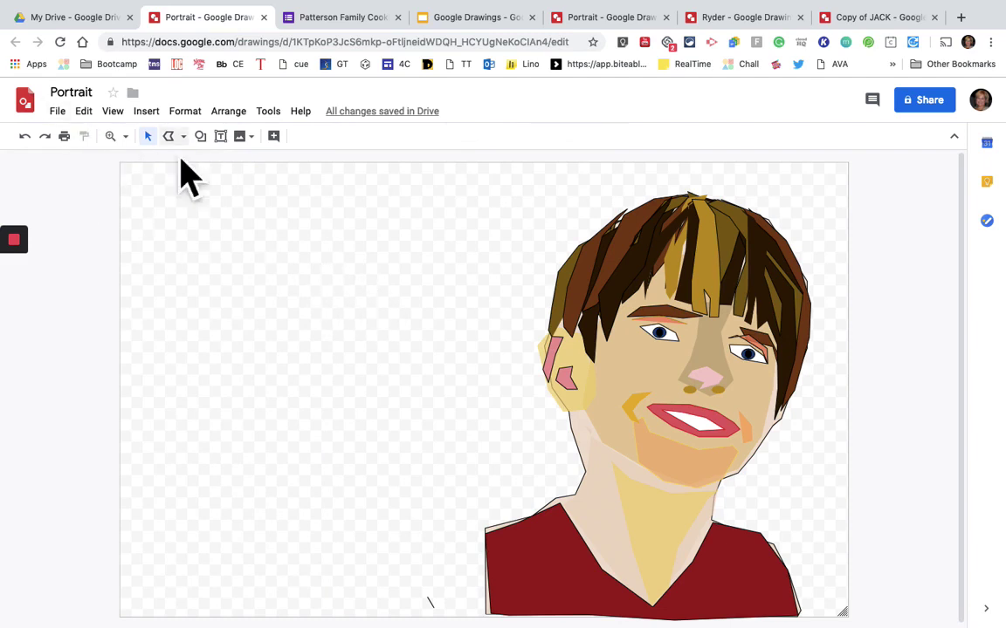
# Download the finished portrait drawing as a PNG image.
pyautogui.click(57, 111)
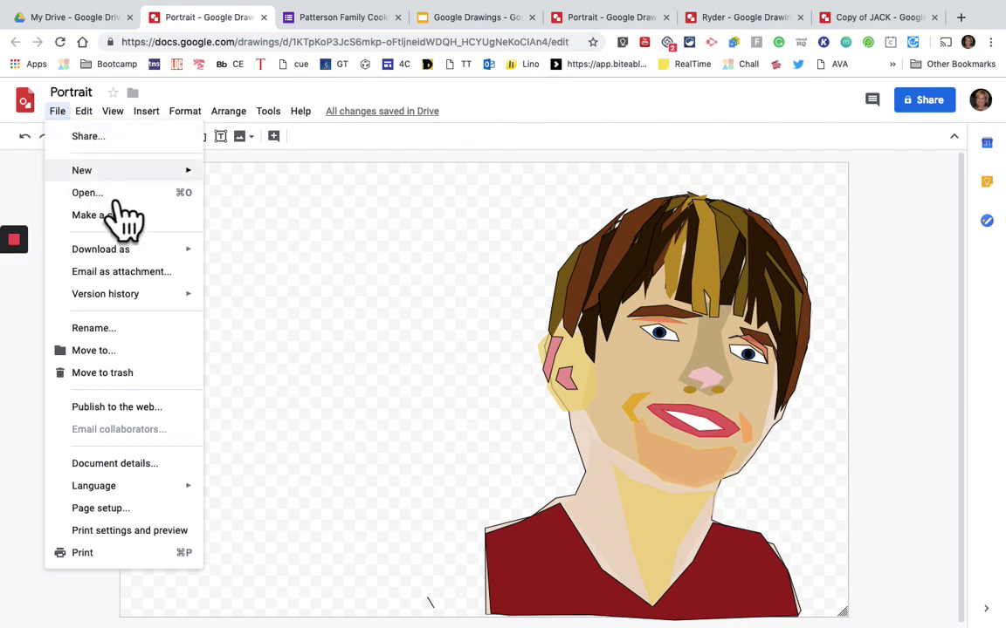
pyautogui.moveTo(141, 255)
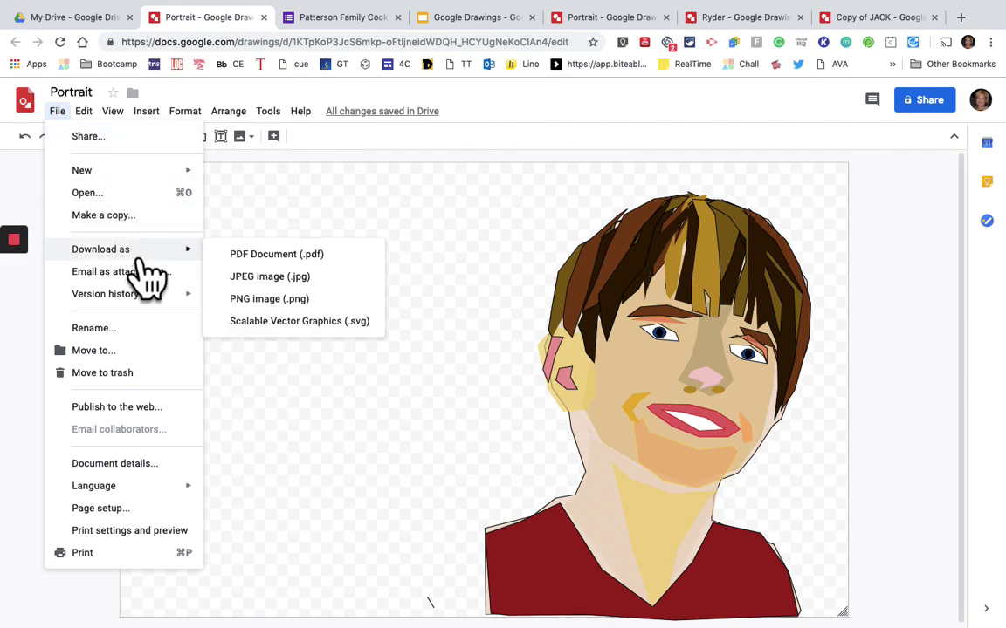
pyautogui.click(286, 305)
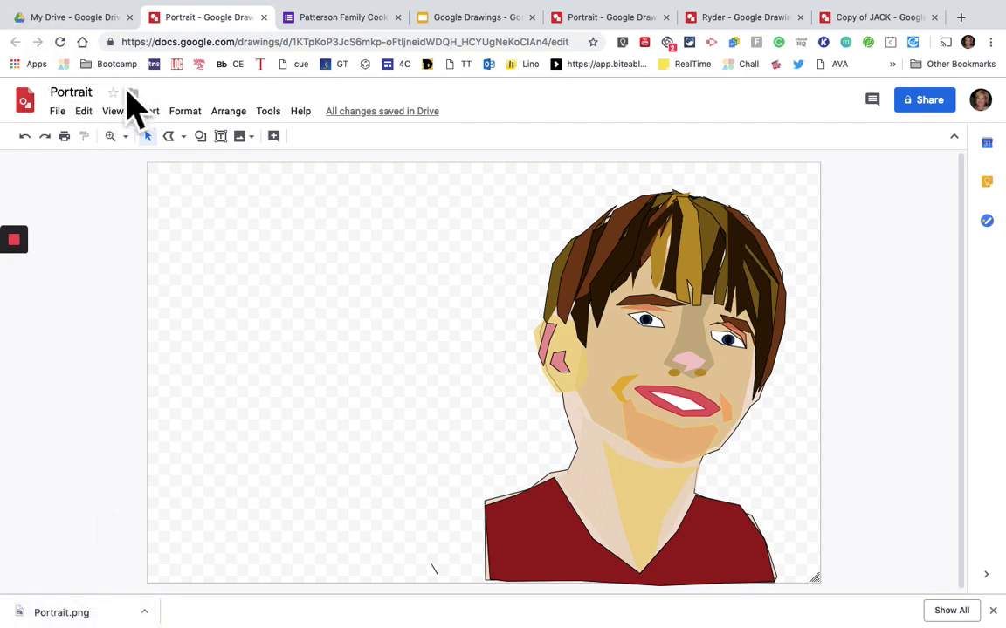
# Reveal the downloaded Portrait.png in Finder and take the browser out of full screen to reach the Downloads window.
pyautogui.click(138, 625)
pyautogui.click(144, 613)
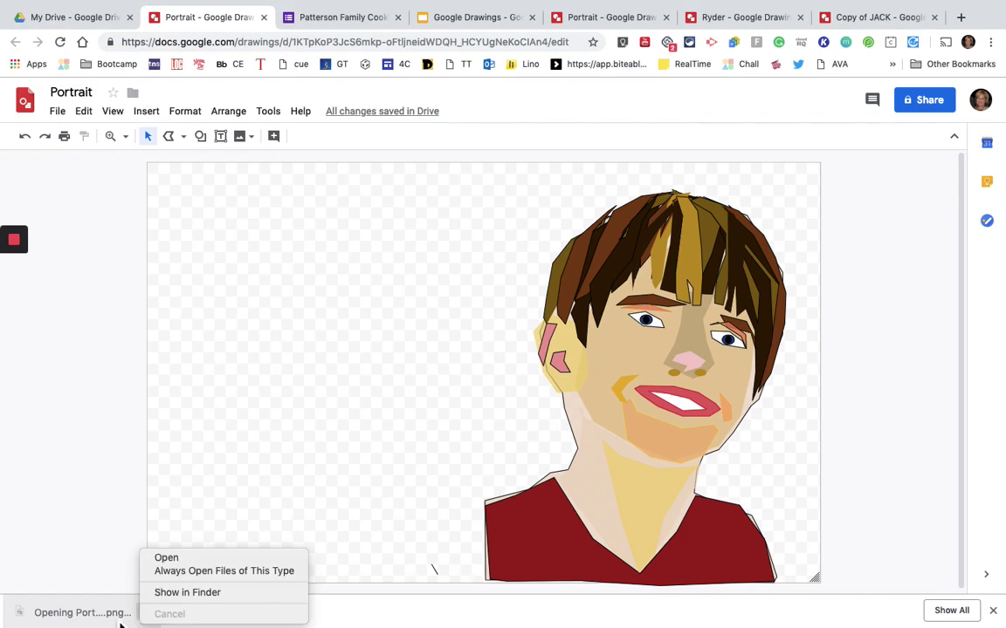
pyautogui.click(178, 597)
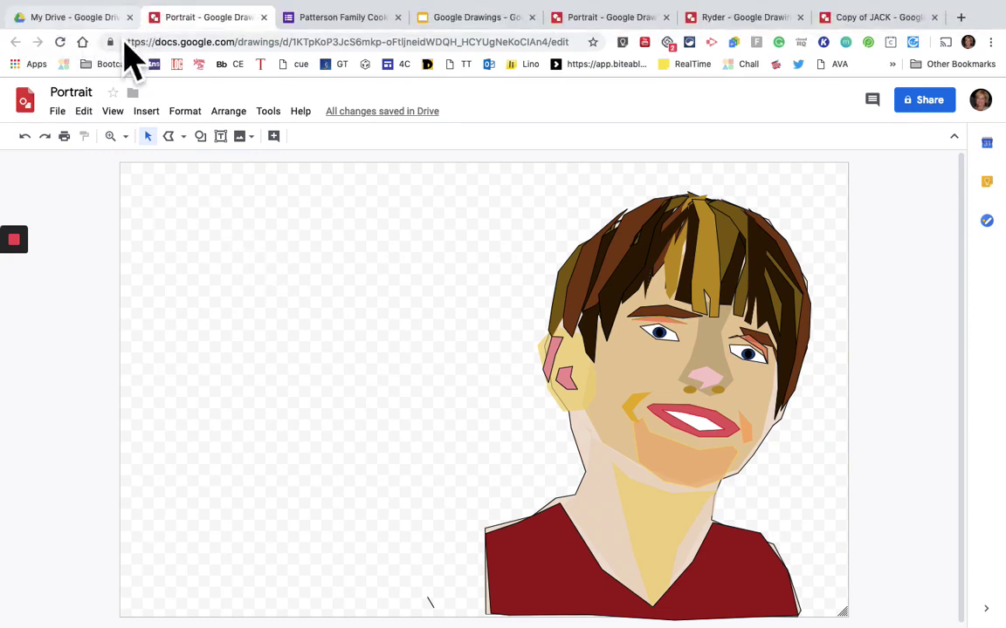
pyautogui.moveTo(67, 8)
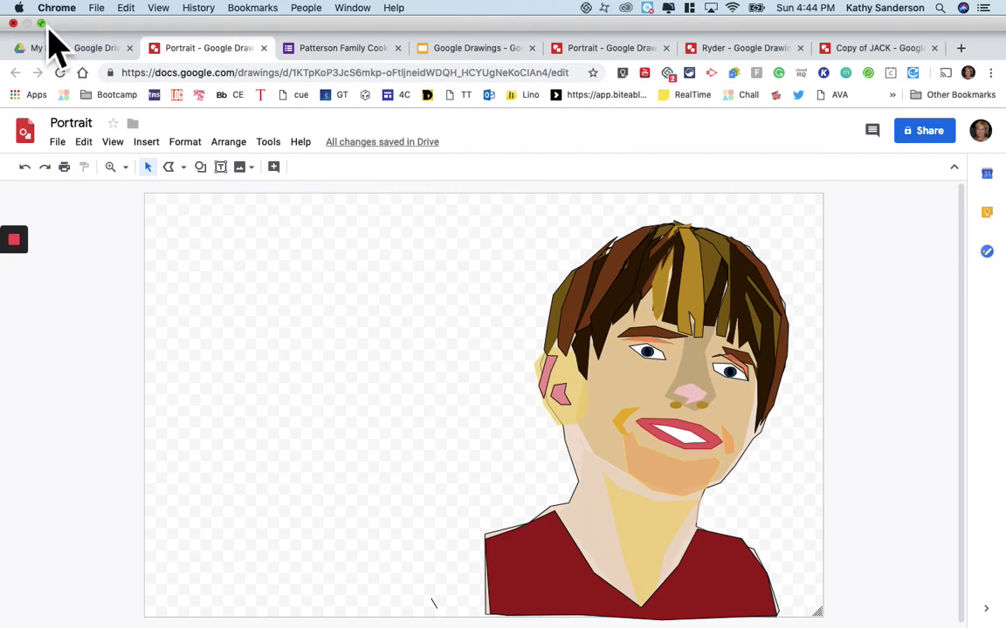
pyautogui.click(41, 24)
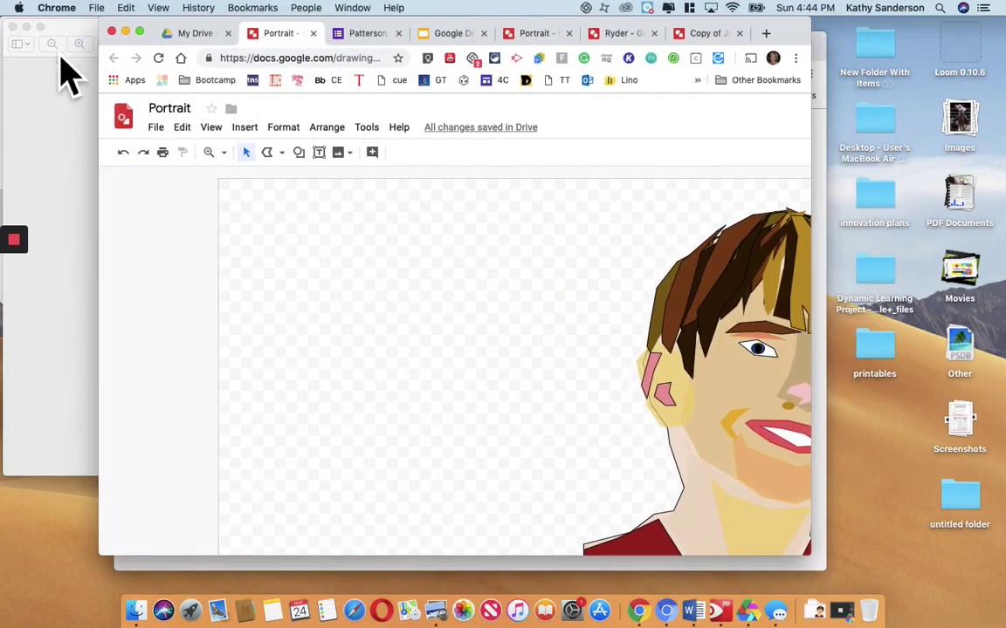
pyautogui.click(267, 563)
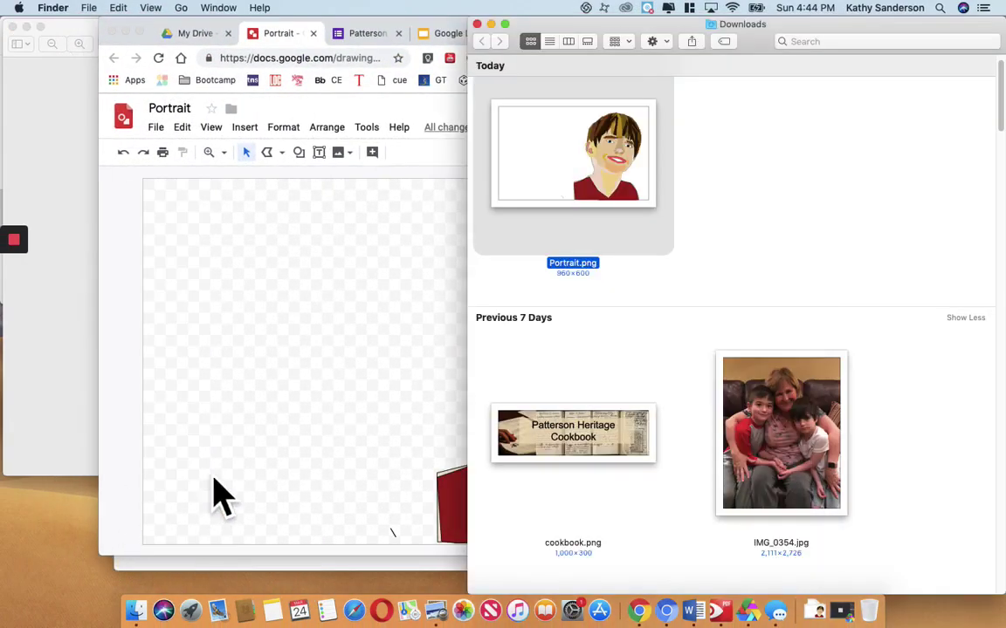
# Open Portrait.png in Preview to check its transparent background, move its window aside, and return to the drawing in Chrome.
pyautogui.doubleClick(608, 155)
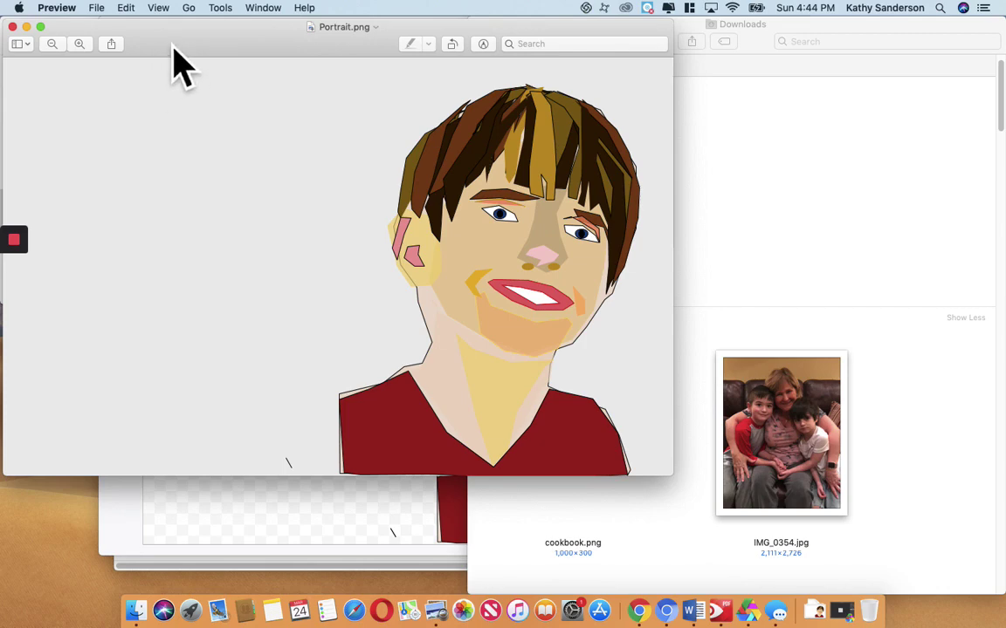
pyautogui.moveTo(174, 48); pyautogui.dragTo(413, 72)
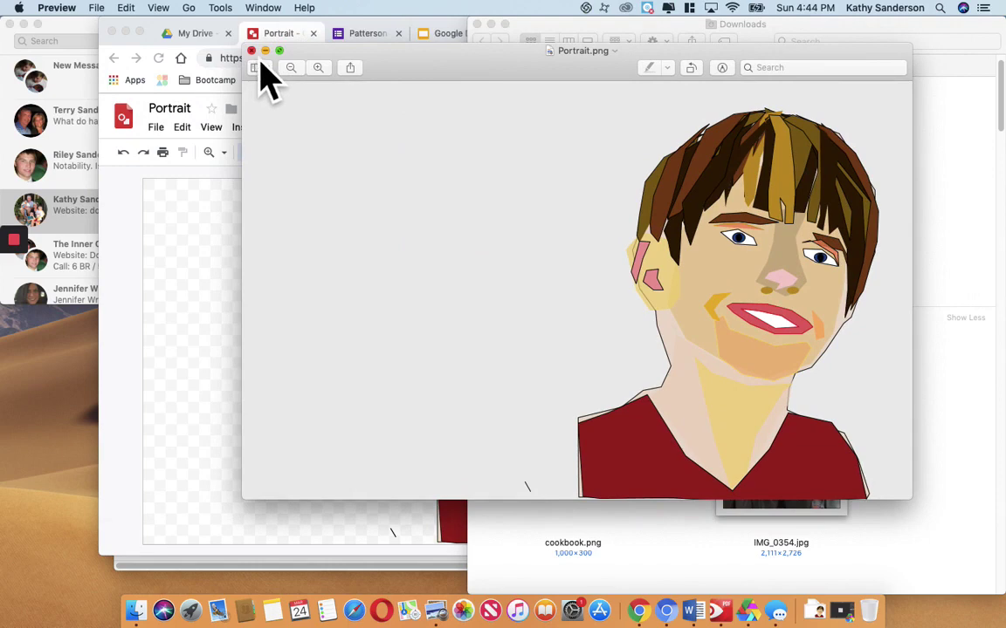
pyautogui.click(136, 281)
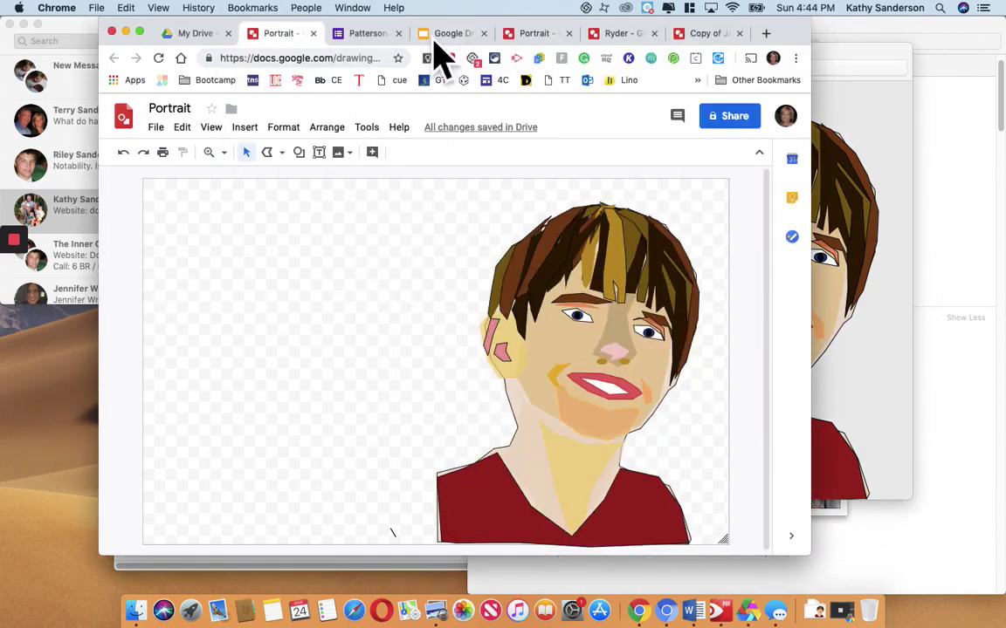